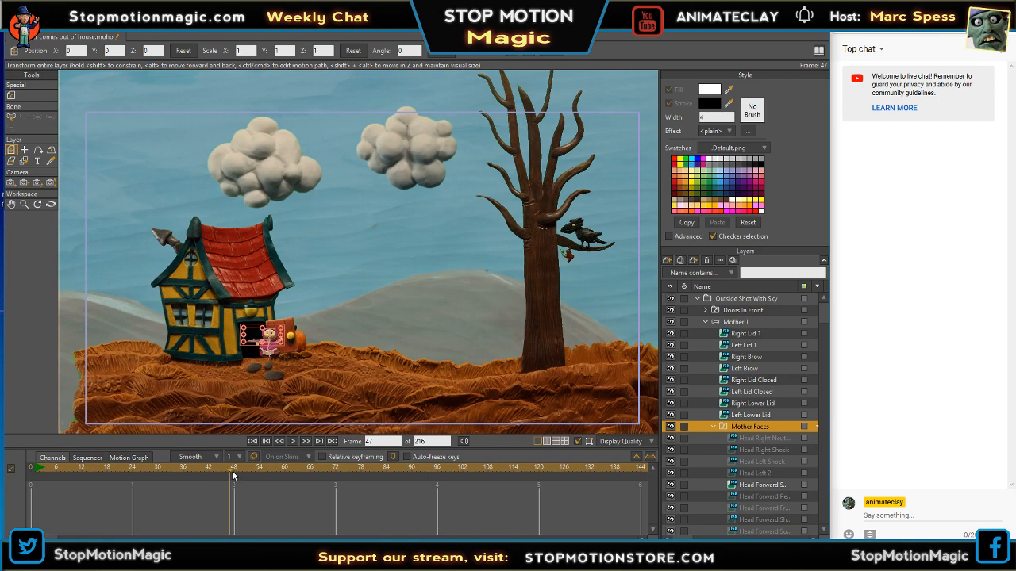
- Play back the Outside Shot With Sky animation from frame 2, stopping after the mother has crossed the scene
drag(207, 468, 38, 472)
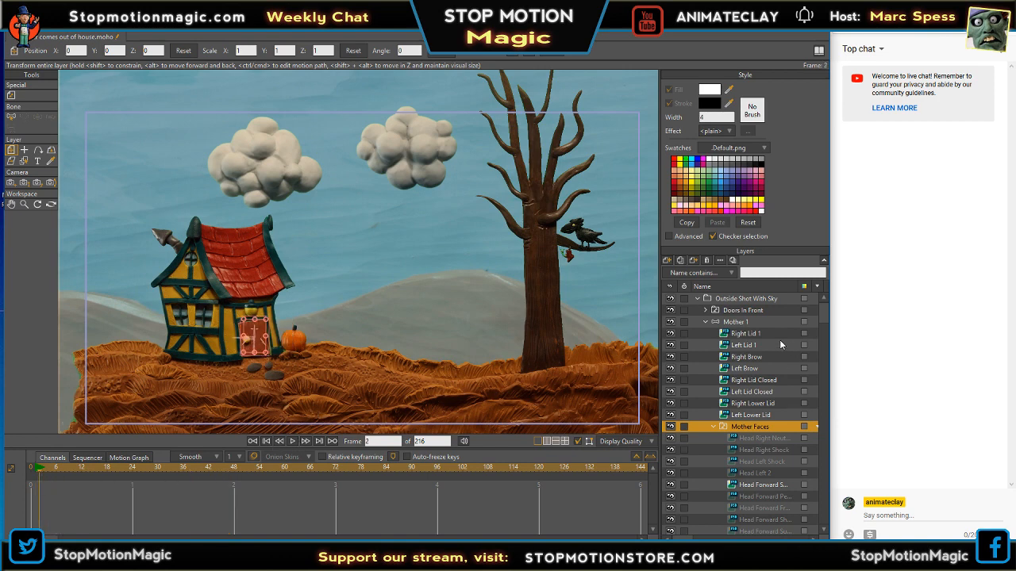
click(765, 299)
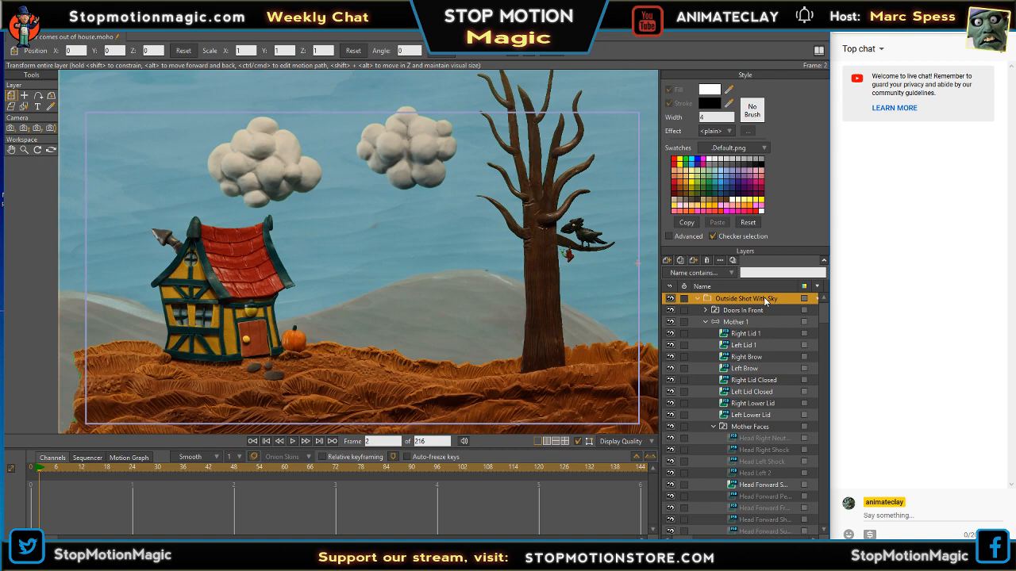
click(292, 441)
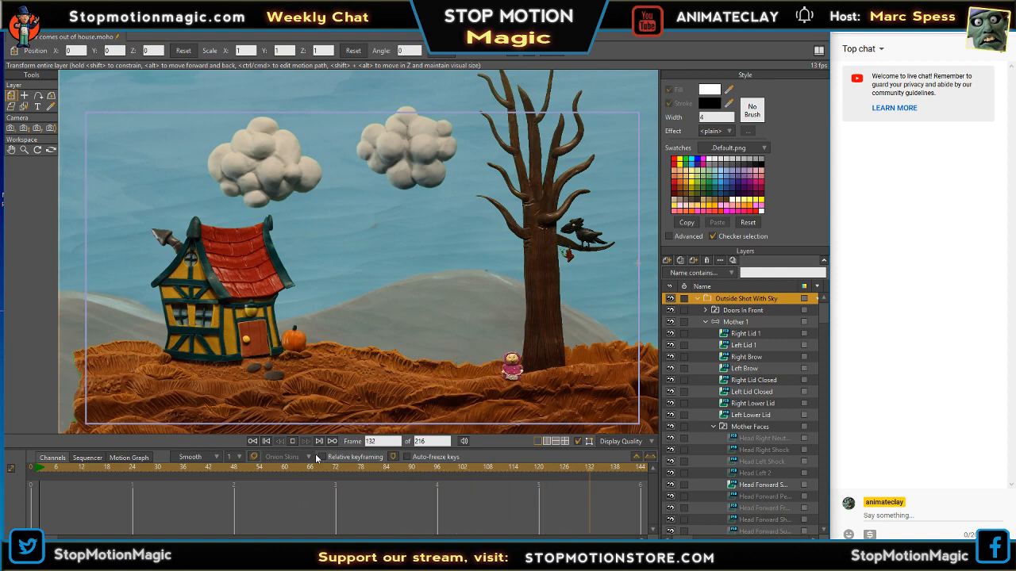
click(292, 442)
- Examine the house door opening and the mother stepping out between frames 36 and 48
drag(60, 474, 10, 476)
scroll(247, 339, up, 6)
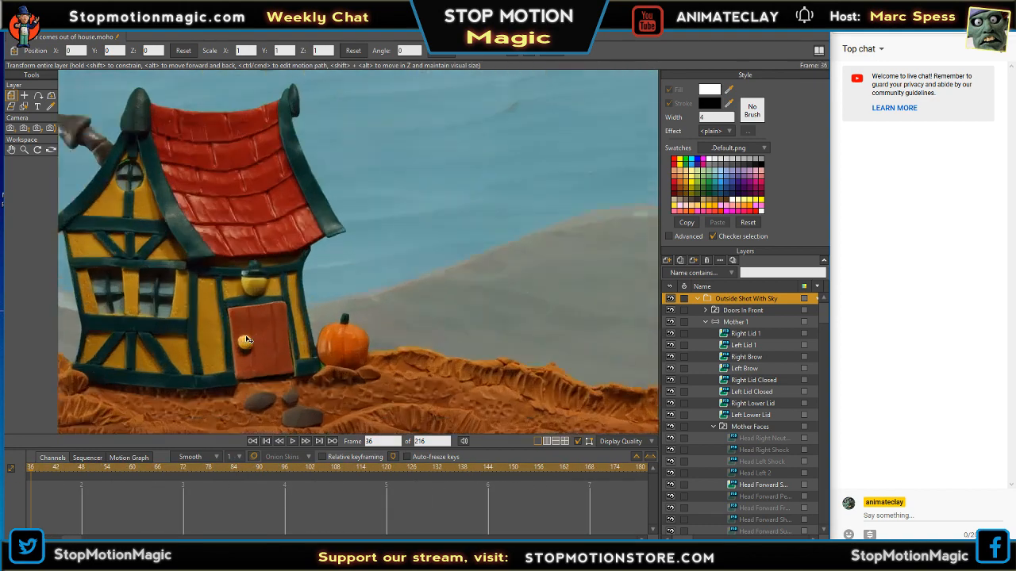
drag(384, 352, 493, 287)
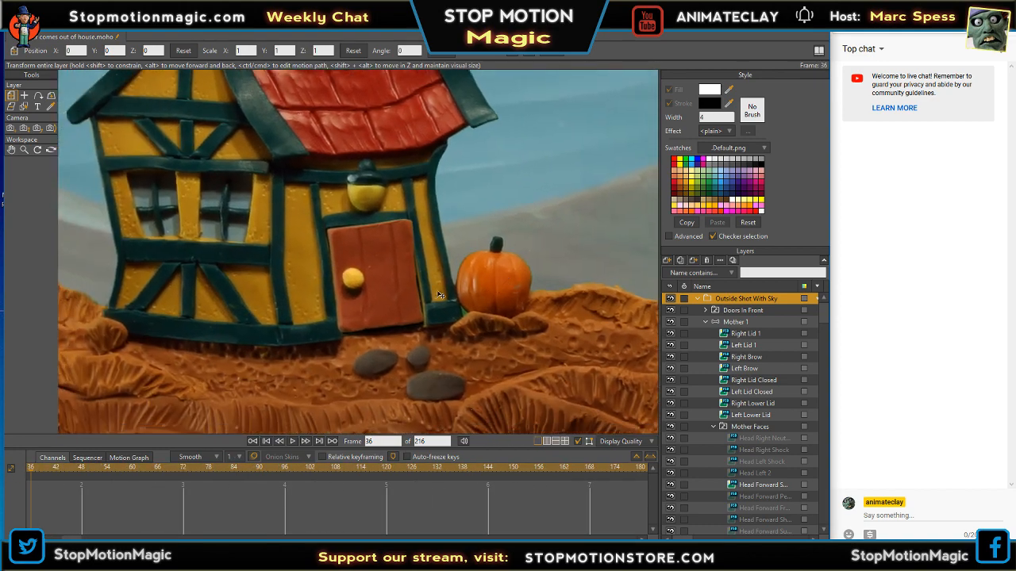
scroll(432, 295, up, 1)
drag(29, 475, 49, 485)
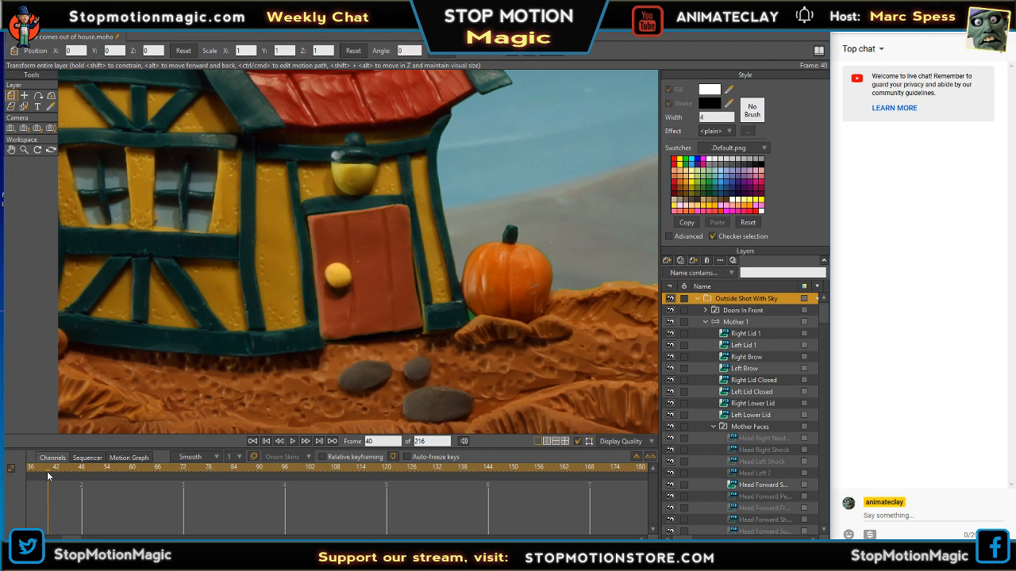
mouse_move(46, 472)
mouse_down()
mouse_move(114, 467)
mouse_move(65, 471)
mouse_up()
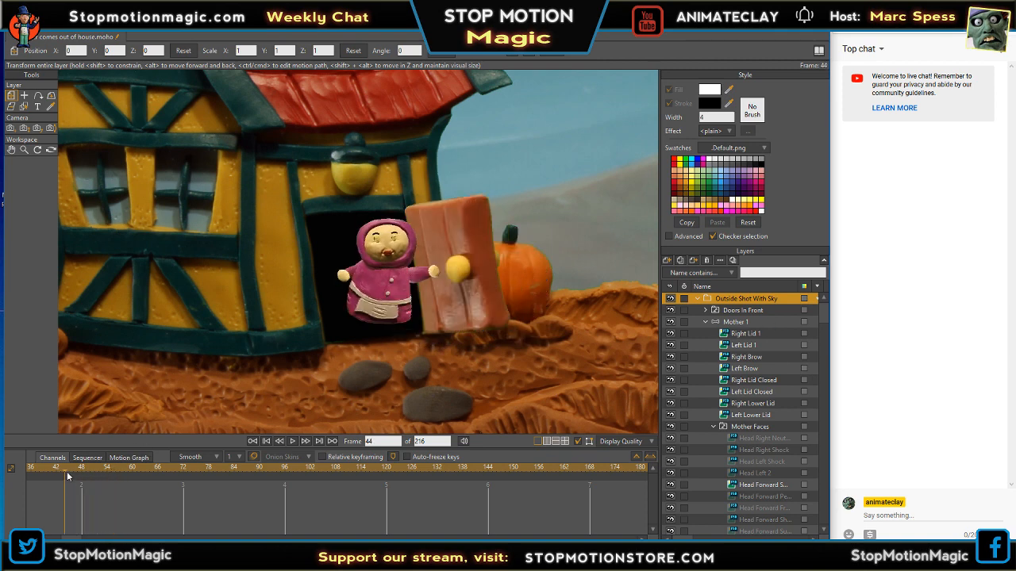
mouse_move(65, 471)
mouse_down()
mouse_move(50, 470)
mouse_move(84, 465)
mouse_up()
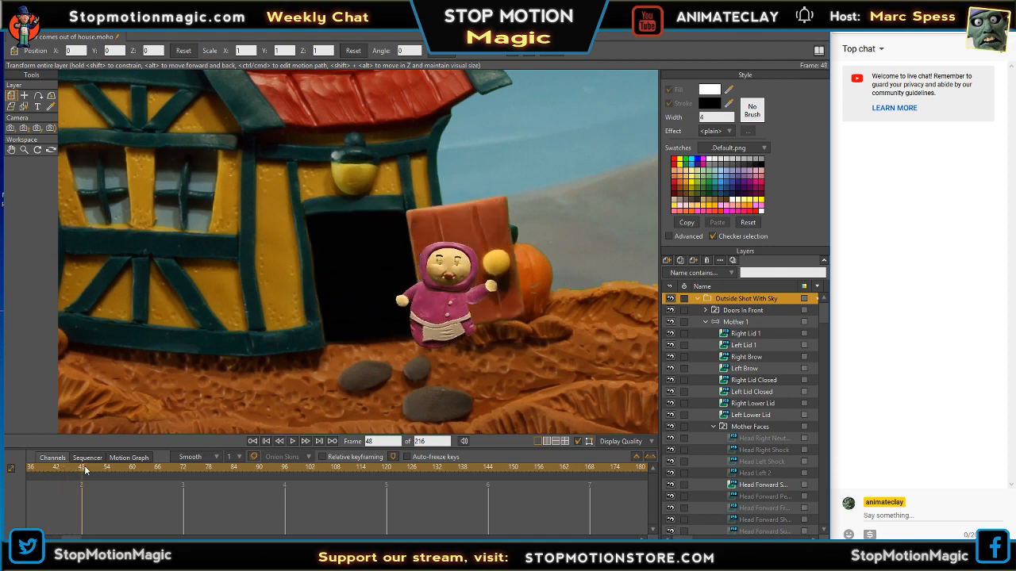
- Expand the Doors In Front layer and compare its door images with those in Doors in Back
click(705, 310)
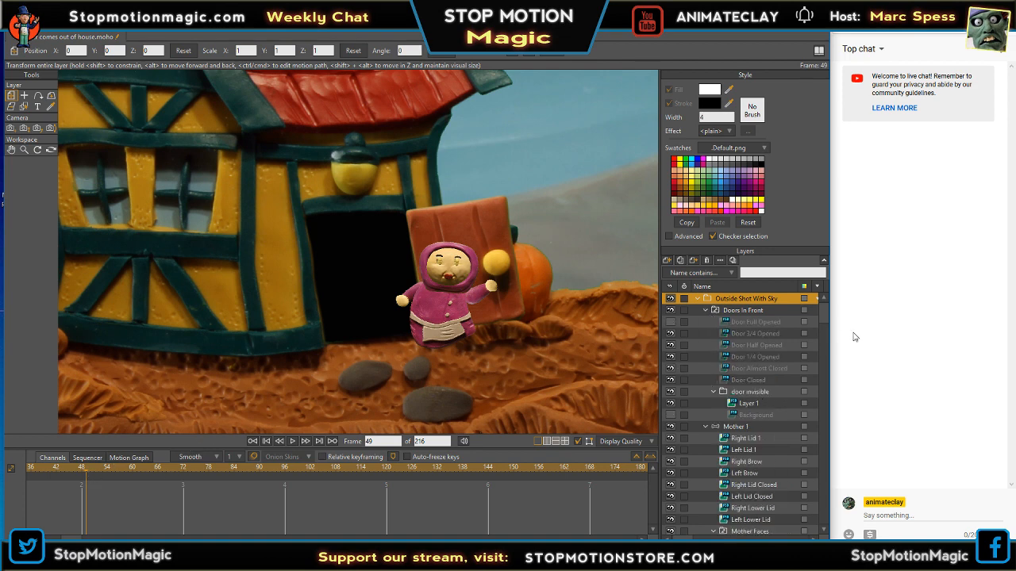
drag(826, 314, 830, 315)
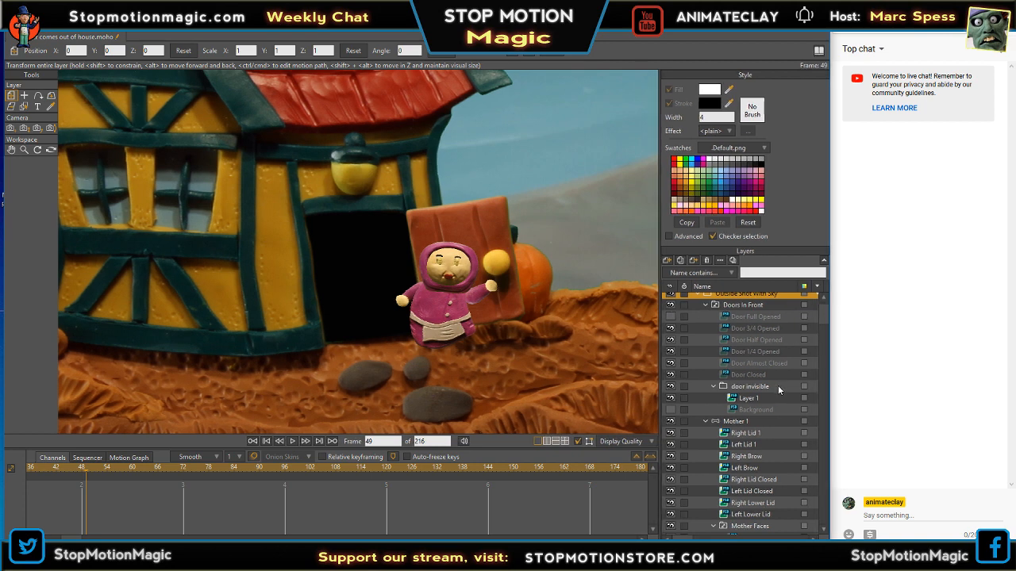
scroll(824, 318, up, 1)
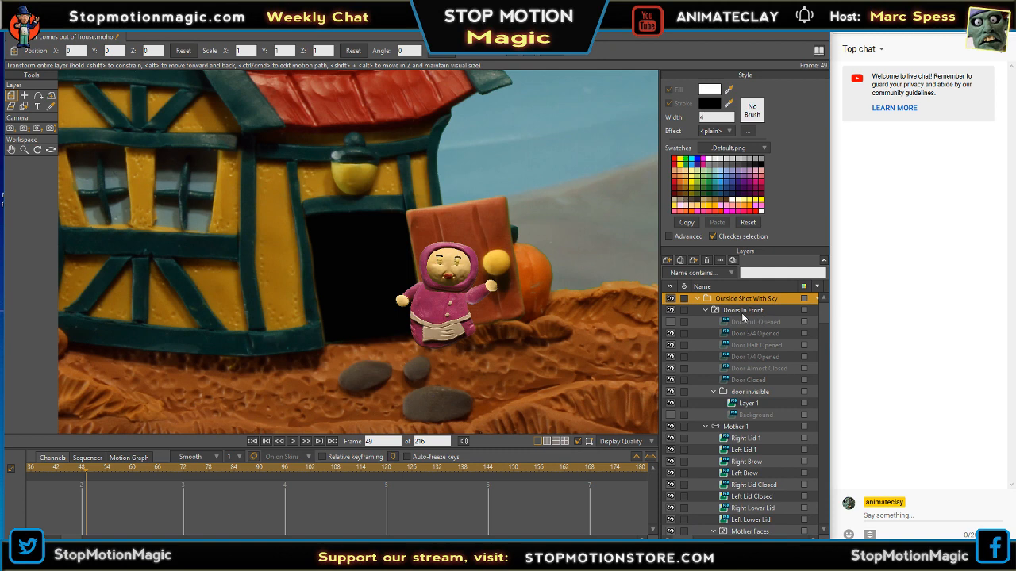
drag(822, 310, 838, 418)
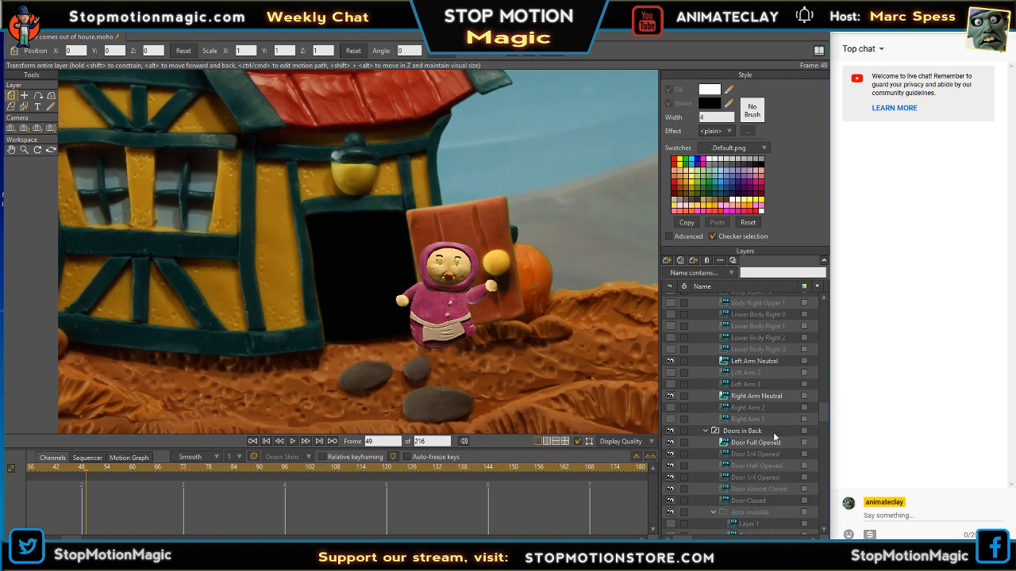
drag(825, 415, 829, 424)
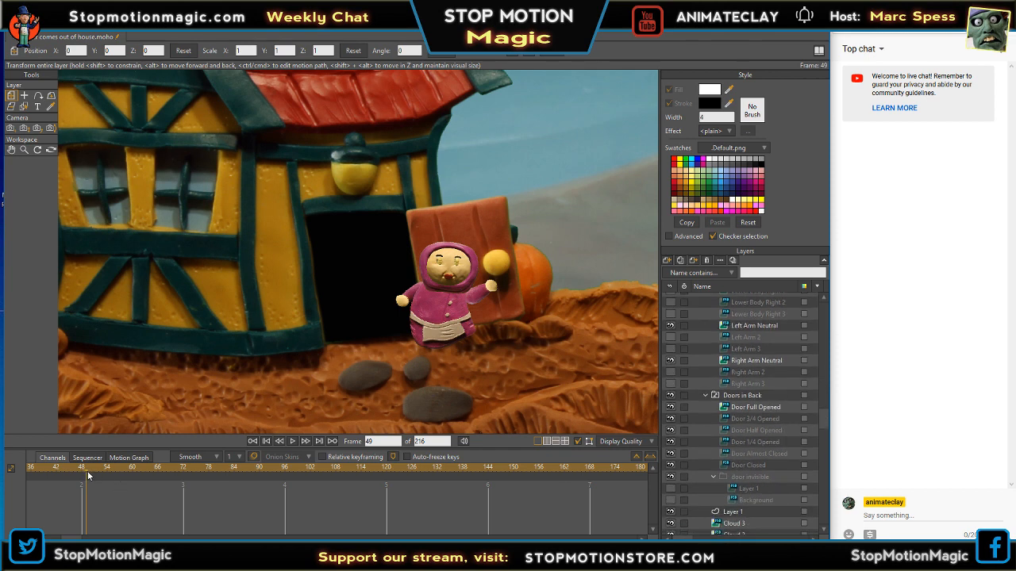
- Examine how the Doors in Back images switch between frames 42 and 45
mouse_move(88, 476)
mouse_down()
mouse_move(32, 476)
mouse_move(97, 472)
mouse_up()
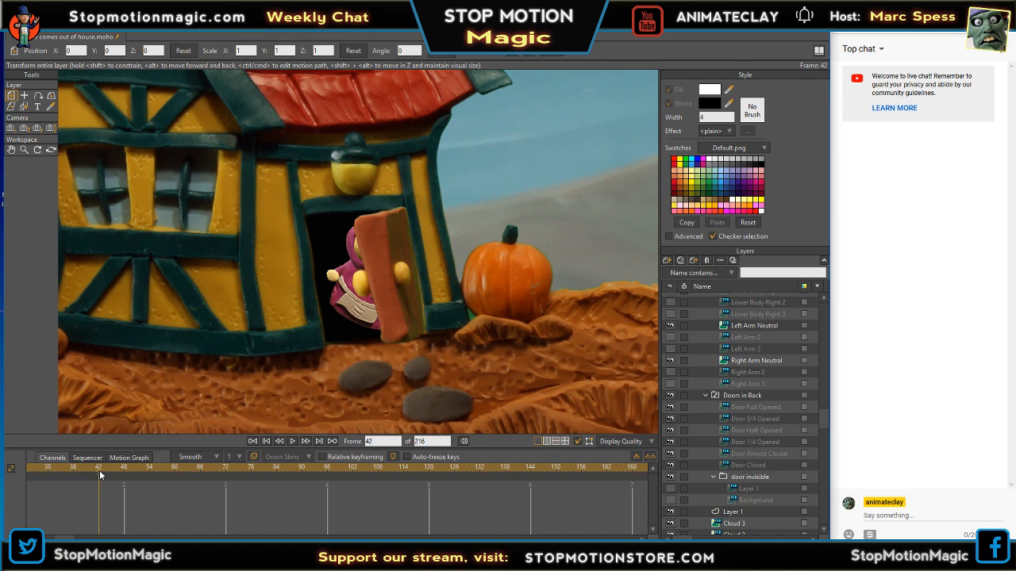
click(101, 469)
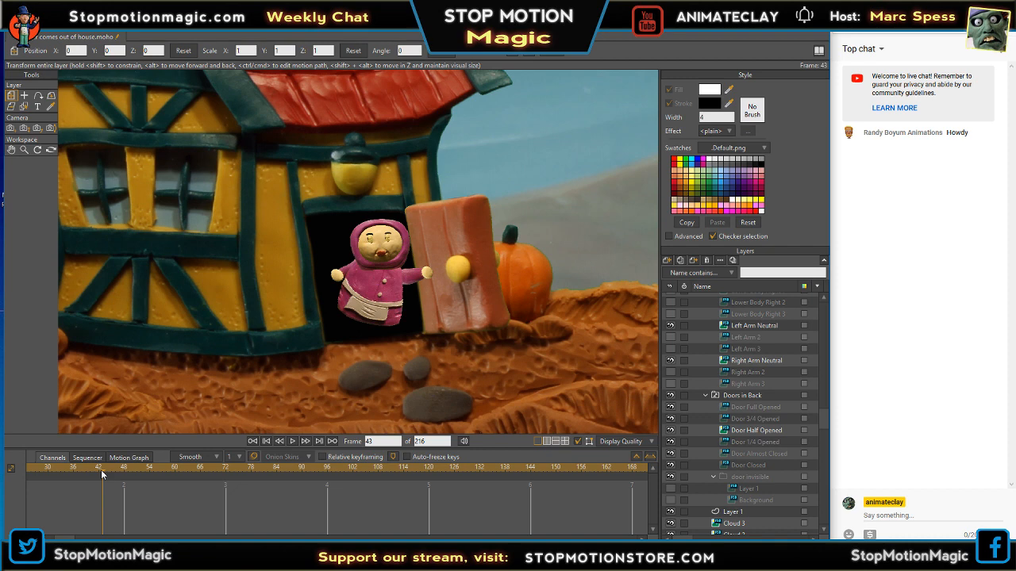
mouse_move(101, 470)
mouse_down()
mouse_move(159, 477)
mouse_move(91, 471)
mouse_move(176, 477)
mouse_move(36, 468)
mouse_move(112, 467)
mouse_up()
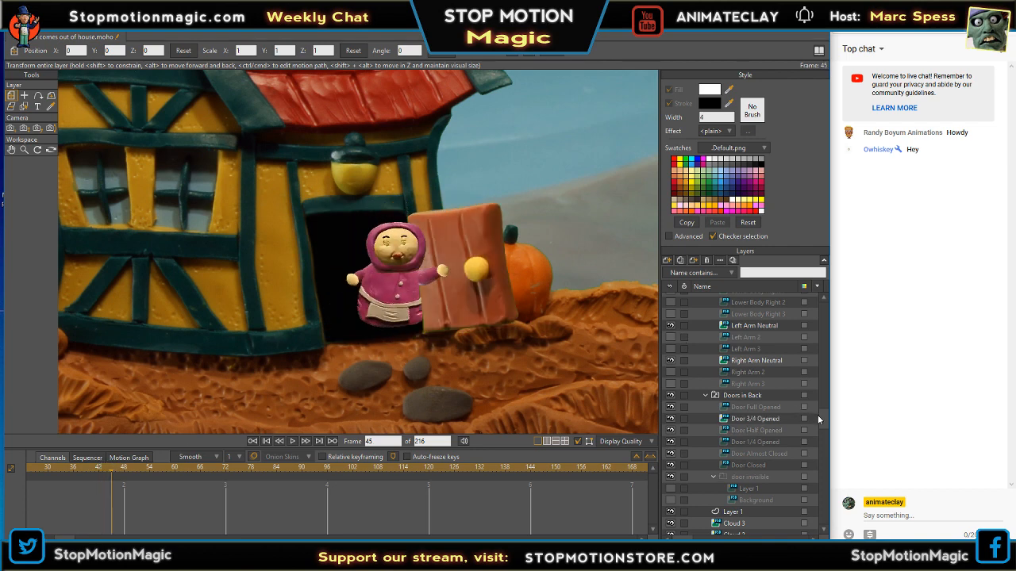
- Return to frame 0 and view the available new layer types, including Switch, without adding a layer
drag(822, 420, 836, 338)
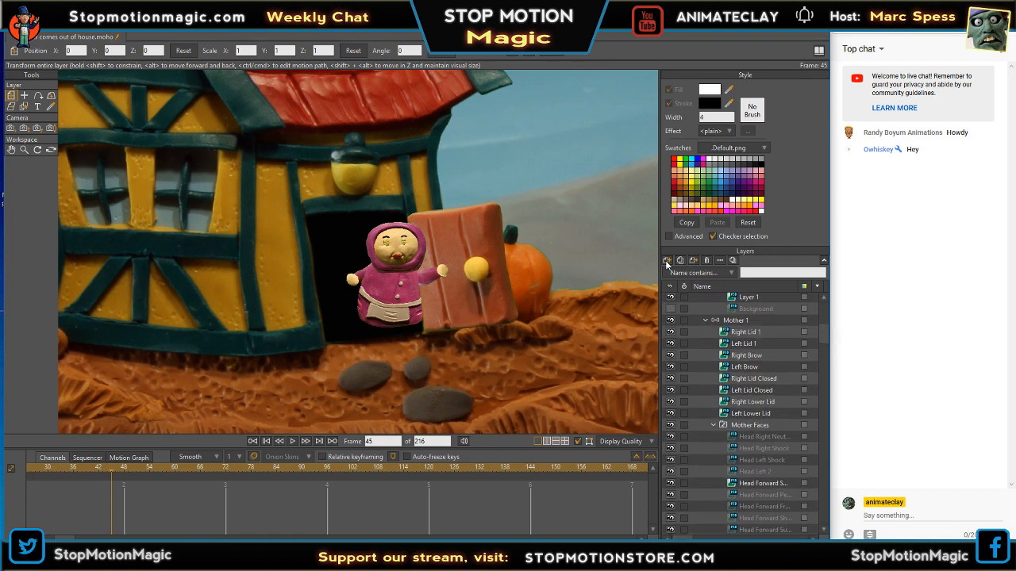
click(666, 261)
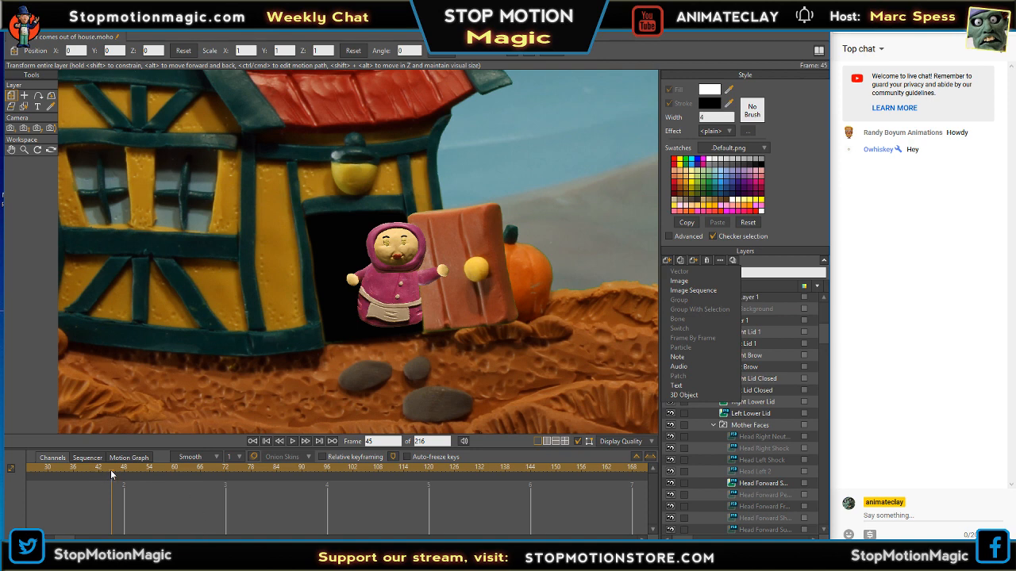
drag(111, 470, 1, 476)
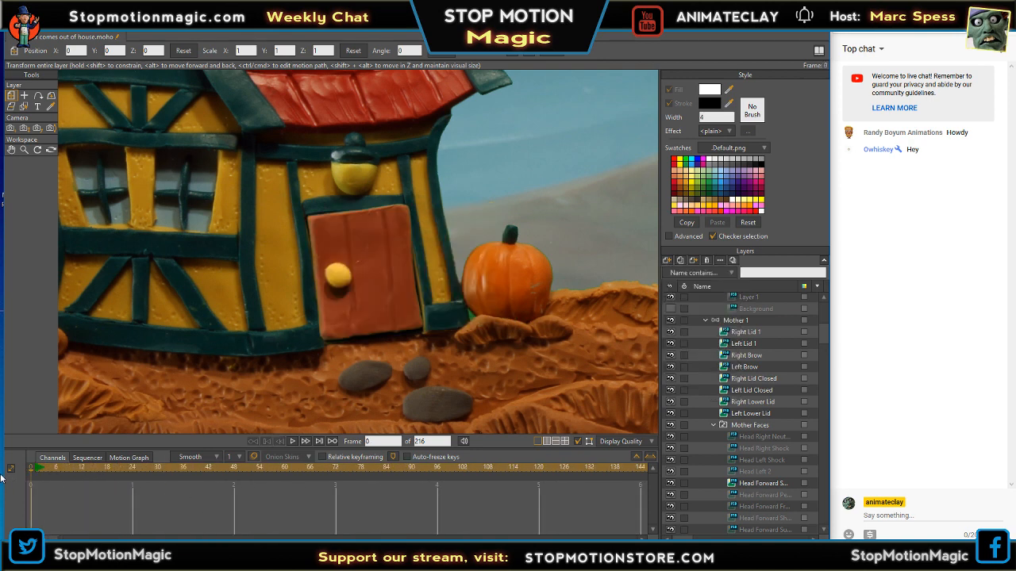
click(668, 260)
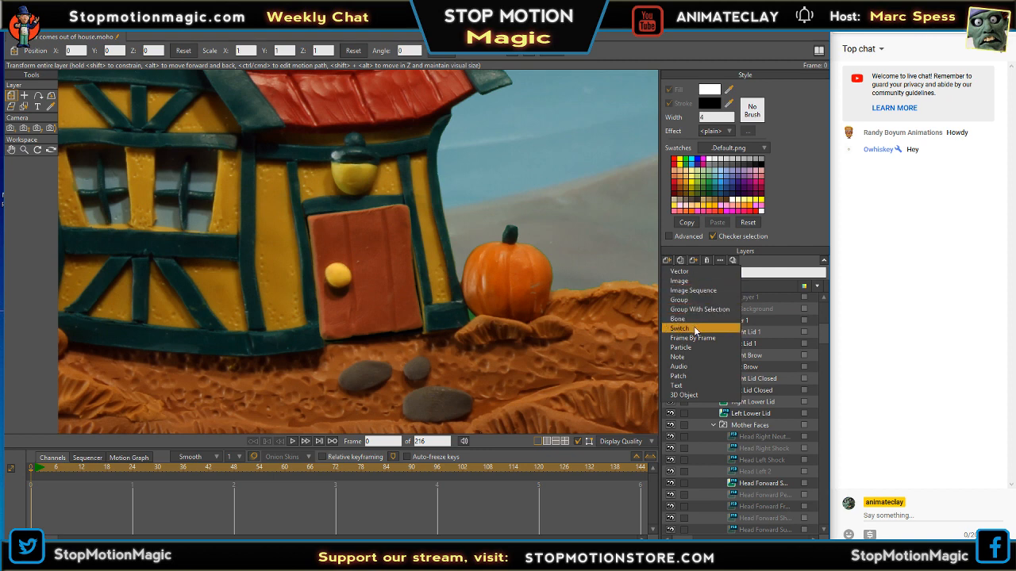
click(828, 336)
scroll(828, 335, up, 1)
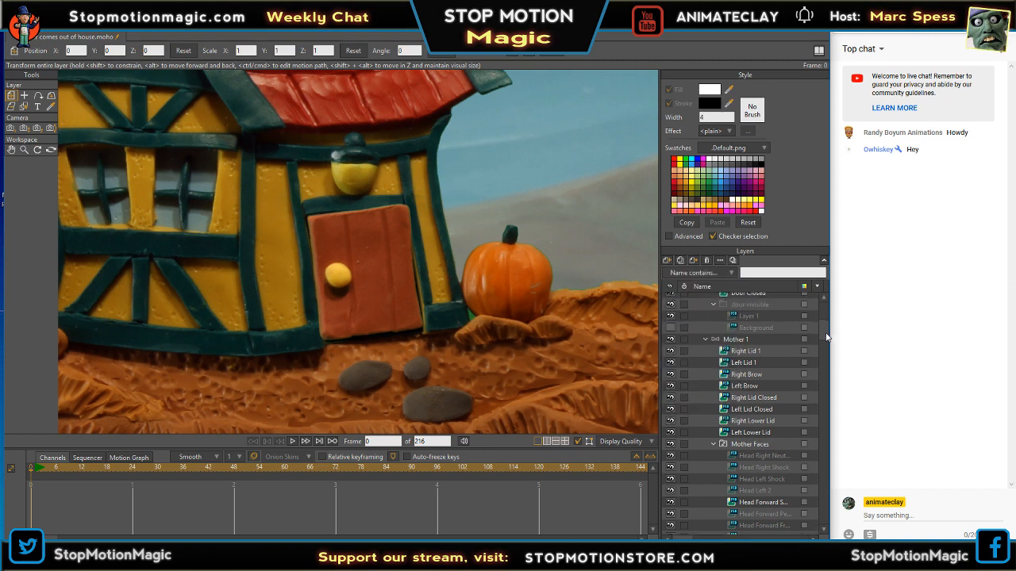
- Select the Mother Faces switch layer within the Mother 1 bone layer, keeping its head images expanded
click(752, 340)
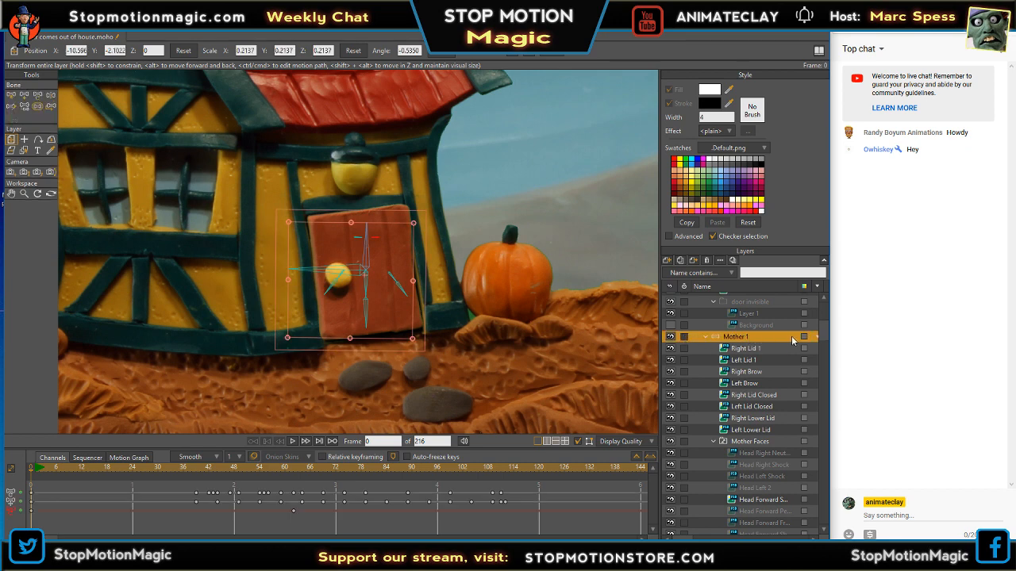
scroll(829, 343, down, 2)
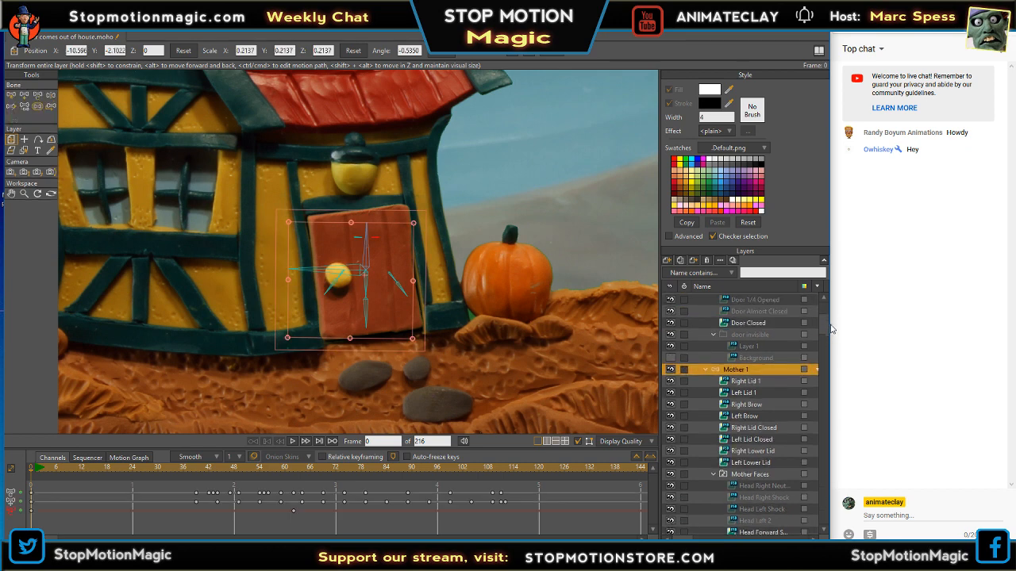
scroll(833, 345, down, 3)
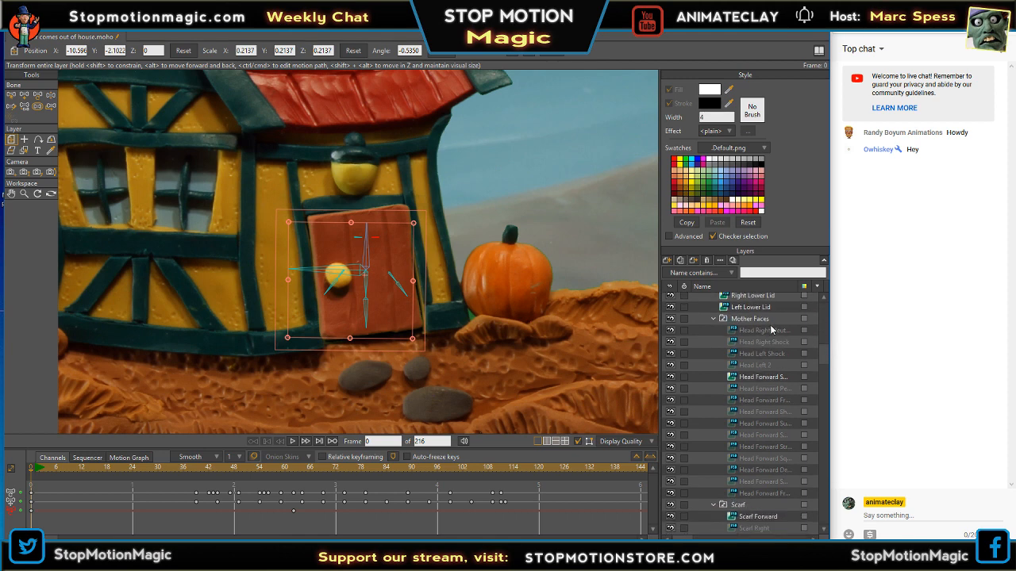
click(763, 319)
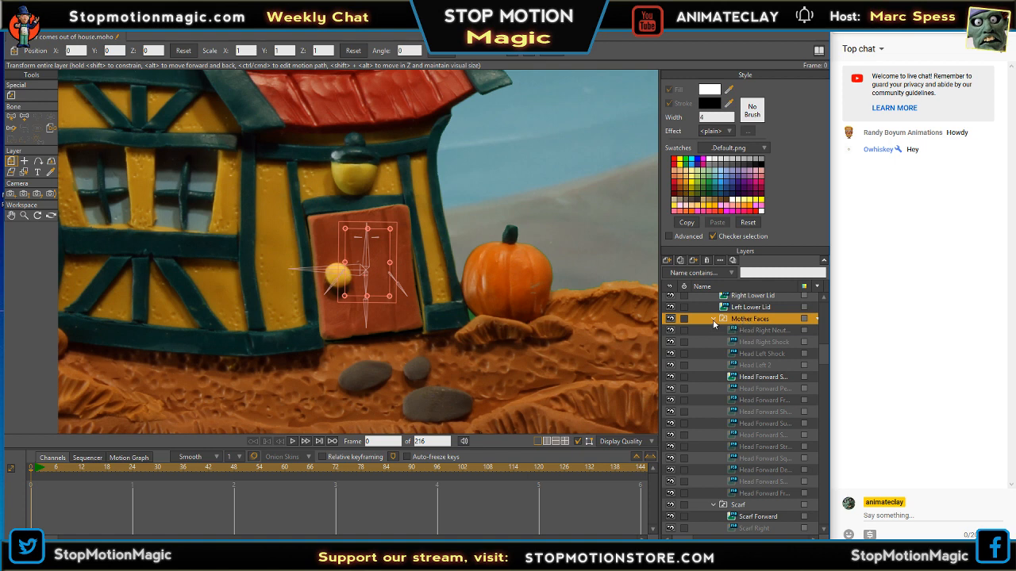
click(714, 319)
click(714, 318)
- Review the head images that can be chosen in the Mother Faces switch layer without changing the selected one
right_click(745, 322)
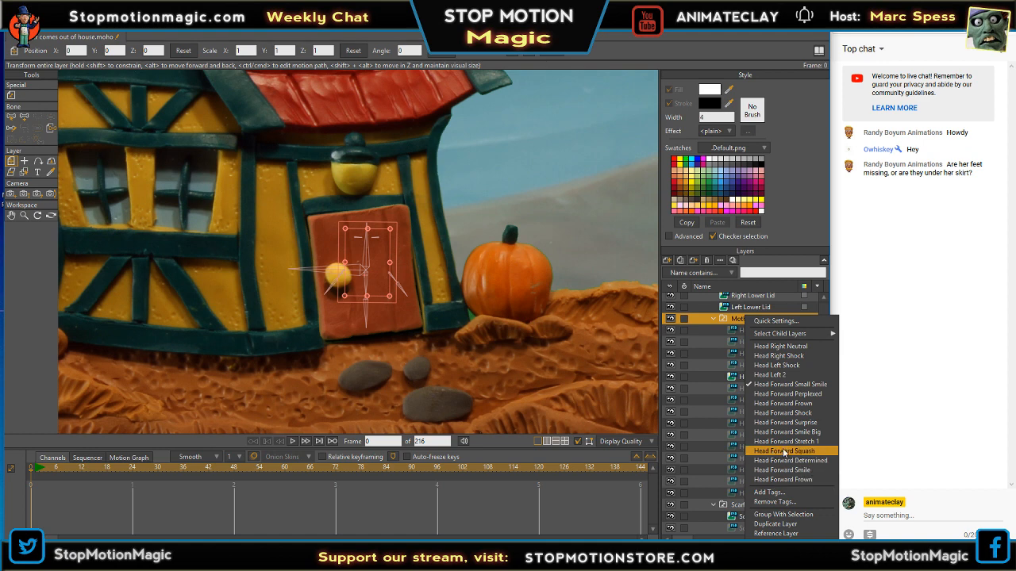
click(737, 322)
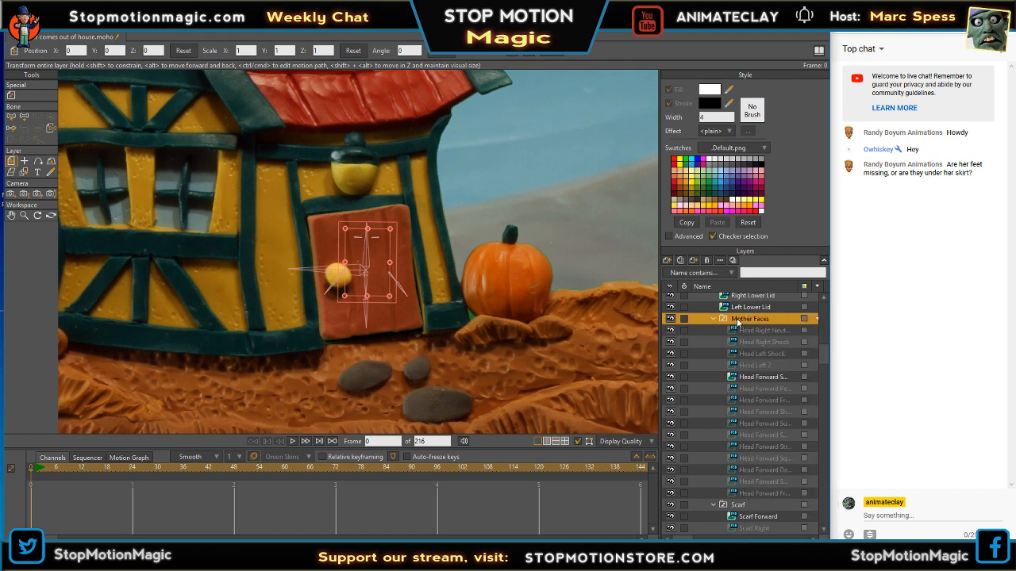
right_click(742, 320)
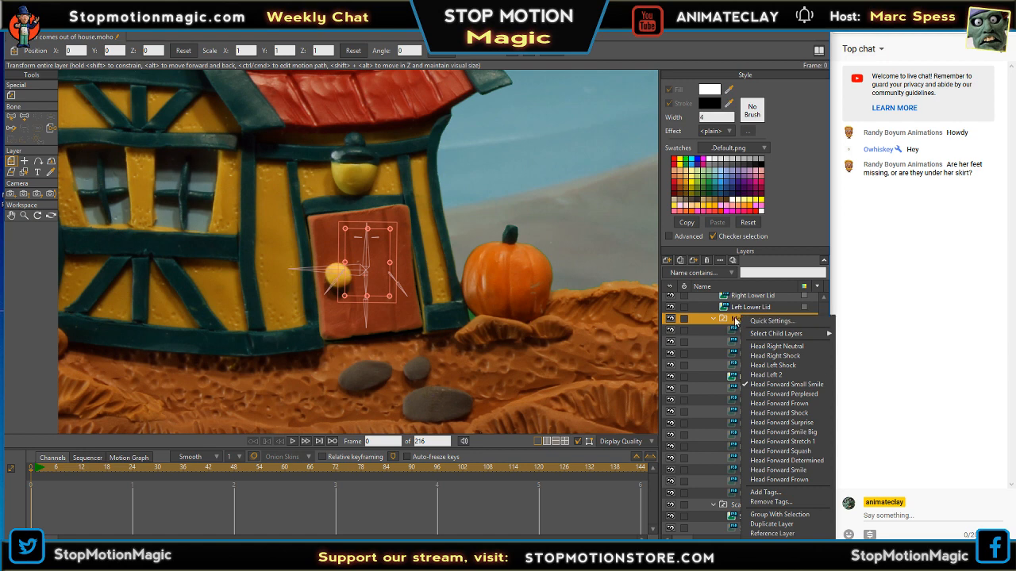
click(740, 322)
right_click(741, 321)
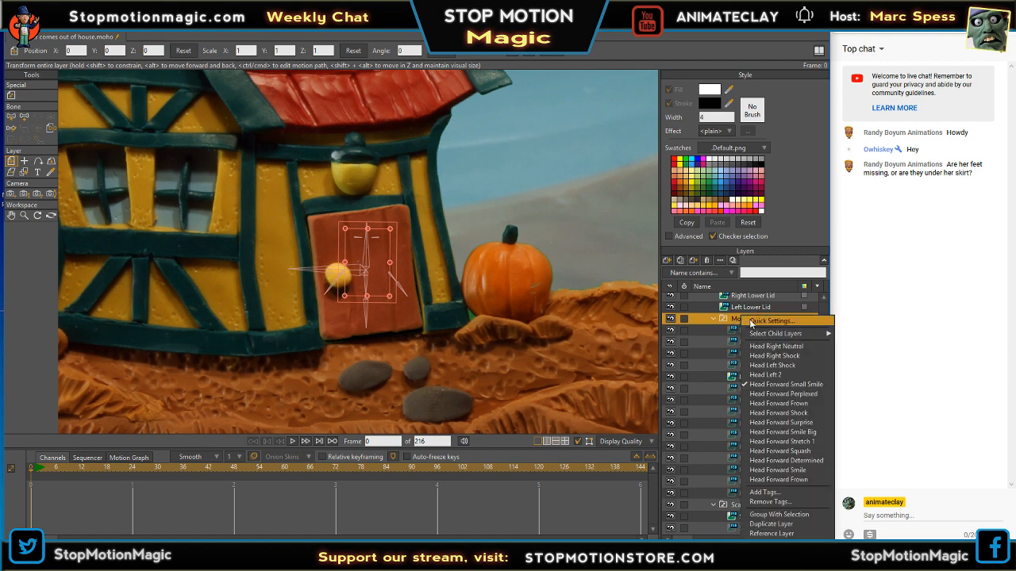
click(734, 322)
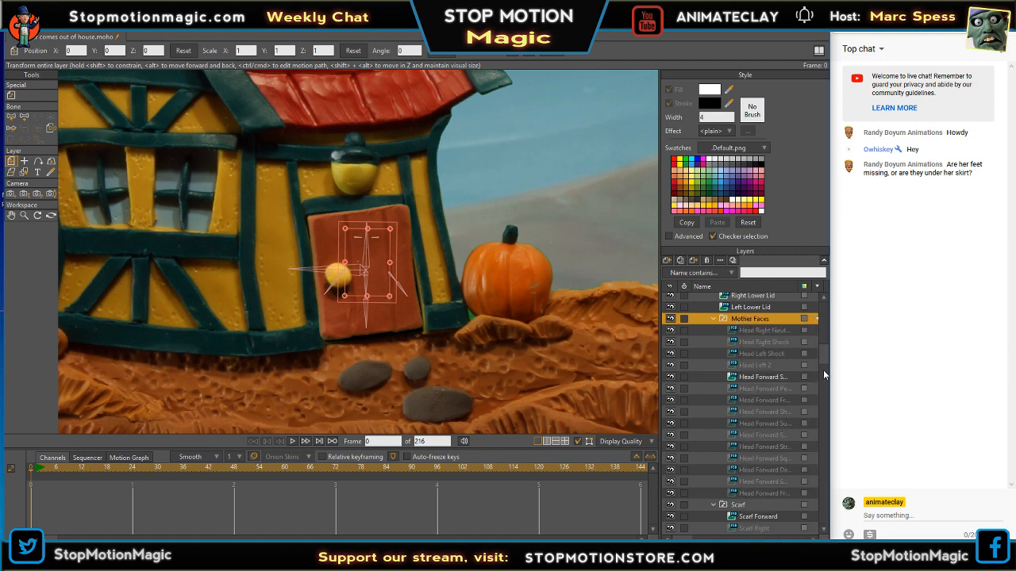
scroll(825, 352, down, 1)
scroll(826, 361, up, 1)
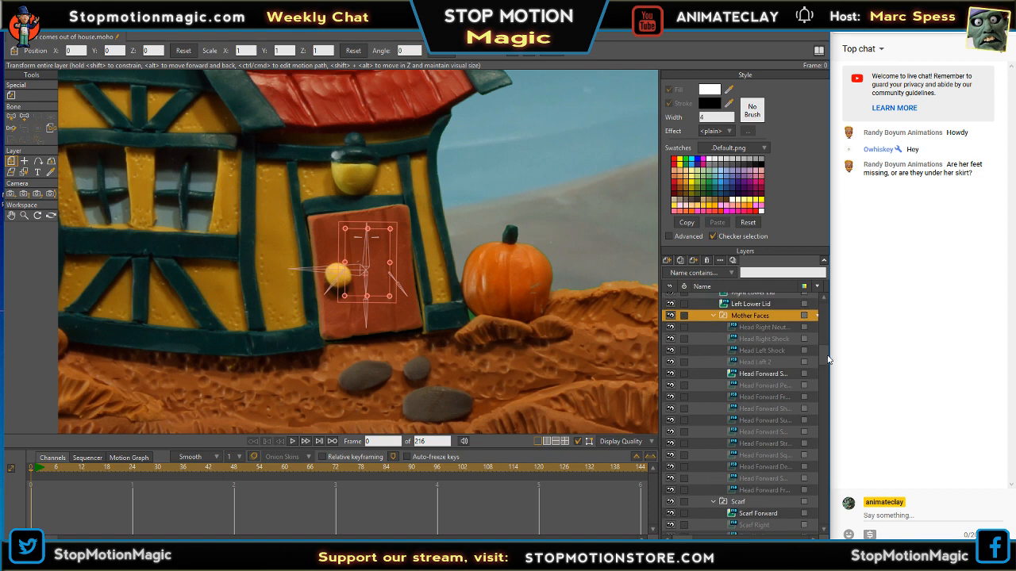
- At frame 54, hide the mother's Right Lid 1, Left Lid 1, Right Brow and Left Brow layers
drag(31, 473, 258, 480)
scroll(503, 272, up, 7)
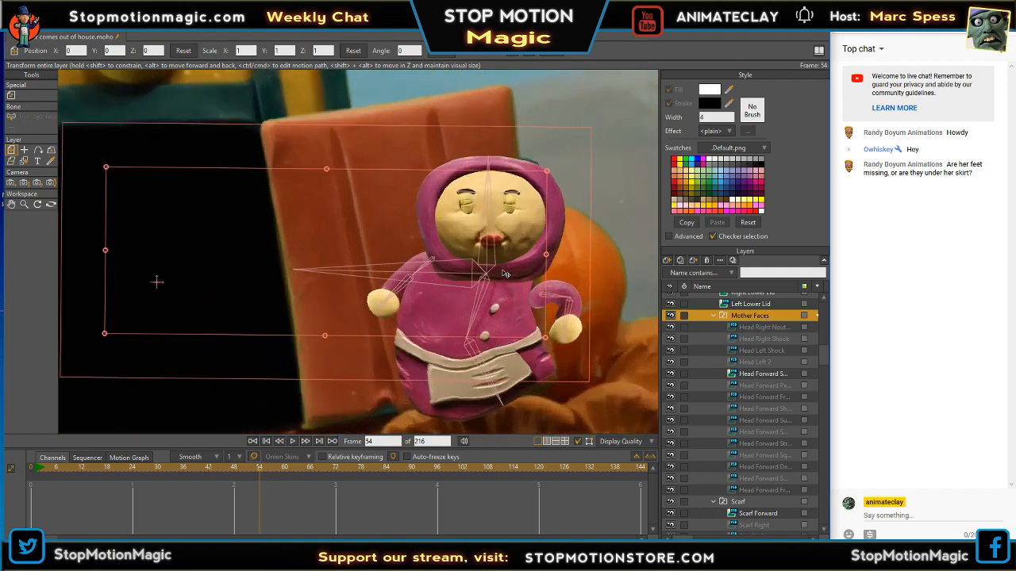
drag(549, 251, 532, 298)
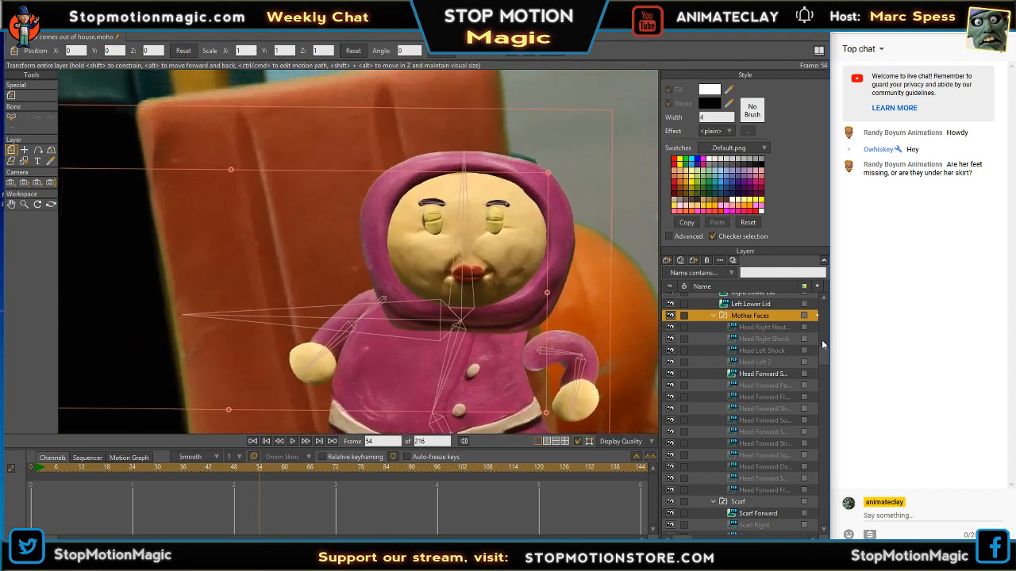
mouse_move(822, 345)
mouse_down()
mouse_move(837, 390)
mouse_move(833, 335)
mouse_up()
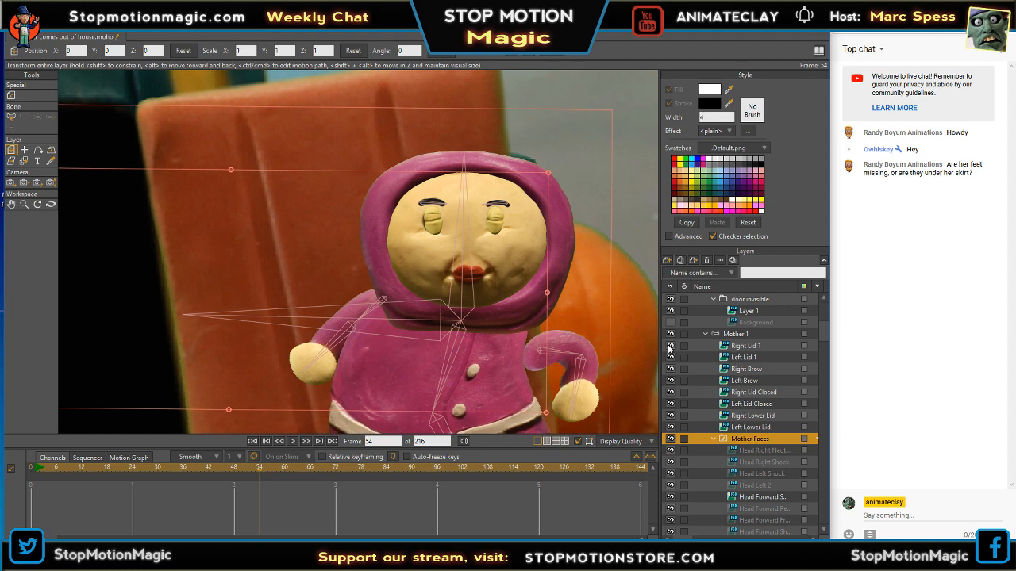
drag(671, 350, 672, 394)
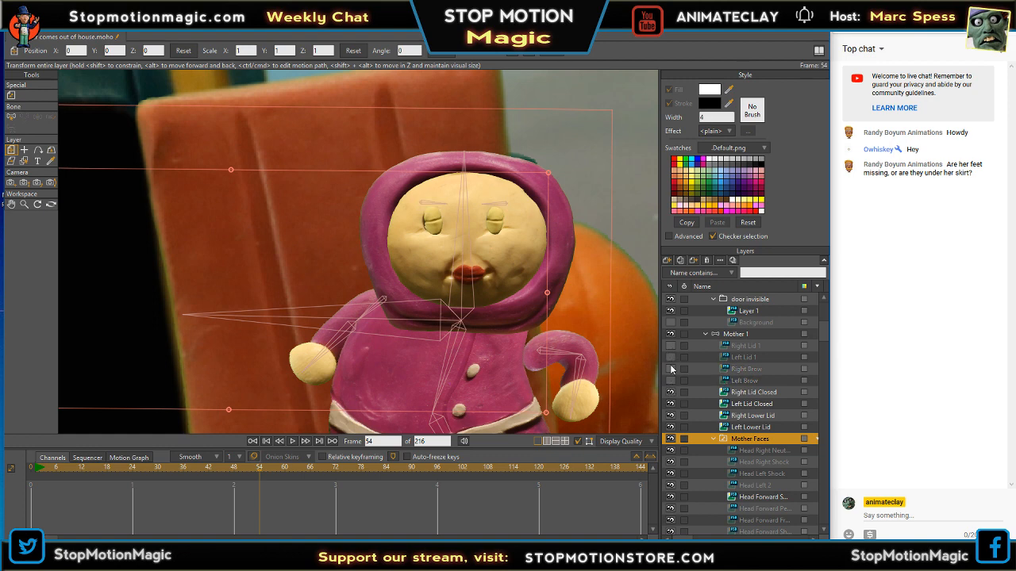
- Show the mother's Right Brow and Left Brow again, and hide her Right and Left Lid Closed and Right and Left Lower Lid layers
click(671, 369)
click(671, 381)
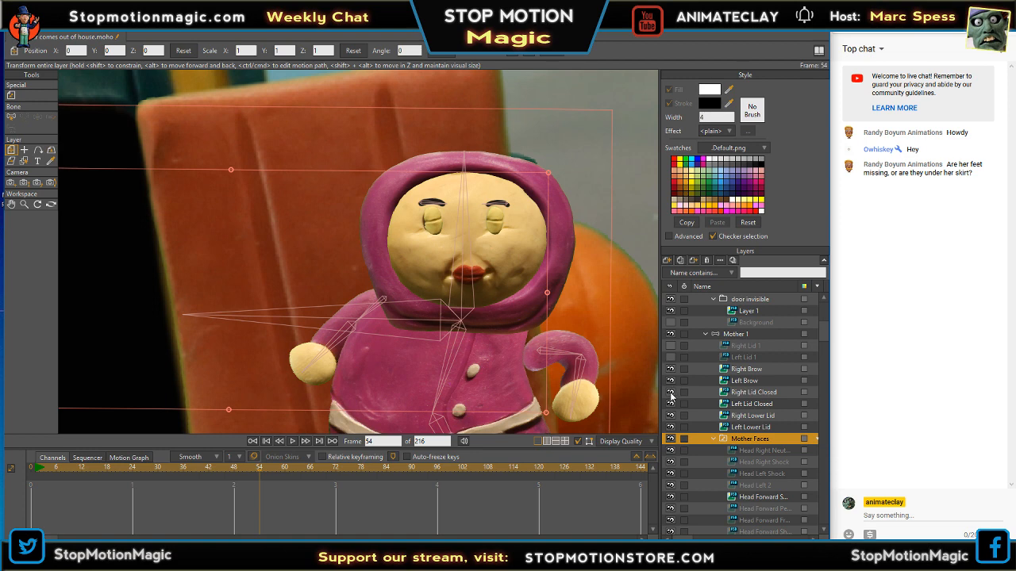
click(671, 393)
click(672, 404)
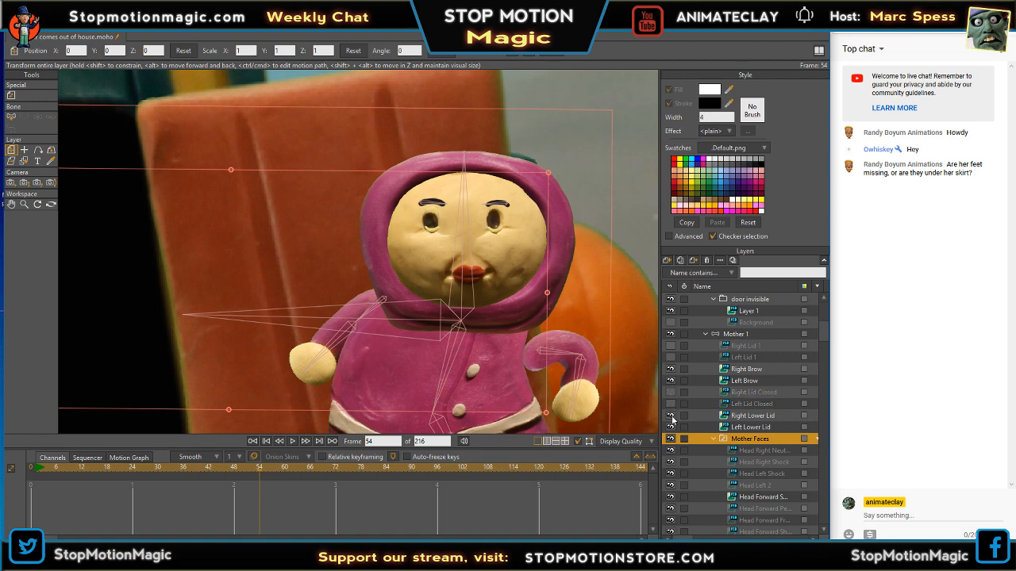
click(671, 416)
click(670, 428)
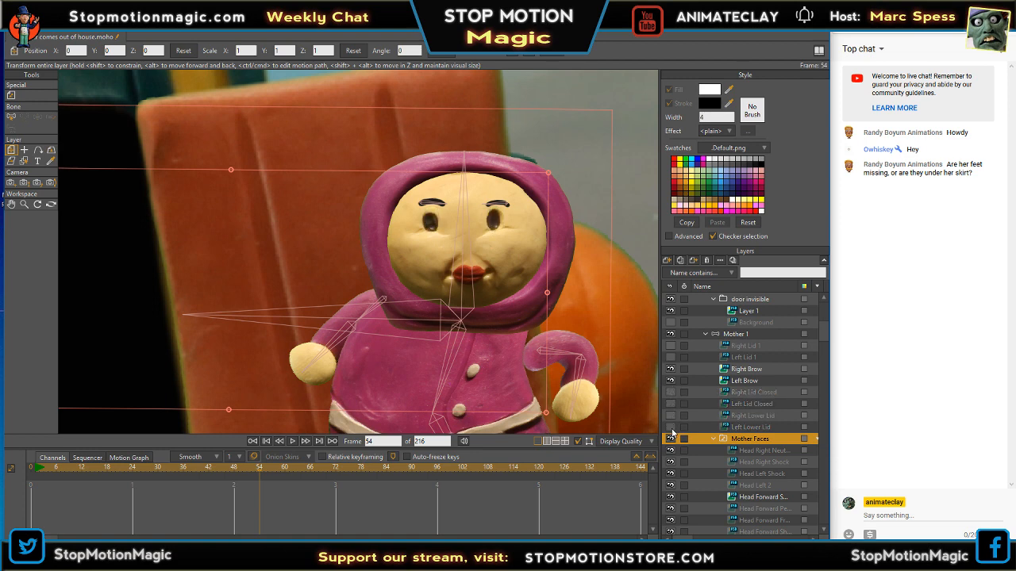
- Move the Right Brow and Left Brow layers above all the lid layers within the Mother 1 bone layer
click(746, 369)
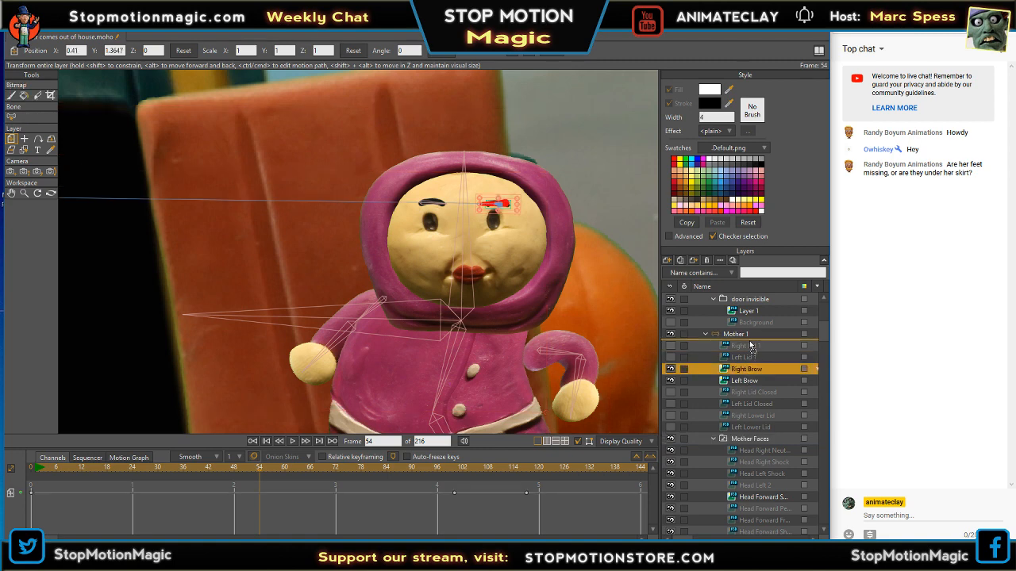
drag(751, 343, 751, 344)
drag(751, 380, 758, 356)
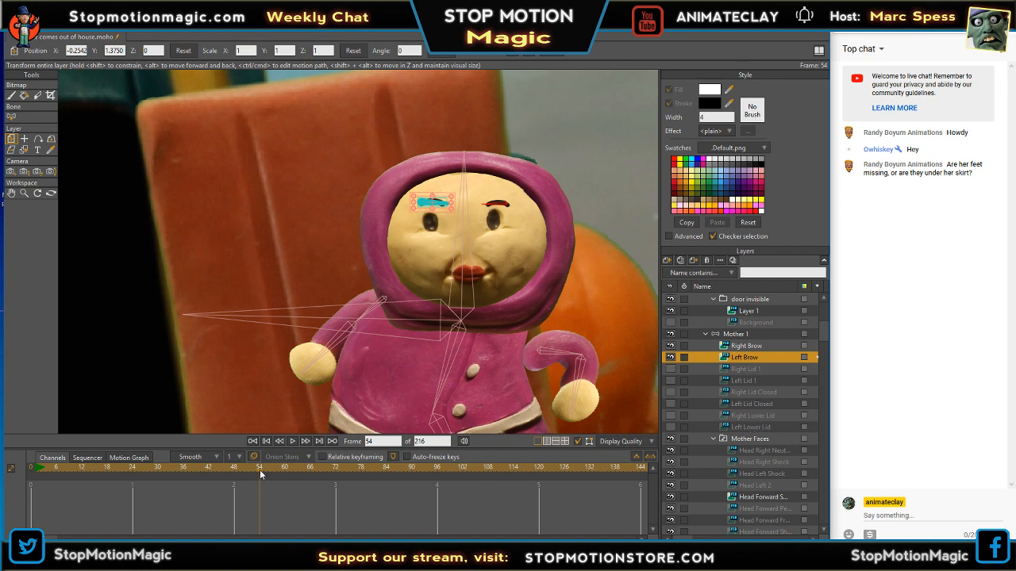
- At frame 0, add a Switch layer named Eye Lids inside Mother 1 and place it directly below Left Brow
drag(259, 470, 1, 477)
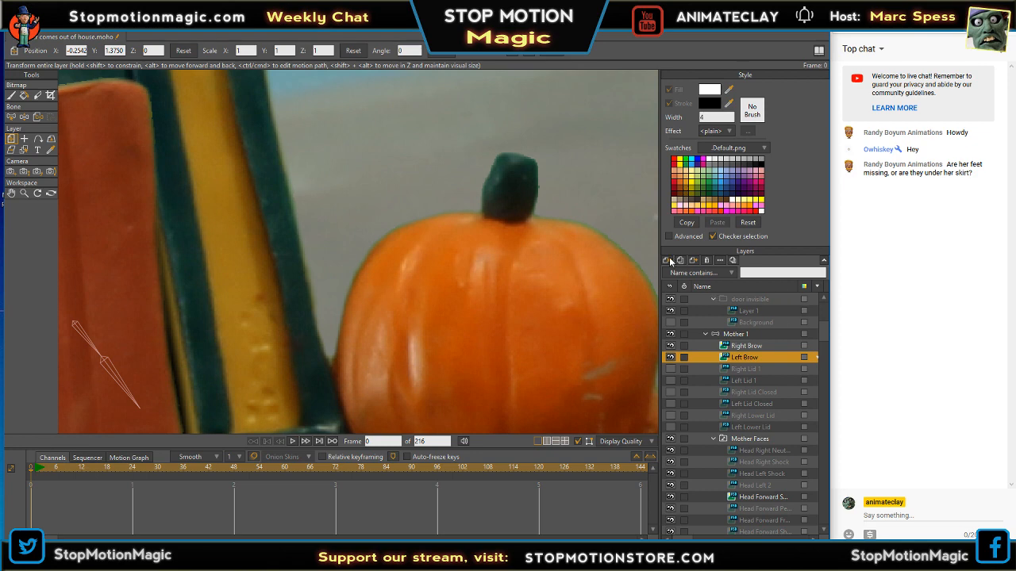
click(666, 258)
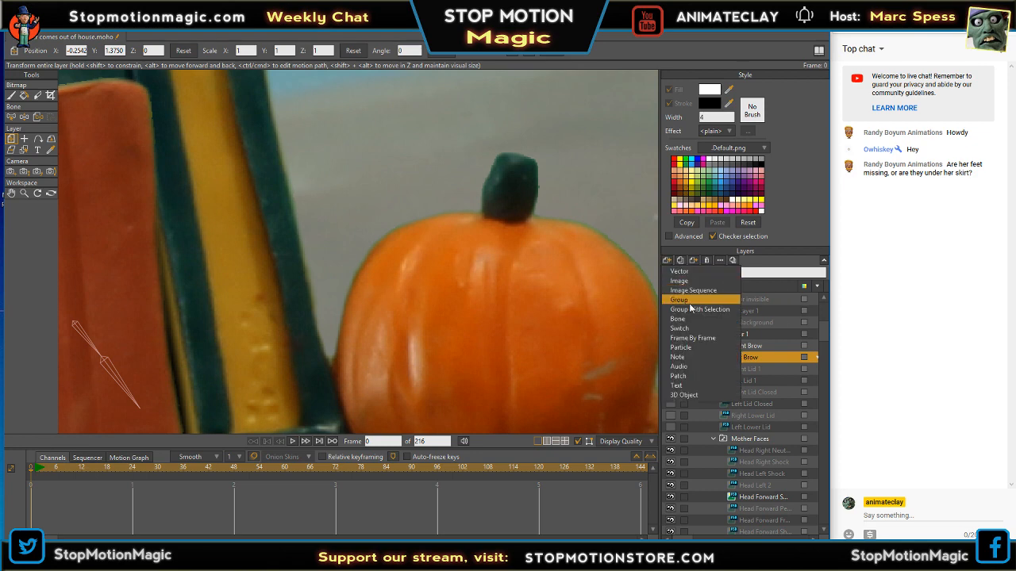
click(686, 328)
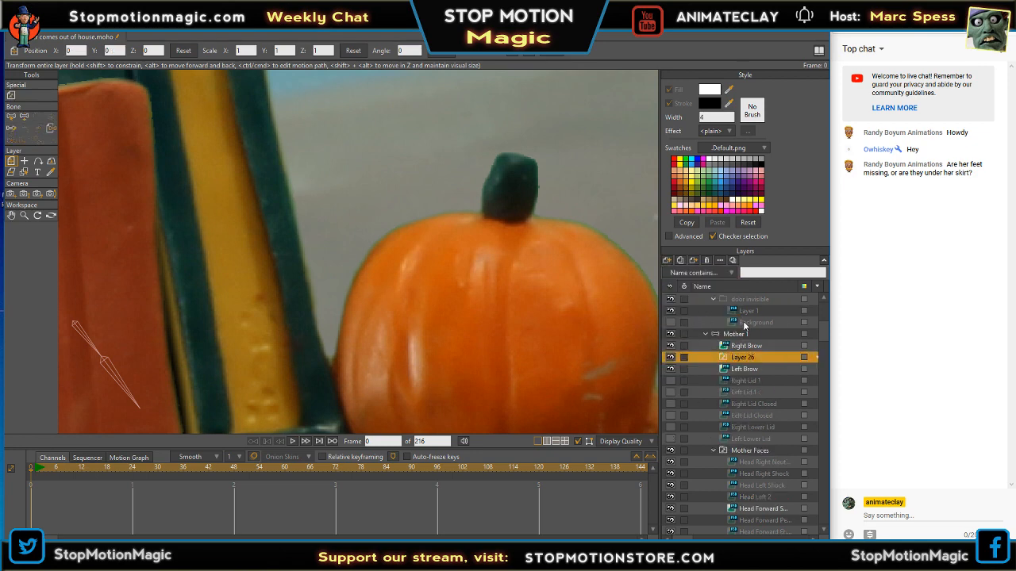
double_click(752, 359)
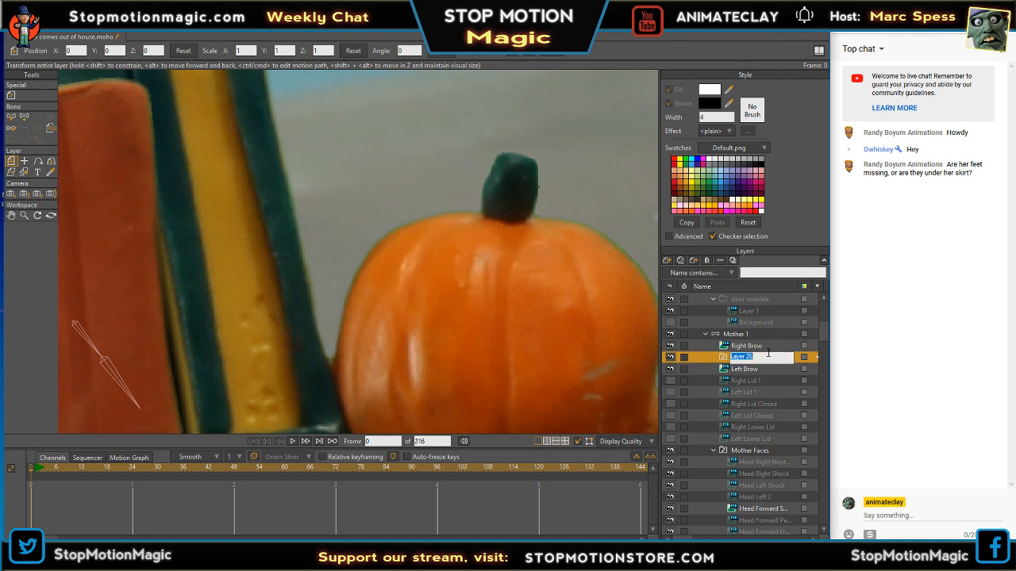
text(Lids)
key(Return)
mouse_move(754, 363)
mouse_down()
mouse_move(764, 392)
mouse_move(761, 380)
mouse_up()
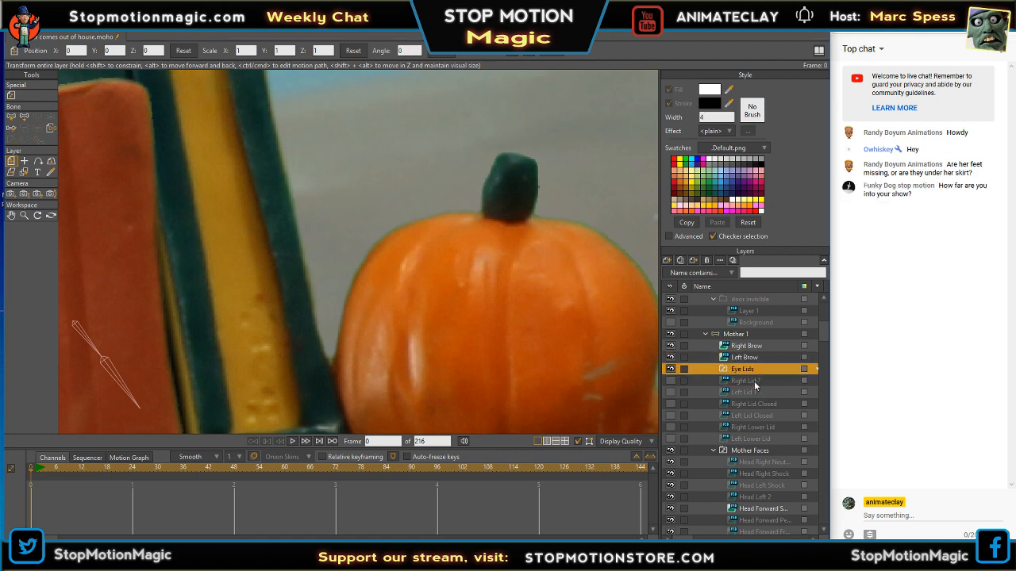
- Move the six lid layers, from Right Lid 1 to Left Lower Lid, into the Eye Lids switch layer and make them visible
click(754, 380)
shift+click(753, 438)
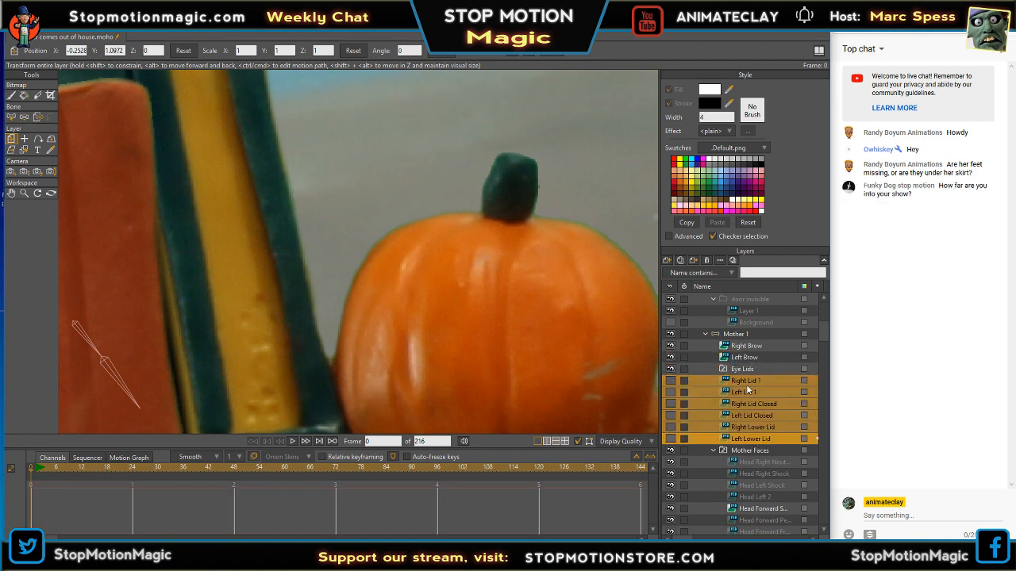
drag(744, 375, 746, 370)
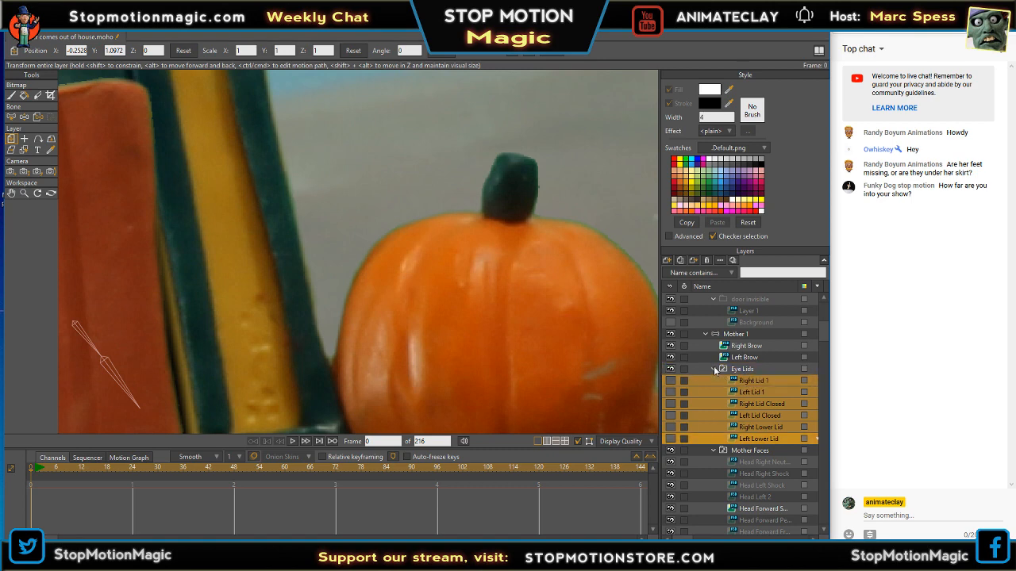
click(715, 370)
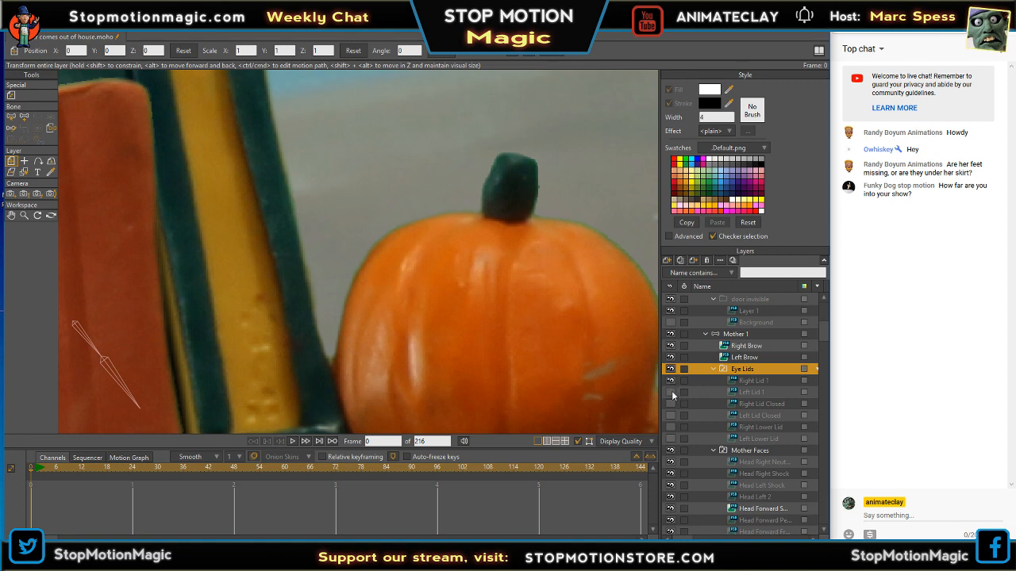
click(683, 440)
- Review the lid choices in the Eye Lids switch layer, and examine the mother's face close up at frame 58
right_click(750, 370)
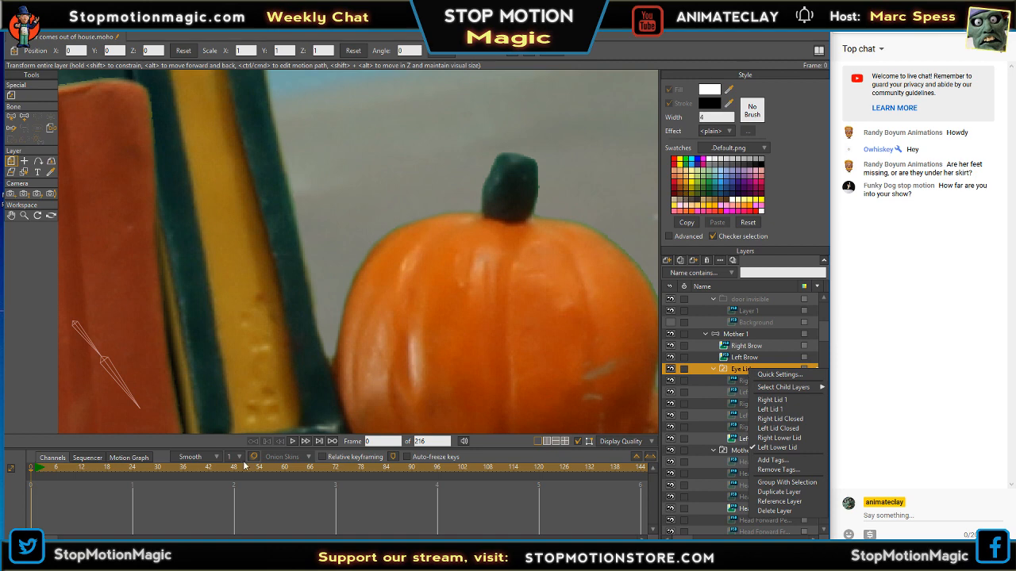
click(34, 468)
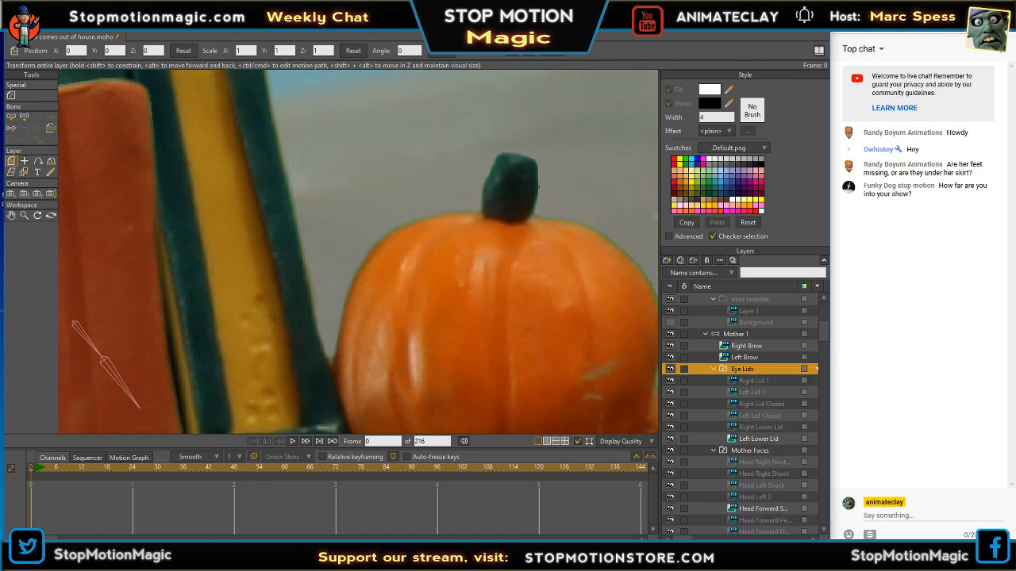
drag(127, 345, 437, 341)
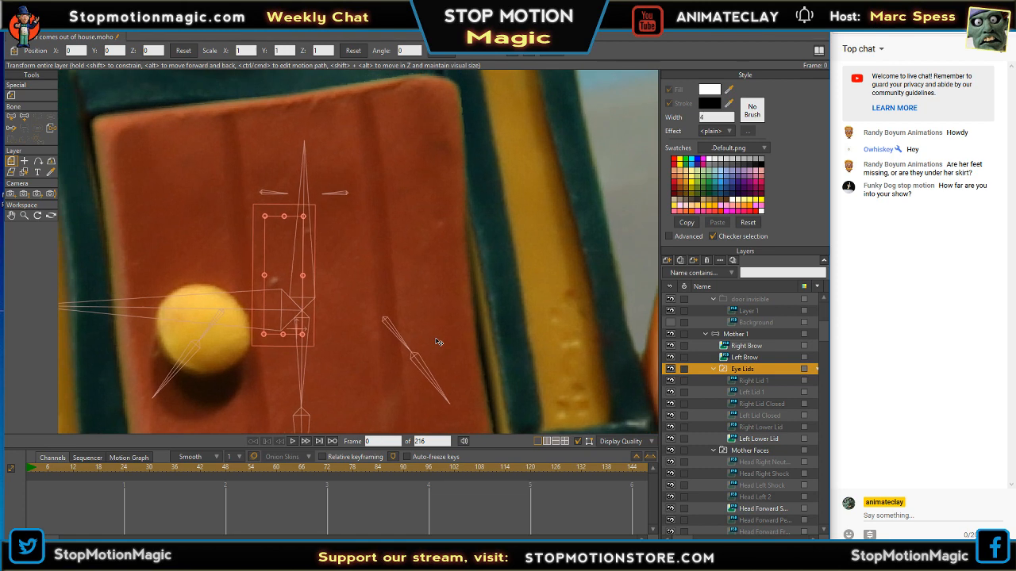
click(289, 473)
drag(290, 474, 467, 470)
scroll(502, 271, down, 5)
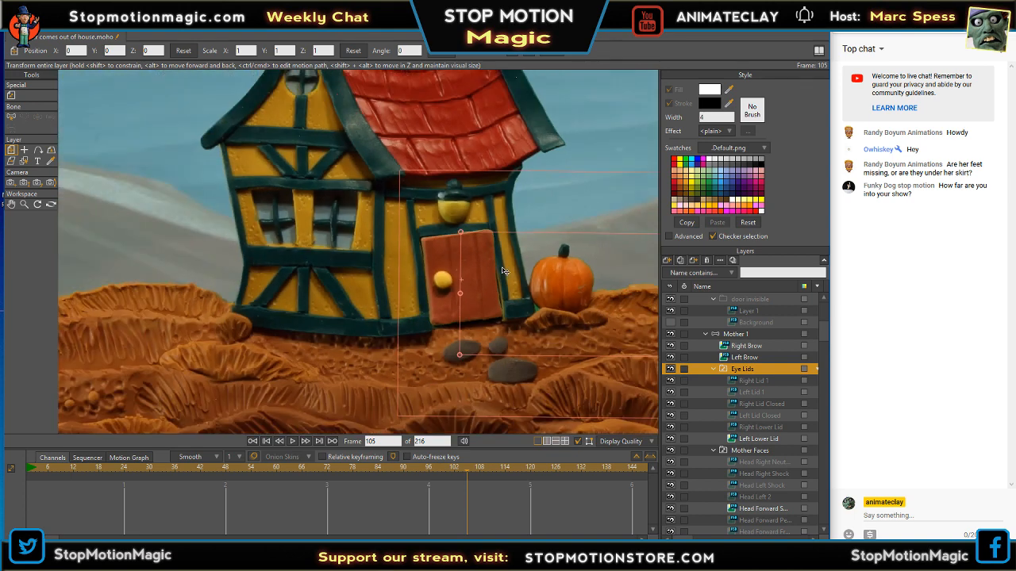
drag(464, 473, 29, 484)
drag(129, 477, 276, 470)
scroll(598, 269, up, 5)
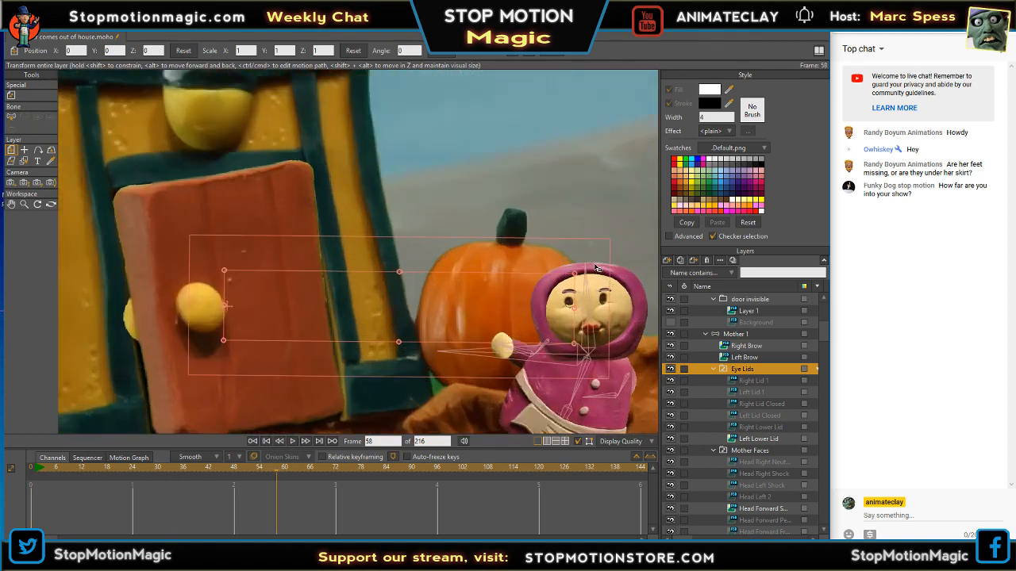
scroll(512, 181, up, 2)
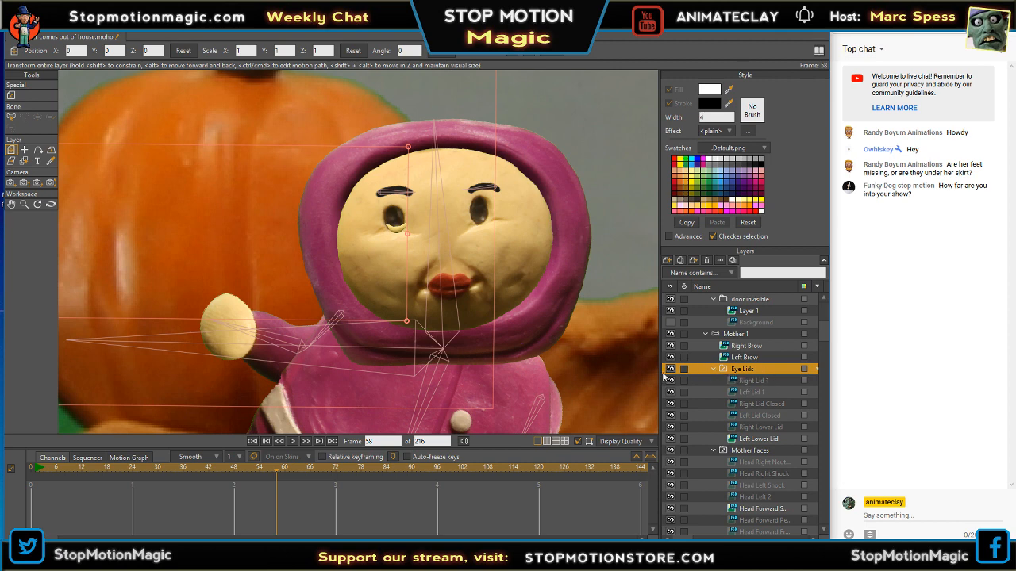
- Select all six lid layers in Eye Lids and scrub the timeline around frame 58 to examine their placement on the eyes
click(743, 382)
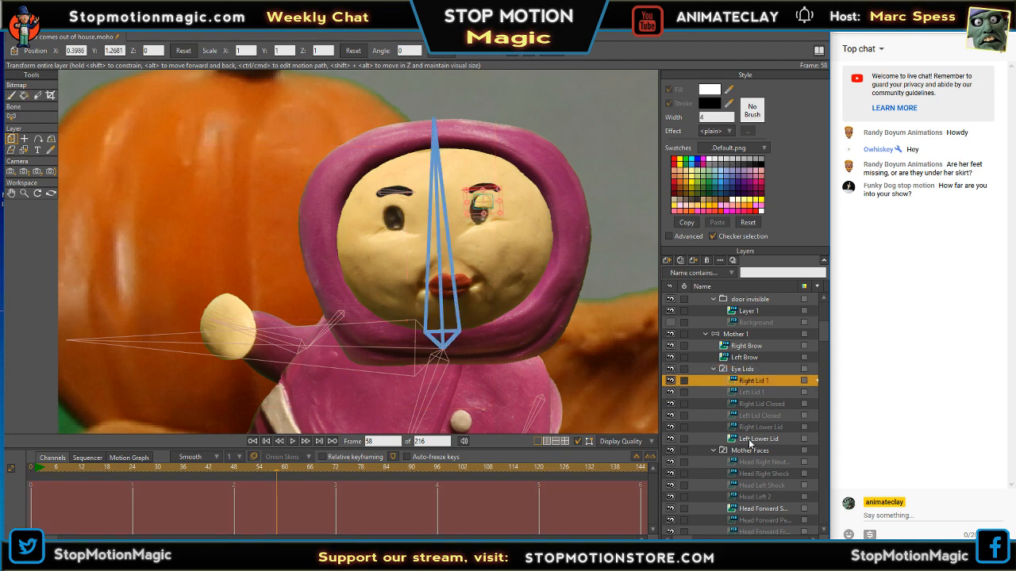
shift+click(748, 441)
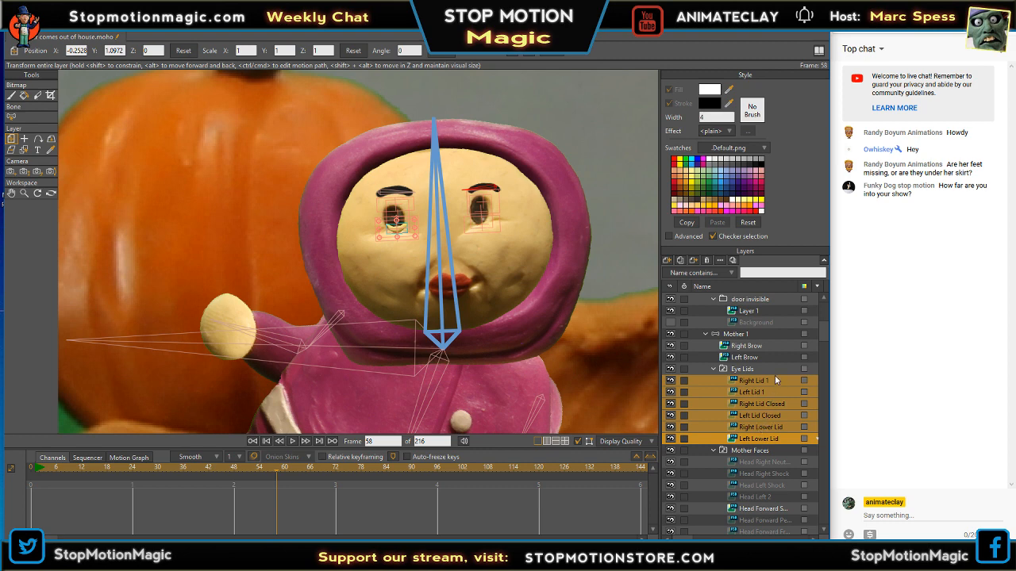
scroll(779, 351, down, 2)
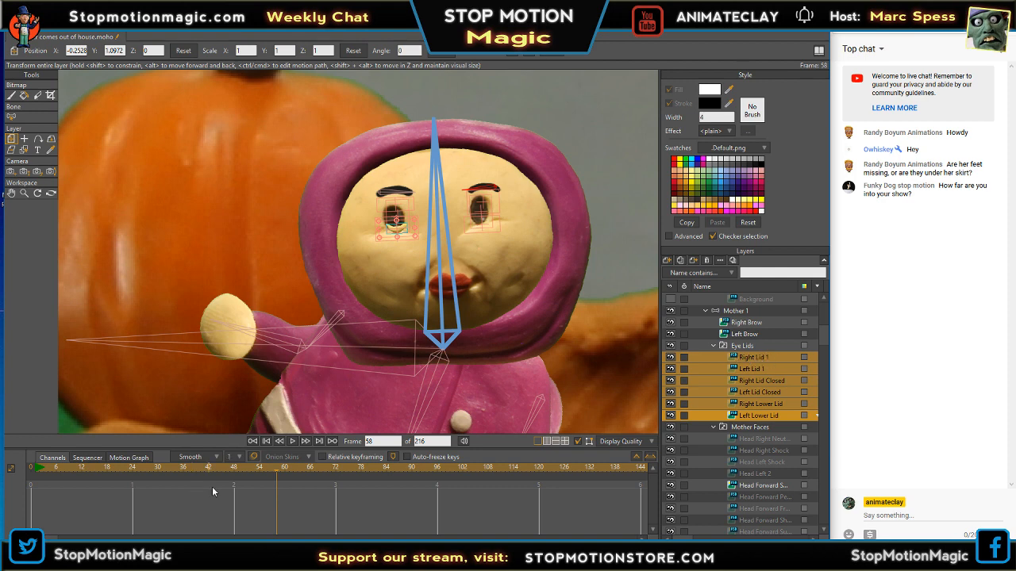
click(273, 469)
drag(201, 475, 273, 487)
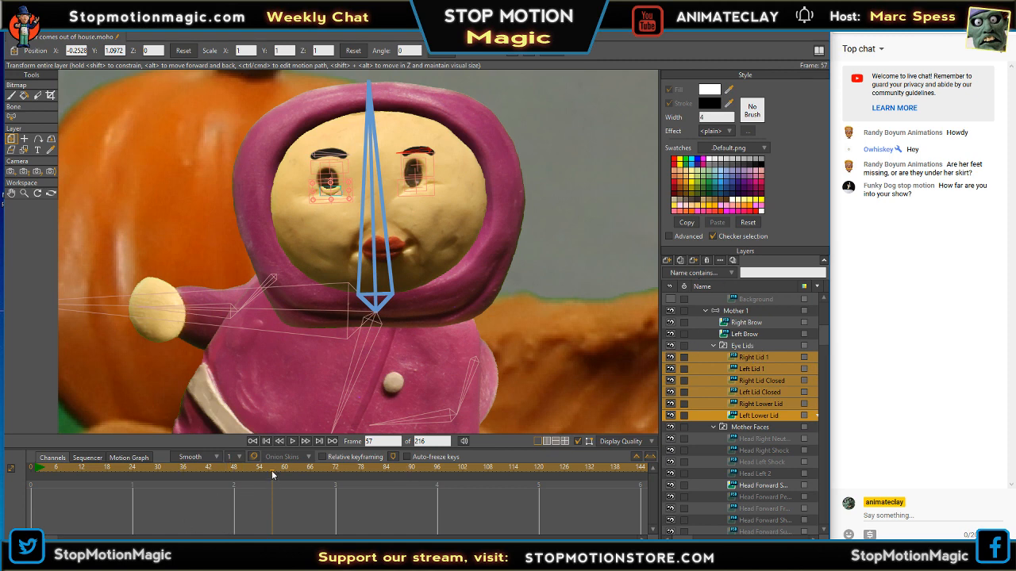
drag(272, 471, 2, 476)
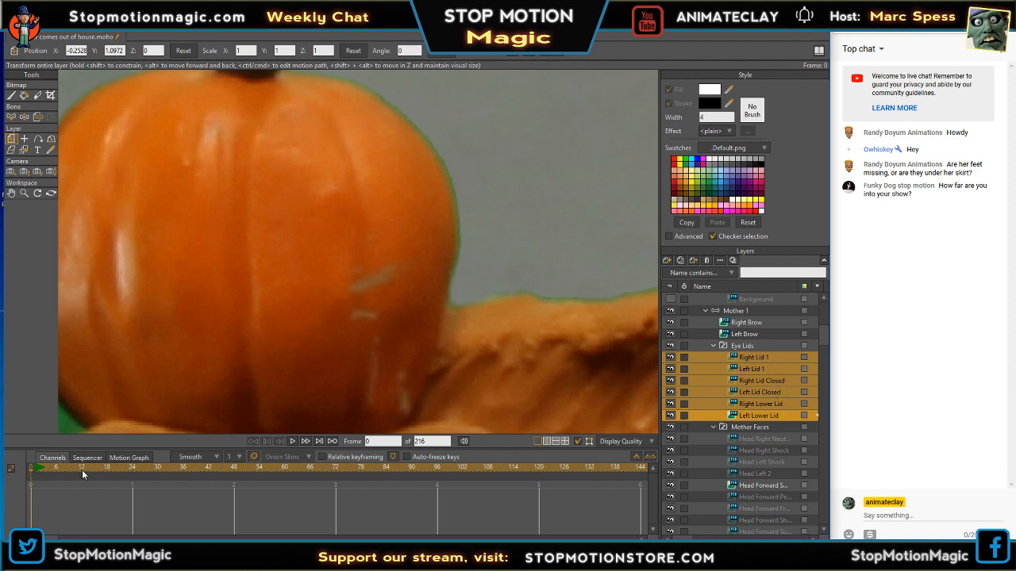
drag(255, 472, 276, 471)
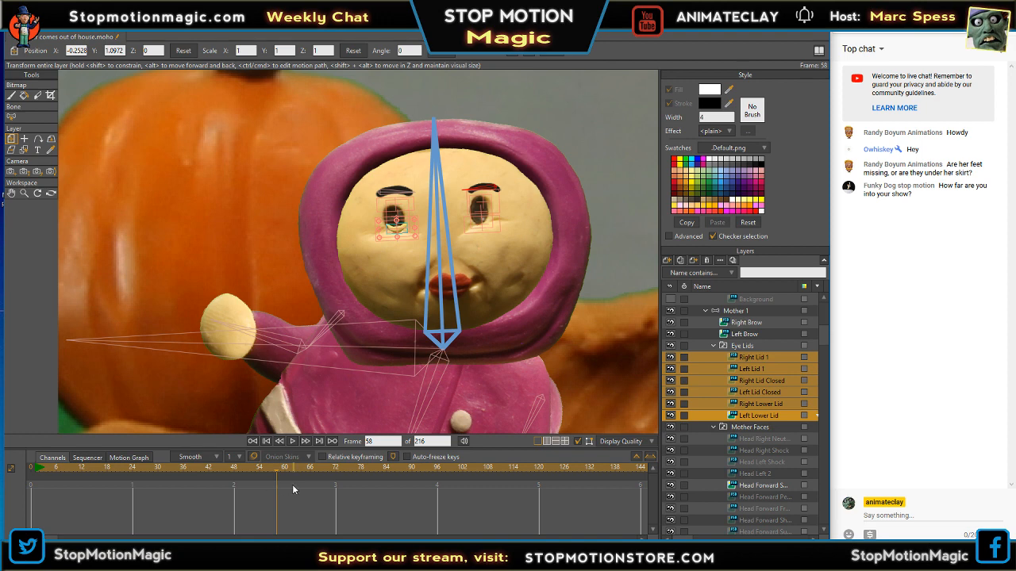
- At frame 0, add a second Switch layer above Left Lower Lid and name it Eye Lids Right
drag(277, 470, 6, 465)
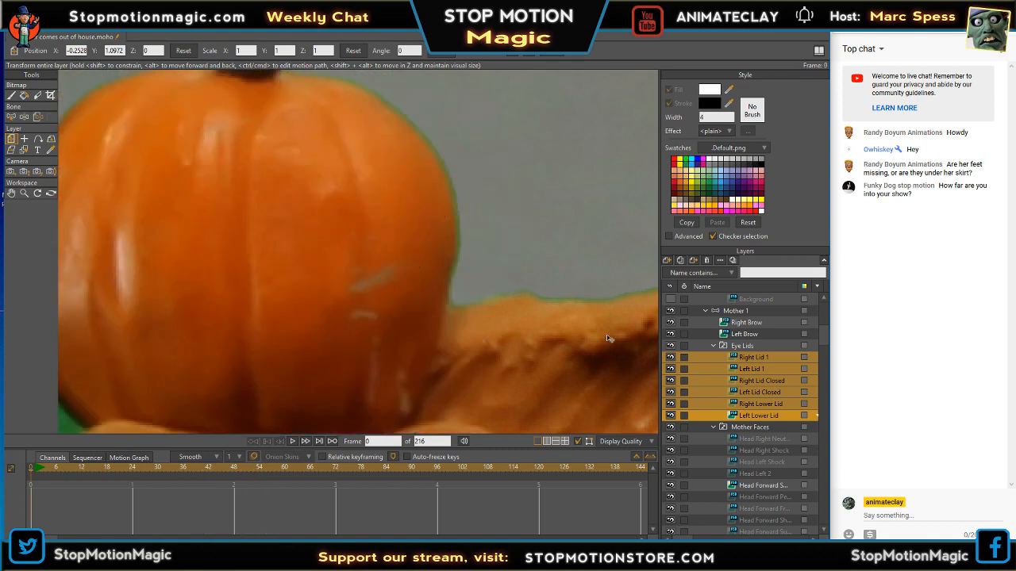
click(669, 259)
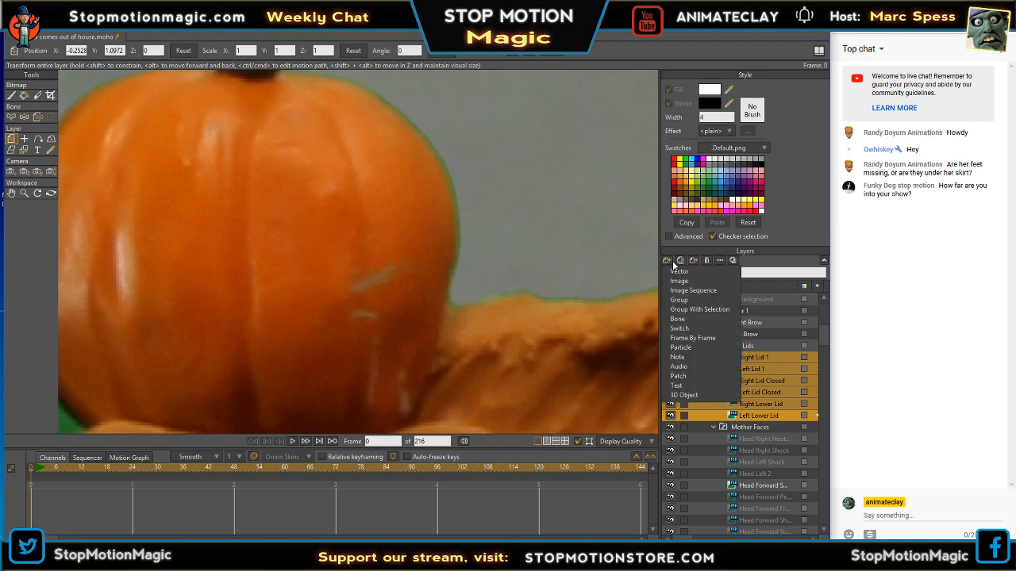
click(684, 329)
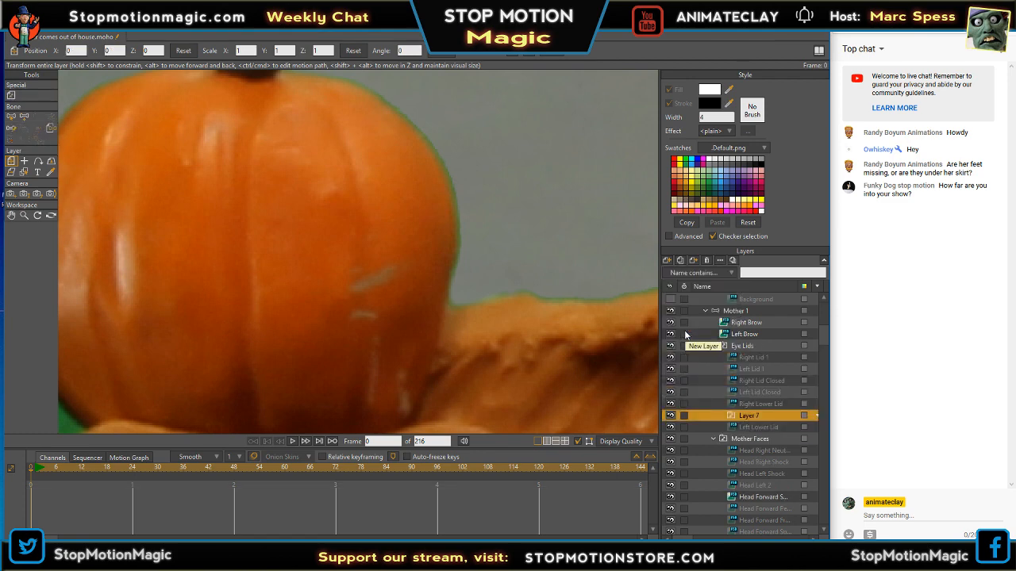
double_click(744, 418)
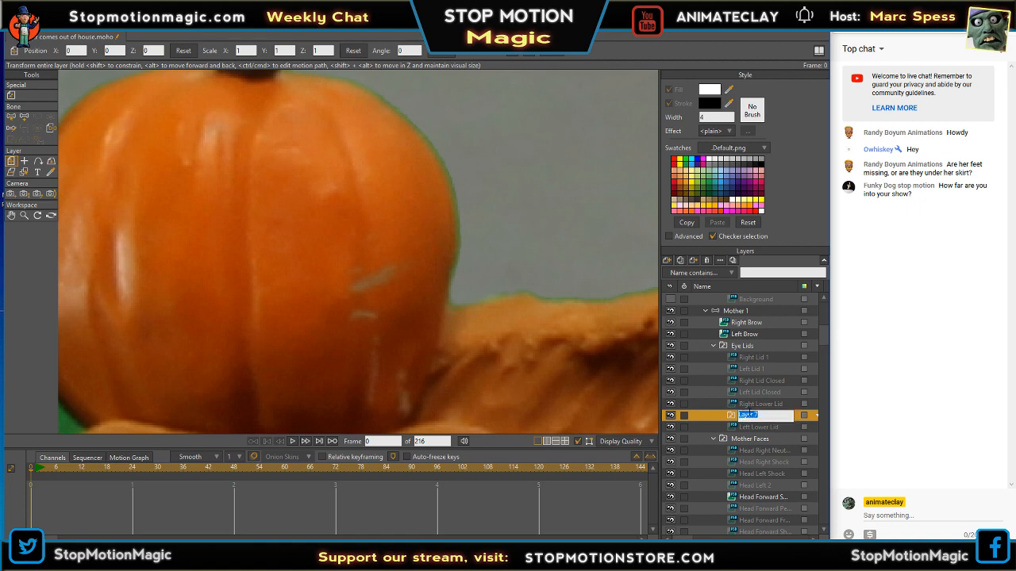
text(Eye Lids Right)
key(Return)
- Rename the Eye Lids switch layer to Eye Lids Left
click(760, 350)
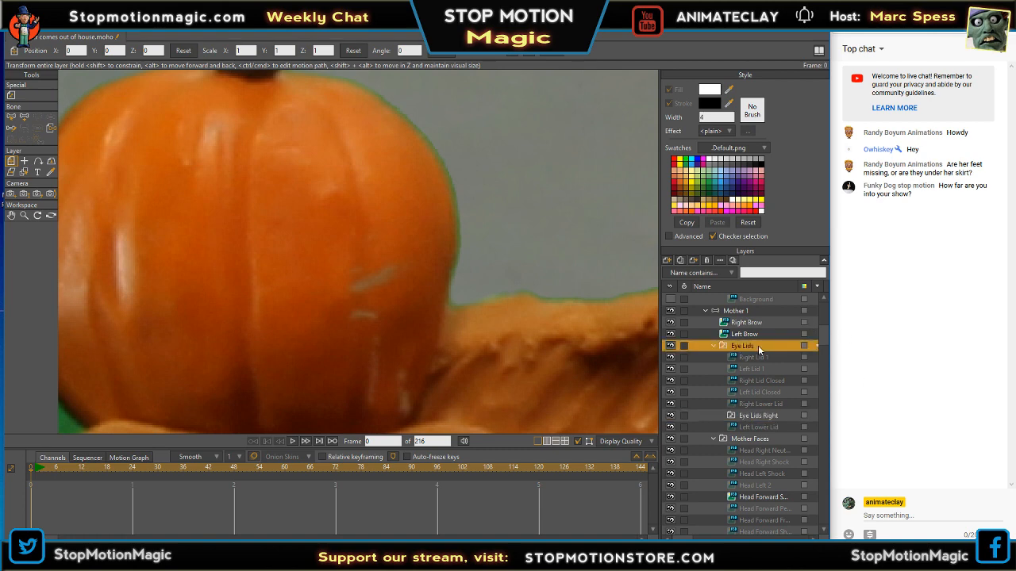
double_click(760, 349)
click(759, 350)
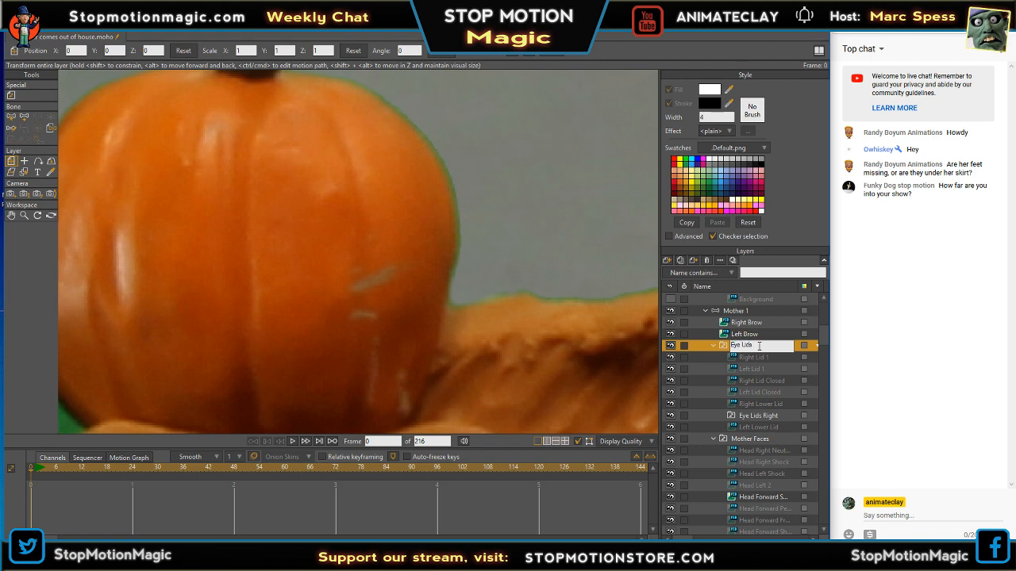
text(Left)
key(Return)
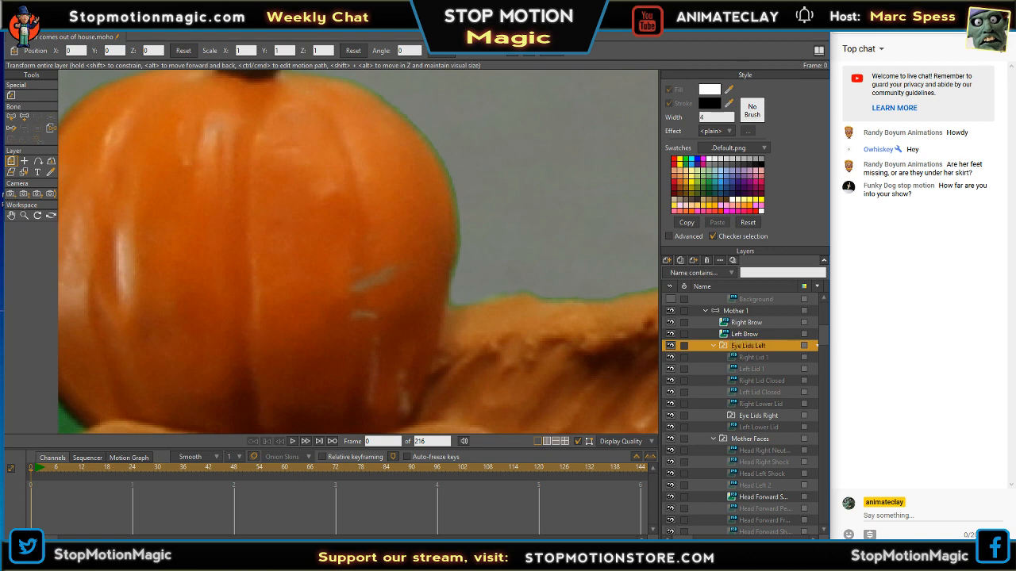
- Move Right Lid 1, Right Lid Closed and Right Lower Lid into Eye Lids Right, and Left Lower Lid to the top of Eye Lids Left
click(758, 358)
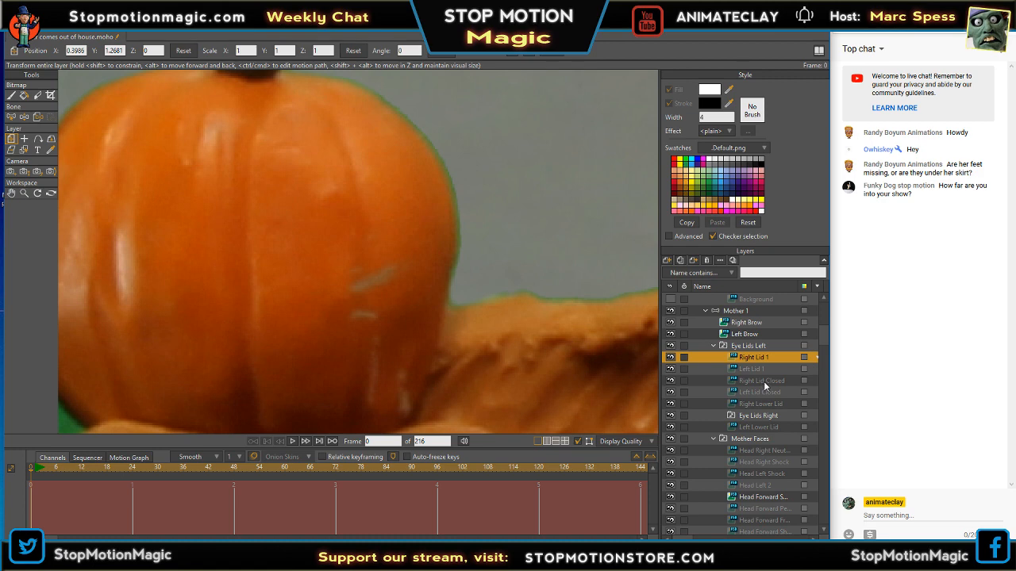
ctrl+click(763, 381)
ctrl+click(770, 405)
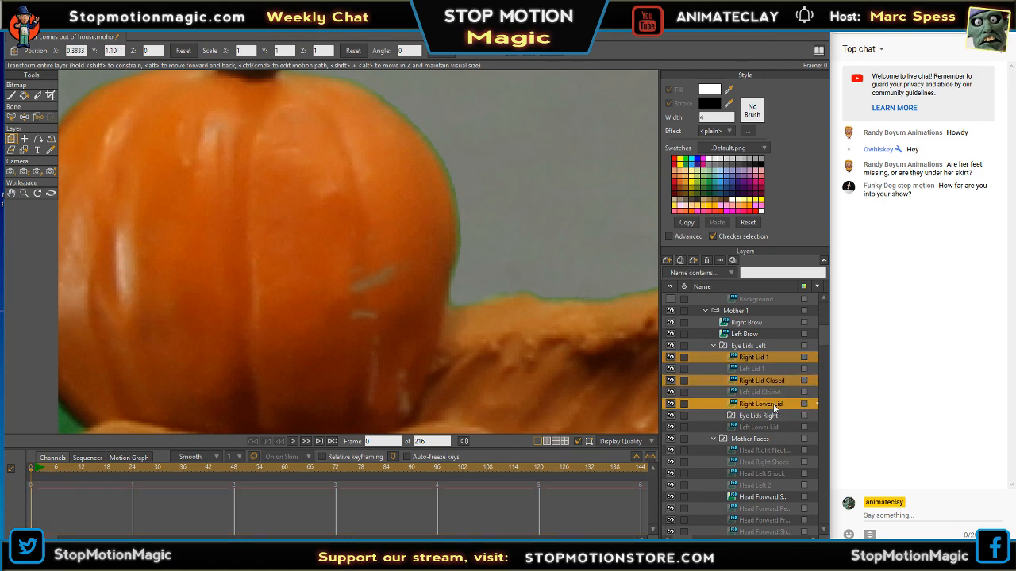
drag(771, 414, 769, 420)
drag(770, 419, 760, 346)
click(755, 426)
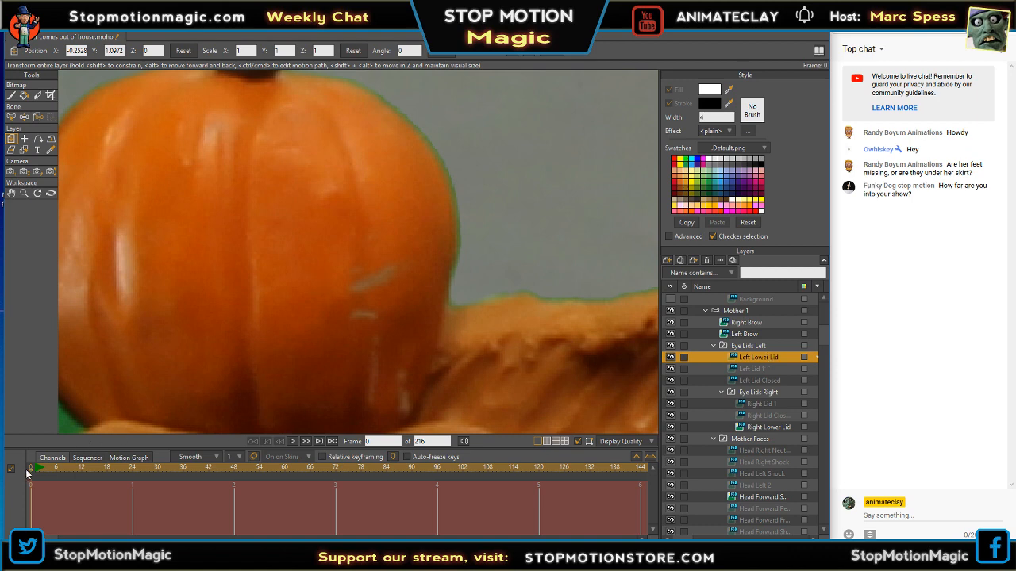
- At frame 0, hide the Doors in Front layer to expose the mother's face behind the door
drag(142, 474, 37, 474)
drag(274, 296, 671, 306)
drag(254, 258, 518, 278)
scroll(401, 257, down, 3)
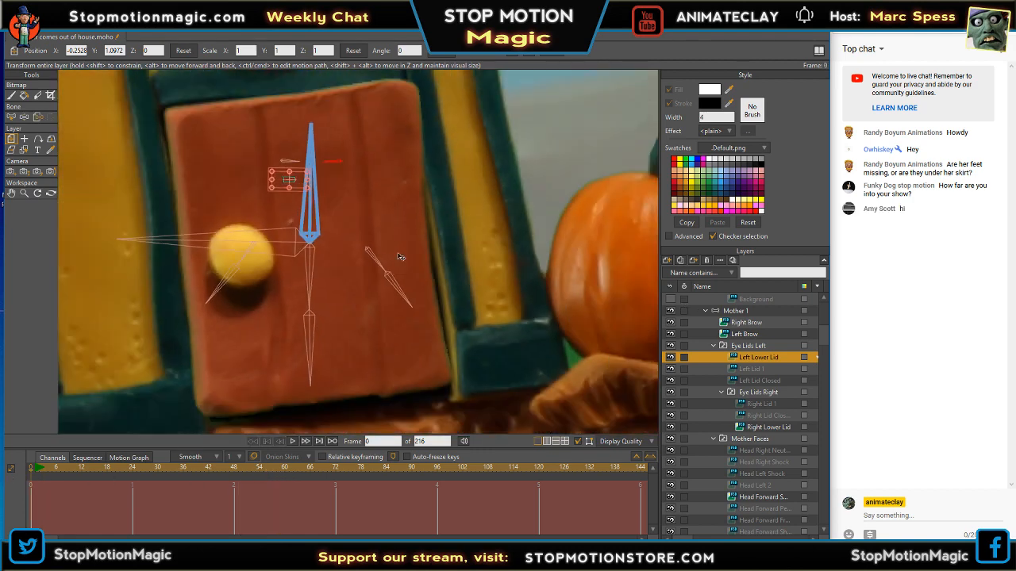
scroll(401, 257, down, 2)
scroll(825, 307, up, 3)
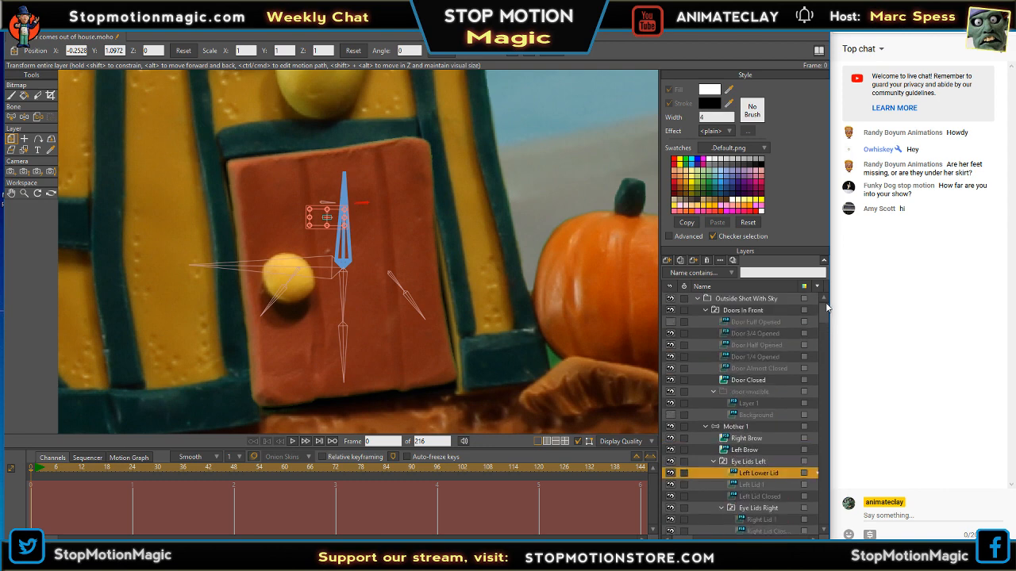
click(670, 310)
scroll(373, 238, up, 4)
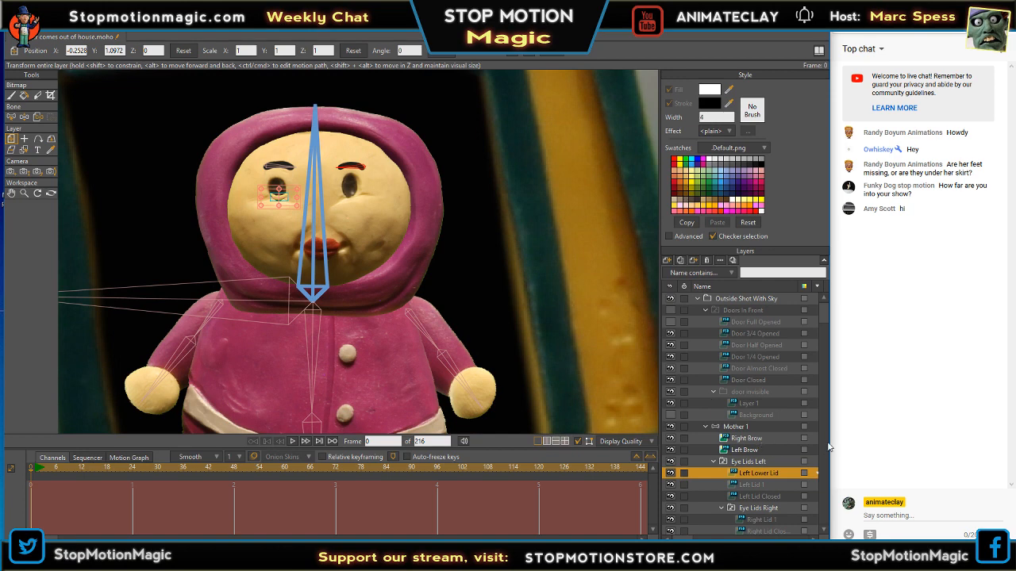
right_click(766, 428)
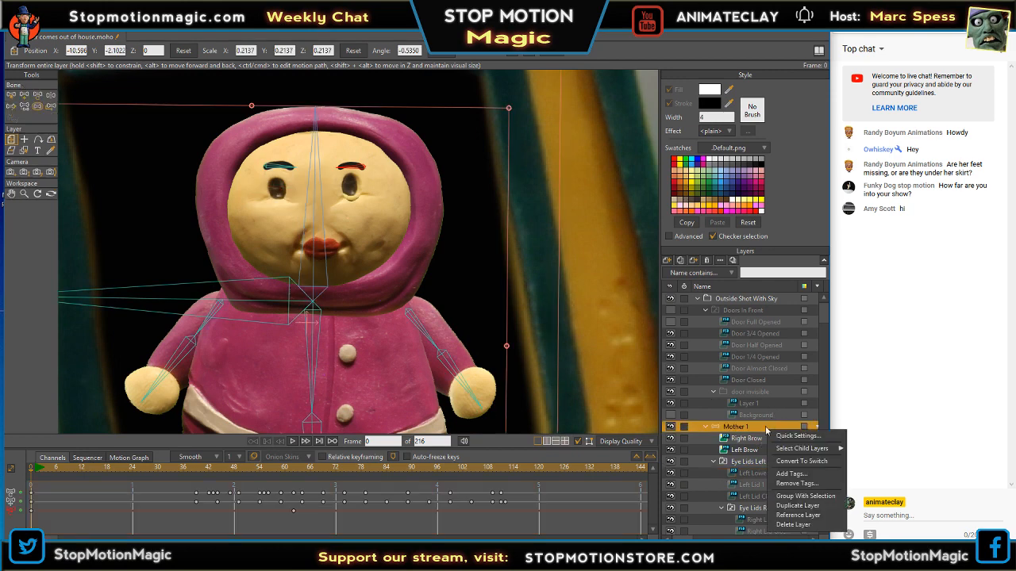
click(758, 429)
click(760, 463)
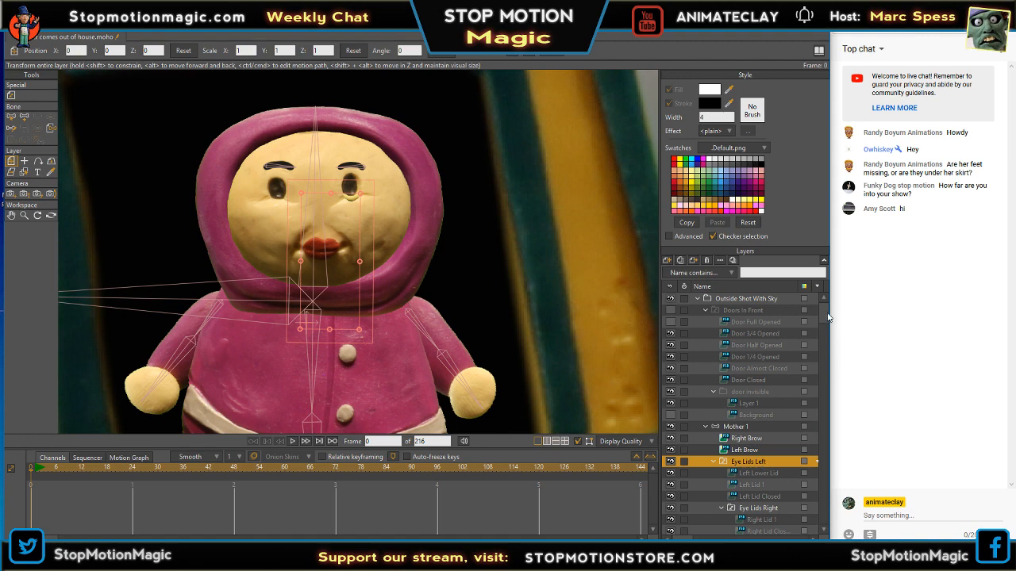
- Duplicate the door invisible group in Doors in Front and rename the copy Eye Invisible
click(747, 392)
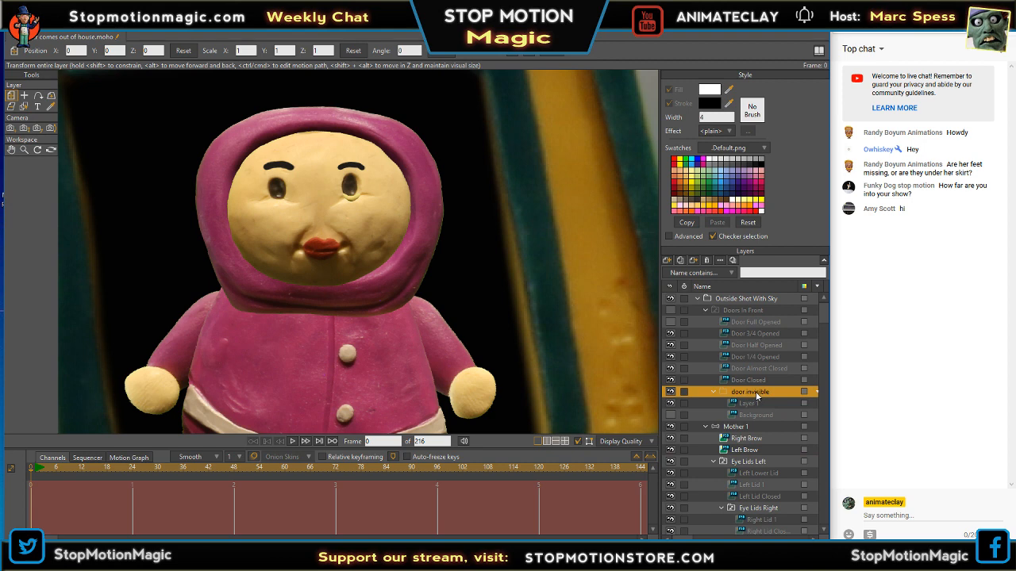
right_click(756, 395)
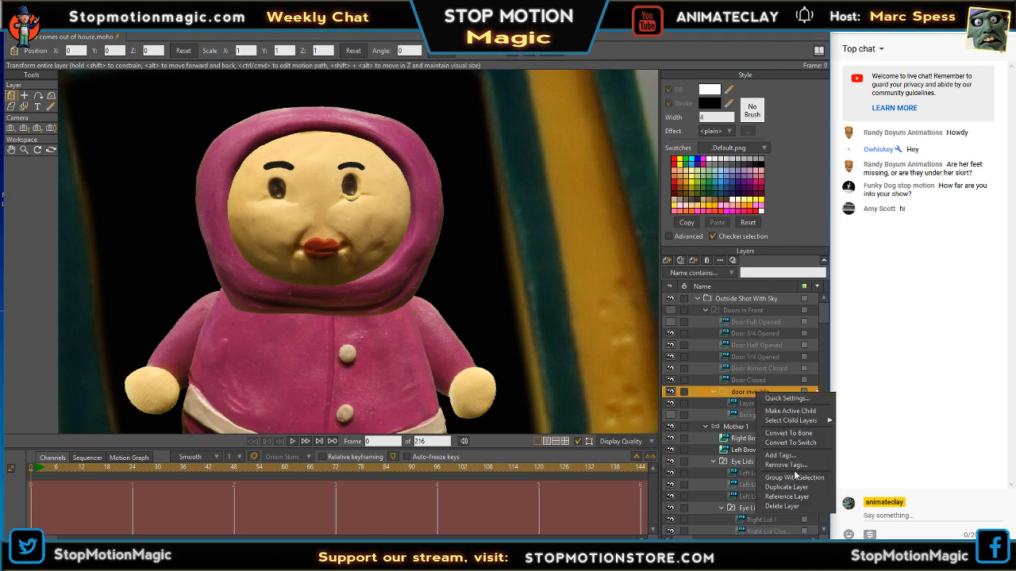
click(794, 487)
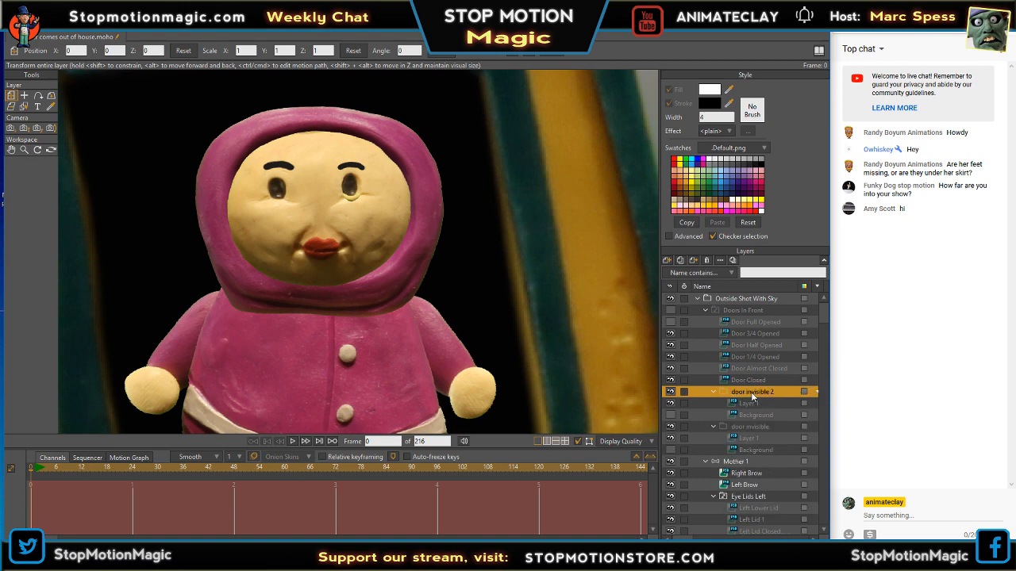
right_click(752, 391)
click(748, 391)
double_click(749, 391)
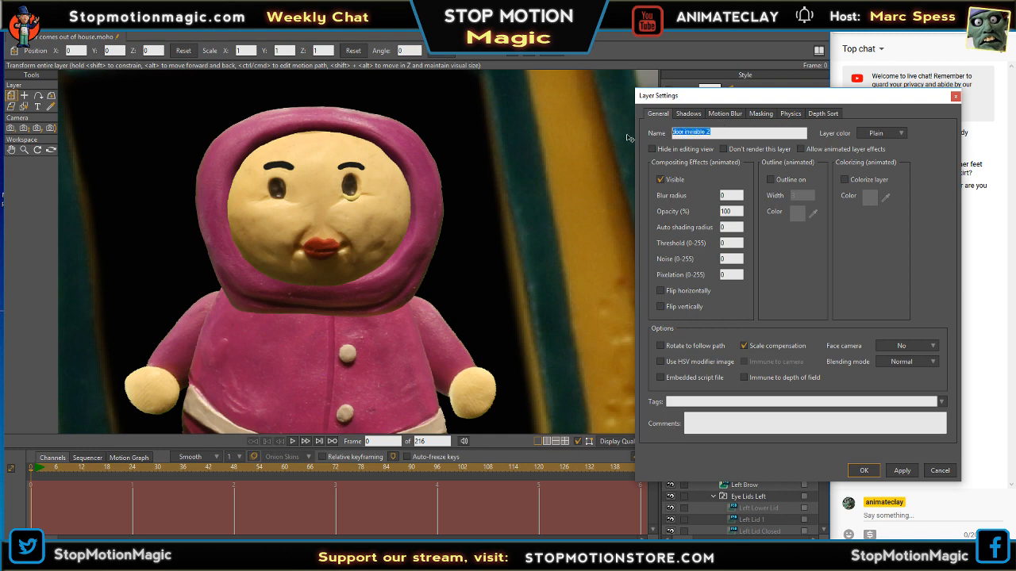
text(Eye li)
text(visible)
key(Return)
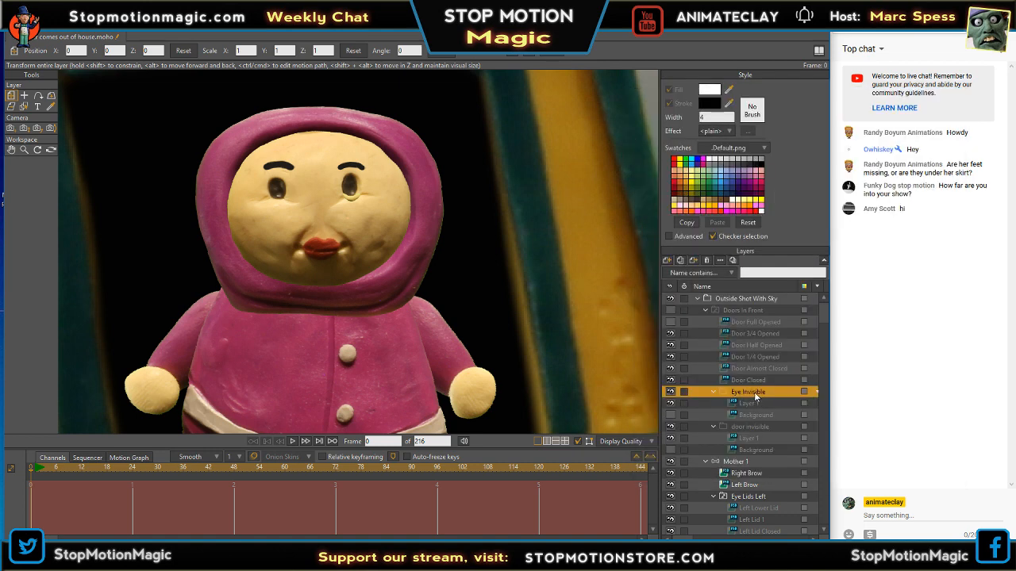
- Move the Eye Invisible group to the top of Eye Lids Left and duplicate it there
scroll(754, 392, down, 2)
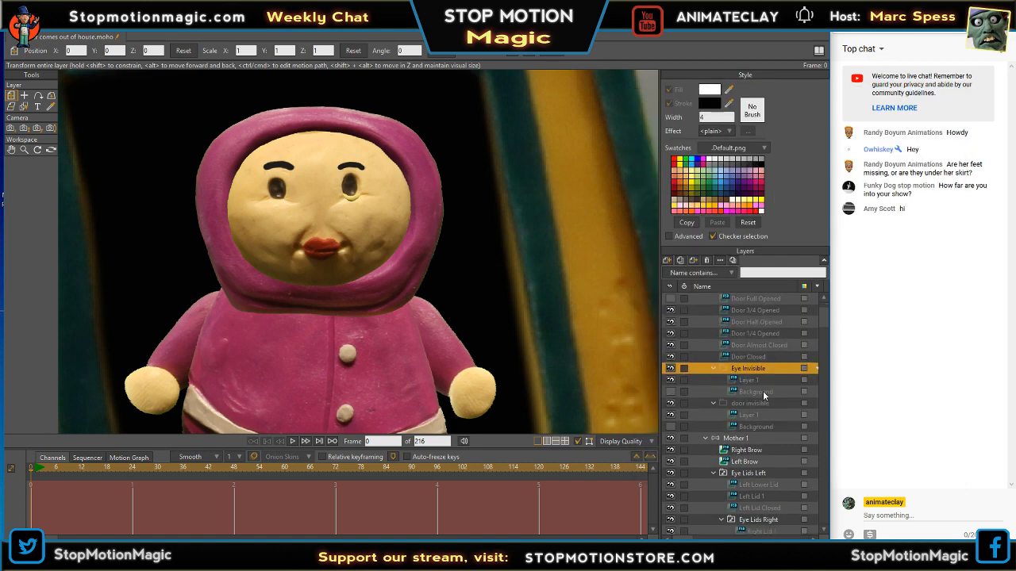
drag(760, 380, 765, 476)
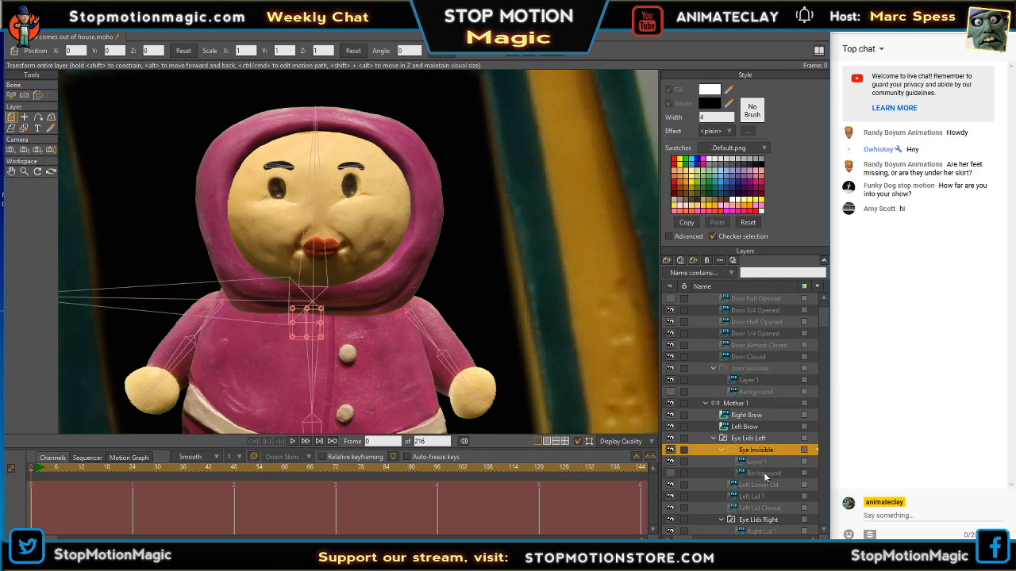
scroll(777, 460, down, 1)
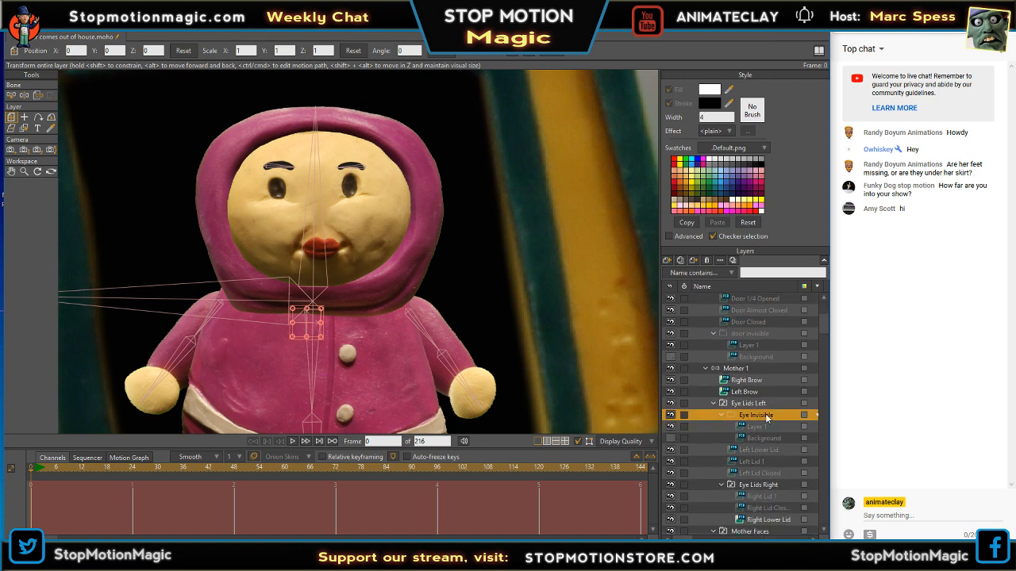
right_click(769, 415)
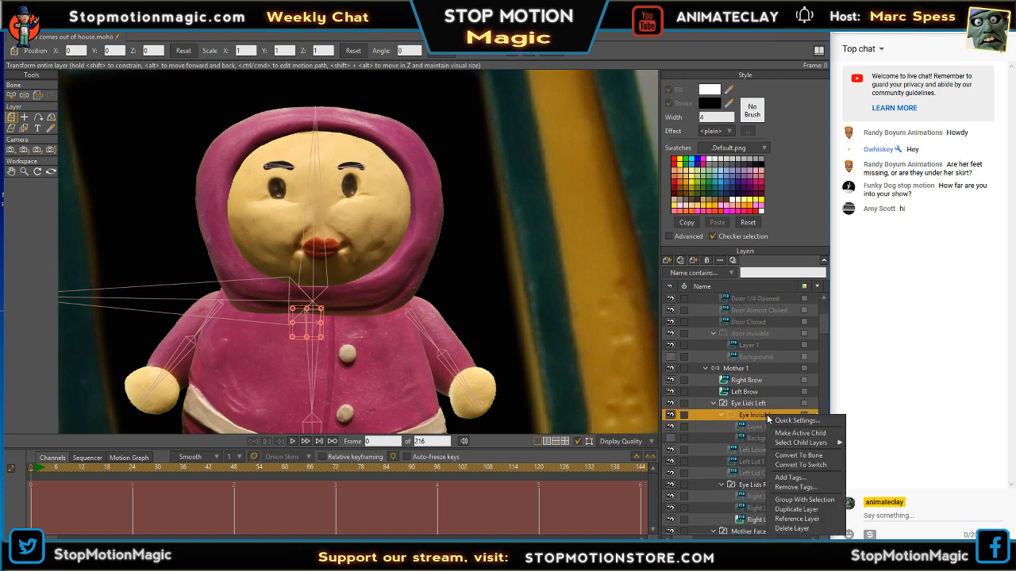
click(790, 509)
- Move the duplicate of the Eye Invisible group into the Eye Lids Right switch layer, above Right Lid 1
scroll(785, 389, down, 1)
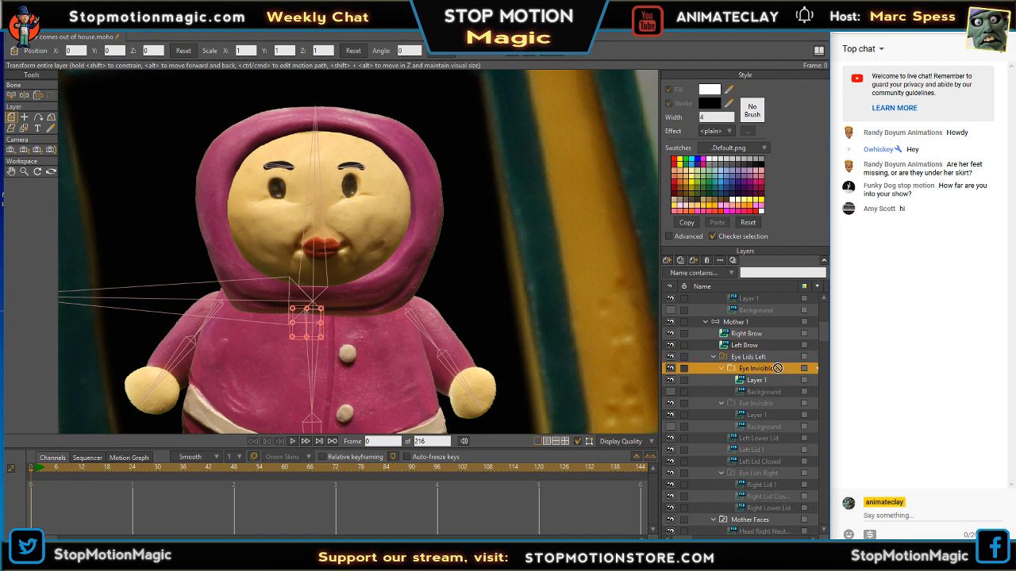
scroll(776, 371, down, 1)
scroll(776, 377, down, 3)
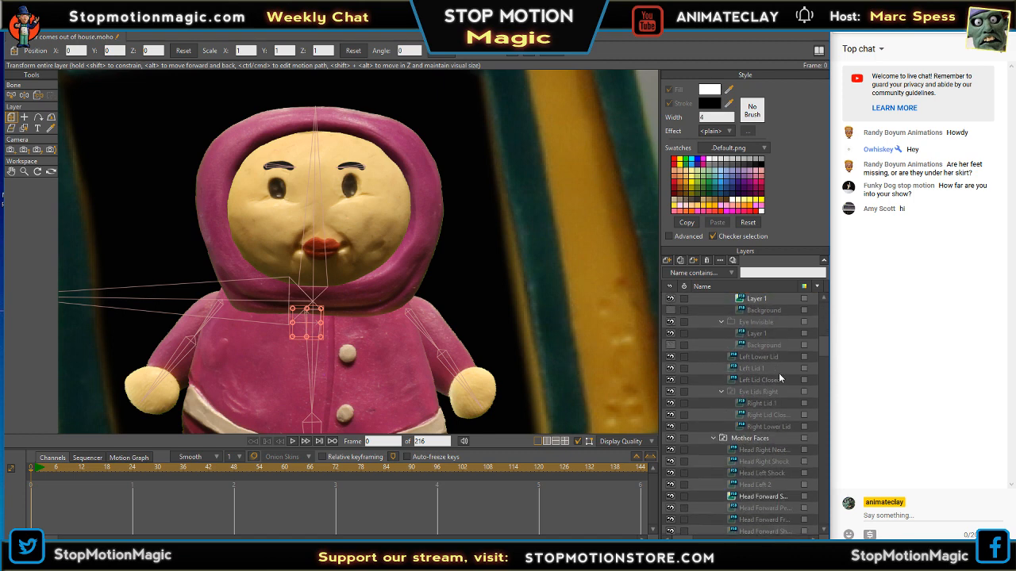
scroll(779, 377, up, 4)
scroll(779, 375, up, 4)
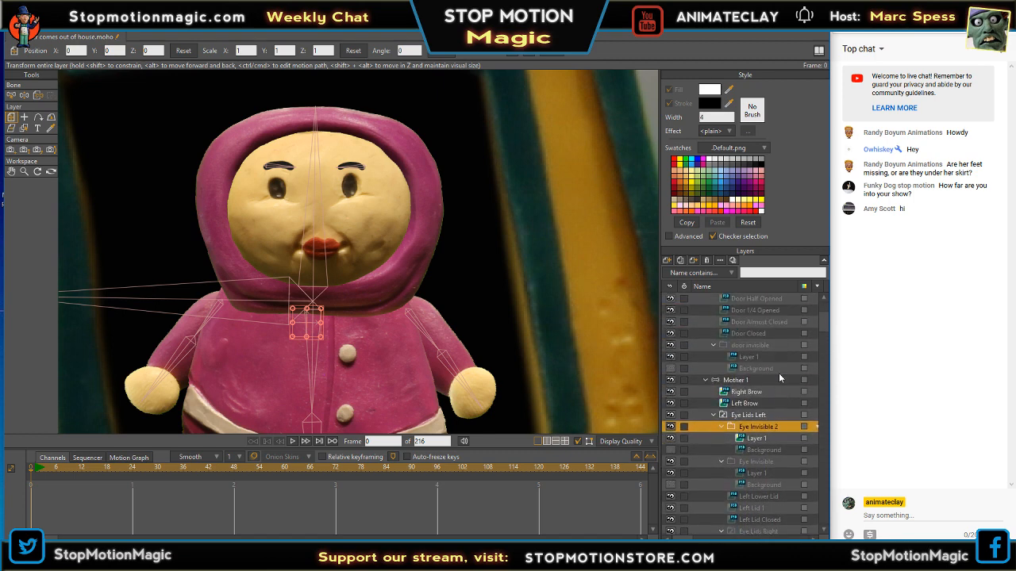
scroll(775, 375, down, 5)
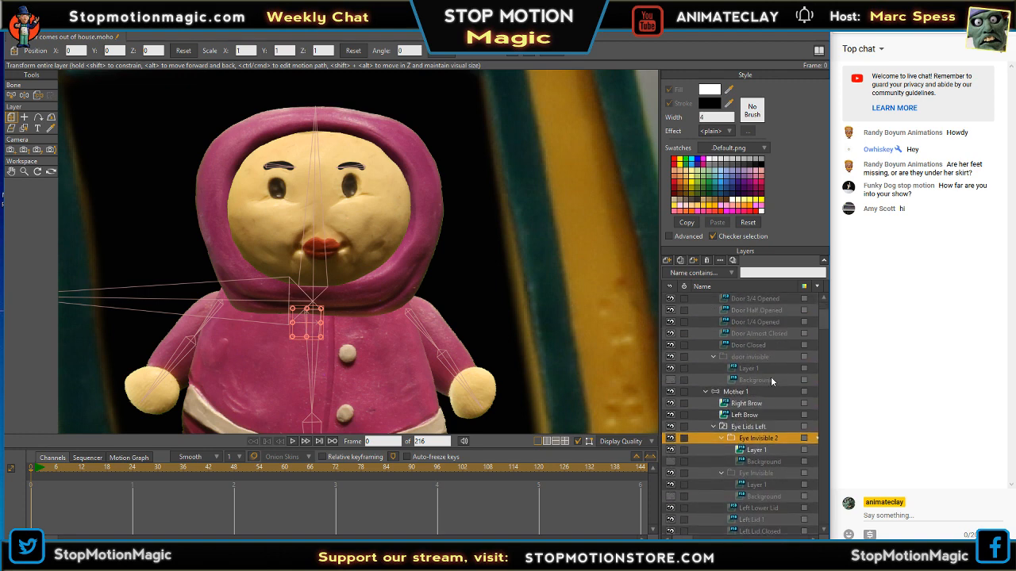
scroll(771, 381, down, 1)
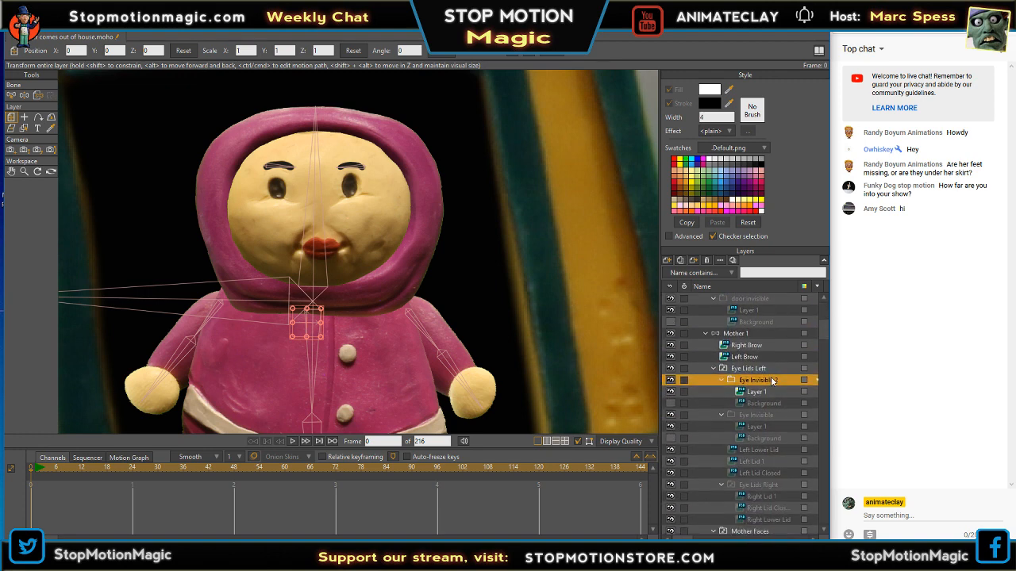
scroll(772, 381, down, 1)
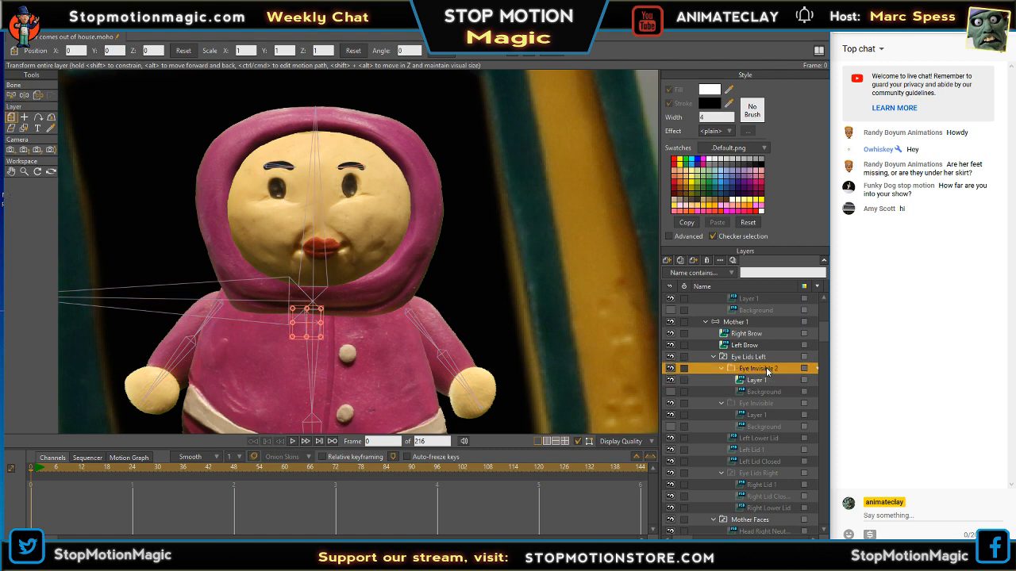
click(758, 415)
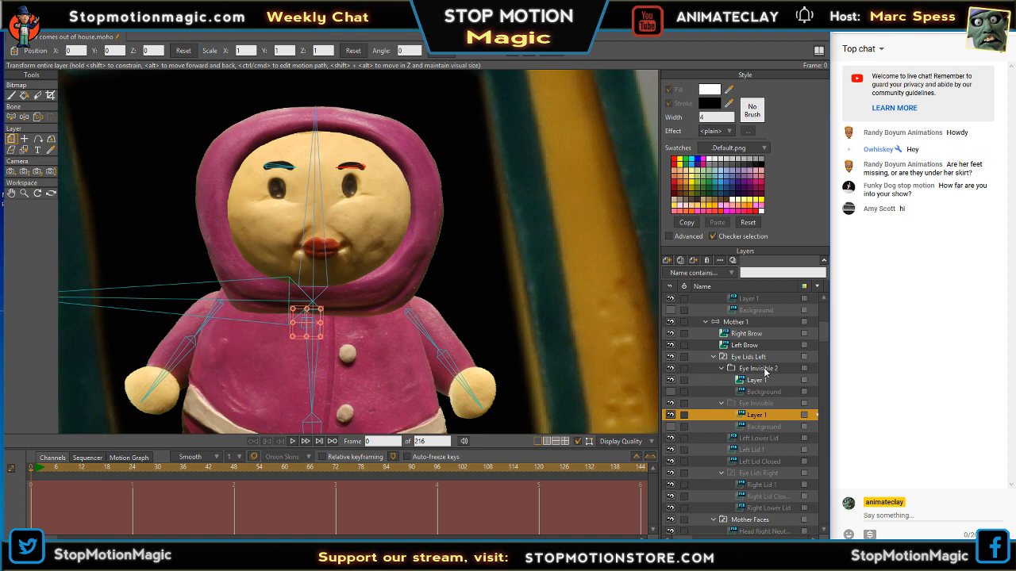
click(764, 371)
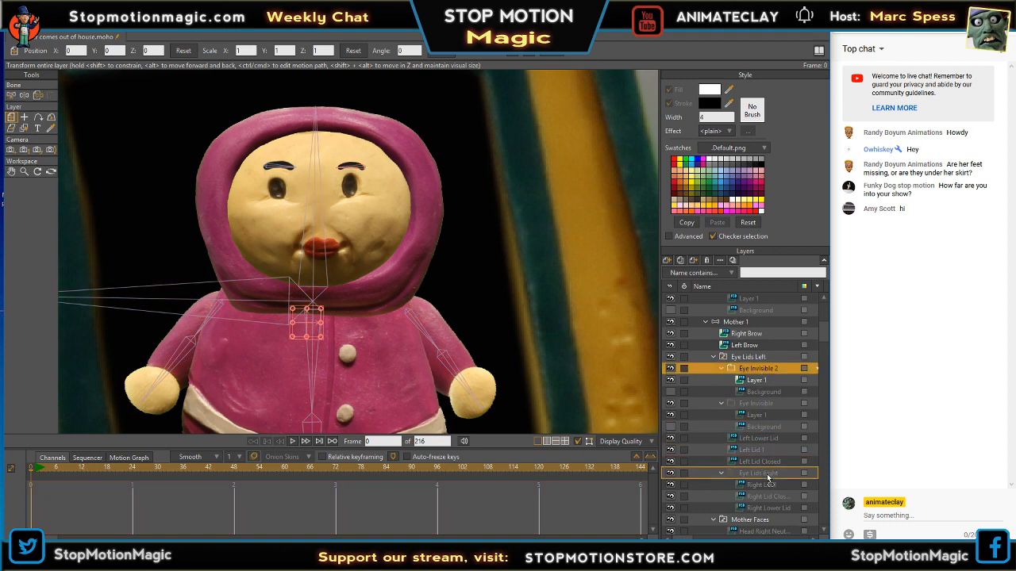
drag(767, 474, 766, 473)
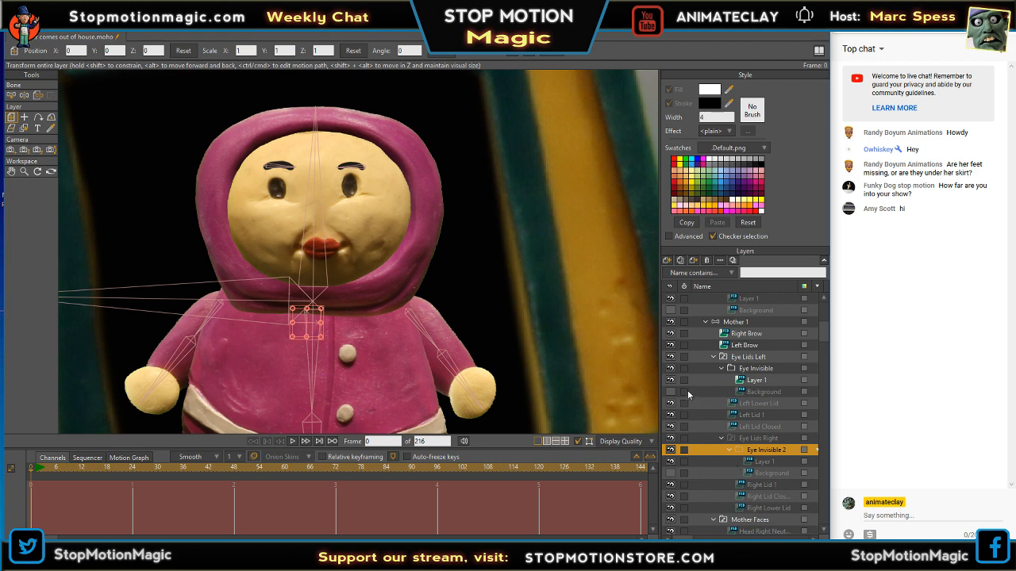
- Set the Eye Lids Left switch layer to show Eye Invisible at frame 0
click(748, 357)
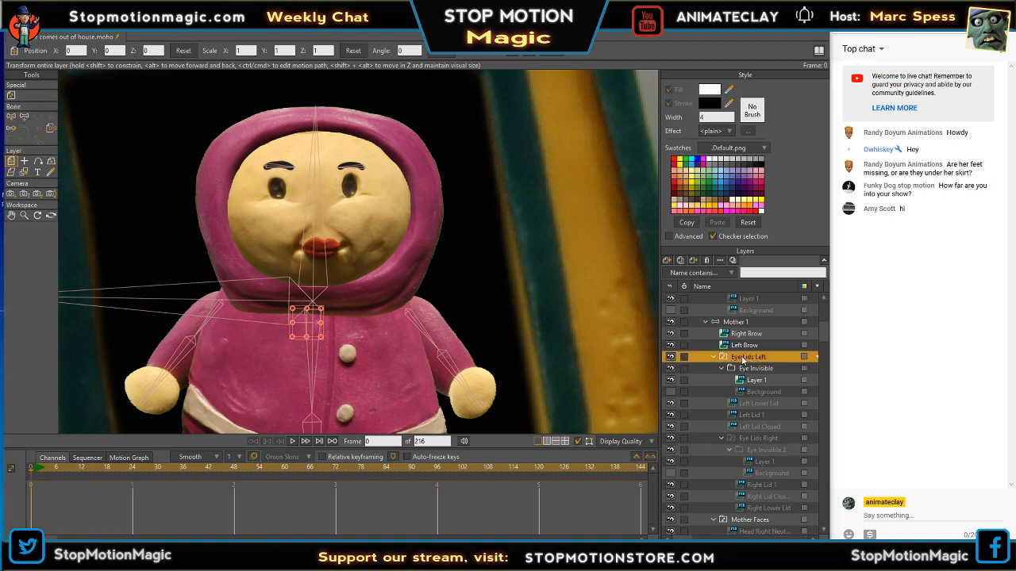
right_click(746, 358)
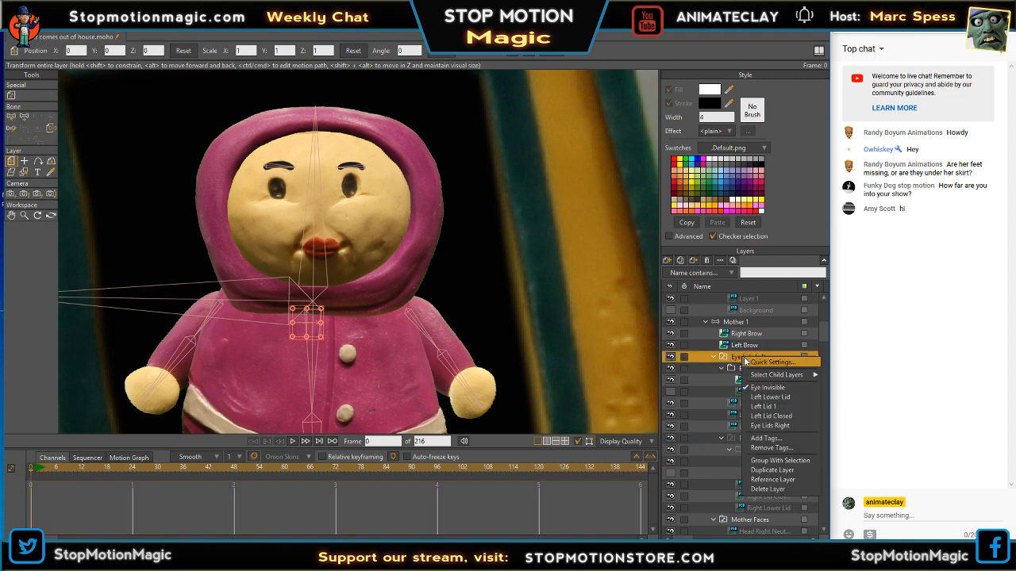
click(781, 389)
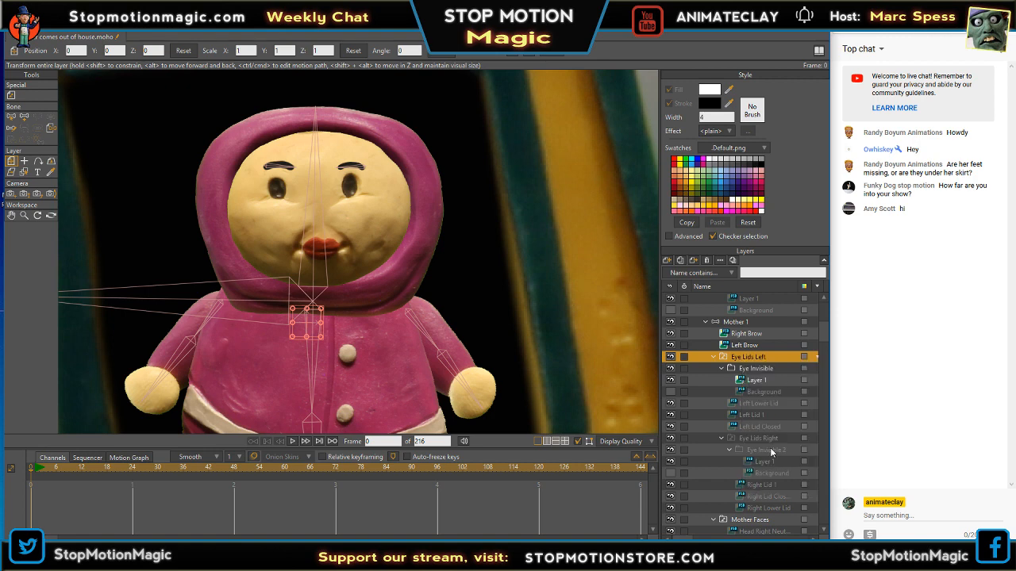
- Collapse the Eye Lids Right and Eye Invisible groups inside Eye Lids Left, leaving Eye Lids Left expanded
click(766, 450)
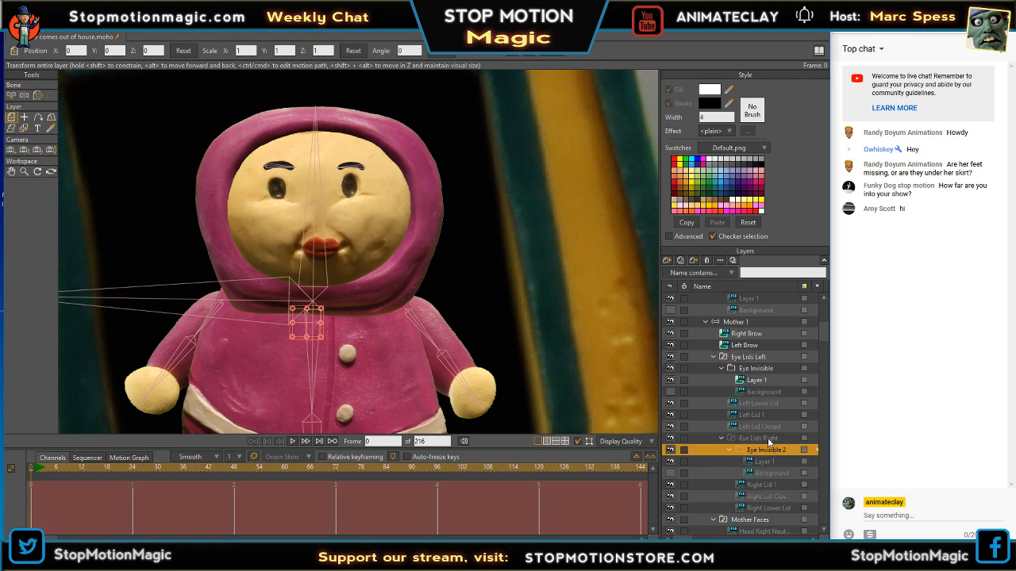
click(767, 438)
click(721, 438)
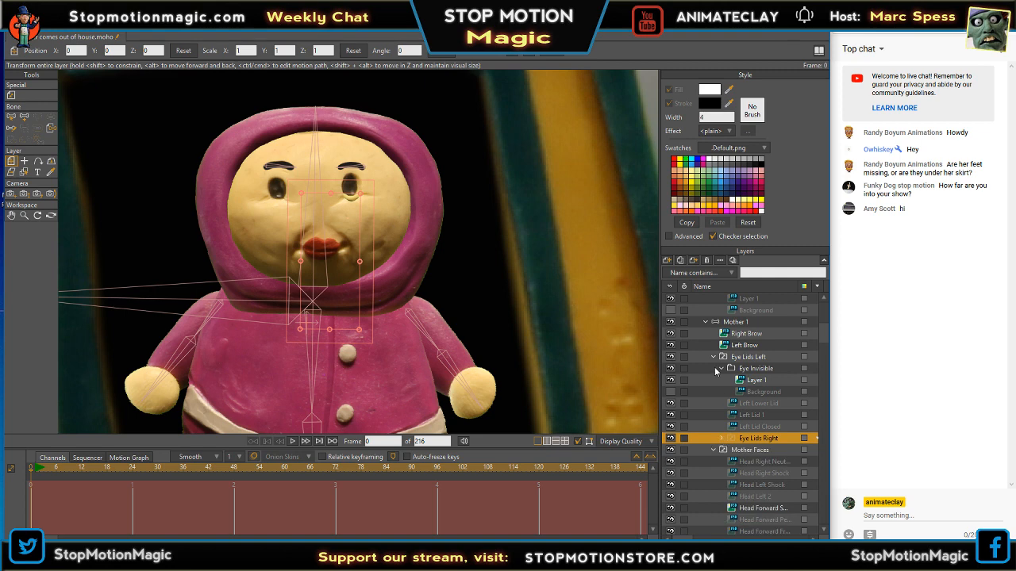
click(712, 355)
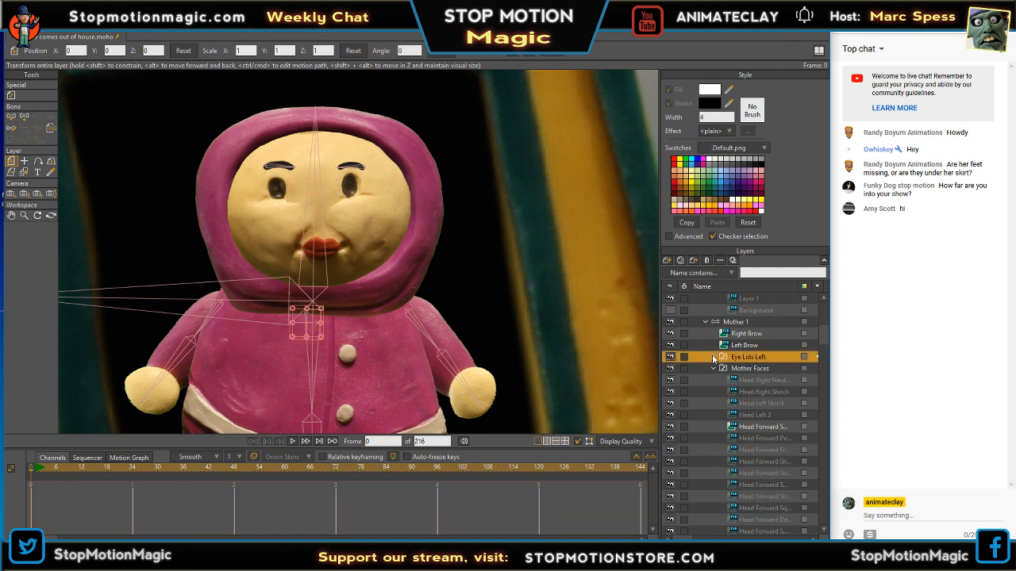
right_click(765, 361)
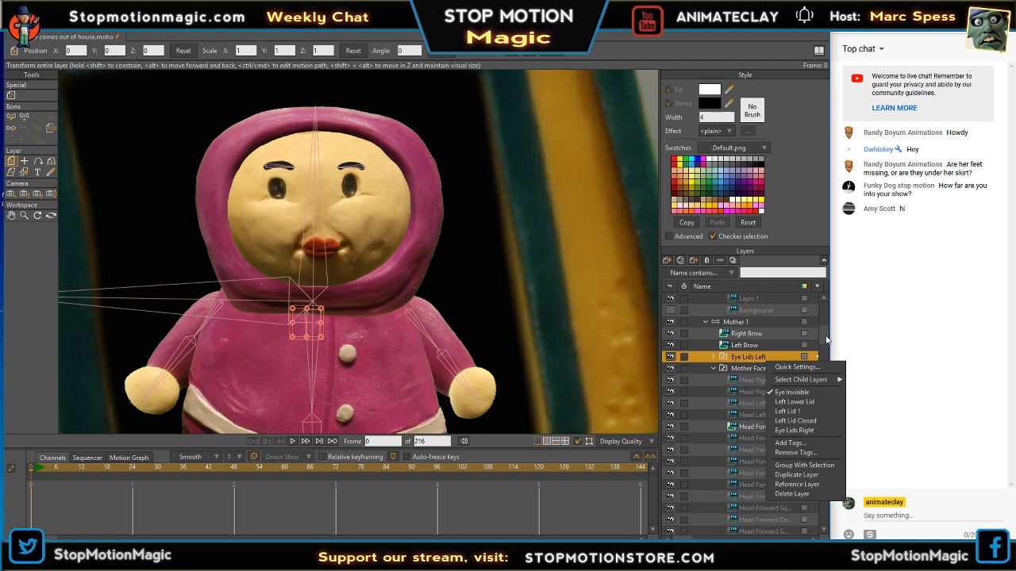
drag(827, 342, 829, 326)
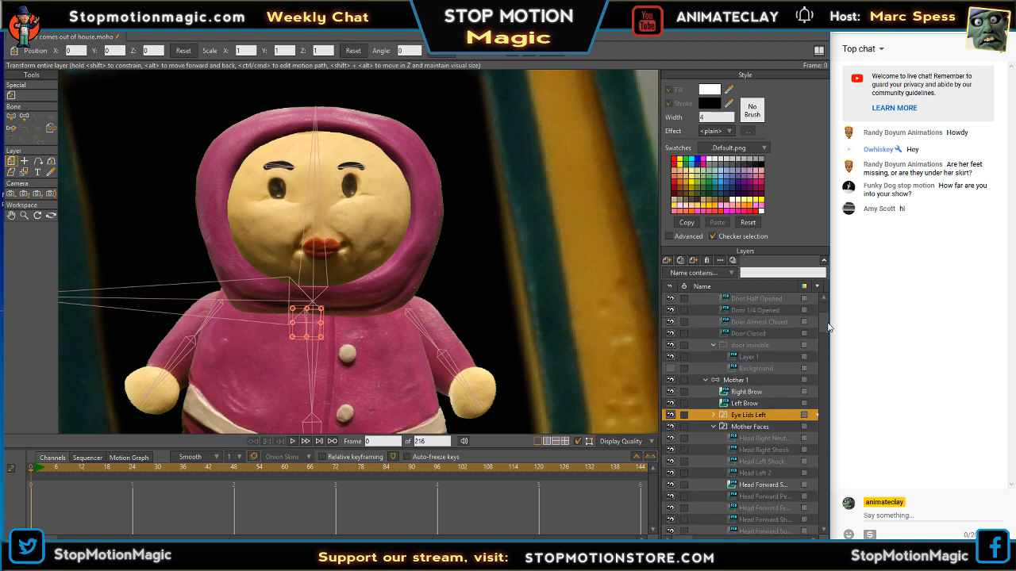
click(712, 415)
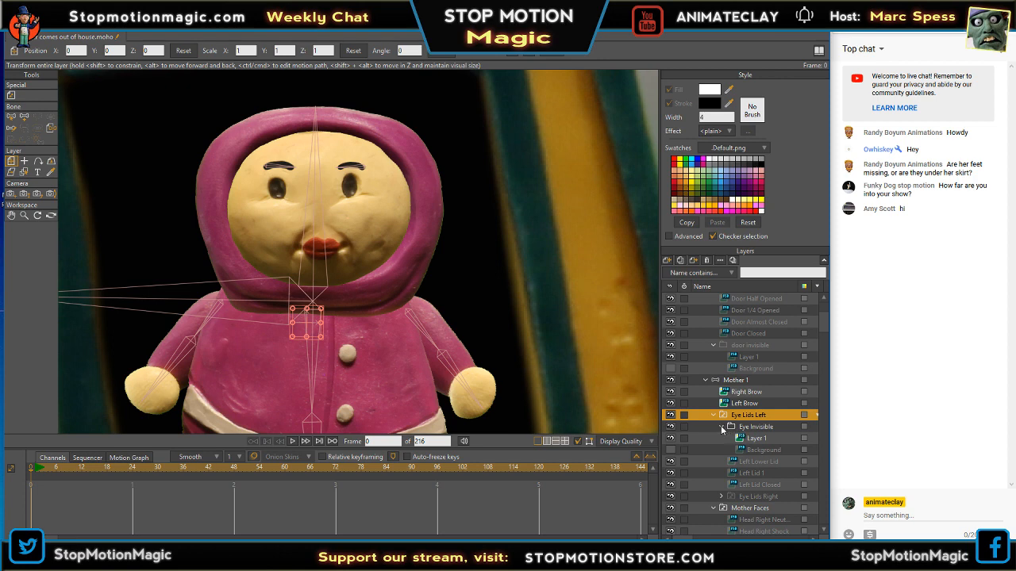
click(720, 427)
- Look through the layer stack around Mother 1 to examine how the eyelid switches are ordered
scroll(803, 396, down, 1)
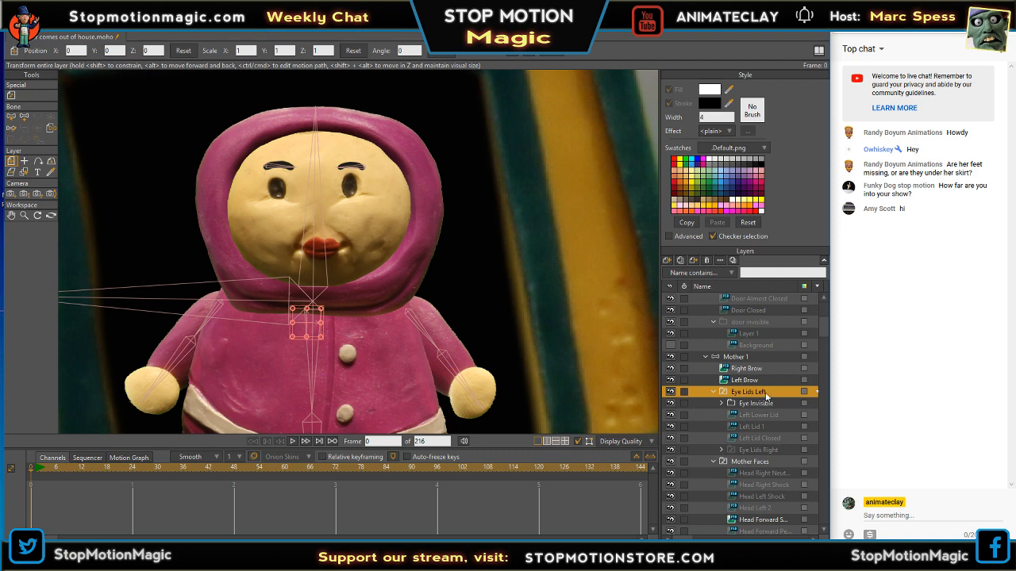
scroll(765, 392, up, 2)
scroll(765, 392, down, 1)
scroll(765, 392, down, 2)
scroll(760, 398, down, 2)
scroll(762, 394, down, 2)
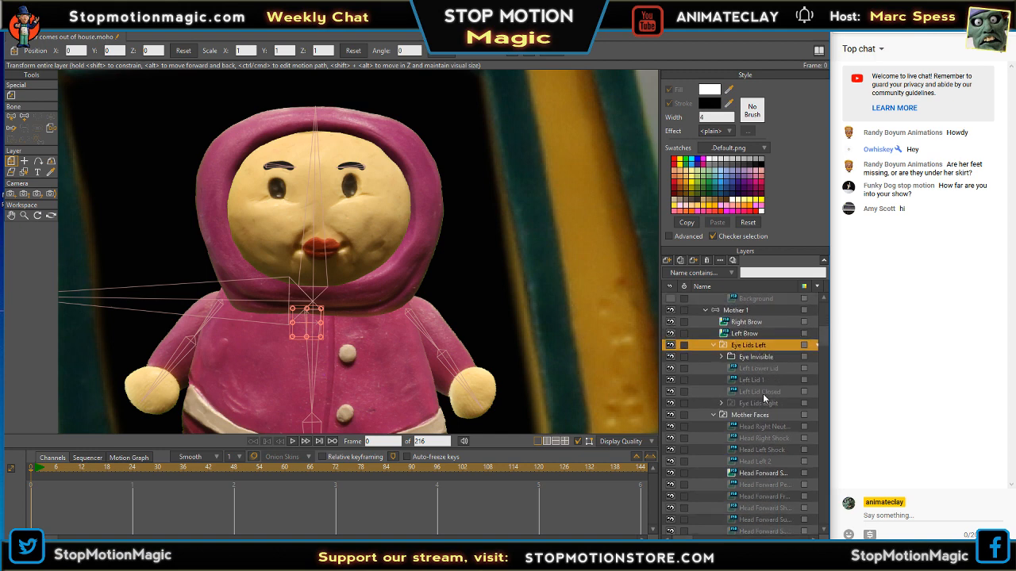
scroll(763, 393, up, 6)
scroll(772, 396, up, 4)
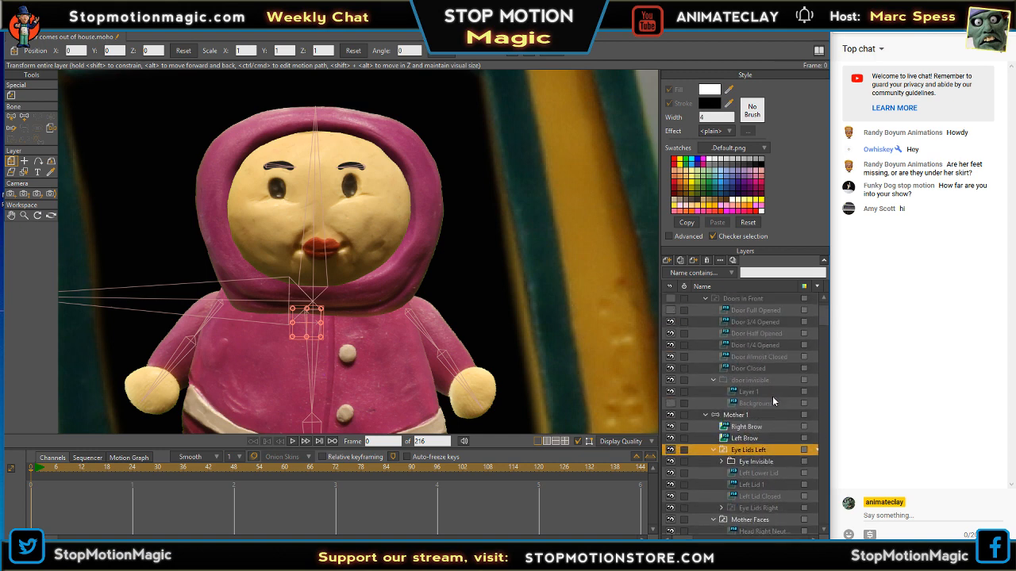
- Move the Eye Lids Right switch layer out of Eye Lids Left, placing it directly below Left Brow in Mother 1
drag(828, 314, 830, 331)
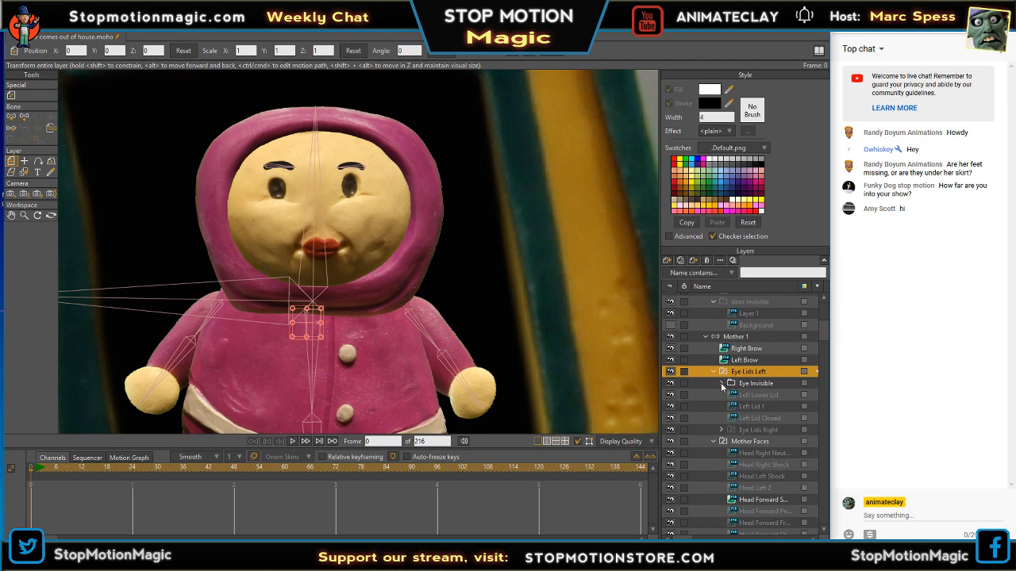
click(722, 384)
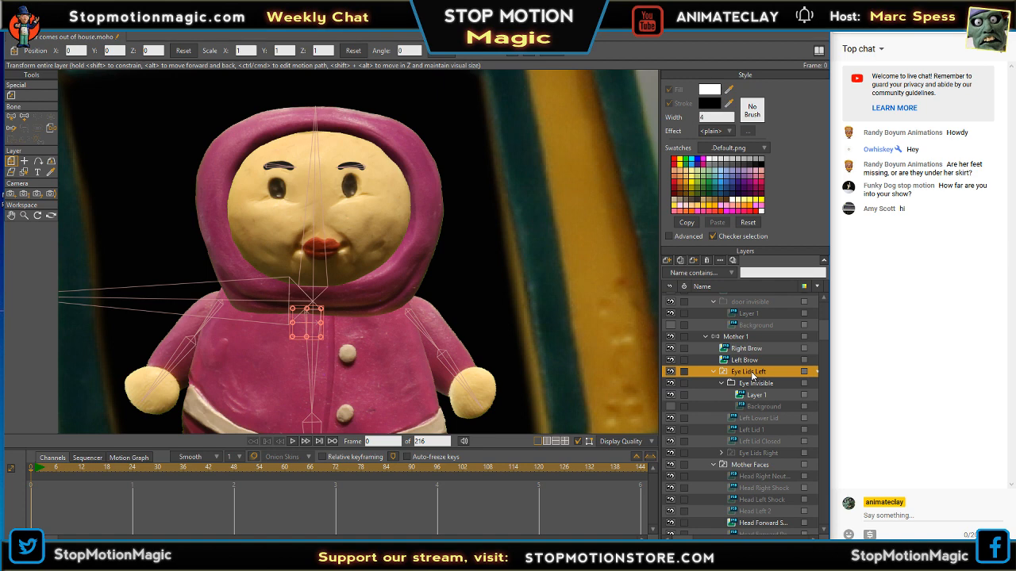
click(707, 453)
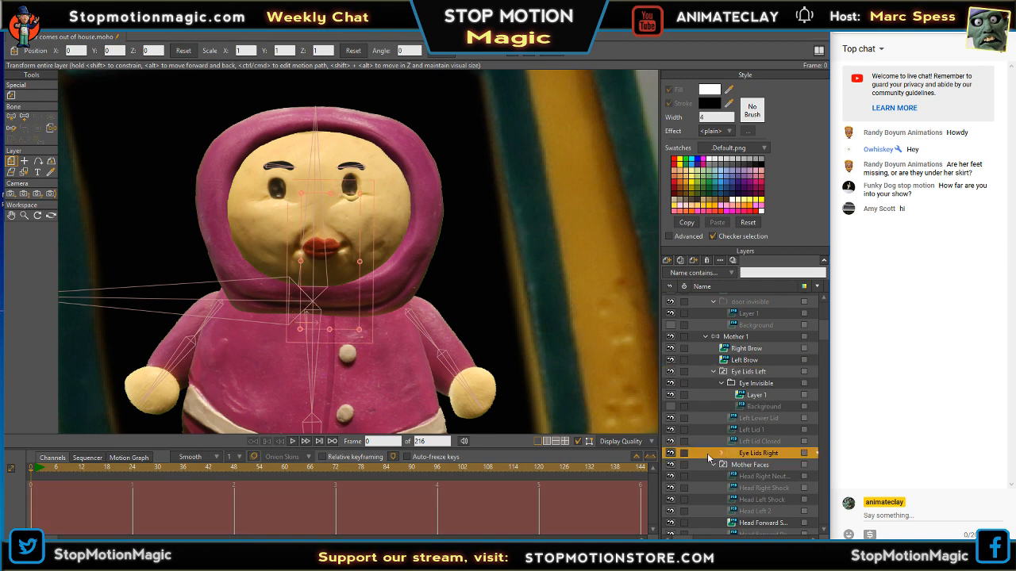
click(713, 373)
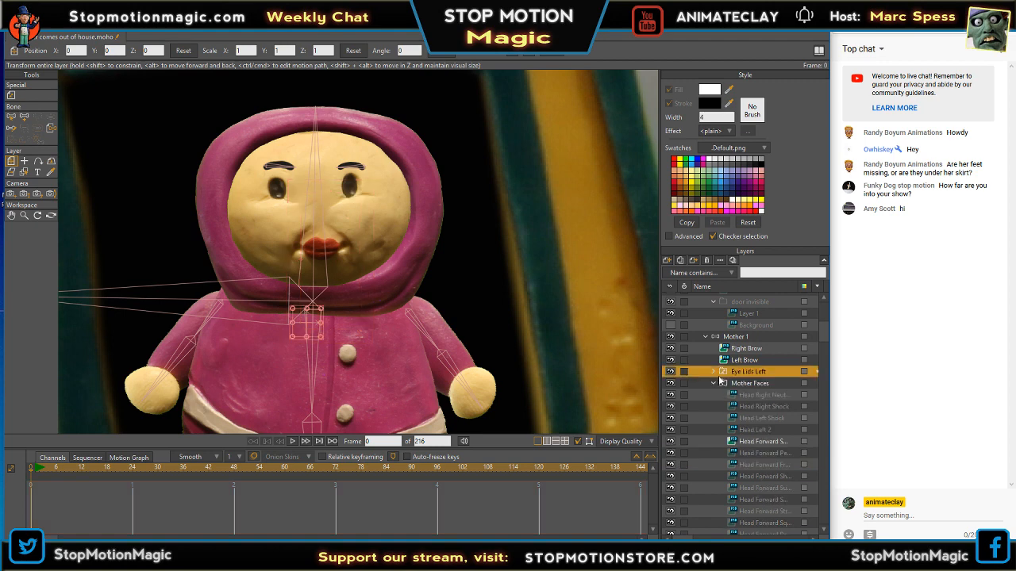
click(715, 371)
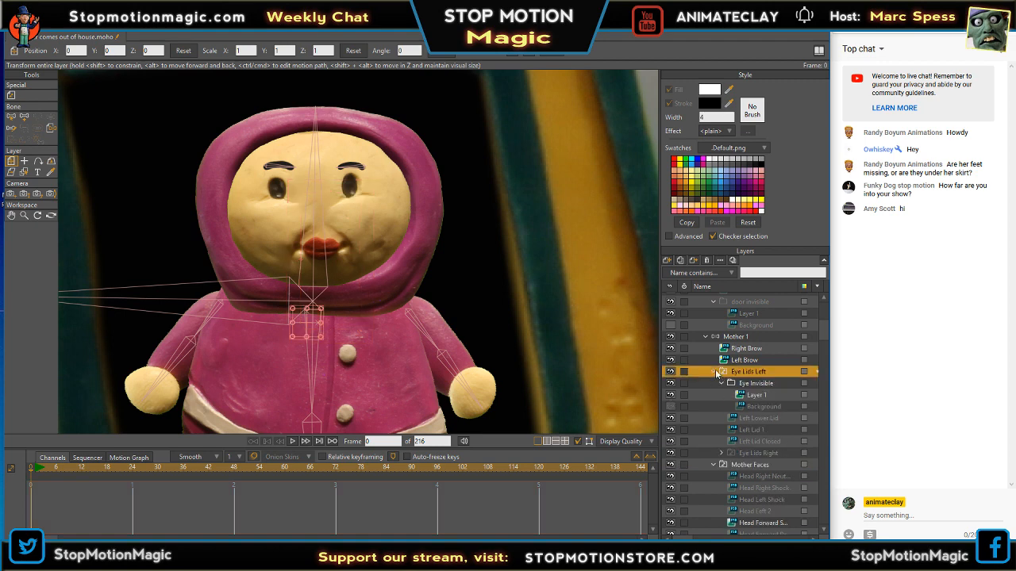
click(754, 453)
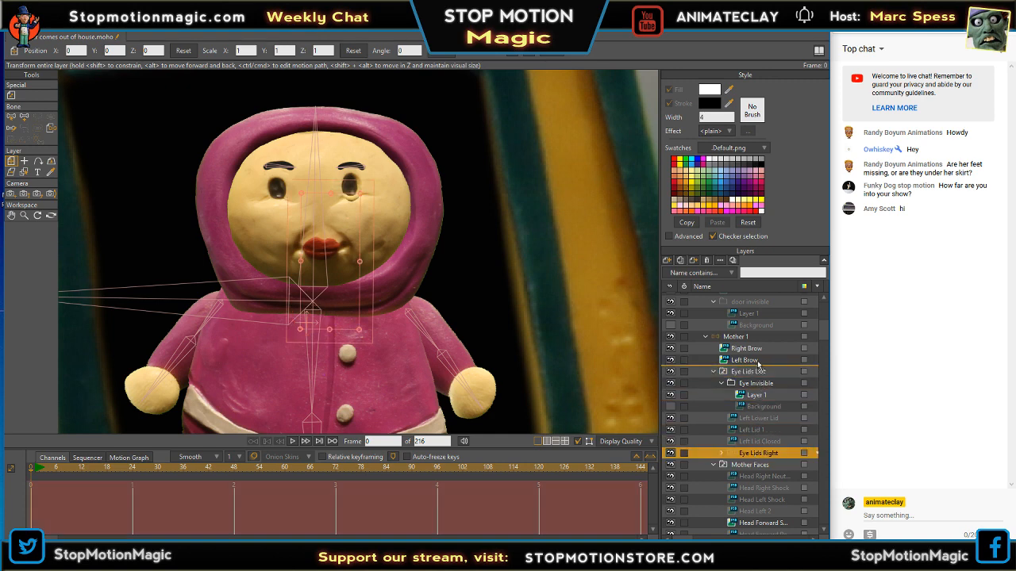
drag(765, 334, 768, 380)
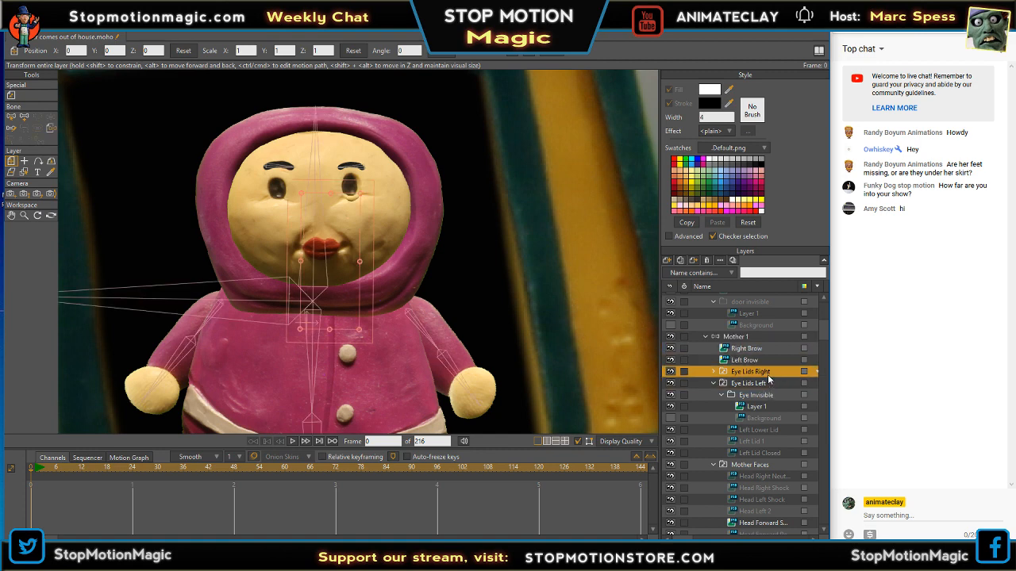
- Collapse the Eye Lids Left switch layer and reorder it above Eye Lids Right
click(713, 383)
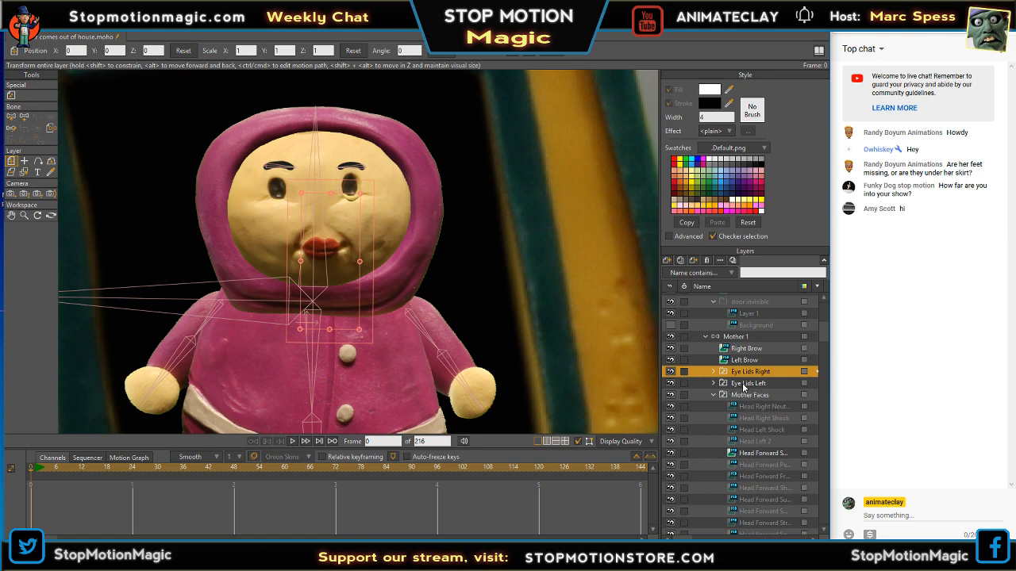
click(752, 385)
drag(747, 370, 769, 373)
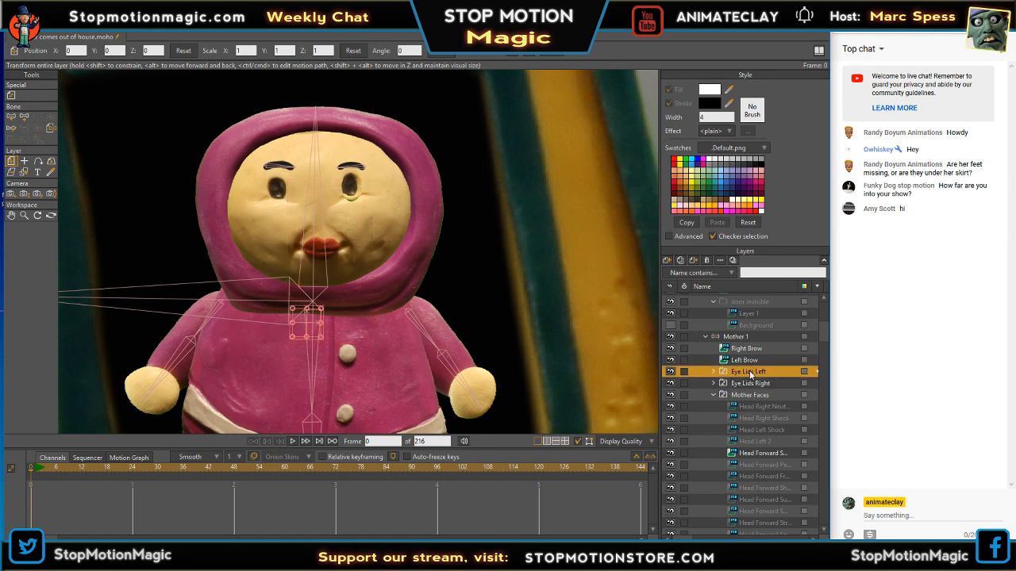
- Set the Eye Lids Right switch layer to show Eye Invisible 2 at frame 0
right_click(751, 375)
right_click(739, 384)
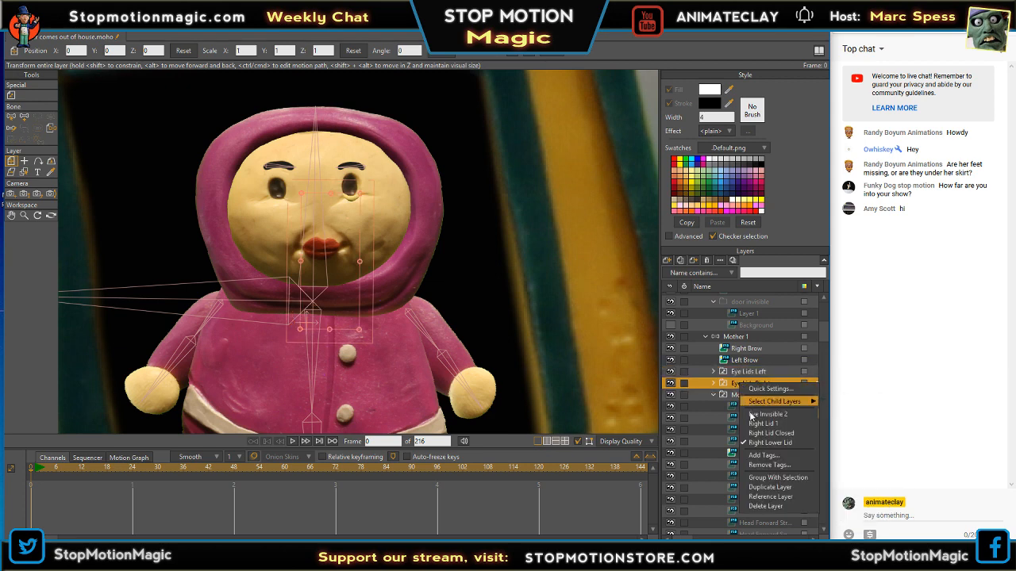
click(750, 415)
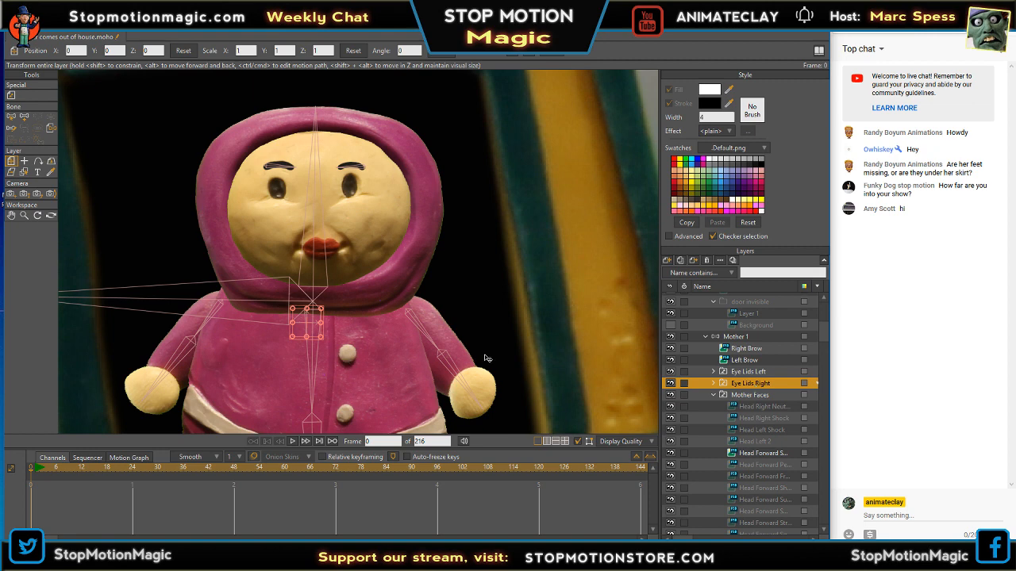
- Go to frame 43, make the Doors In Front switch layer visible and collapse it
drag(31, 473, 214, 467)
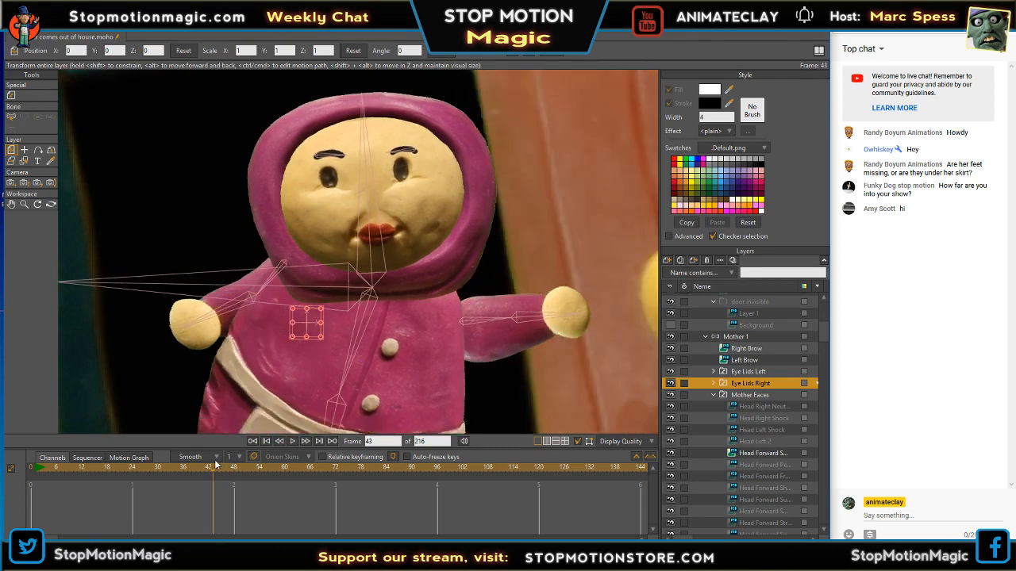
scroll(822, 335, up, 5)
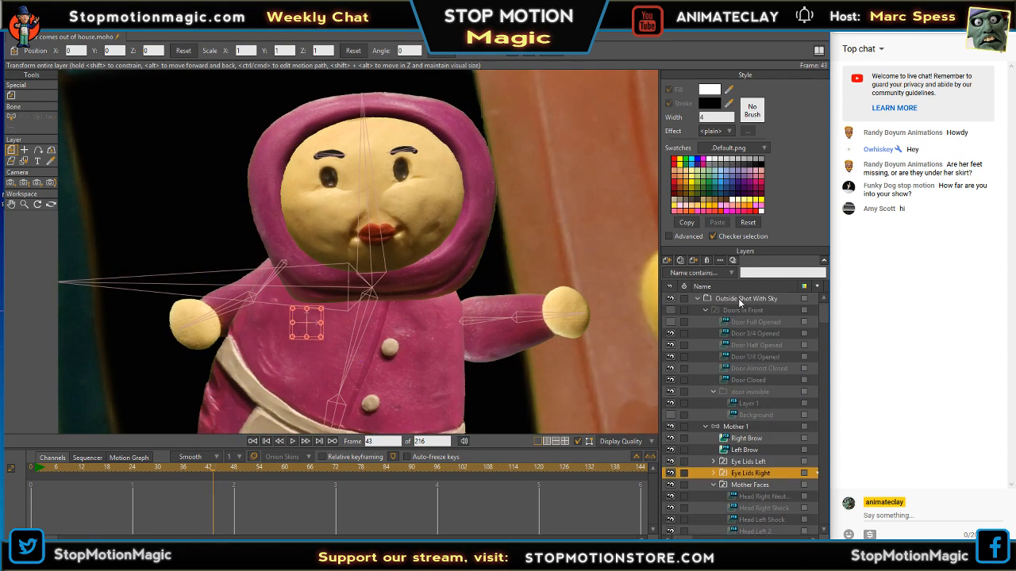
click(671, 310)
click(704, 310)
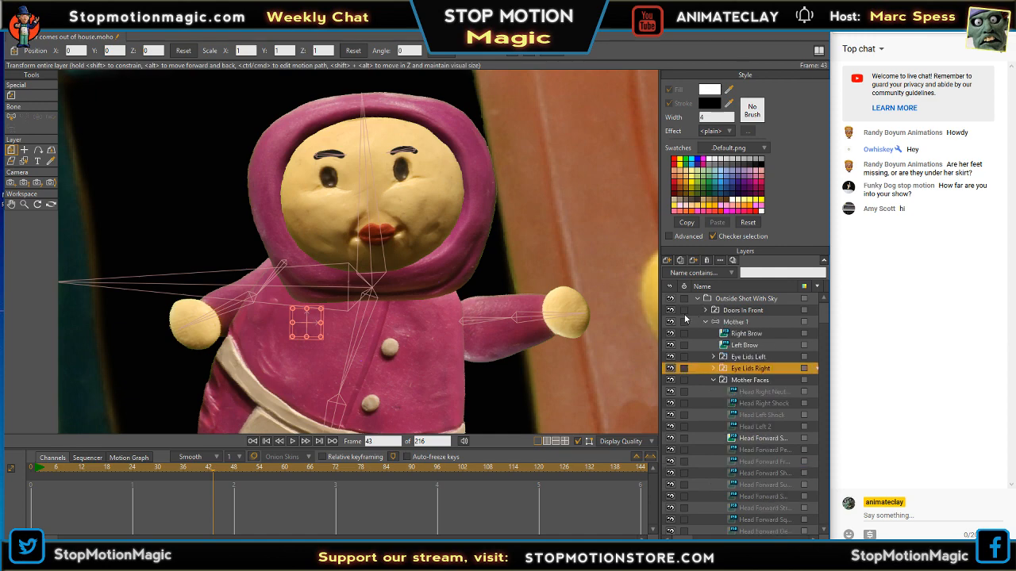
scroll(448, 307, down, 4)
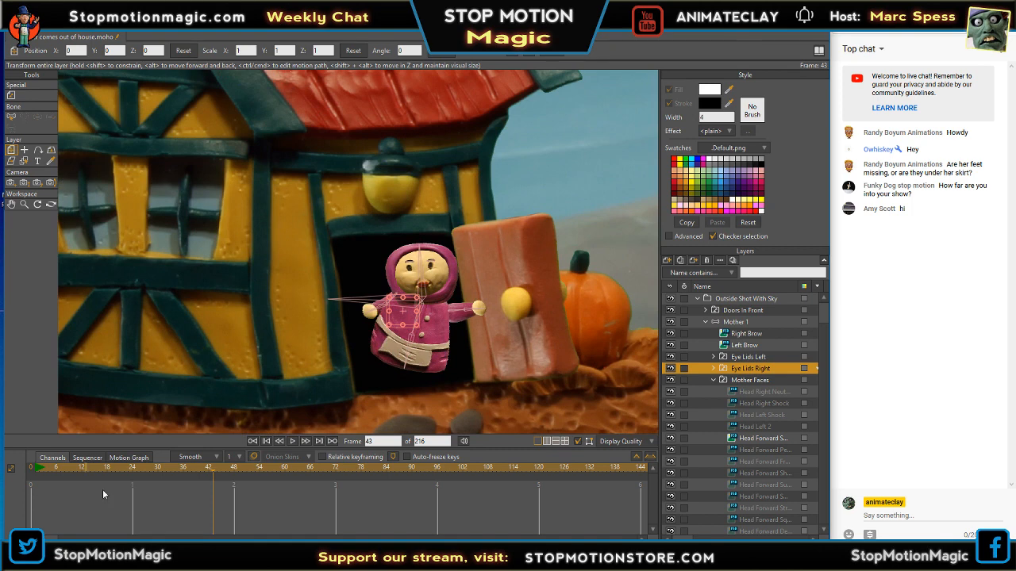
- Expand Doors In Front and set it to show Door Closed at frame 0
drag(215, 473, 191, 467)
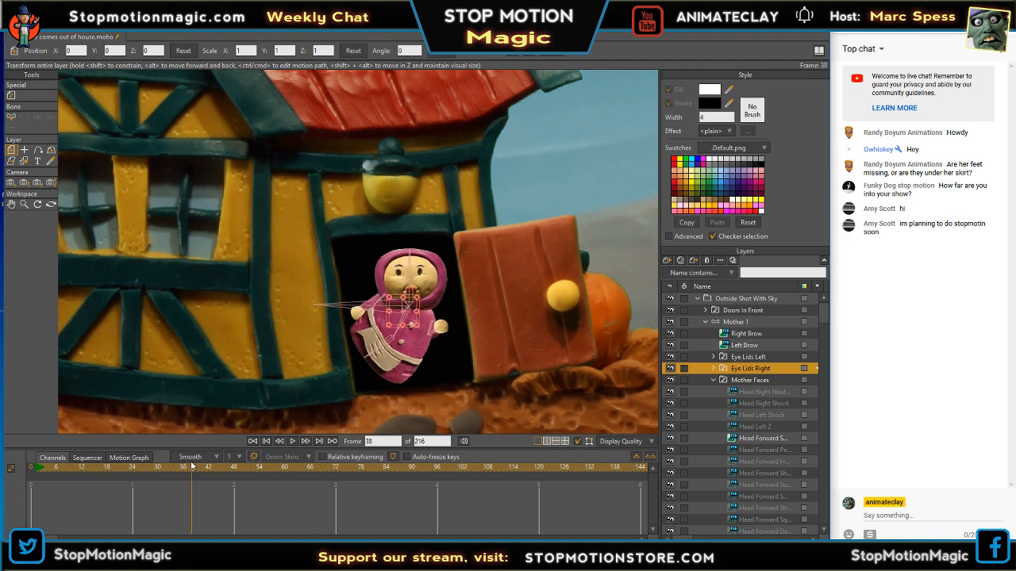
click(705, 310)
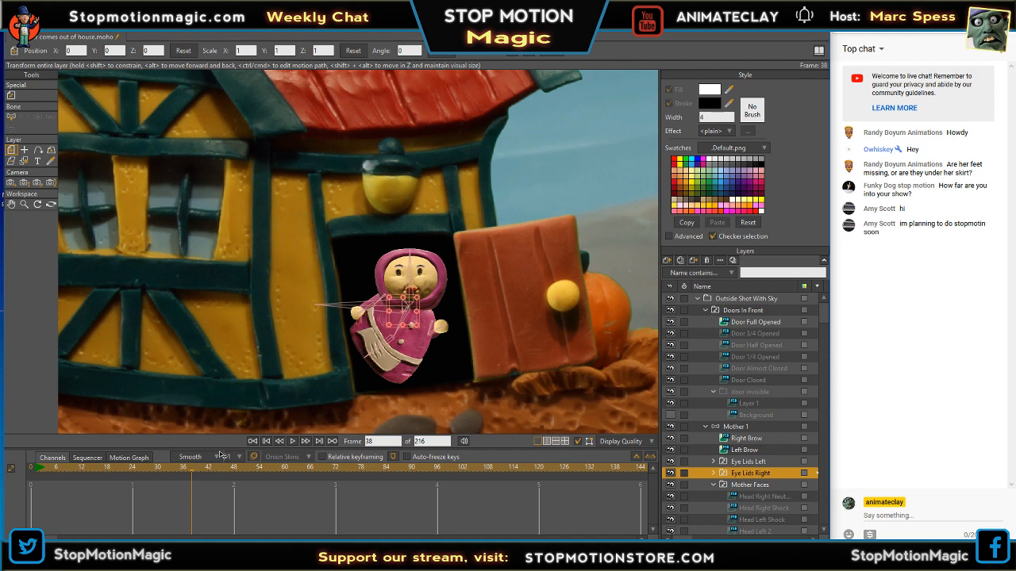
drag(181, 470, 2, 468)
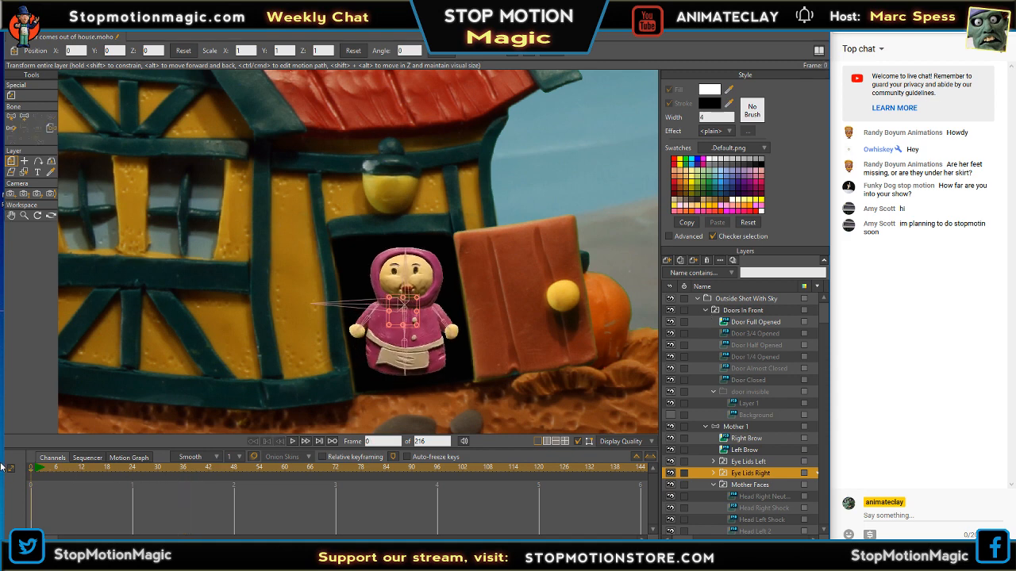
right_click(751, 313)
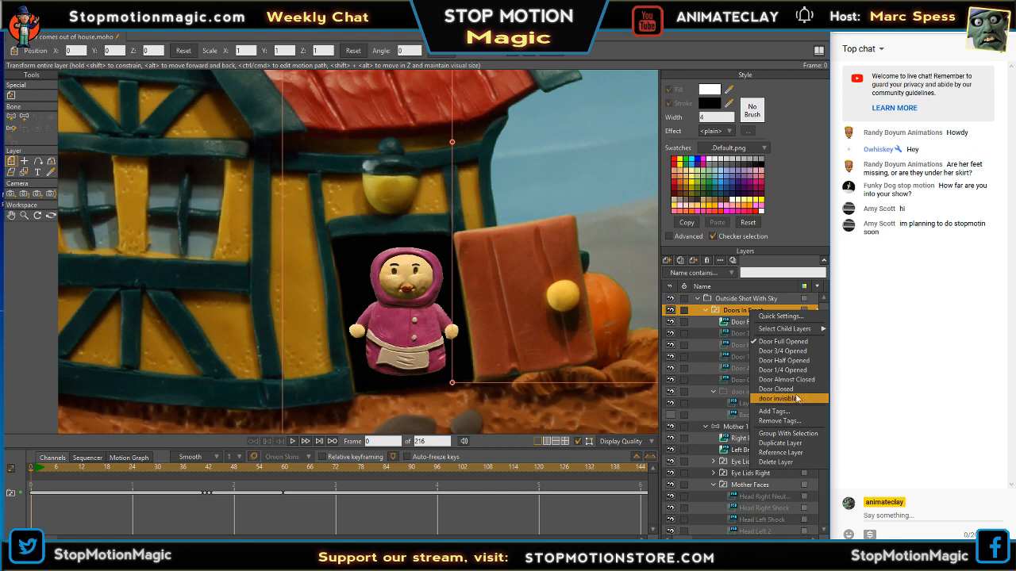
click(776, 389)
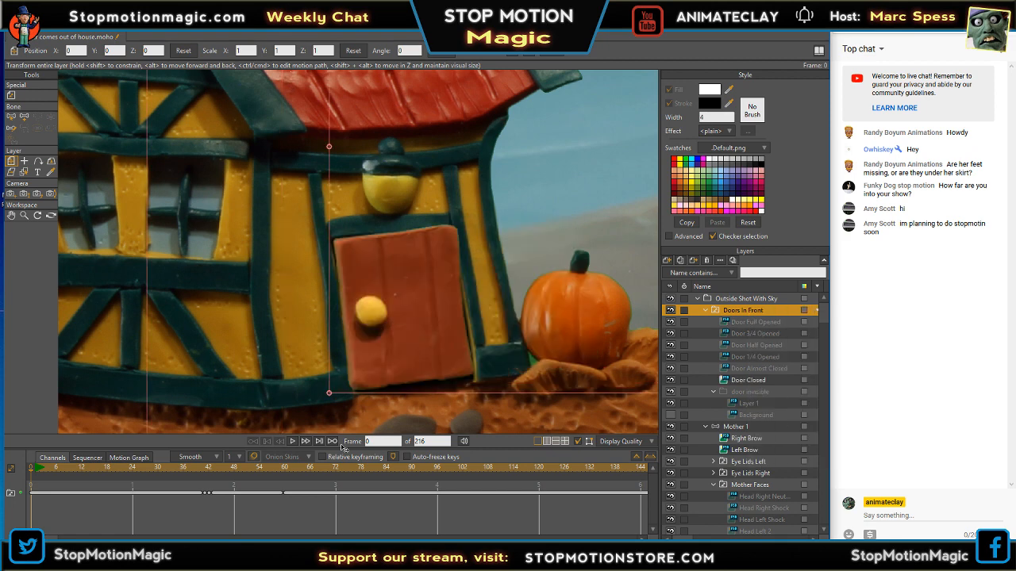
- Scrub the animation forward to frame 39 and save the project
drag(30, 473, 207, 464)
click(11, 37)
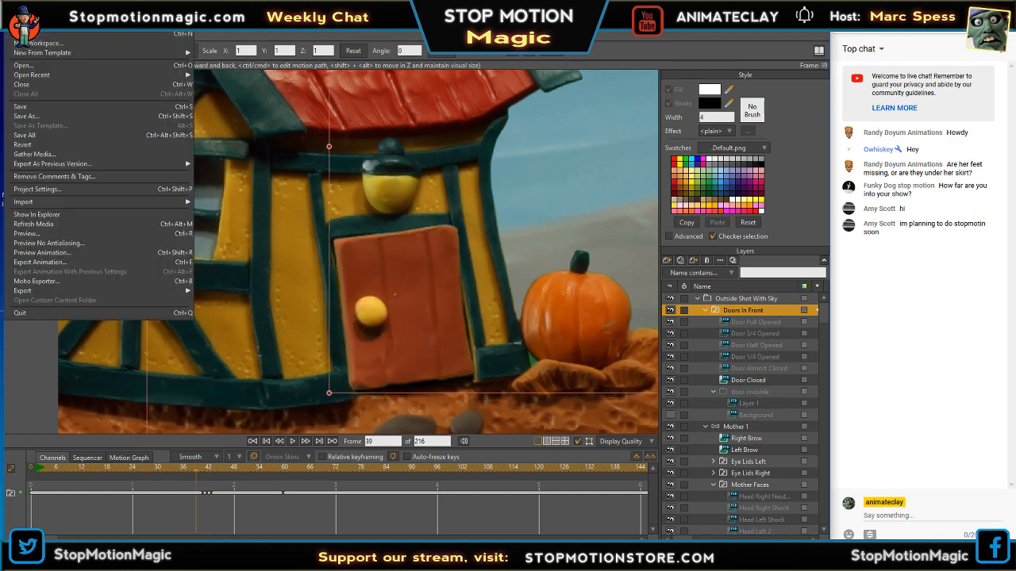
click(26, 108)
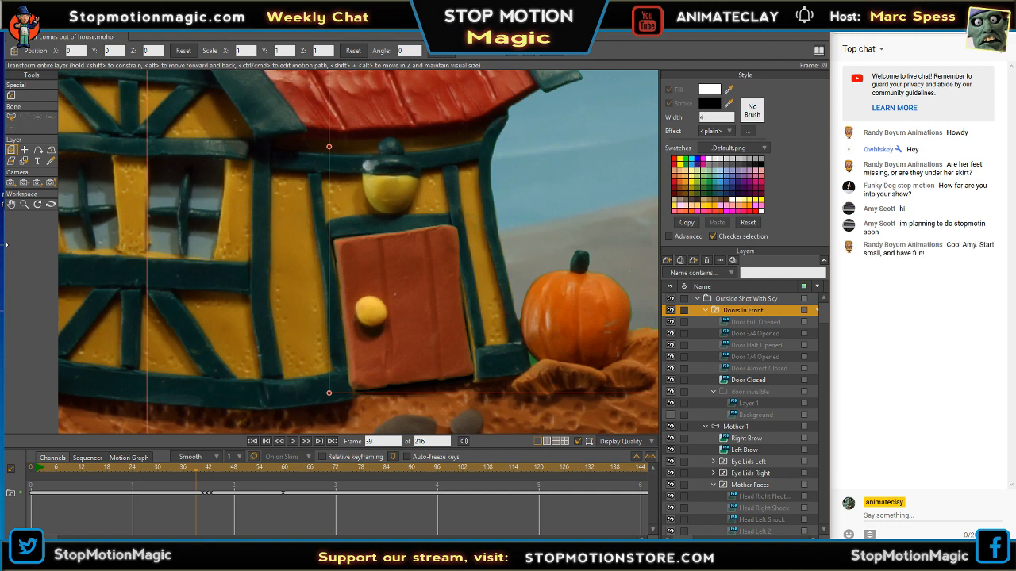
- Scrub between frames 39 and 52 to examine how the door switches as the mother comes out of the house
drag(3, 246, 0, 246)
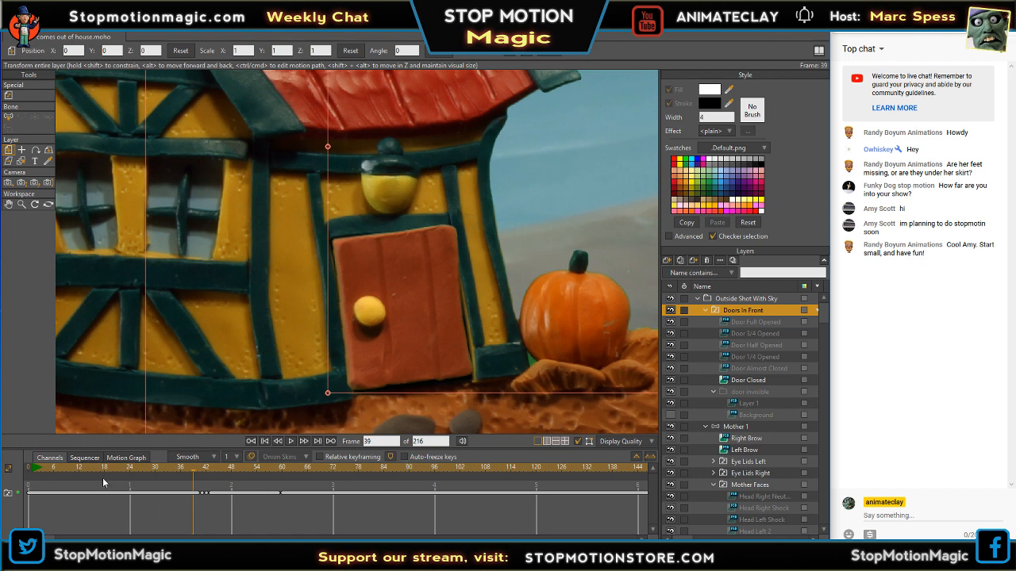
drag(198, 474, 250, 474)
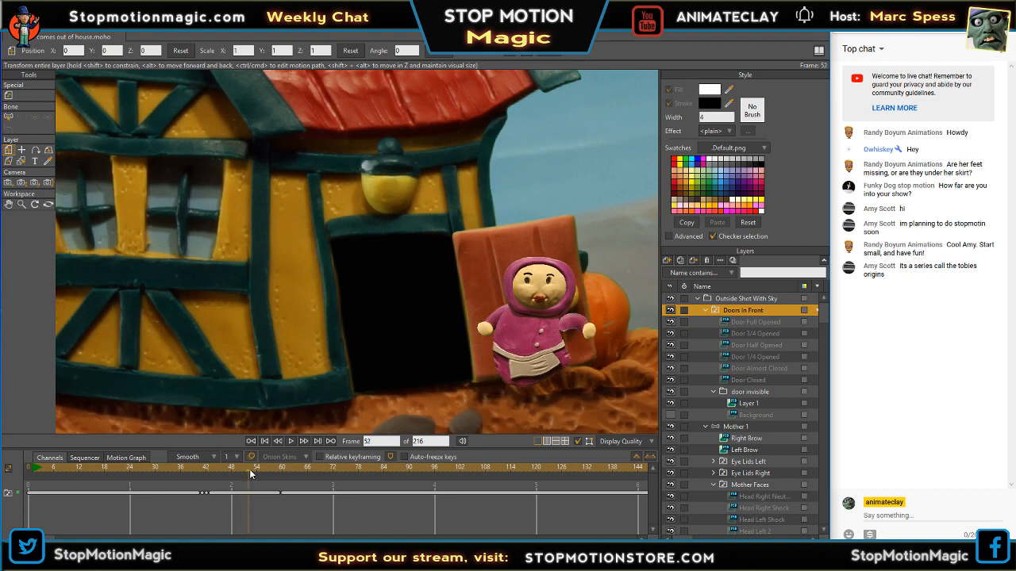
drag(250, 474, 212, 487)
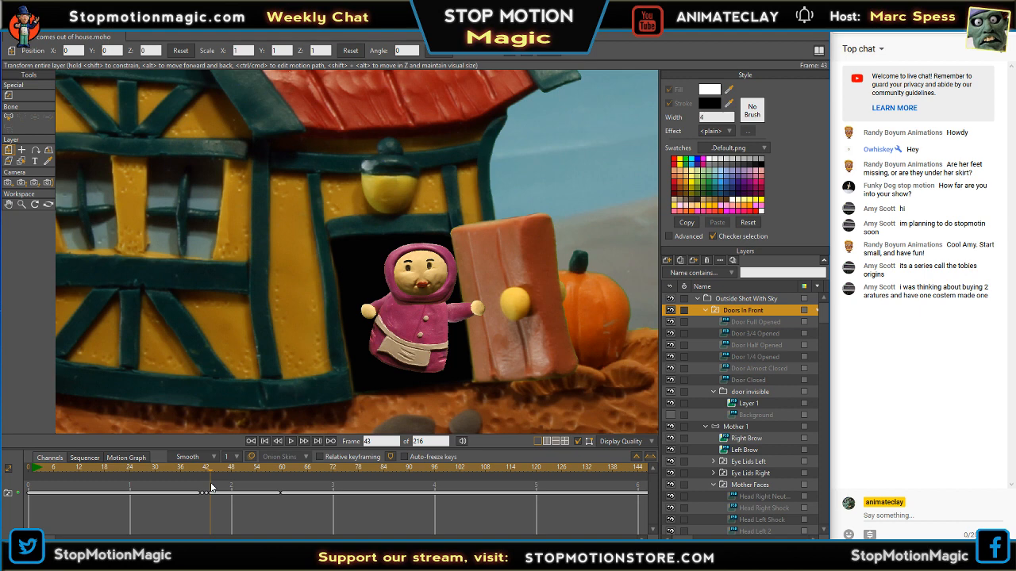
drag(210, 485, 196, 476)
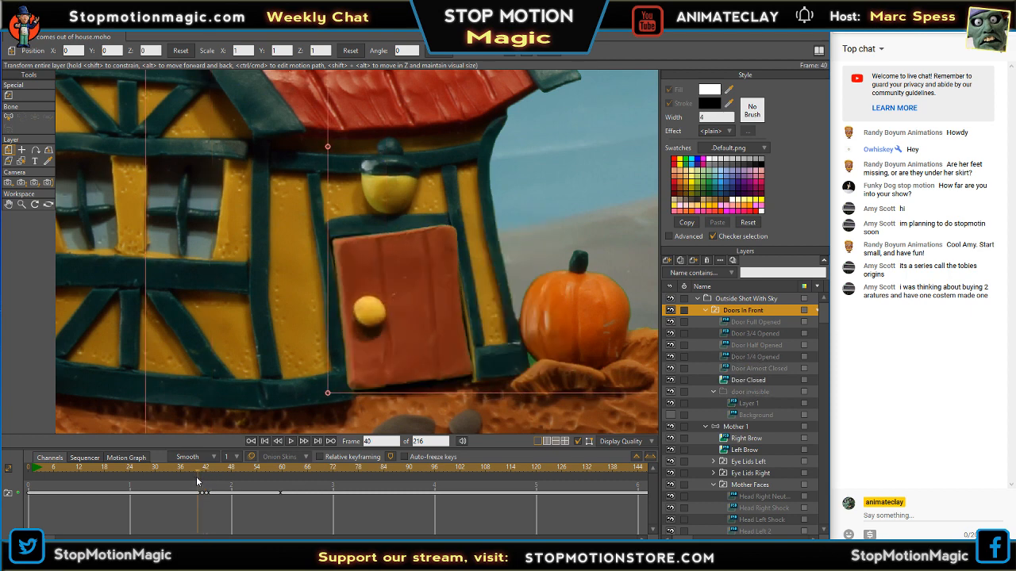
- Hide Doors In Front and, at frame 0, switch Eye Lids Left to Left Lid Closed and Eye Lids Right to Right Lid Closed
click(672, 310)
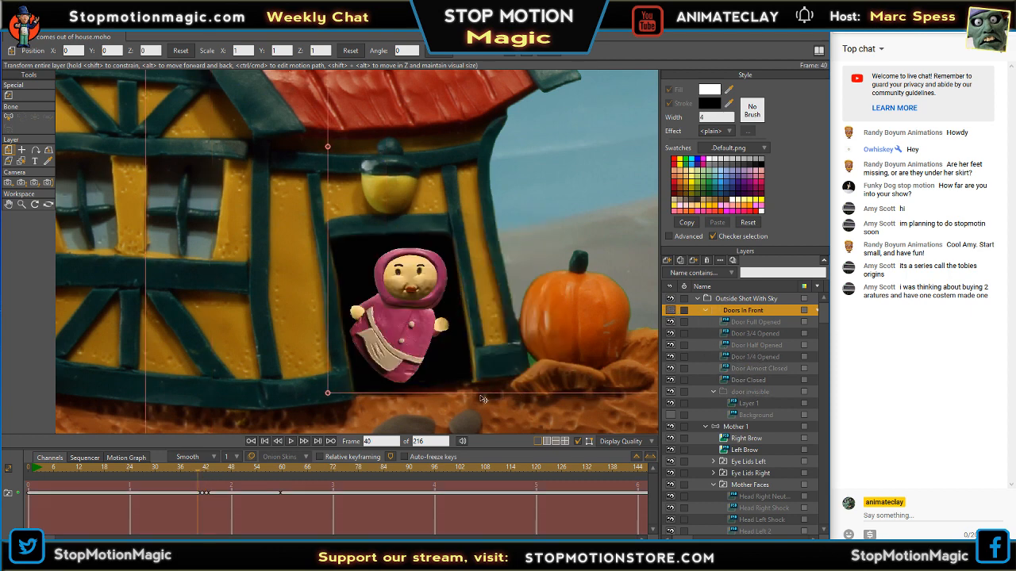
drag(198, 477, 24, 482)
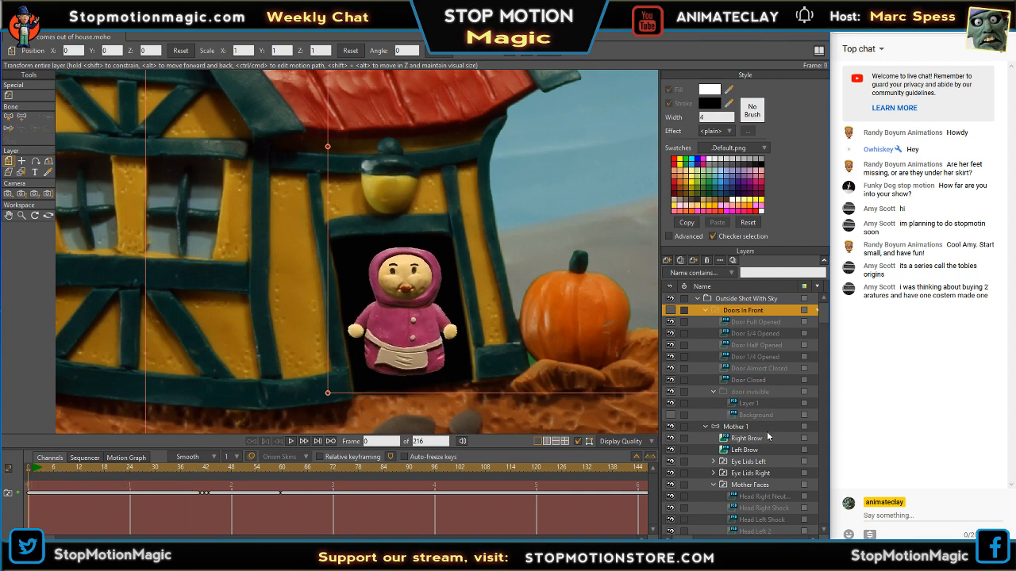
right_click(742, 467)
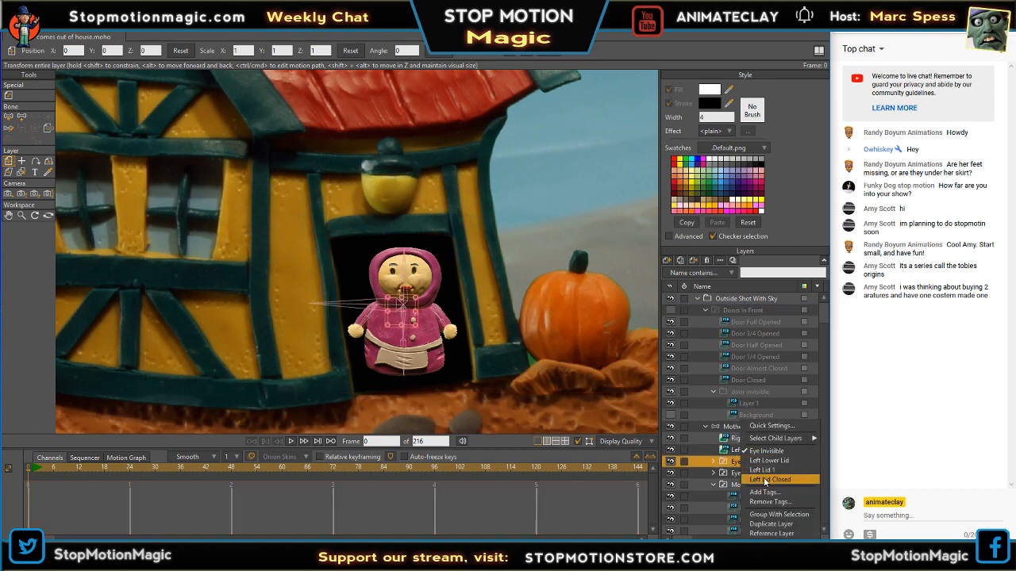
click(757, 479)
right_click(752, 475)
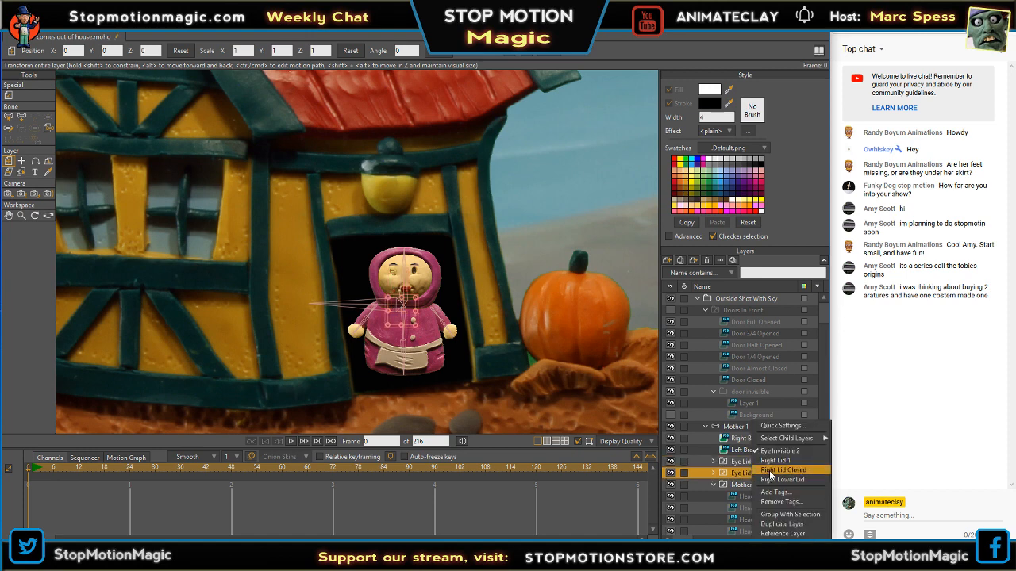
click(770, 473)
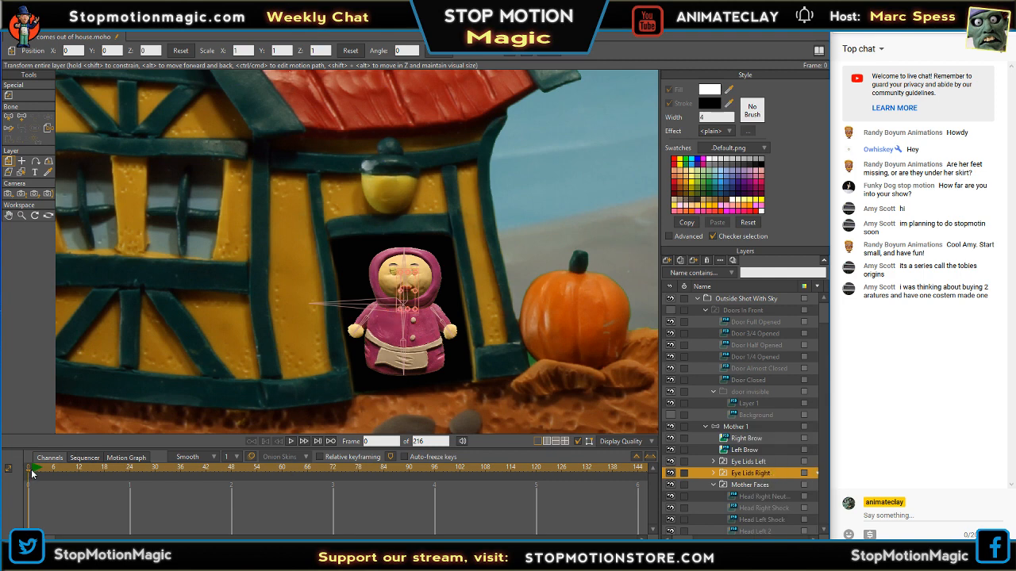
- At frame 43, switch Eye Lids Left to Eye Invisible and Eye Lids Right to Eye Invisible 2
click(114, 474)
drag(131, 478, 211, 471)
drag(202, 469, 210, 469)
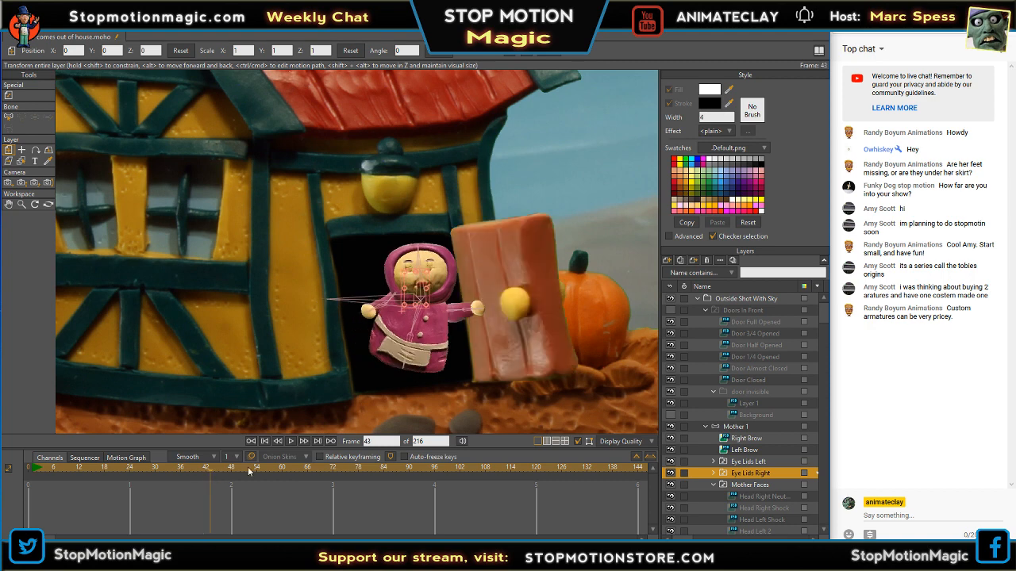
right_click(760, 462)
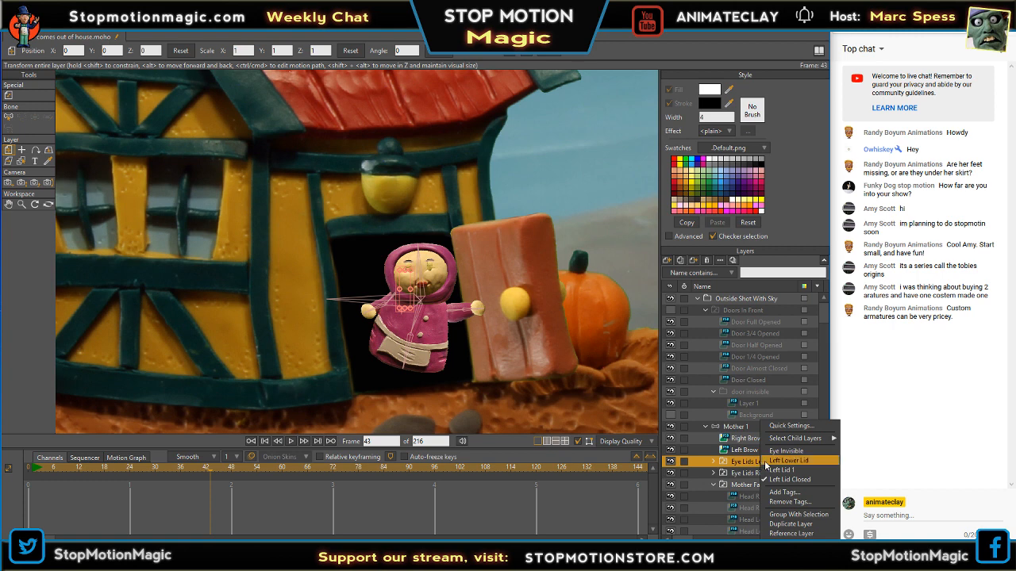
click(771, 452)
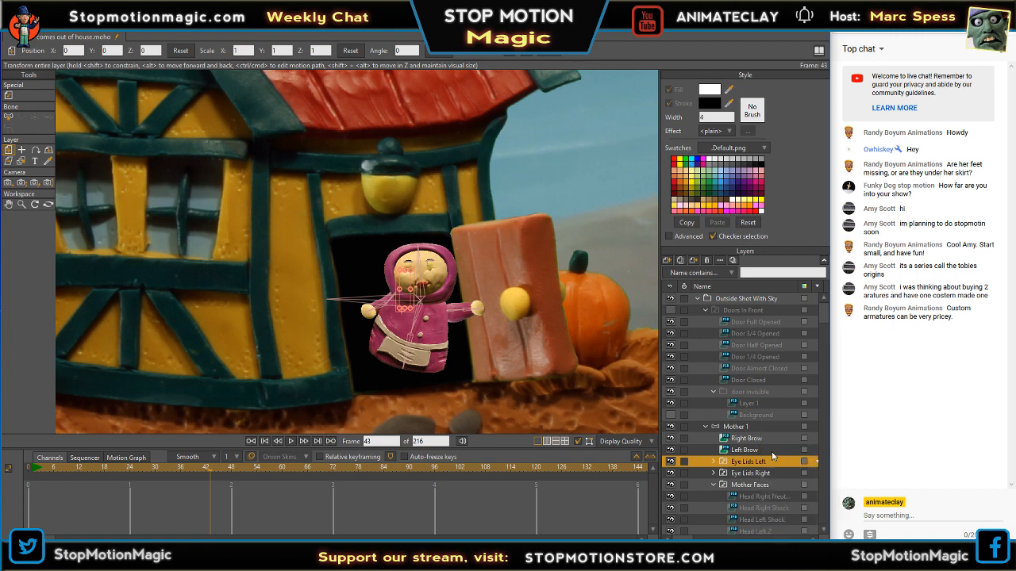
right_click(766, 474)
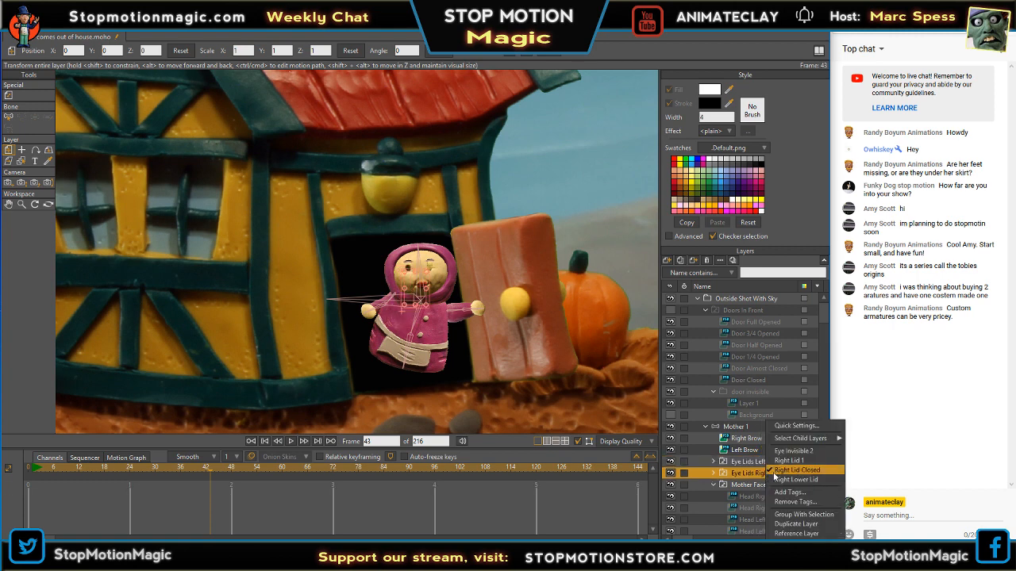
click(787, 459)
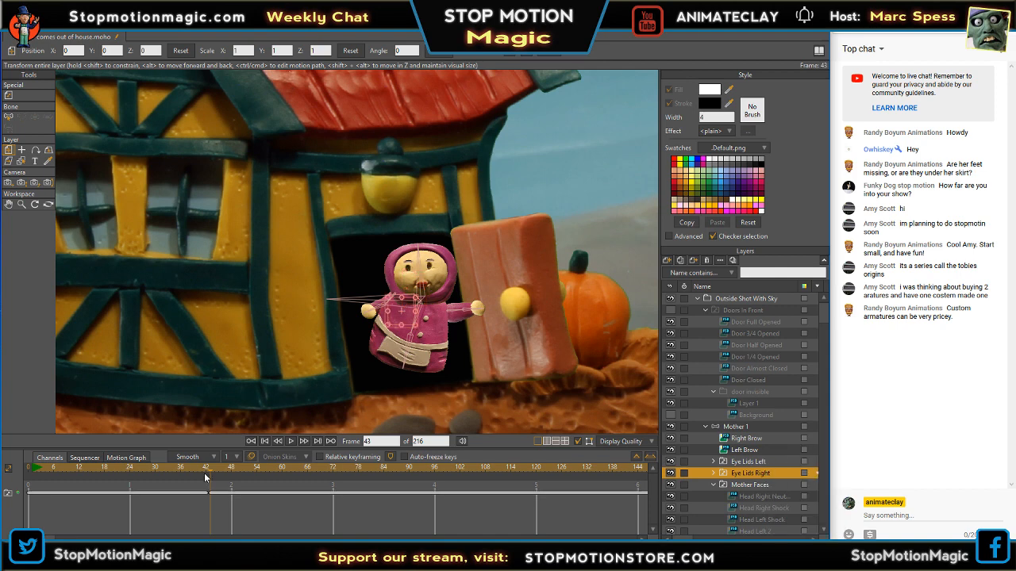
- At frame 40, switch Eye Lids Left to Left Lid 1 and Eye Lids Right to Right Lid 1
drag(210, 468, 197, 467)
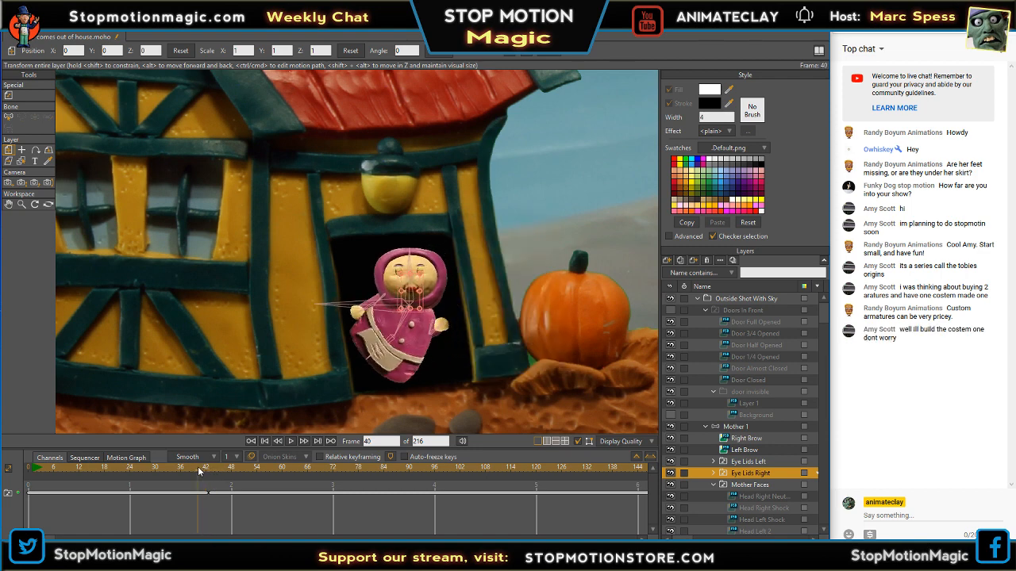
click(752, 463)
right_click(754, 464)
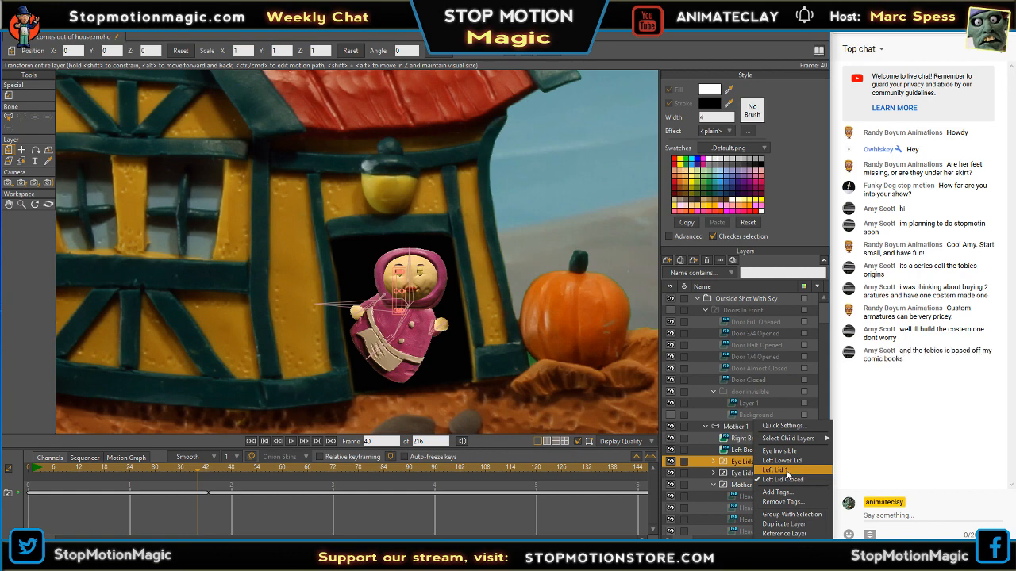
click(774, 470)
scroll(467, 276, up, 5)
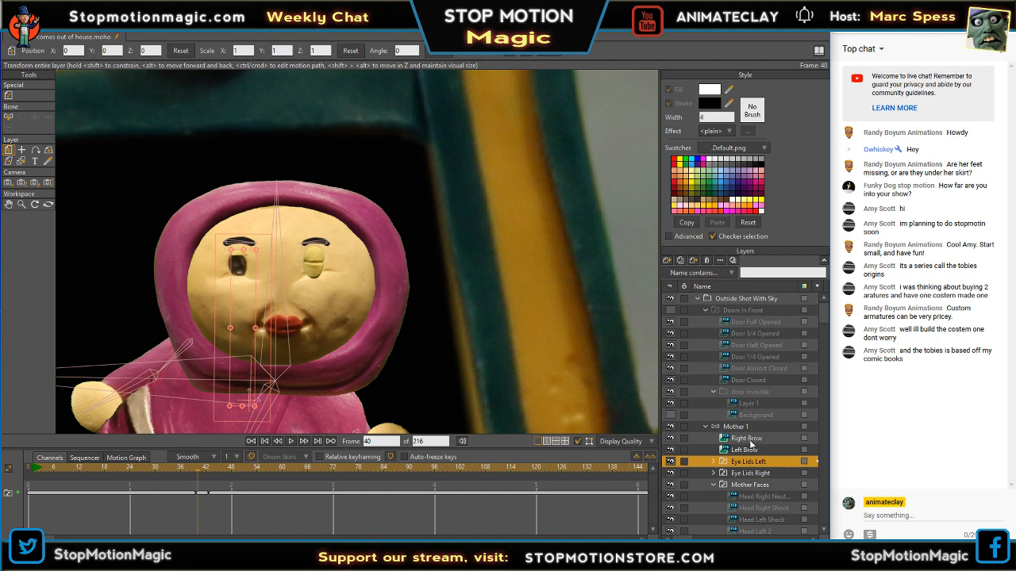
click(750, 474)
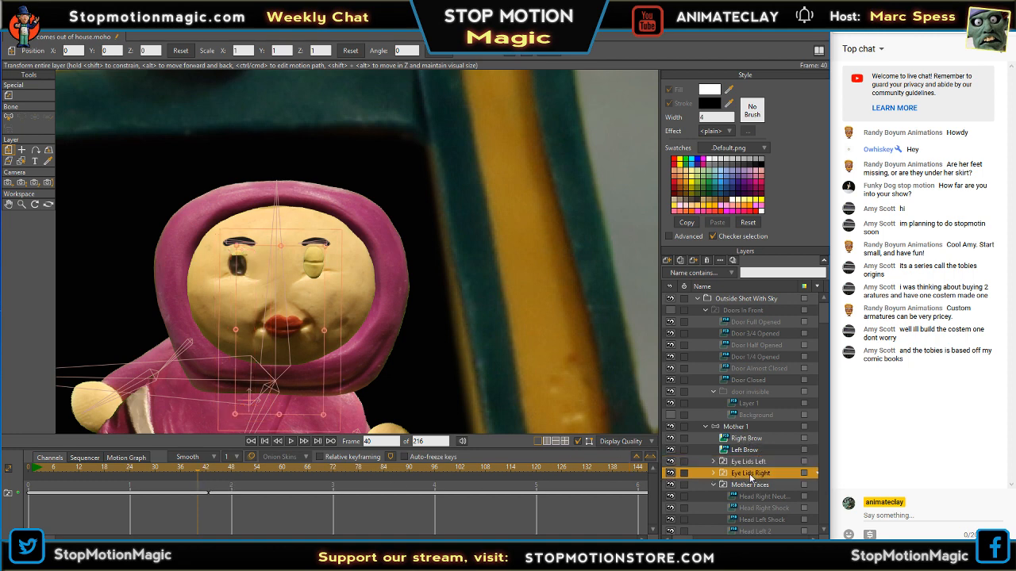
right_click(750, 474)
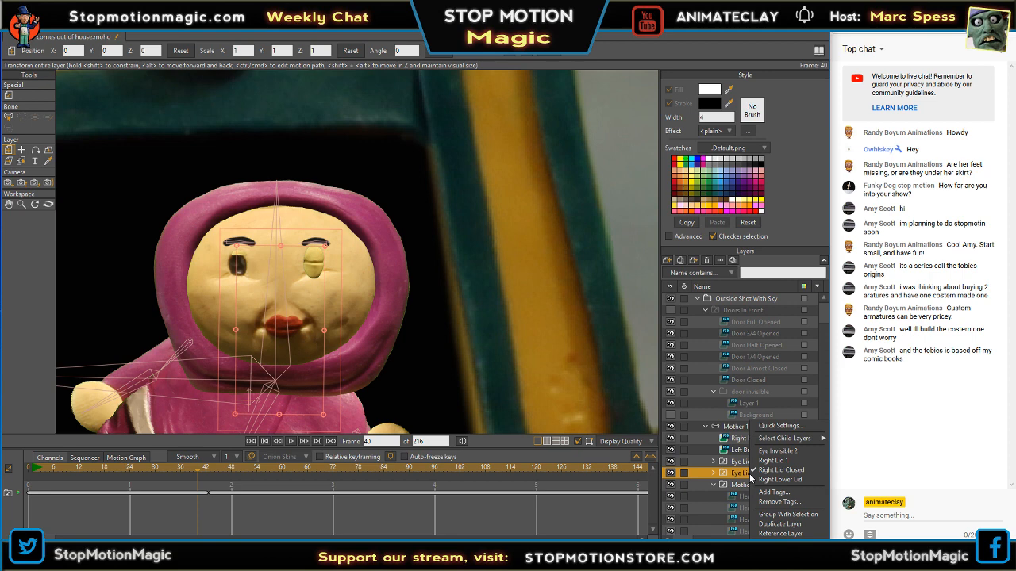
click(771, 464)
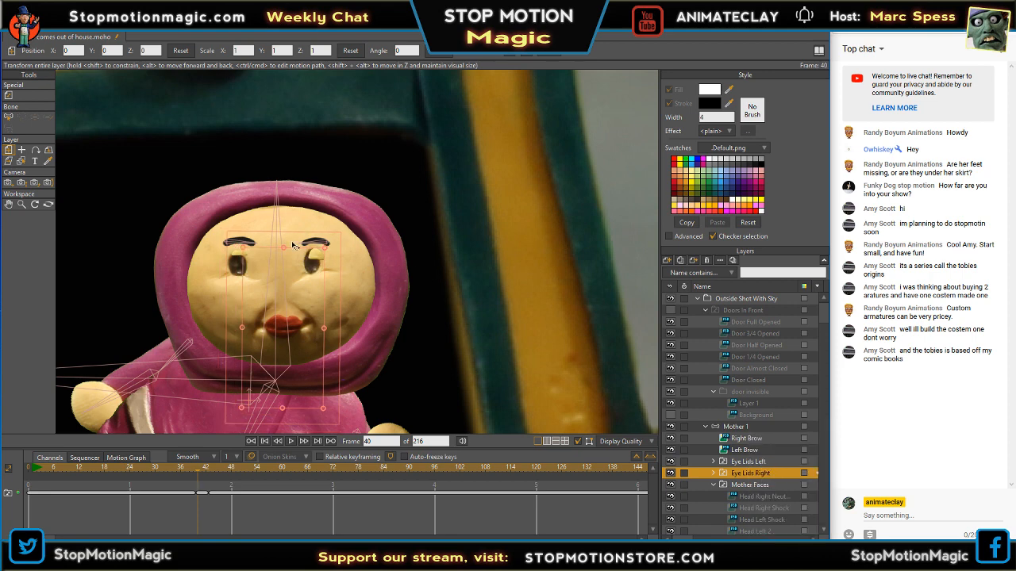
- Move Eye Lids Right at frame 40 to about X -0.0316, Y -0.0048 to line the lid up with the eye
mouse_move(198, 469)
mouse_down()
mouse_move(189, 470)
mouse_move(198, 471)
mouse_up()
click(300, 266)
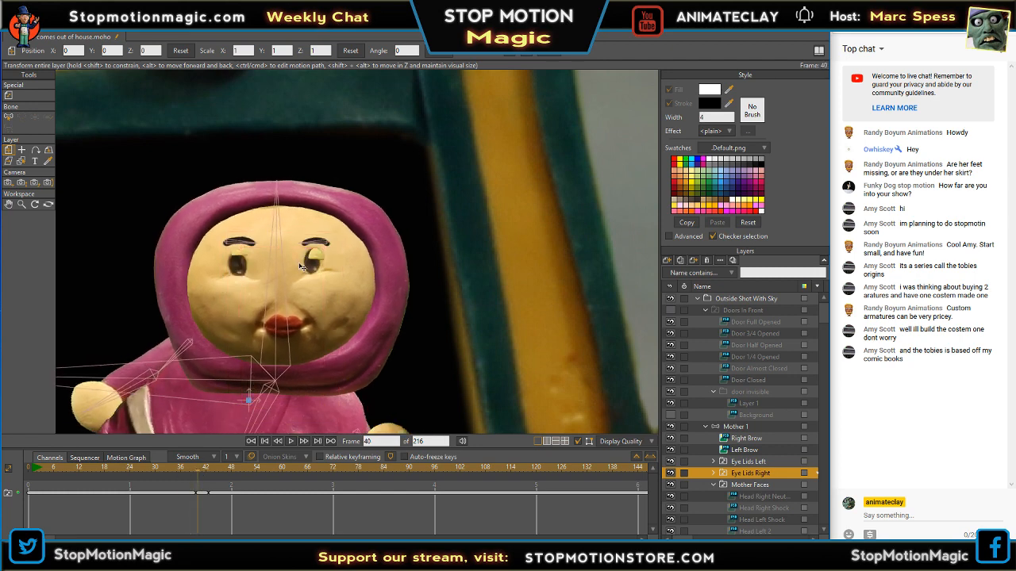
drag(297, 266, 295, 267)
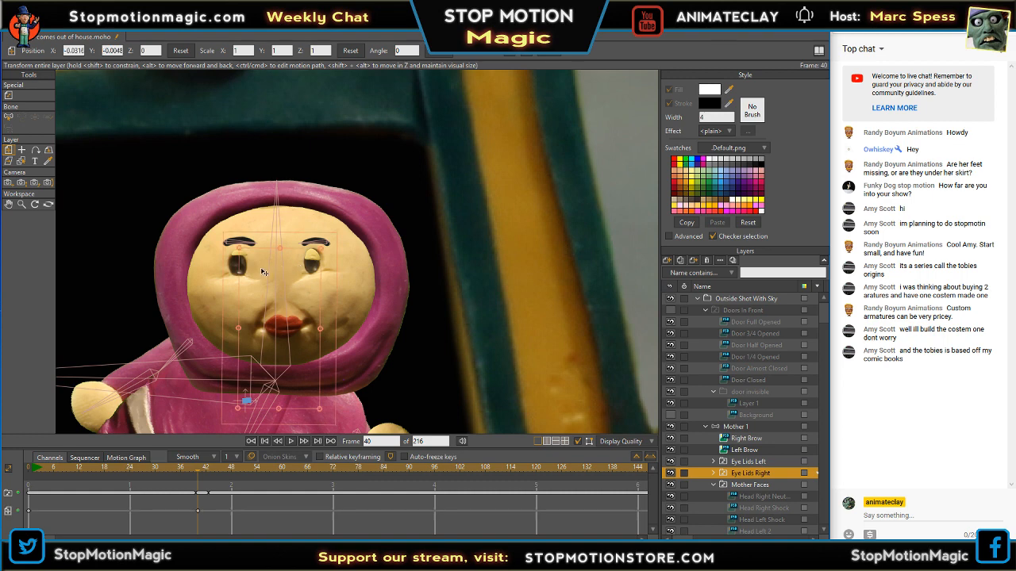
- Scrub back to frame 34, make Doors In Front visible again, and scrub forward to frame 43
drag(198, 471, 198, 470)
drag(200, 471, 172, 473)
scroll(226, 424, down, 5)
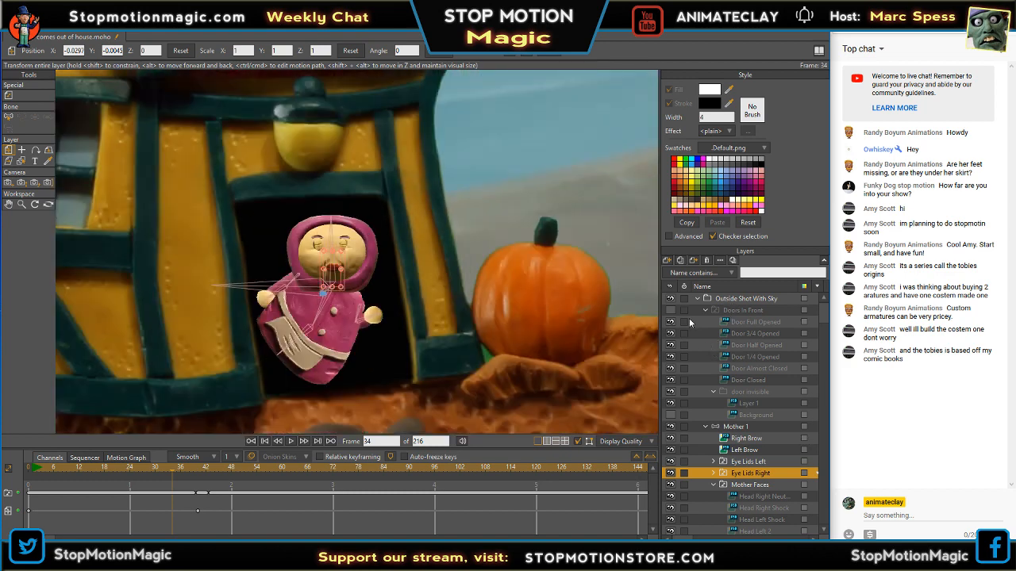
click(672, 310)
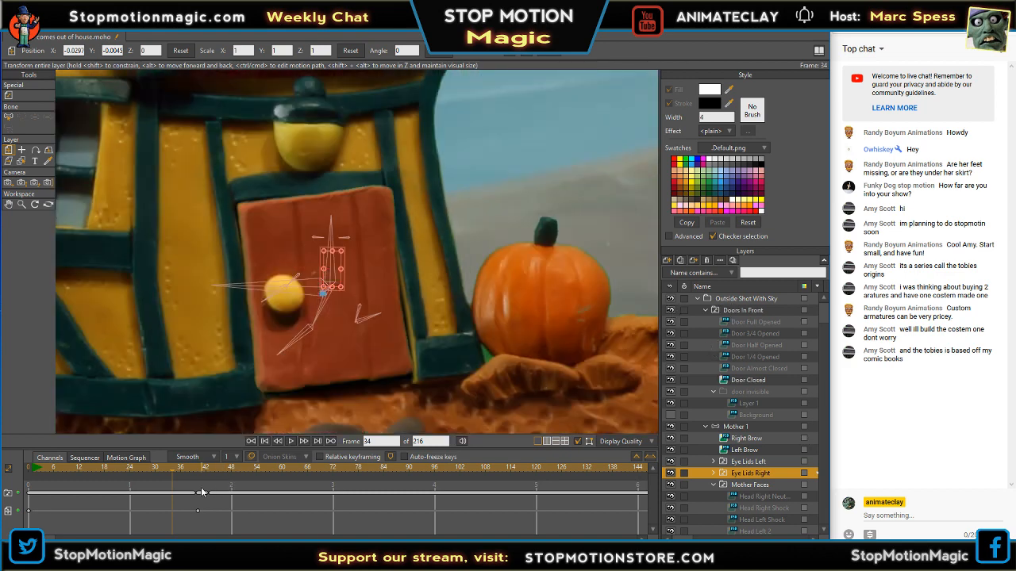
drag(175, 474, 212, 475)
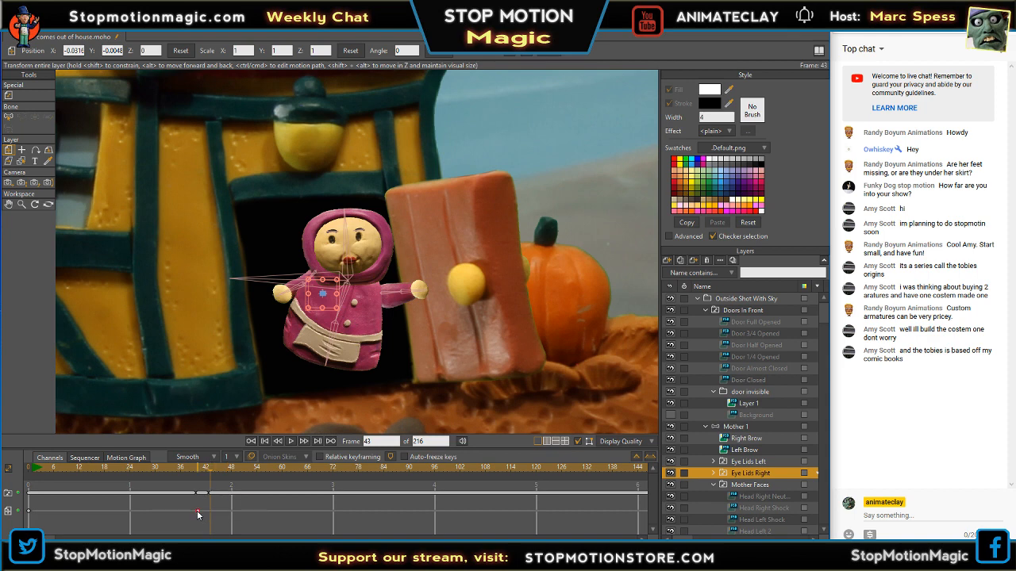
right_click(198, 513)
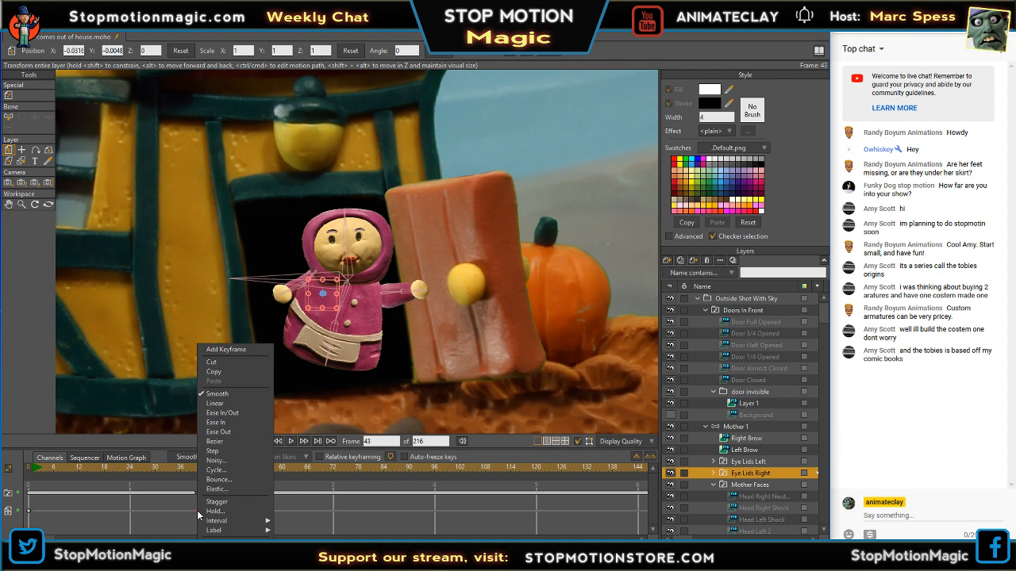
click(194, 510)
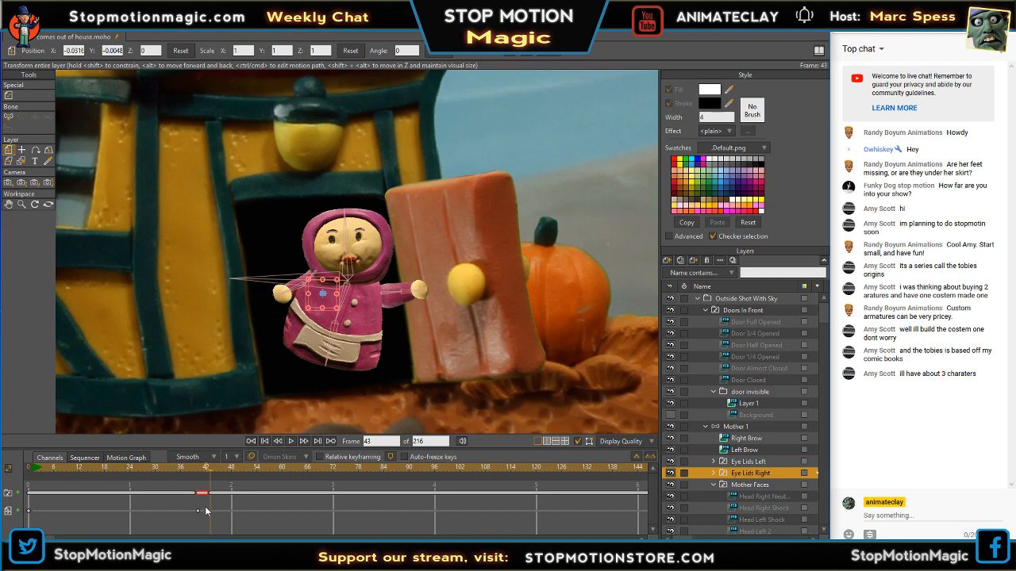
right_click(205, 506)
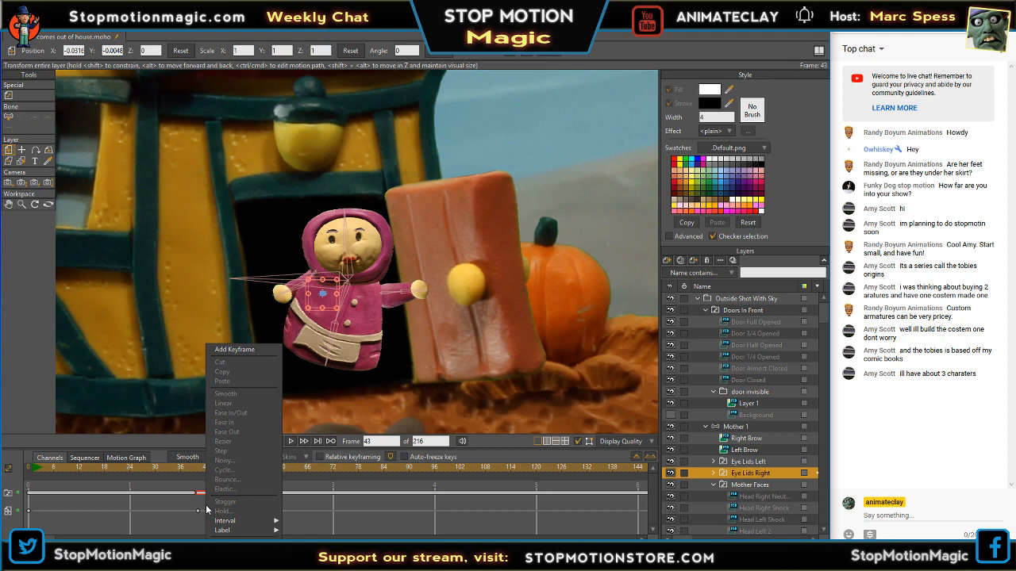
click(191, 501)
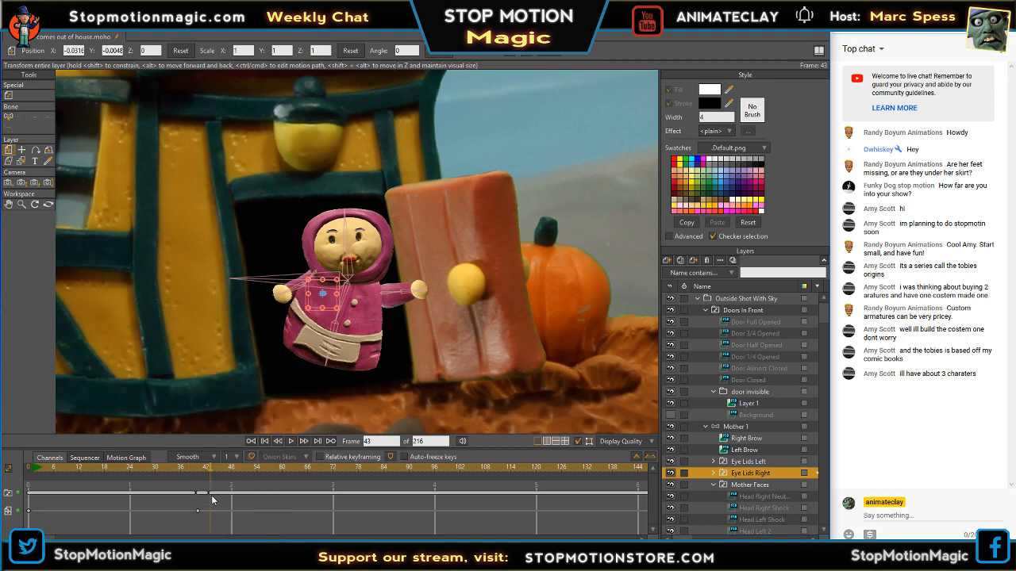
- Extend the Right Lid 1 interval of Eye Lids Right by moving its end keyframe slightly past frame 43
click(200, 493)
mouse_move(210, 475)
mouse_down()
mouse_move(191, 475)
mouse_move(213, 475)
mouse_up()
click(216, 500)
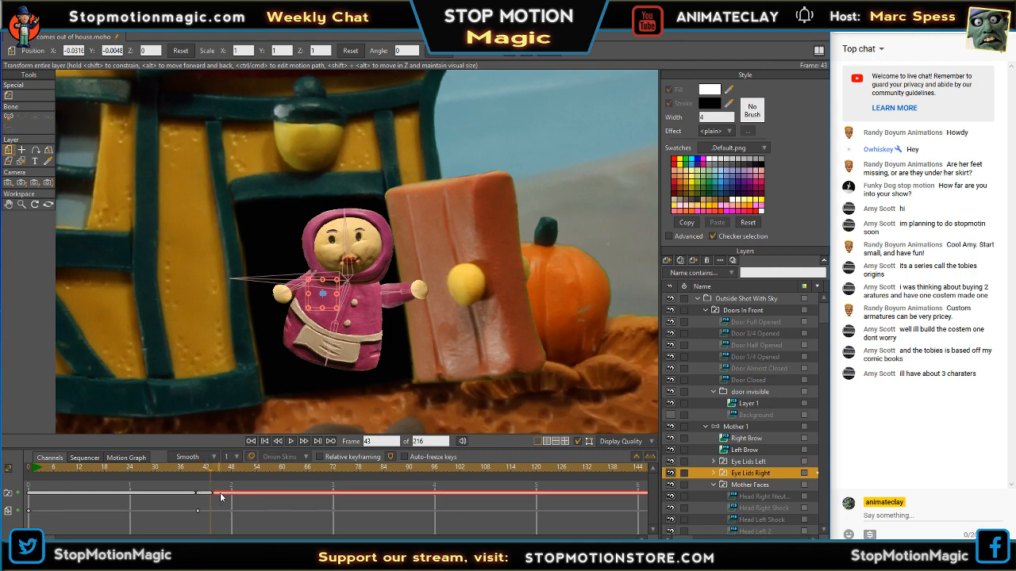
click(205, 495)
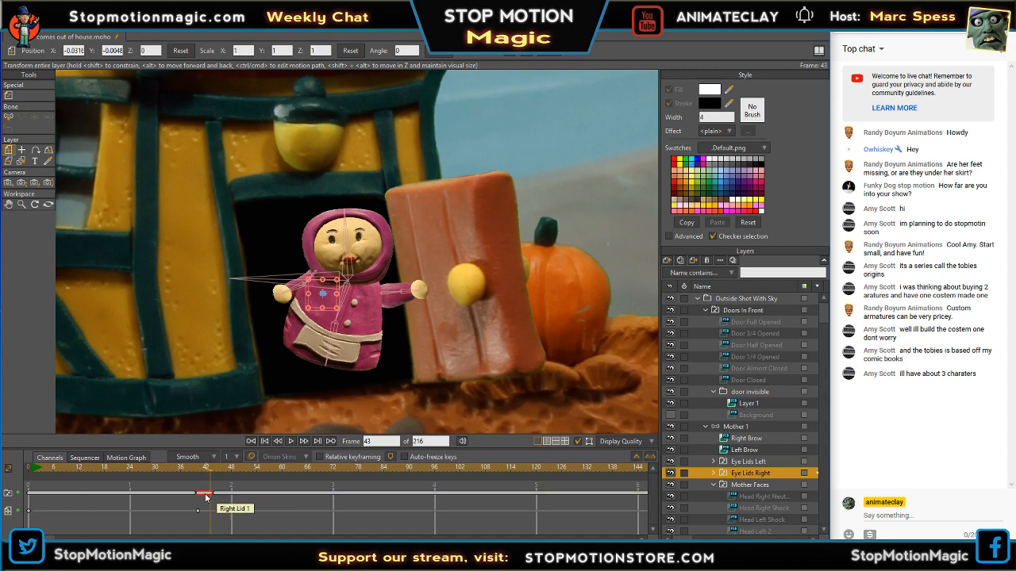
- Delete the switch and position keyframes of Eye Lids Right and the switch keyframes of Eye Lids Left
mouse_move(206, 495)
mouse_down()
mouse_move(228, 495)
mouse_move(206, 492)
mouse_up()
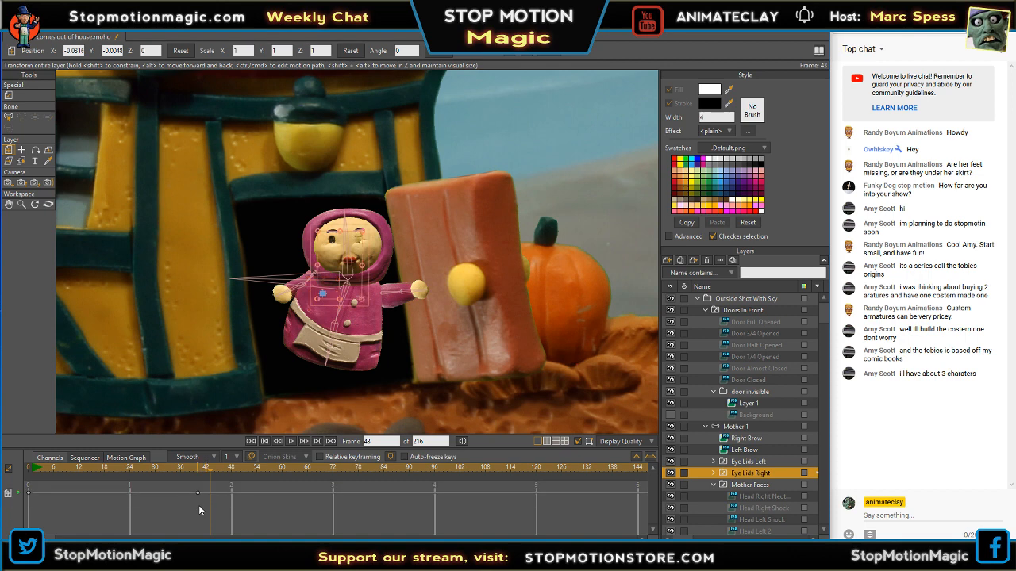
key(Delete)
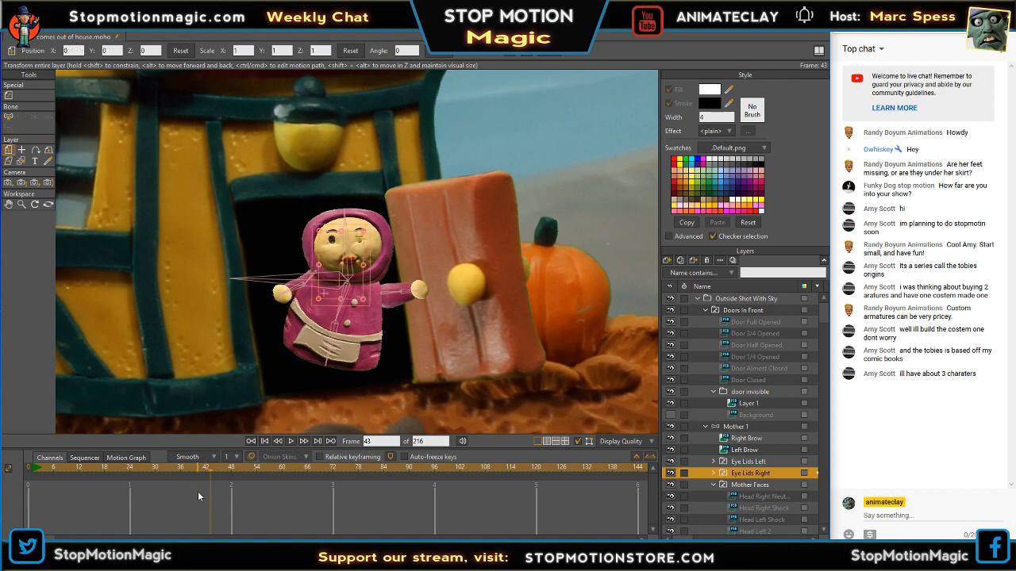
mouse_move(209, 469)
mouse_down()
mouse_move(178, 472)
mouse_move(222, 478)
mouse_move(188, 473)
mouse_move(208, 474)
mouse_up()
click(743, 464)
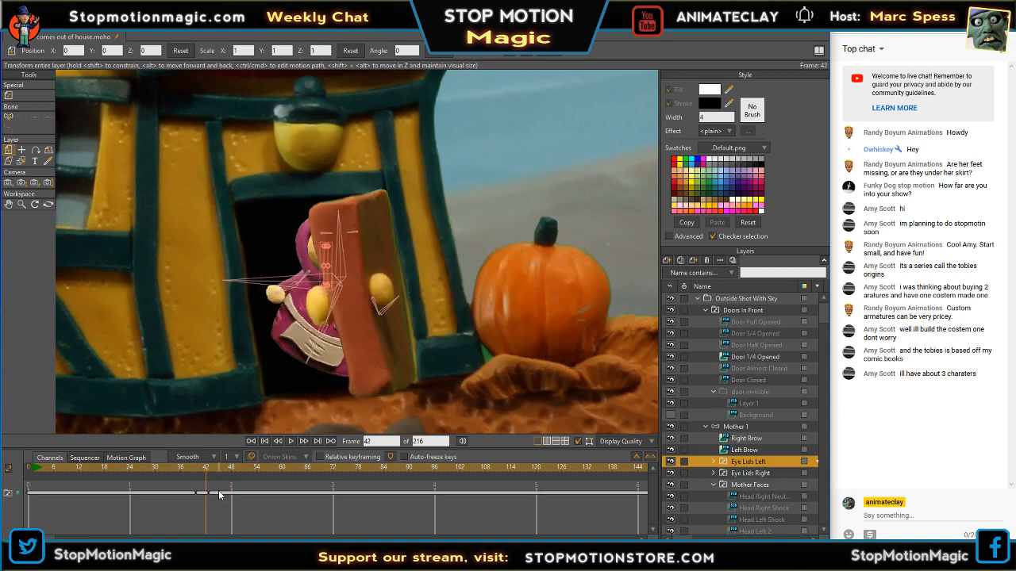
scroll(191, 494, down, 1)
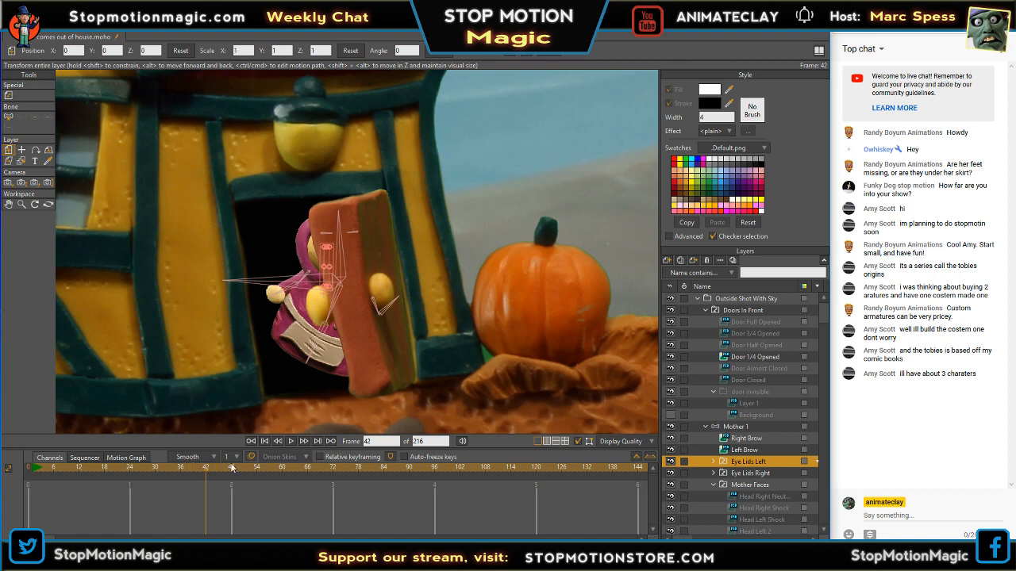
- At frame 45, switch Eye Lids Left to Eye Invisible and Eye Lids Right to Eye Invisible 2
click(221, 474)
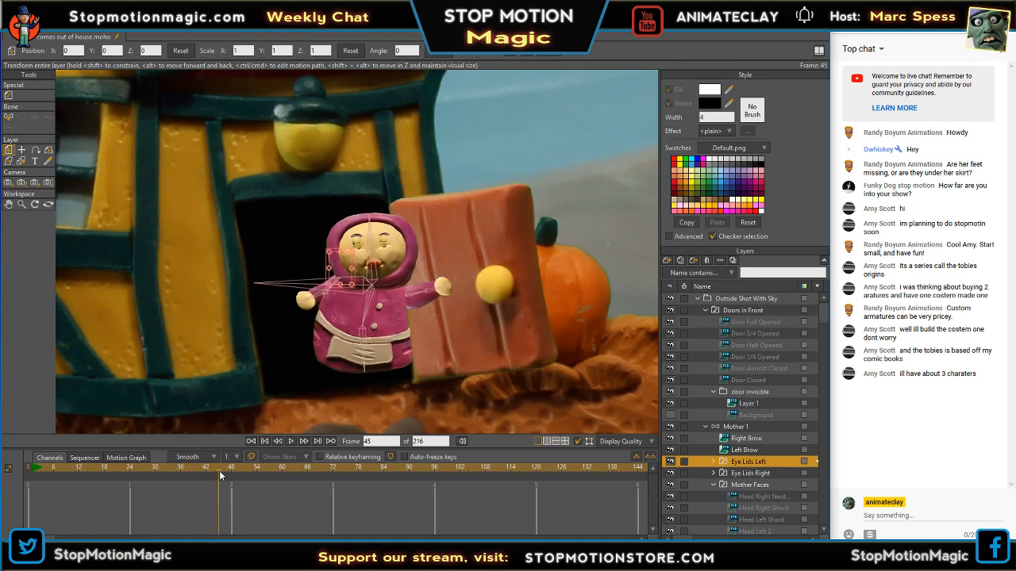
click(225, 475)
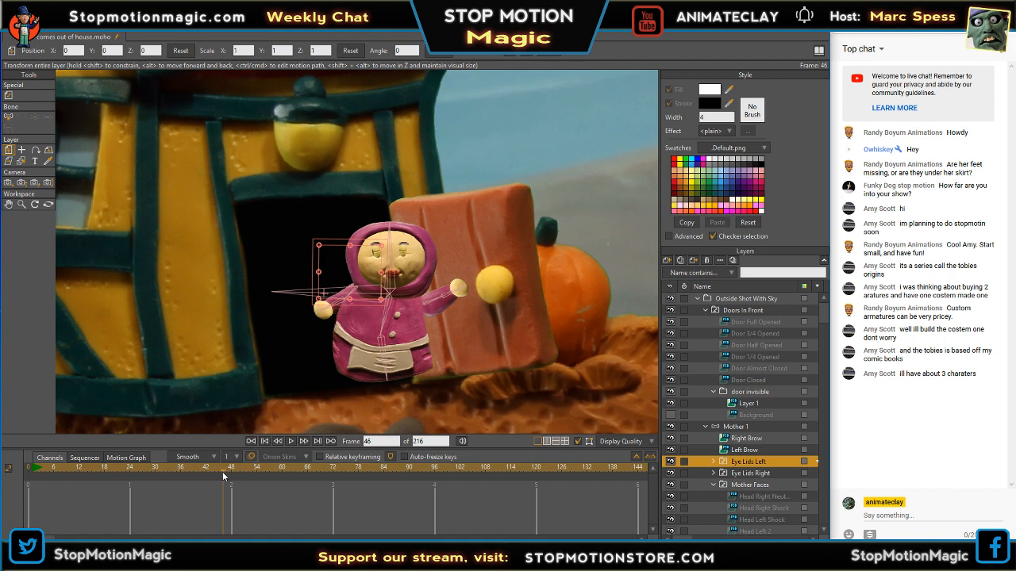
click(221, 474)
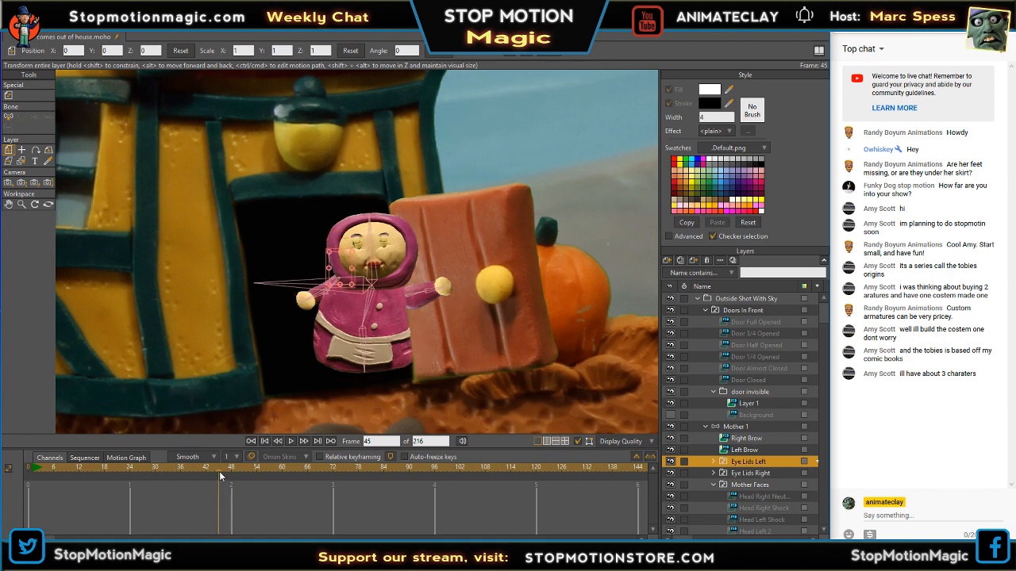
right_click(747, 466)
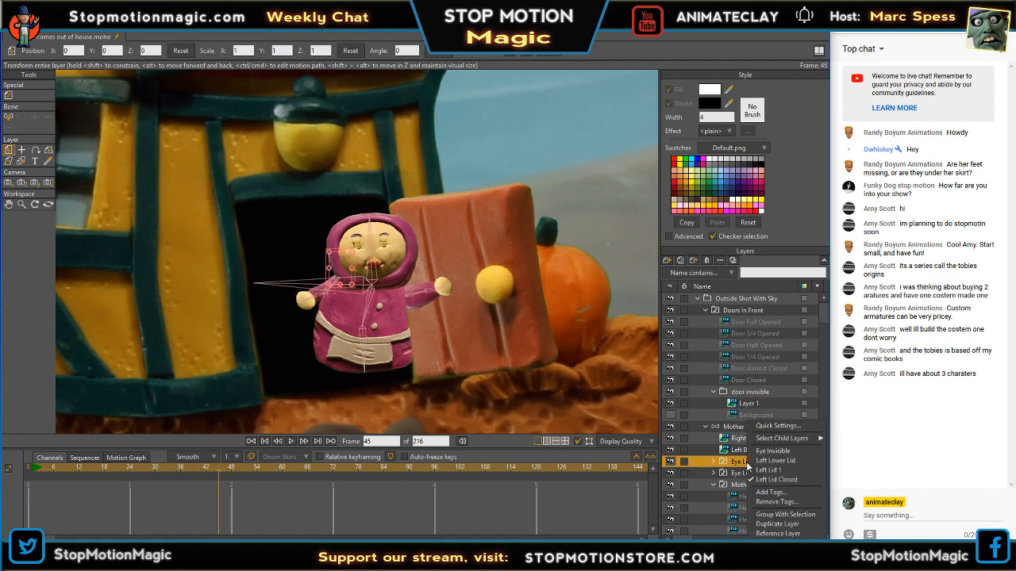
click(767, 460)
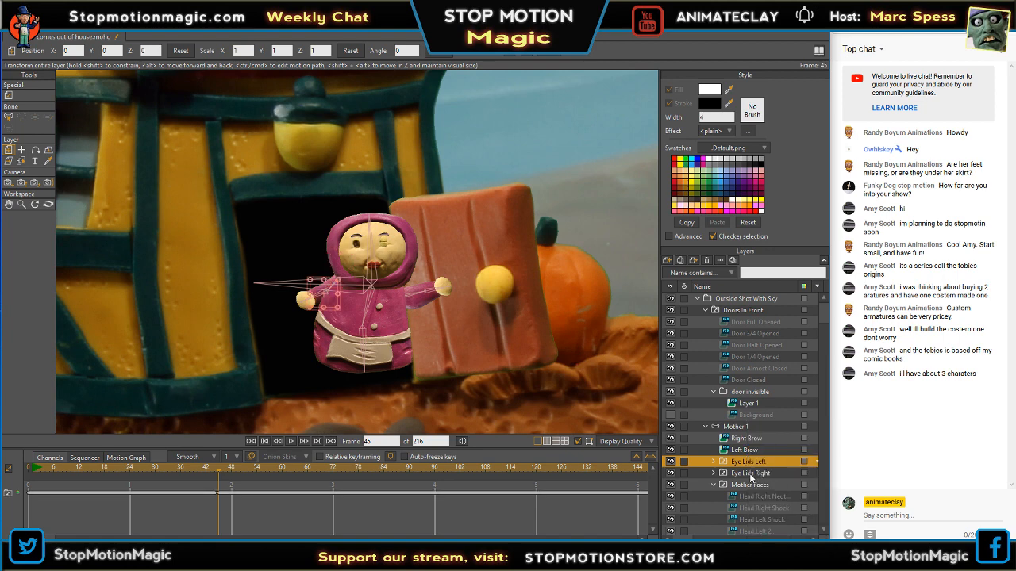
right_click(751, 477)
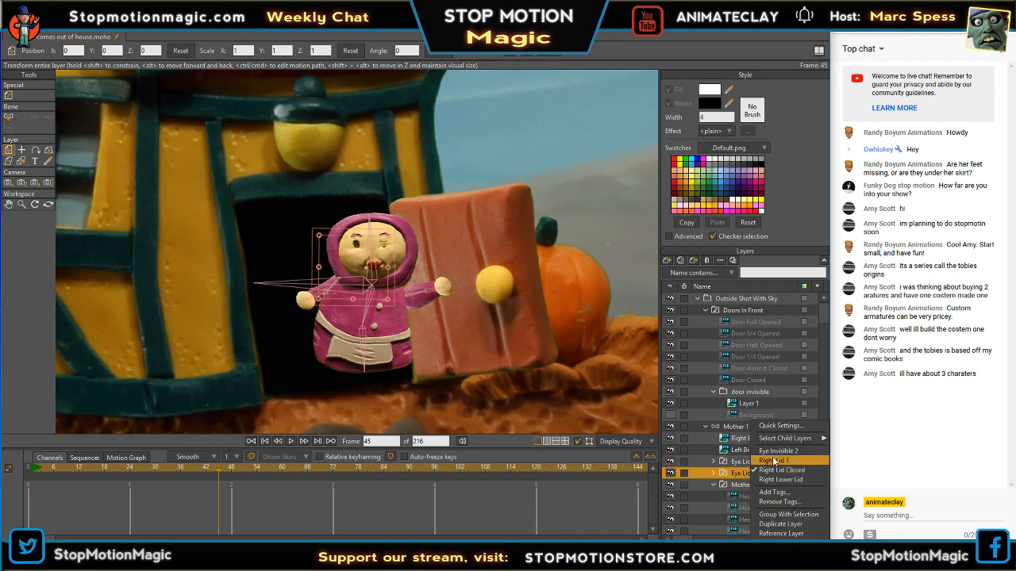
click(773, 453)
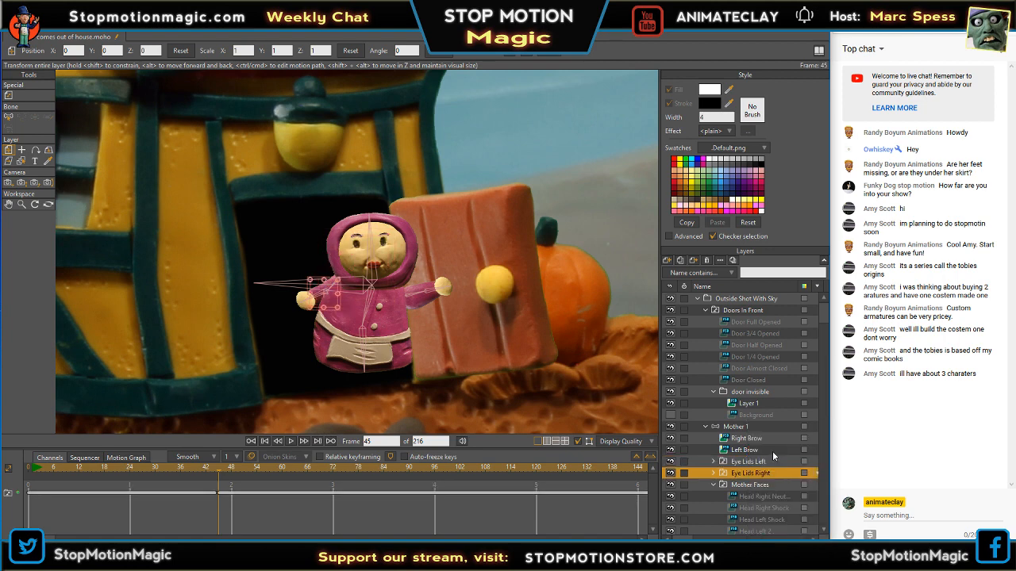
- At frame 43, switch Eye Lids Left to Left Lid 1 and Eye Lids Right to Right Lid 1
mouse_move(226, 473)
mouse_down()
mouse_move(181, 469)
mouse_move(232, 473)
mouse_move(190, 473)
mouse_move(219, 475)
mouse_move(209, 475)
mouse_up()
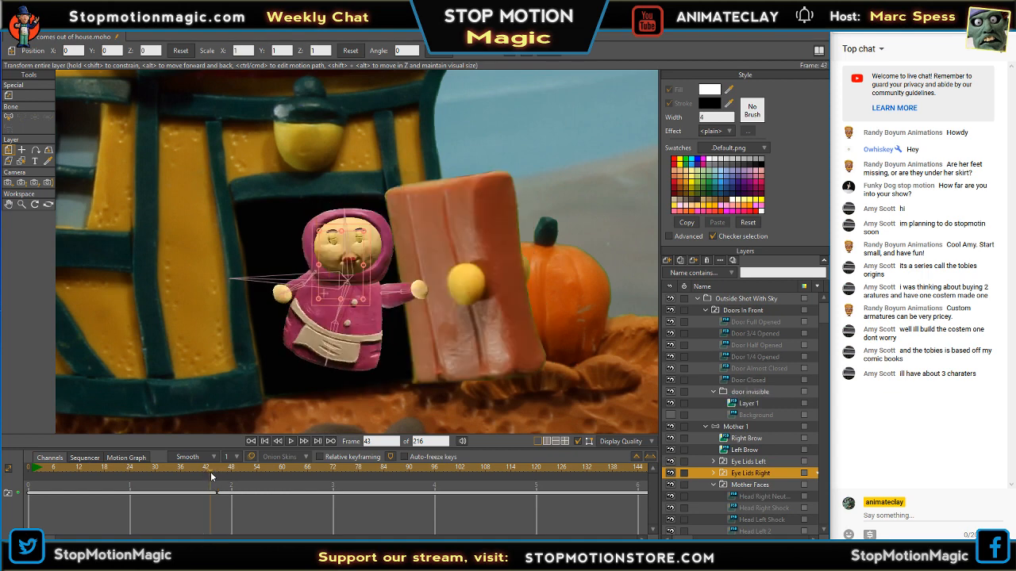
right_click(757, 466)
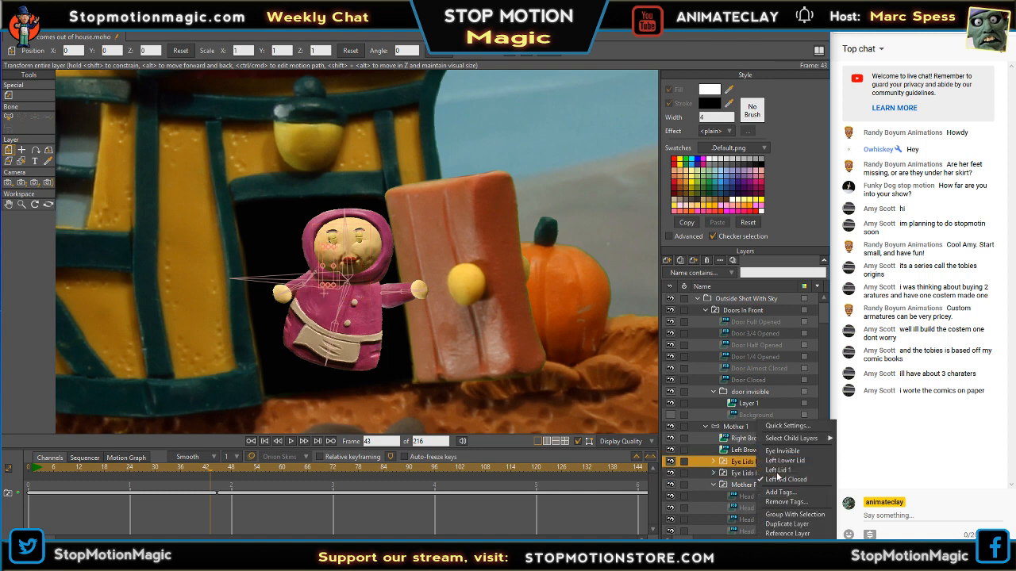
click(774, 470)
right_click(752, 474)
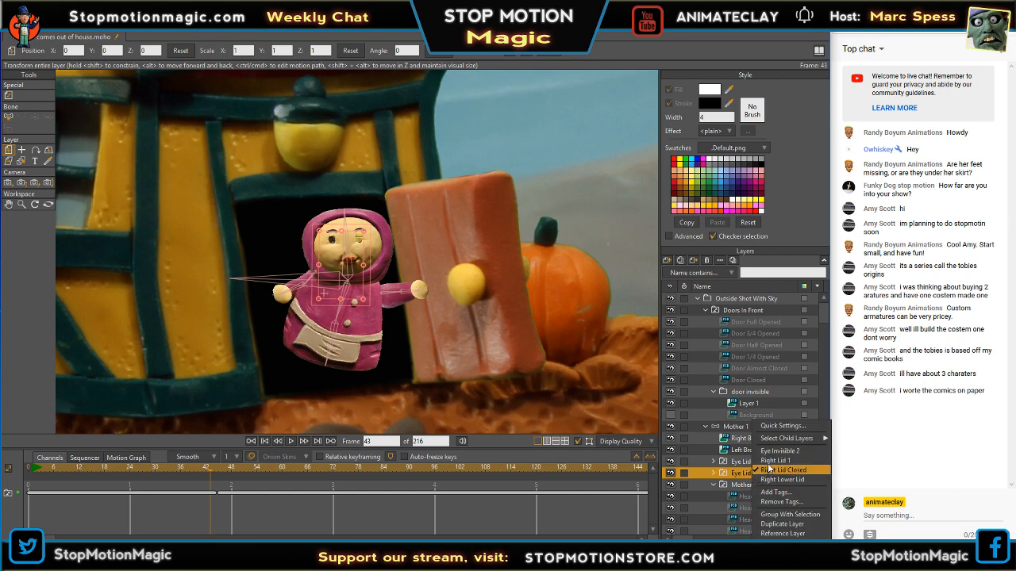
click(768, 461)
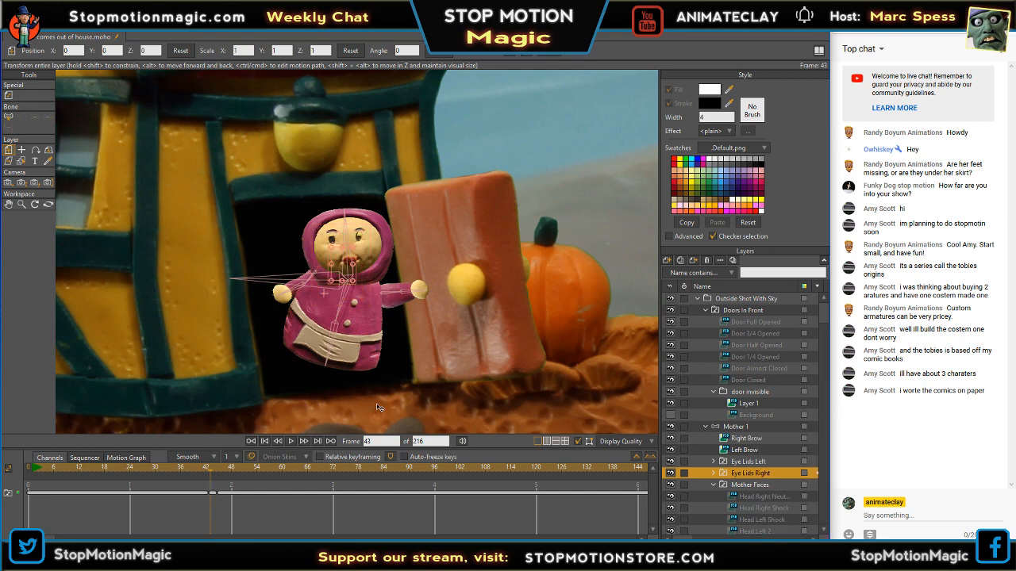
- Nudge Eye Lids Right and Eye Lids Left slightly down and sideways to fit the mother's eyes at frame 43
scroll(362, 226, up, 4)
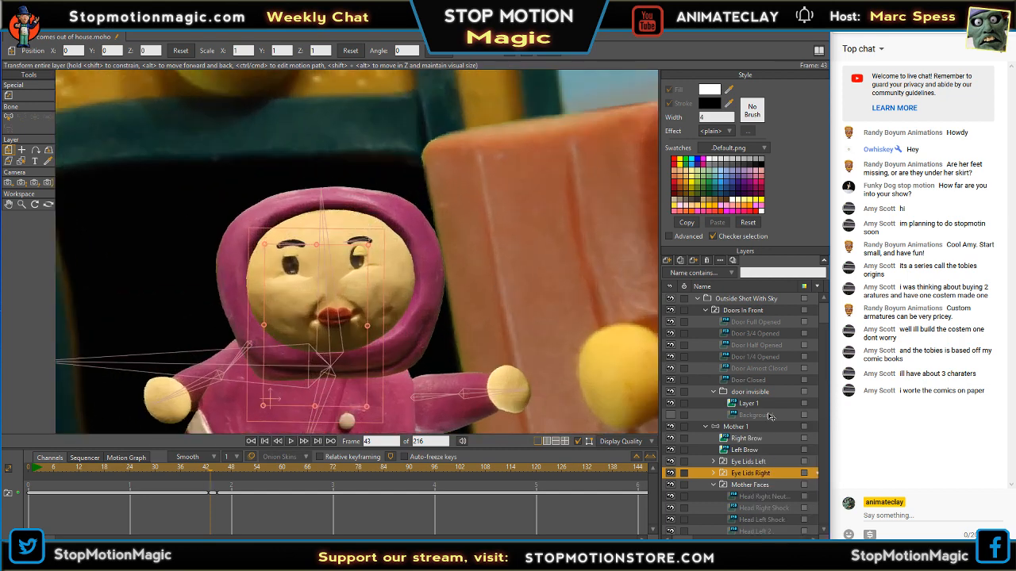
click(758, 462)
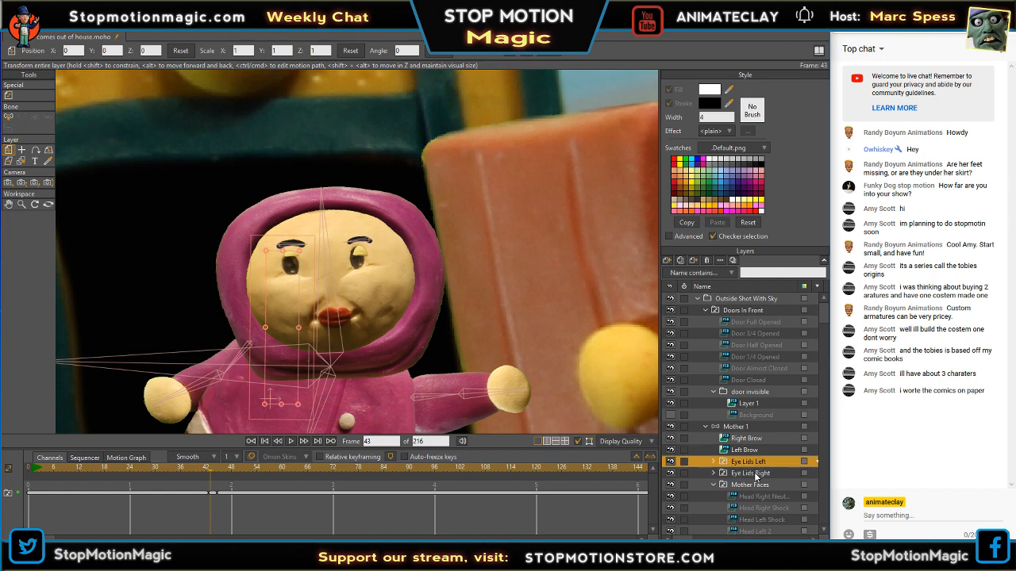
click(755, 475)
drag(345, 270, 343, 273)
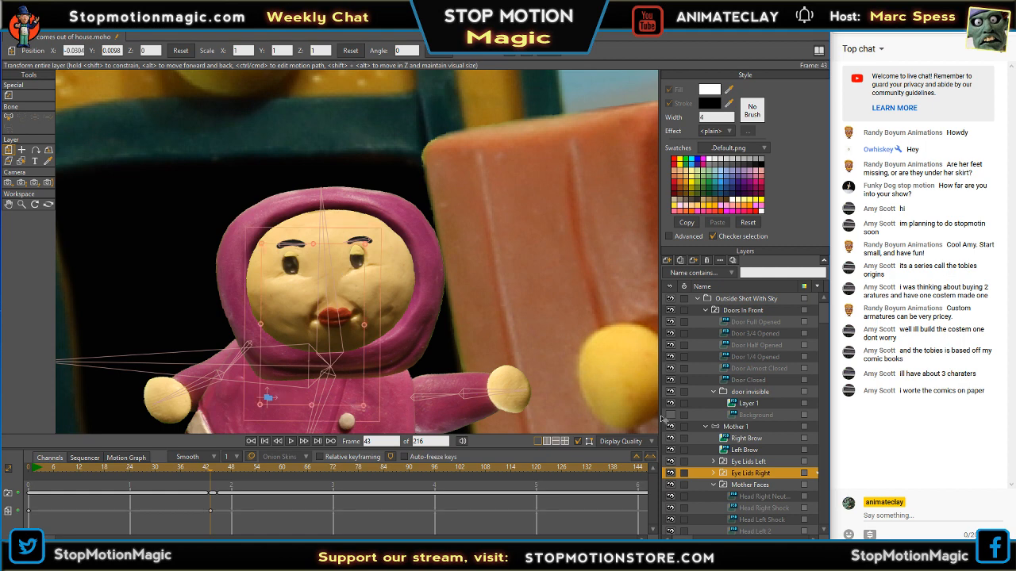
click(747, 463)
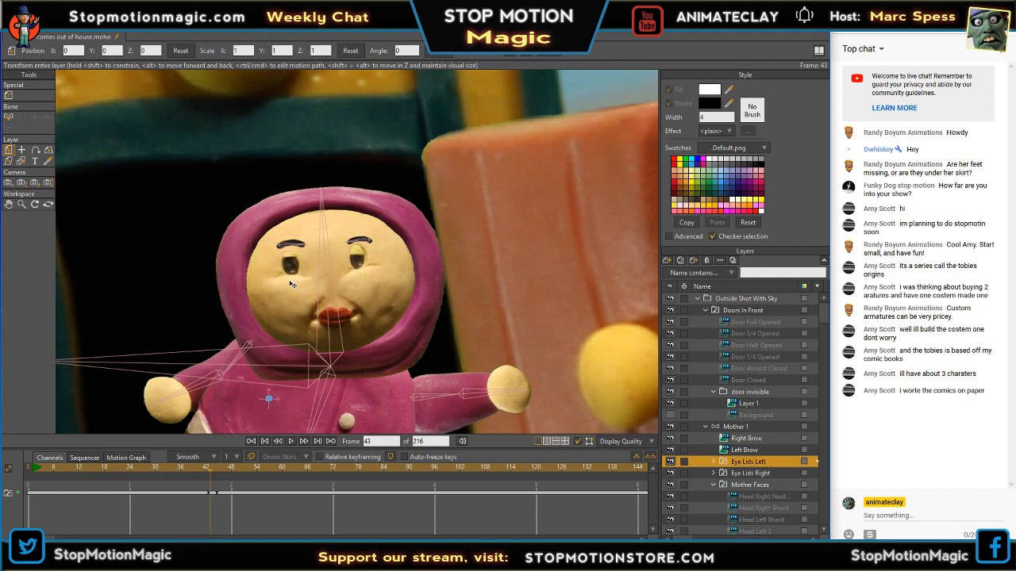
drag(291, 284, 290, 285)
- Scrub back to frame 37, select Outside Shot With Sky, and play the shot of the mother leaving the house
click(211, 473)
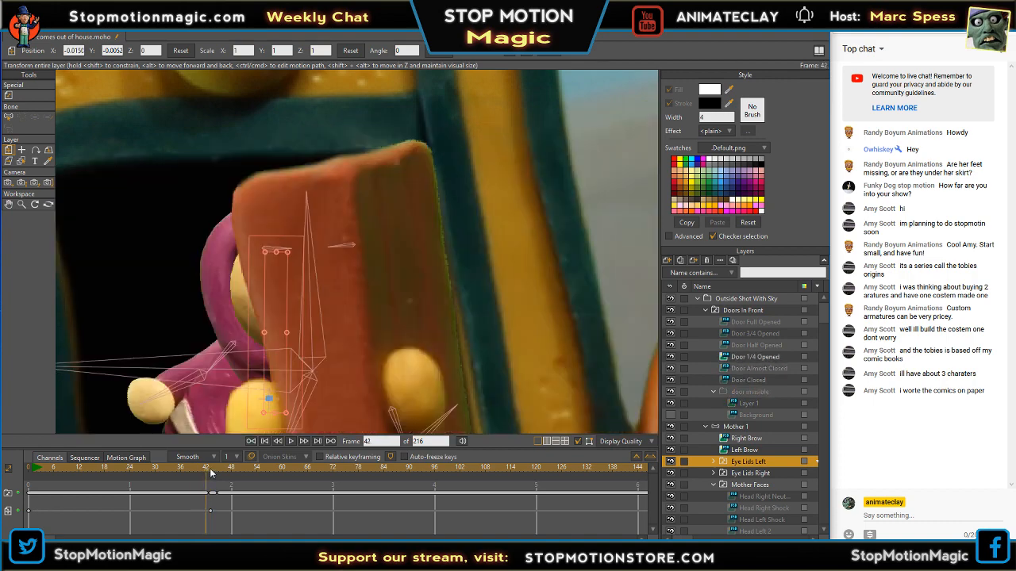
drag(210, 473, 184, 473)
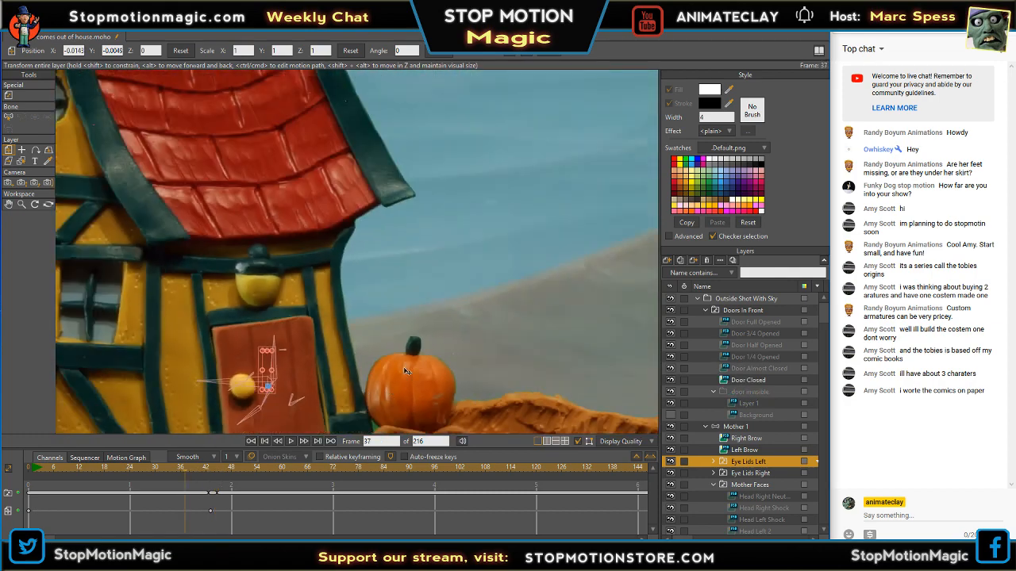
drag(407, 371, 465, 262)
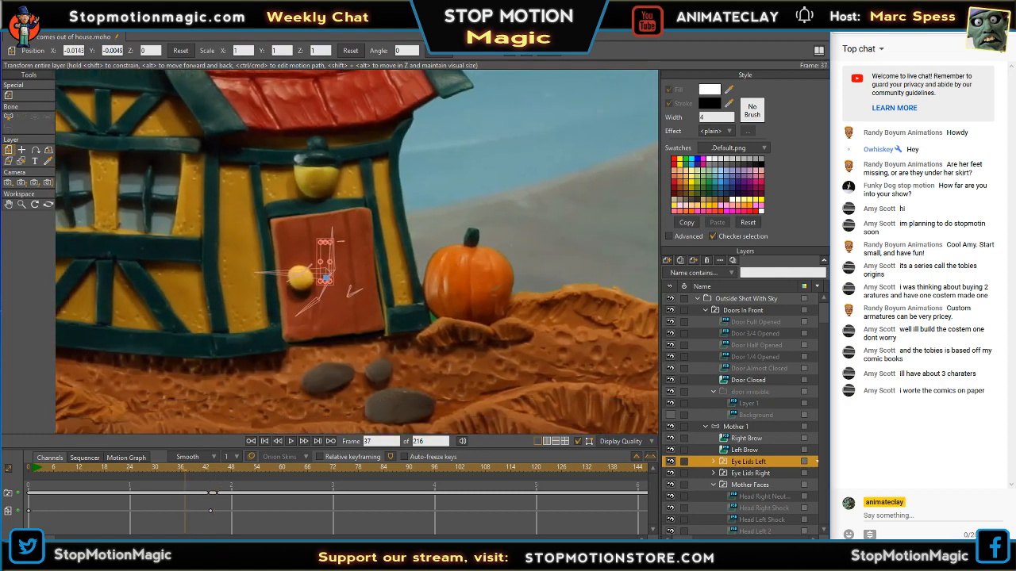
click(746, 299)
click(291, 441)
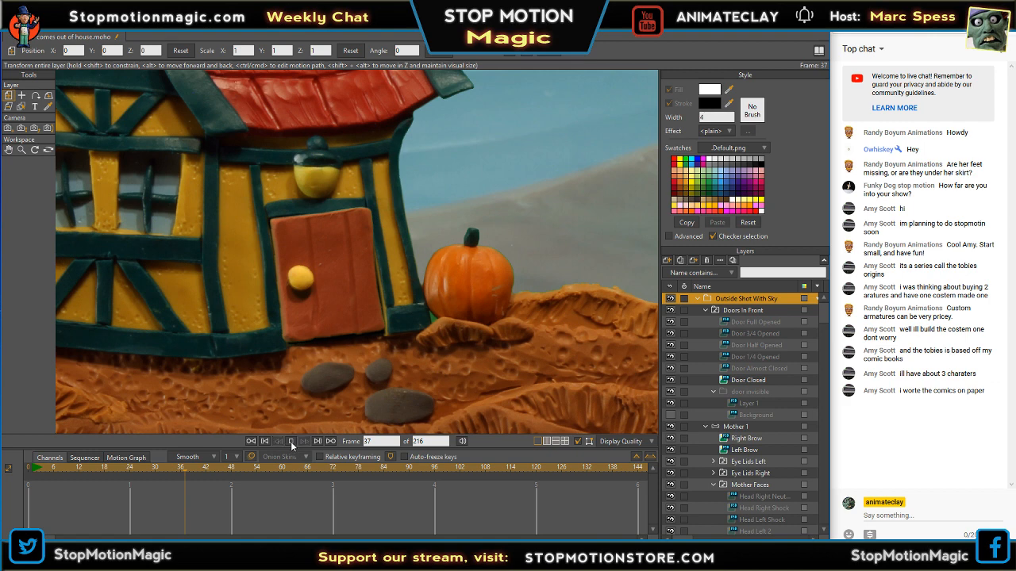
click(291, 441)
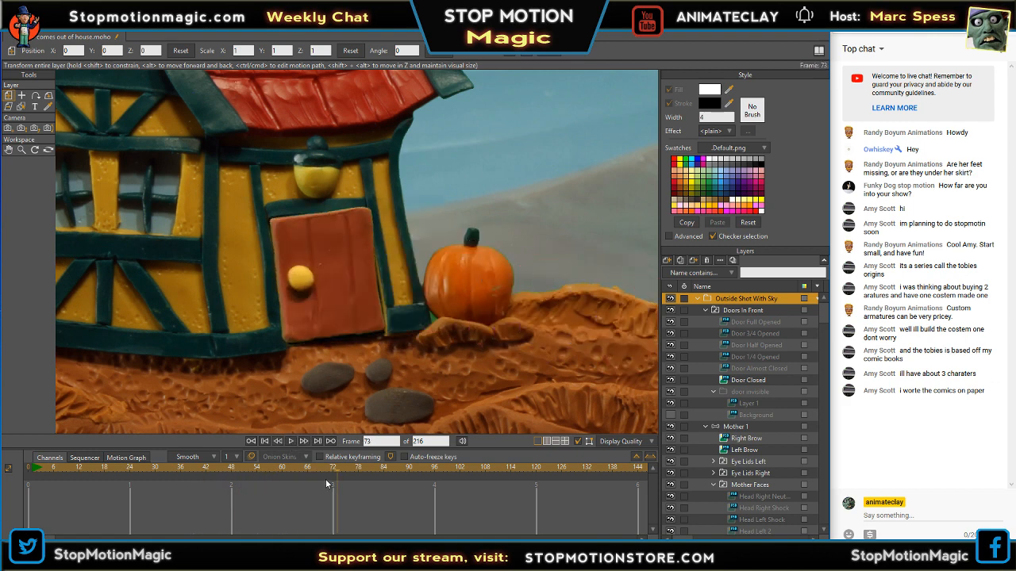
- Replay the mother's exit from the house, once from frame 27 and once from frame 35
drag(337, 472, 142, 469)
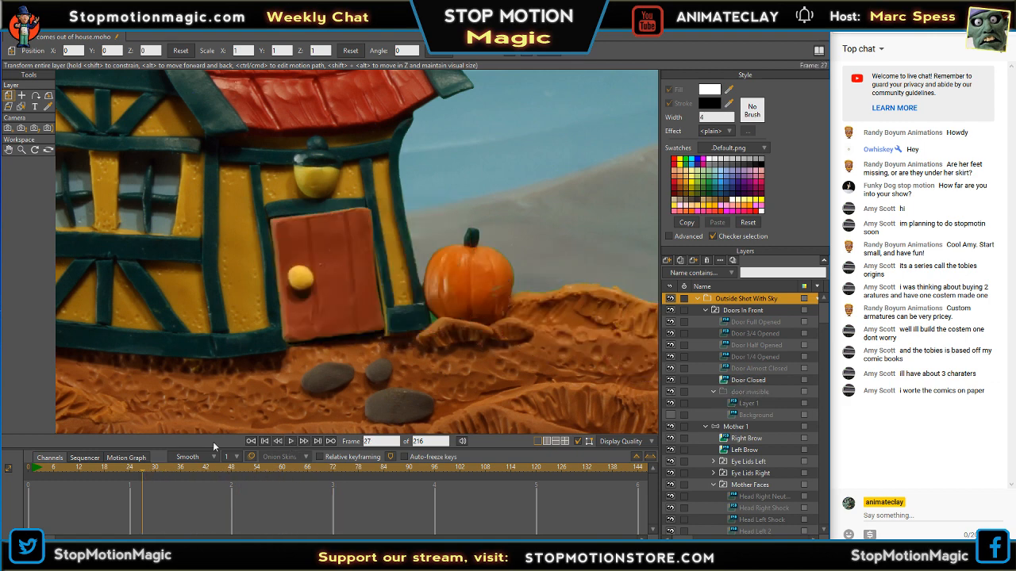
click(291, 441)
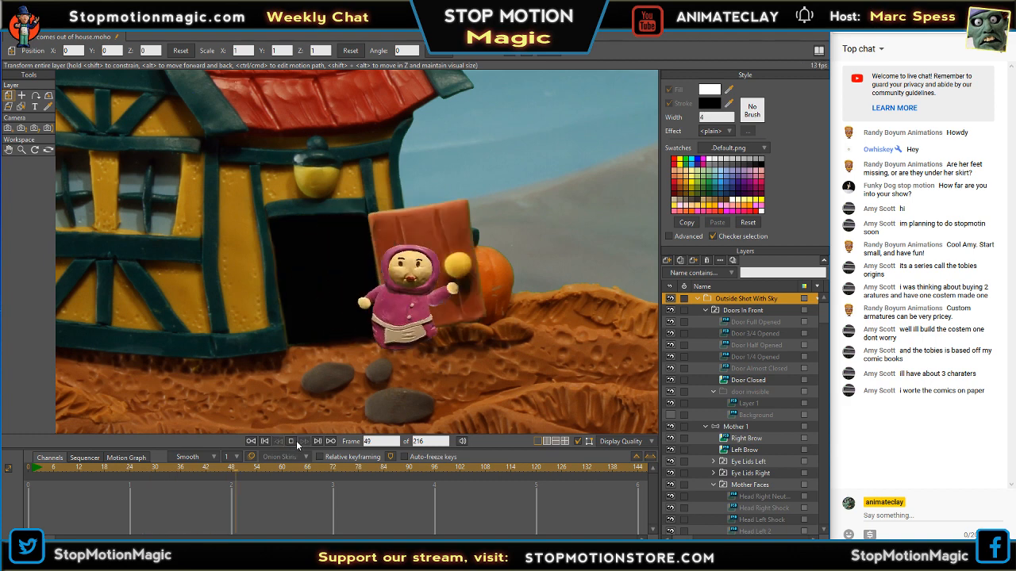
click(291, 442)
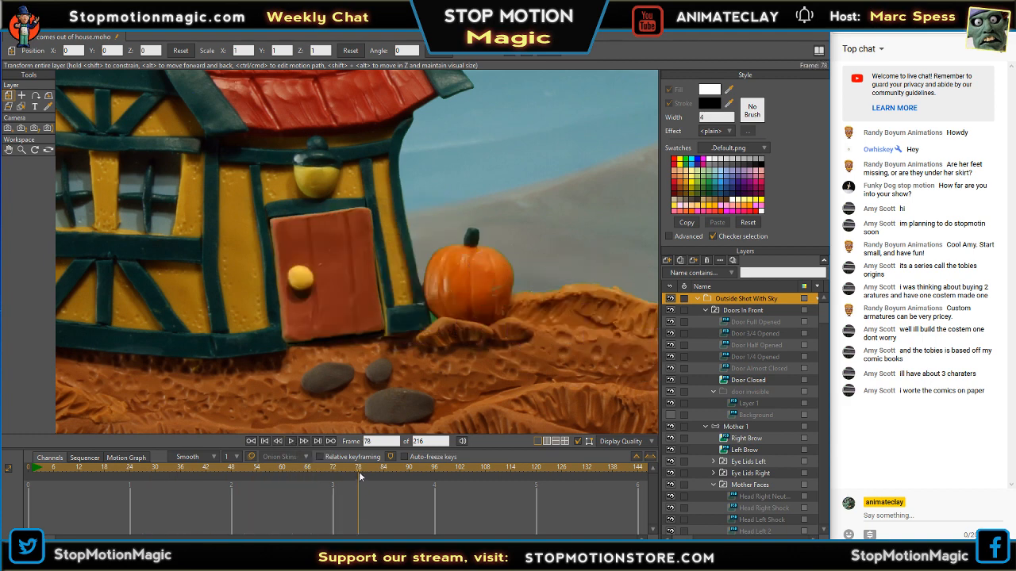
drag(359, 474, 176, 468)
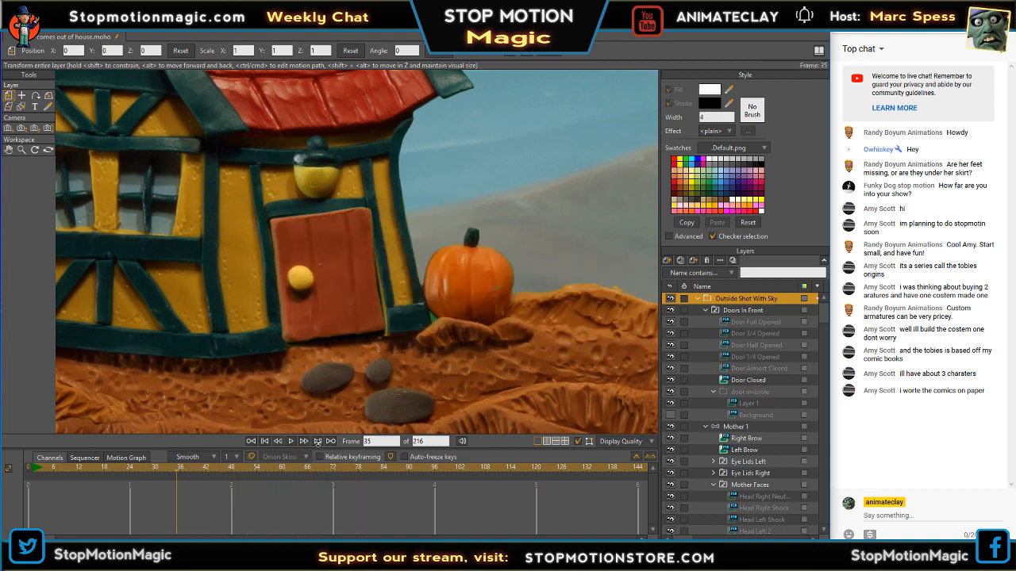
click(291, 441)
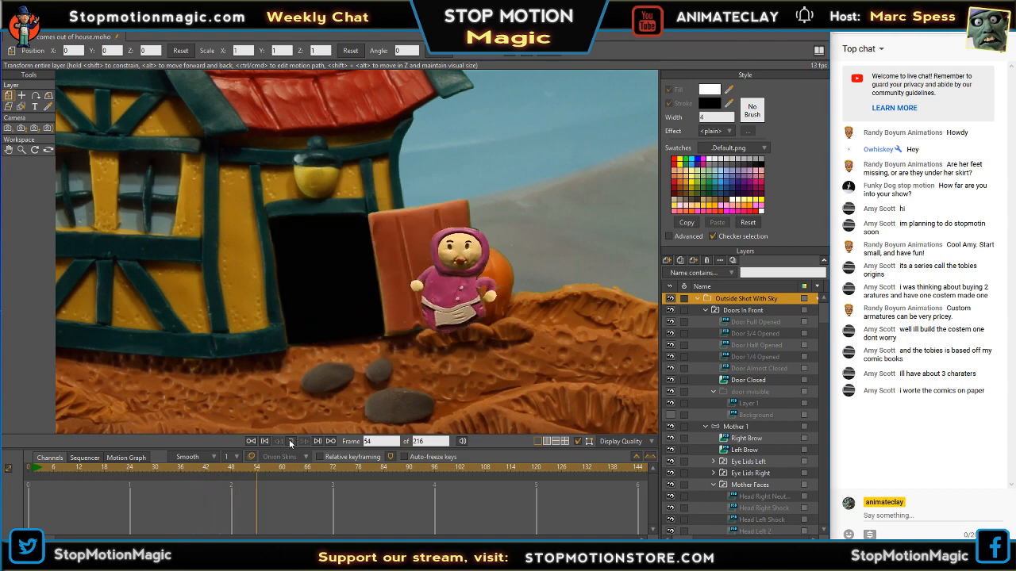
click(291, 441)
- Scrub through frame 74 to frame 113 to review the mother's walk toward the tree, and examine her face up close
scroll(518, 338, down, 3)
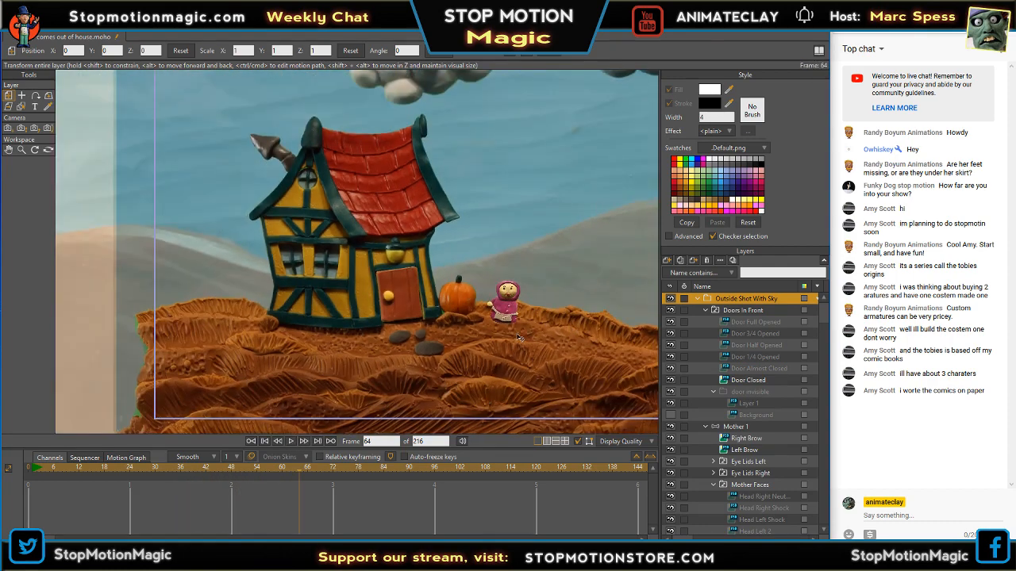
drag(520, 338, 442, 355)
scroll(495, 339, up, 5)
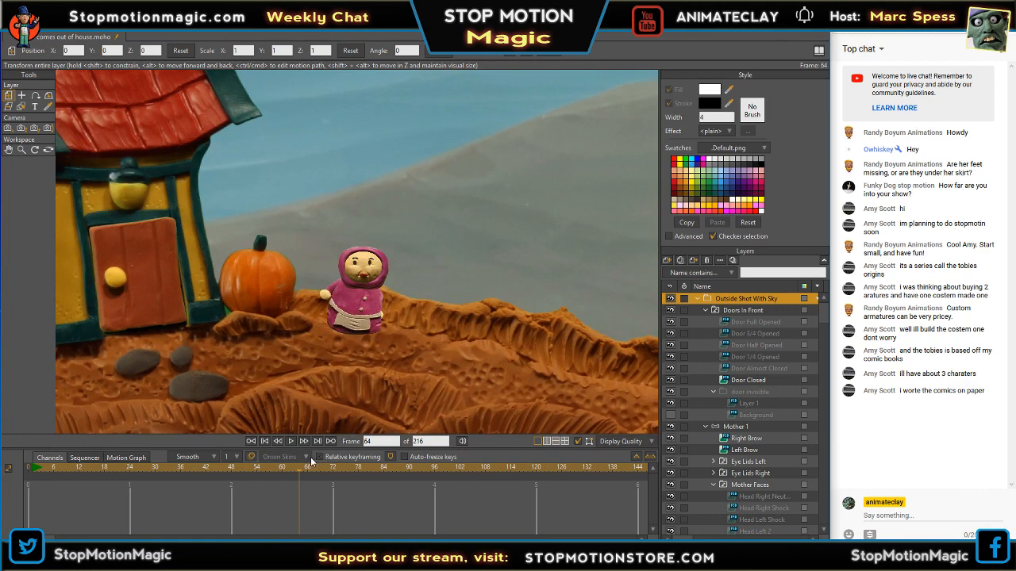
drag(301, 481, 342, 470)
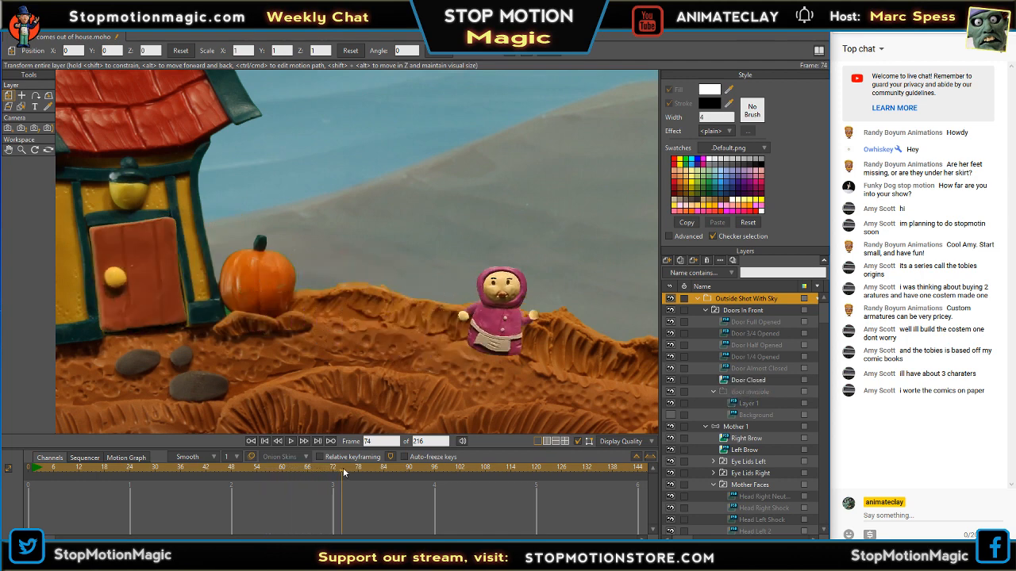
drag(551, 315, 234, 295)
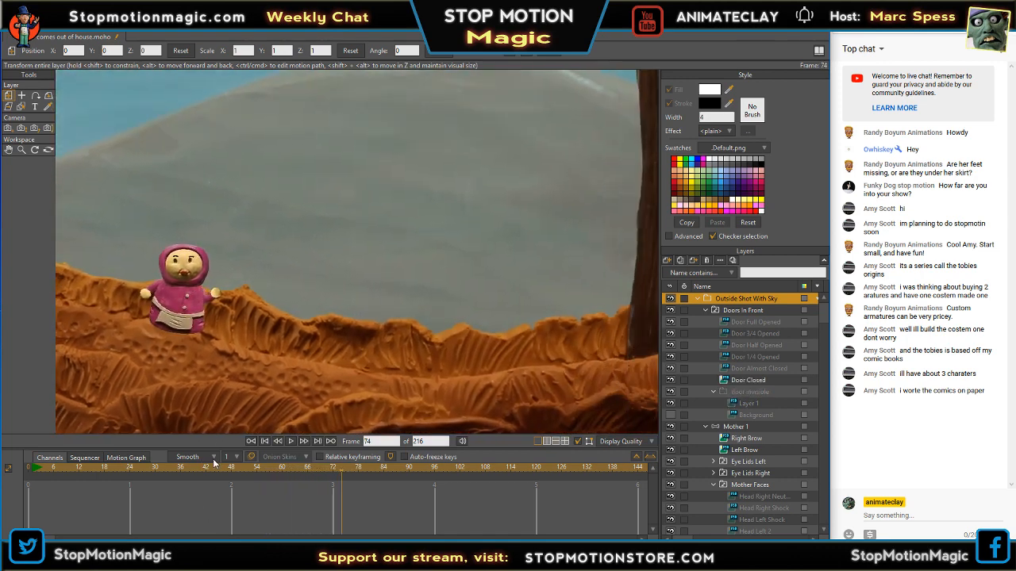
drag(334, 471, 507, 458)
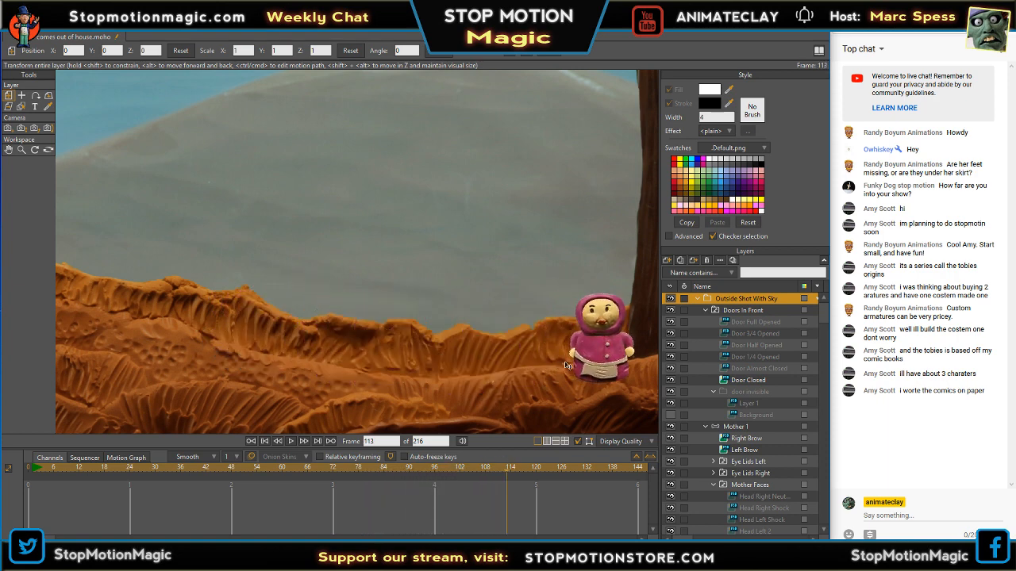
drag(550, 355, 459, 336)
scroll(459, 335, up, 5)
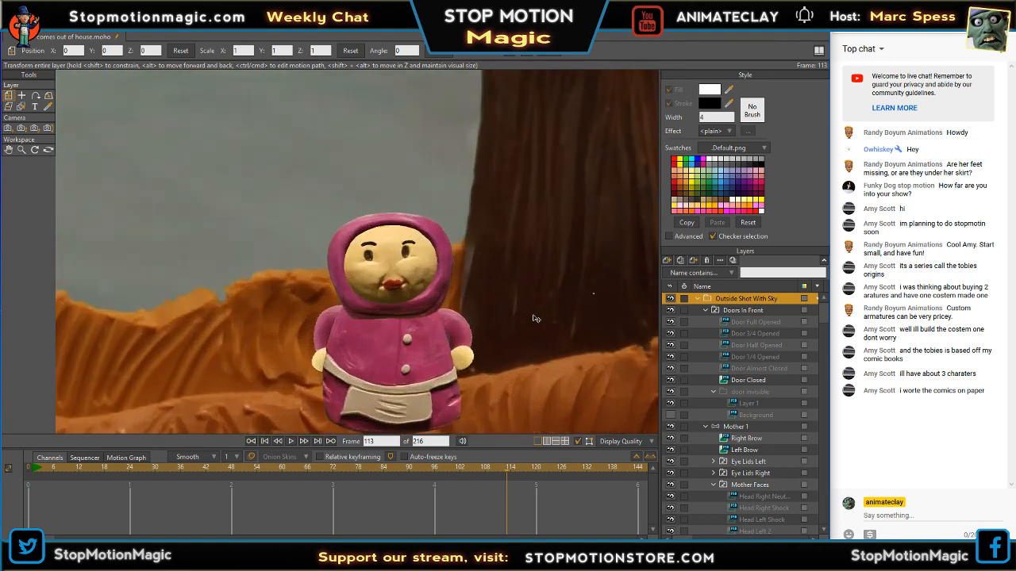
scroll(524, 307, up, 2)
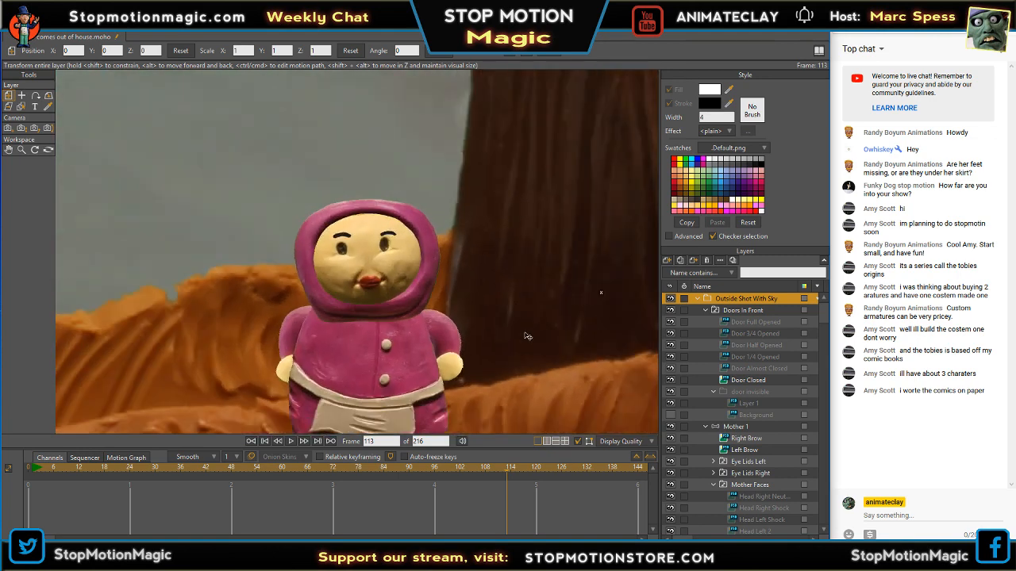
drag(530, 292, 534, 280)
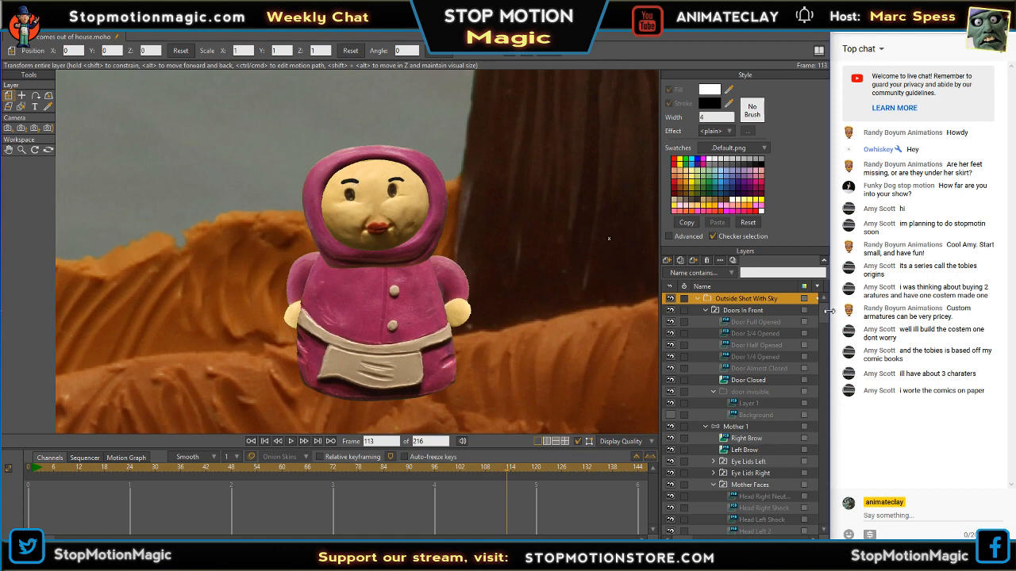
- Toggle the visibility of Right Brow and Left Brow off and back on, and inspect the Right Brow layer
mouse_move(829, 311)
mouse_down()
mouse_move(835, 396)
mouse_move(833, 330)
mouse_up()
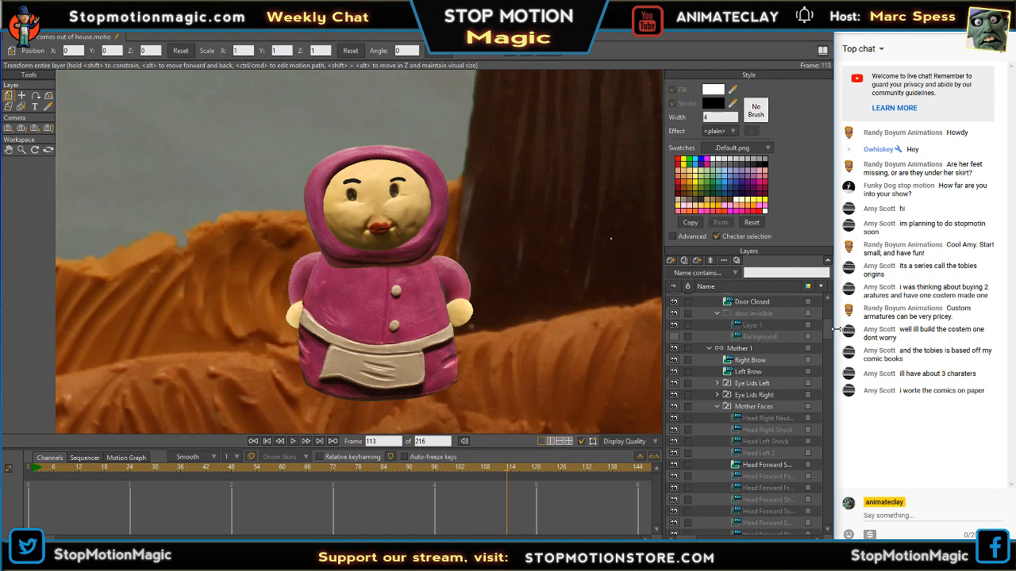
click(675, 361)
click(674, 361)
click(675, 372)
click(674, 372)
click(742, 360)
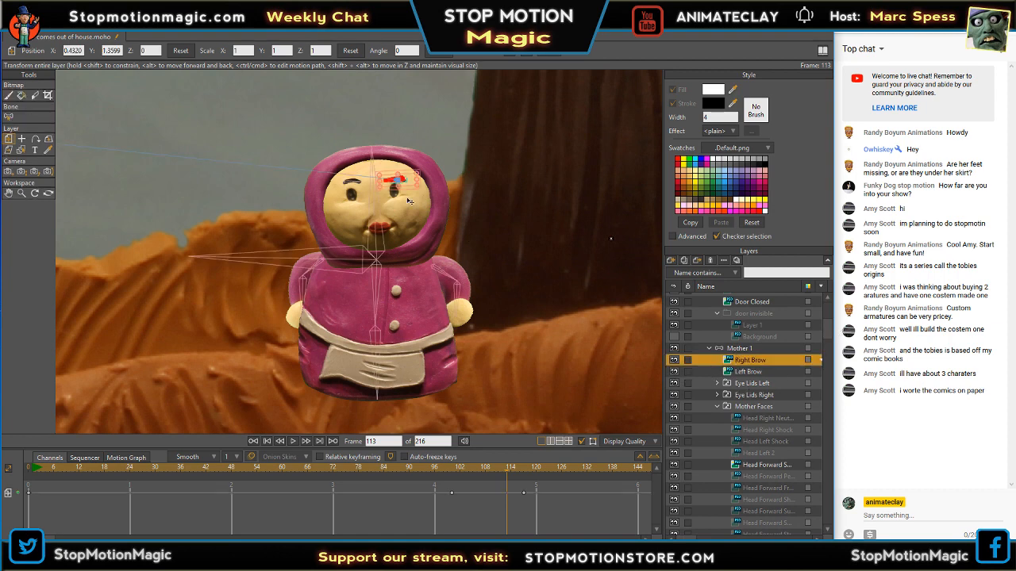
scroll(409, 201, up, 5)
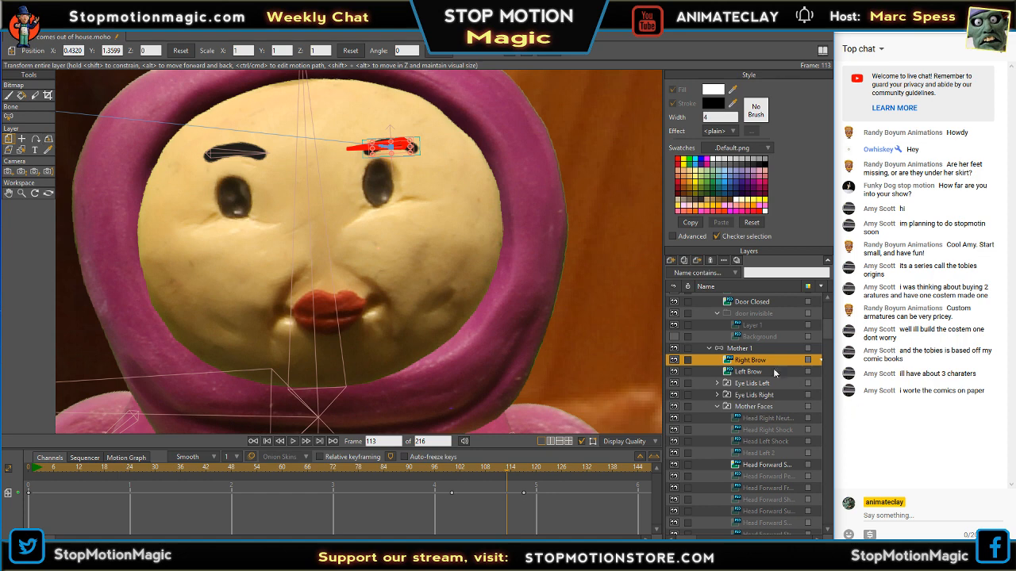
- At frame 113, raise the inner ends of both brow bones of Mother 1 with the Manipulate Bones tool
click(742, 349)
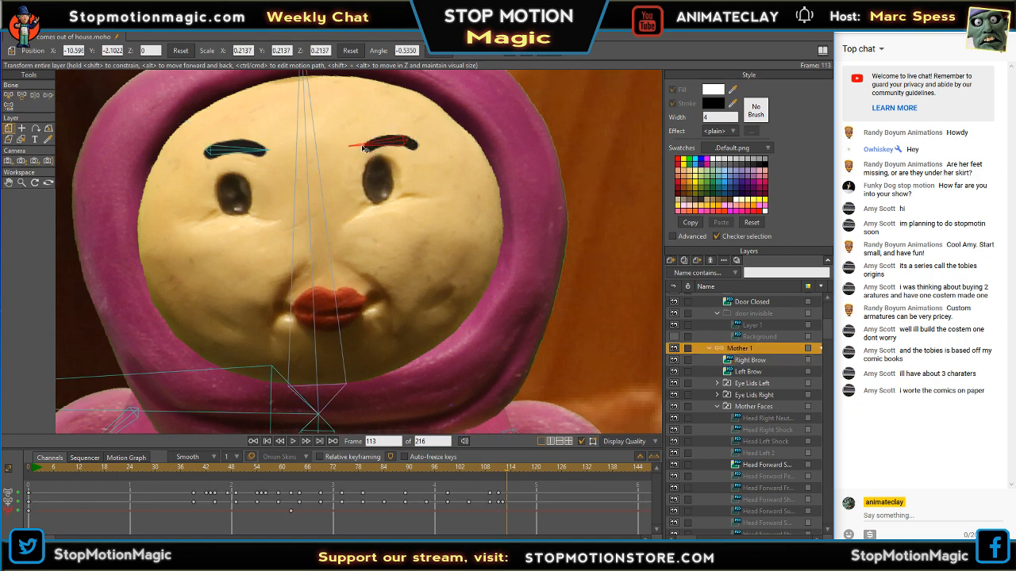
click(35, 95)
mouse_move(375, 150)
mouse_down()
mouse_move(372, 129)
mouse_move(411, 152)
mouse_move(378, 149)
mouse_up()
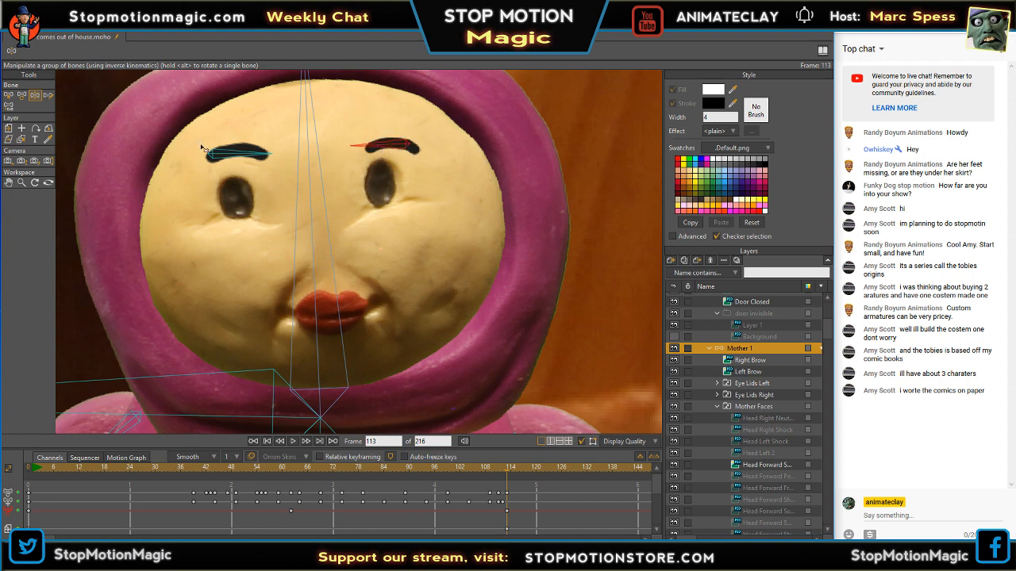
drag(248, 159, 250, 147)
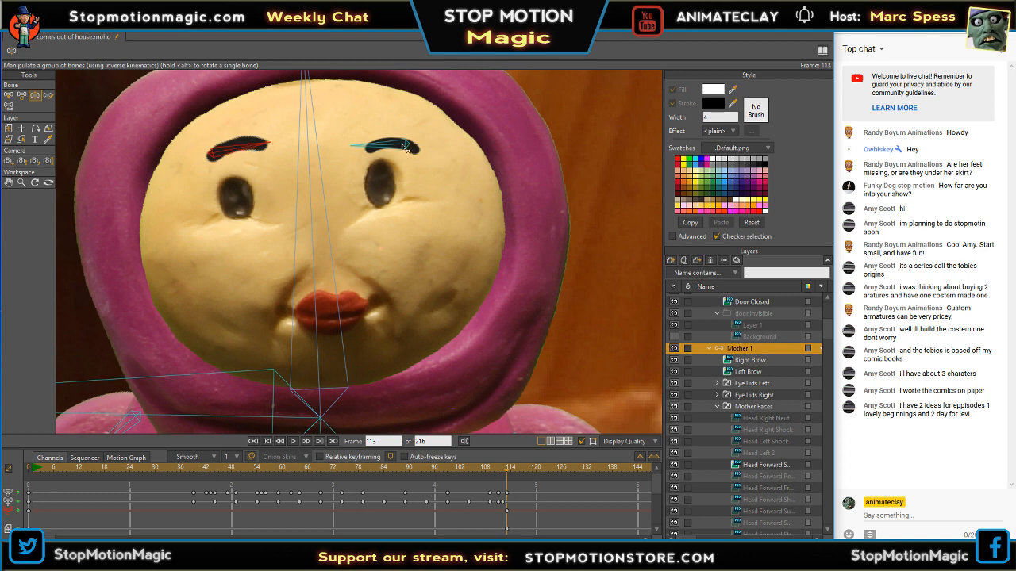
drag(380, 146, 377, 135)
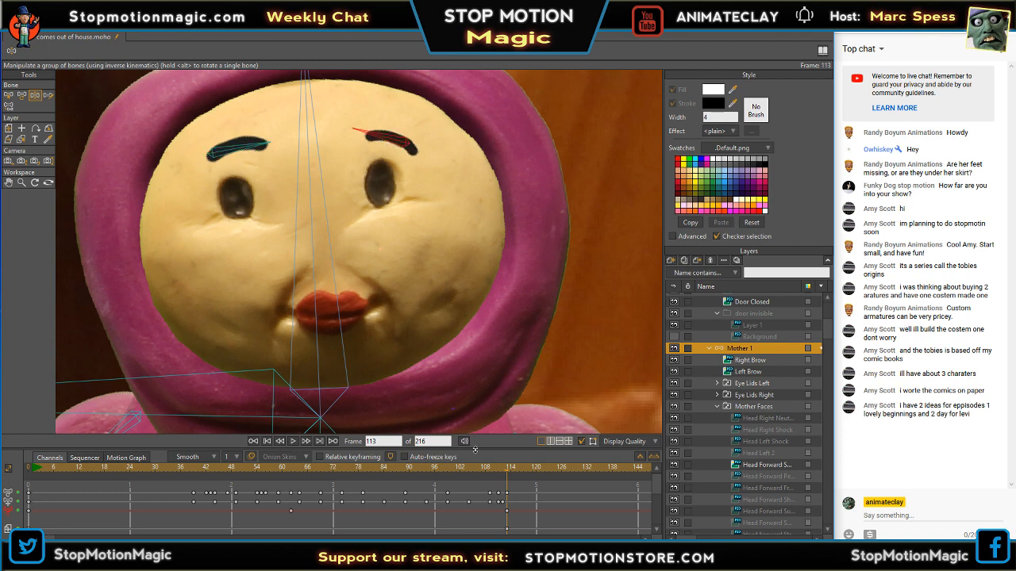
- Scrub back and forth between frame 114 and frame 120 to review the mother's raised brows in a wider view
mouse_move(508, 474)
mouse_down()
mouse_move(475, 476)
mouse_move(511, 486)
mouse_up()
scroll(831, 339, down, 3)
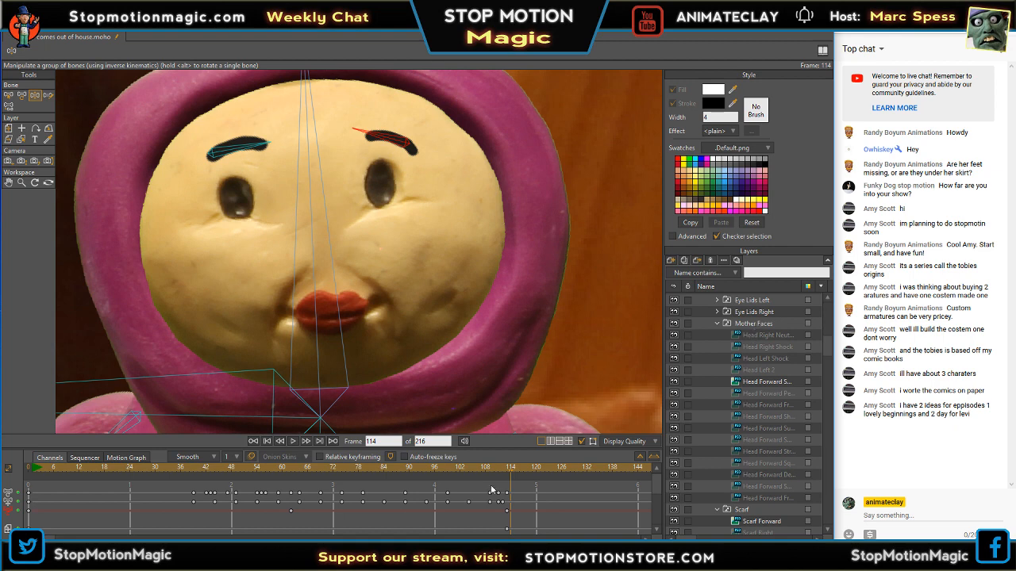
scroll(536, 427, down, 3)
scroll(567, 389, down, 3)
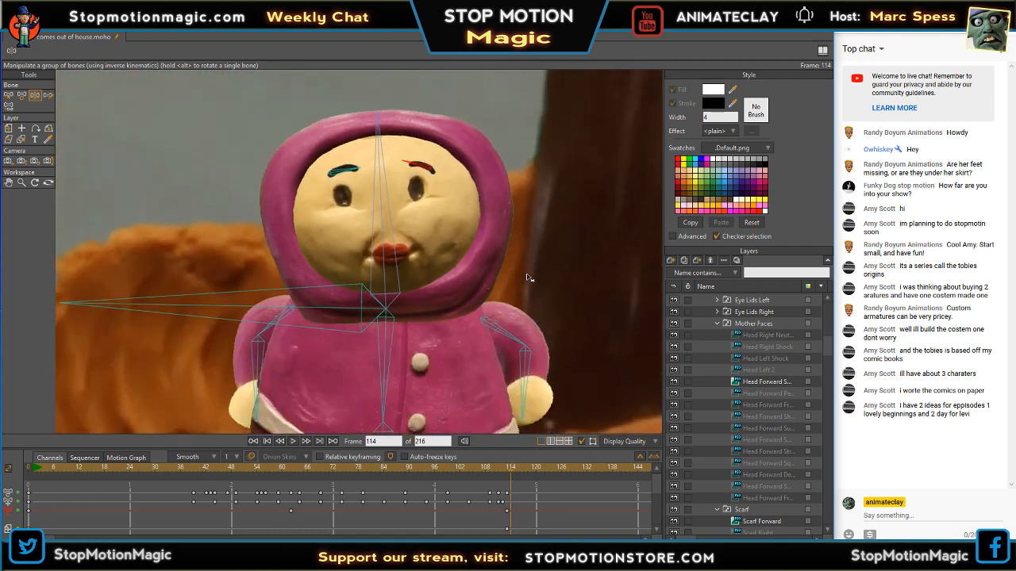
drag(512, 471, 535, 472)
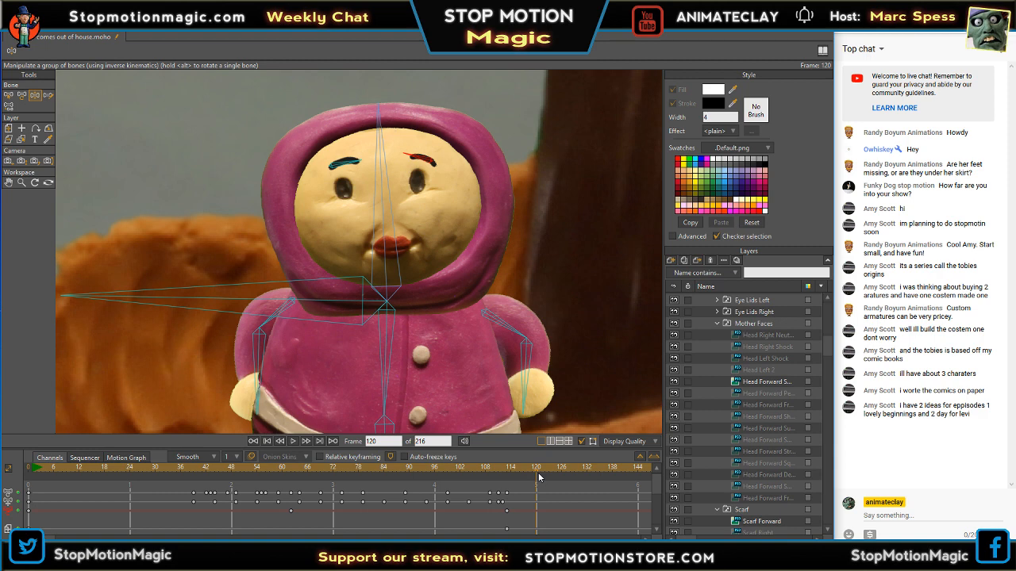
drag(539, 476, 512, 471)
click(509, 471)
click(505, 473)
- At frame 131, switch the Mother Faces layer to Head Right Neutral
drag(553, 476, 575, 482)
right_click(753, 325)
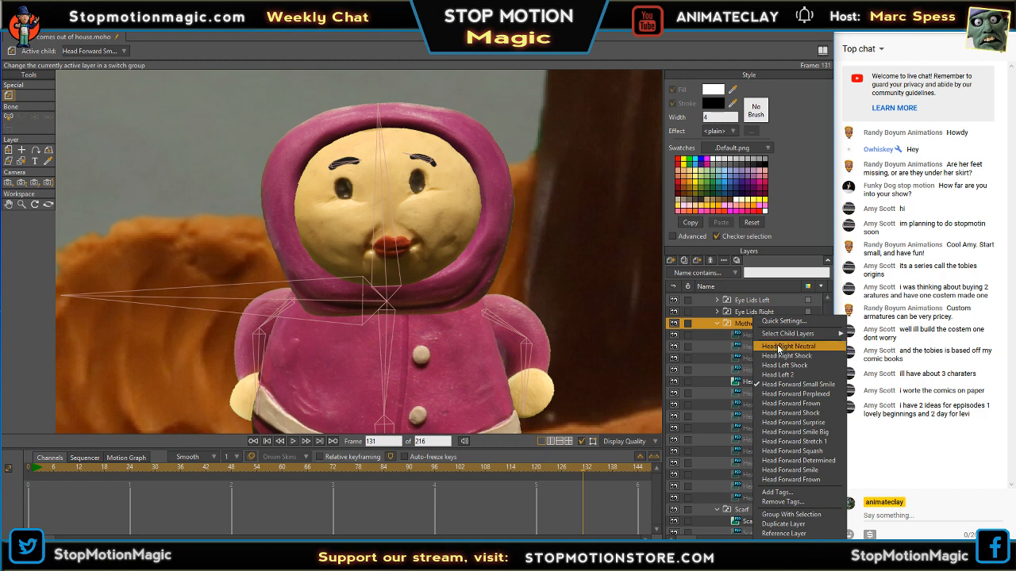
click(779, 347)
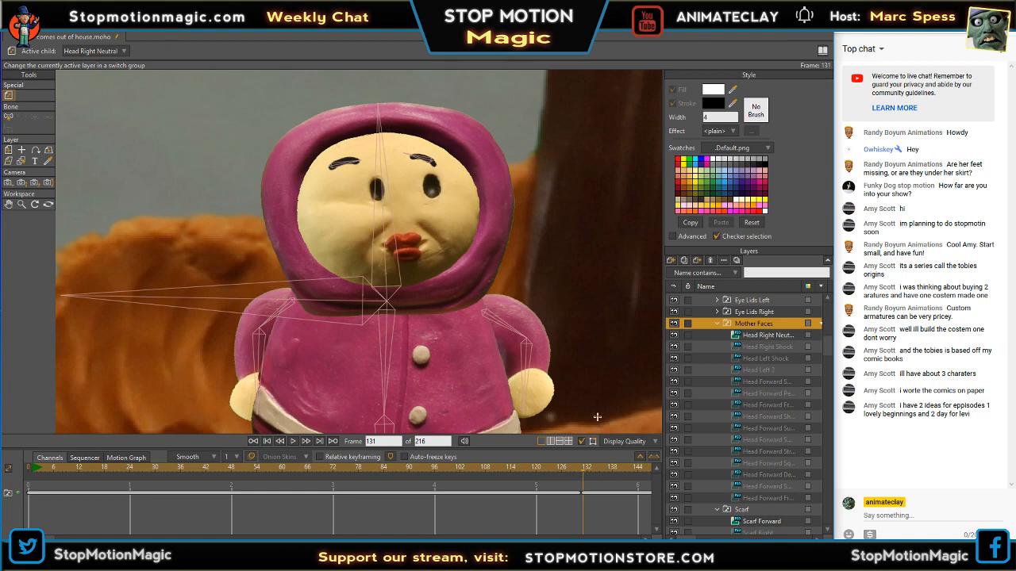
scroll(558, 345, up, 3)
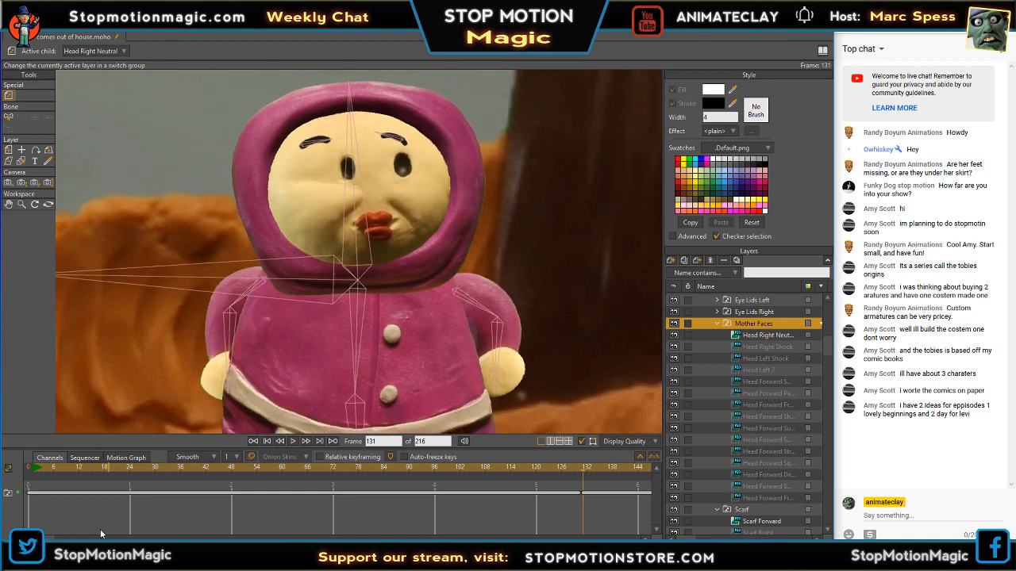
- At frame 143, try Head Left Shock on the Mother Faces layer, then switch it to Head Right Shock
scroll(337, 500, right, 5)
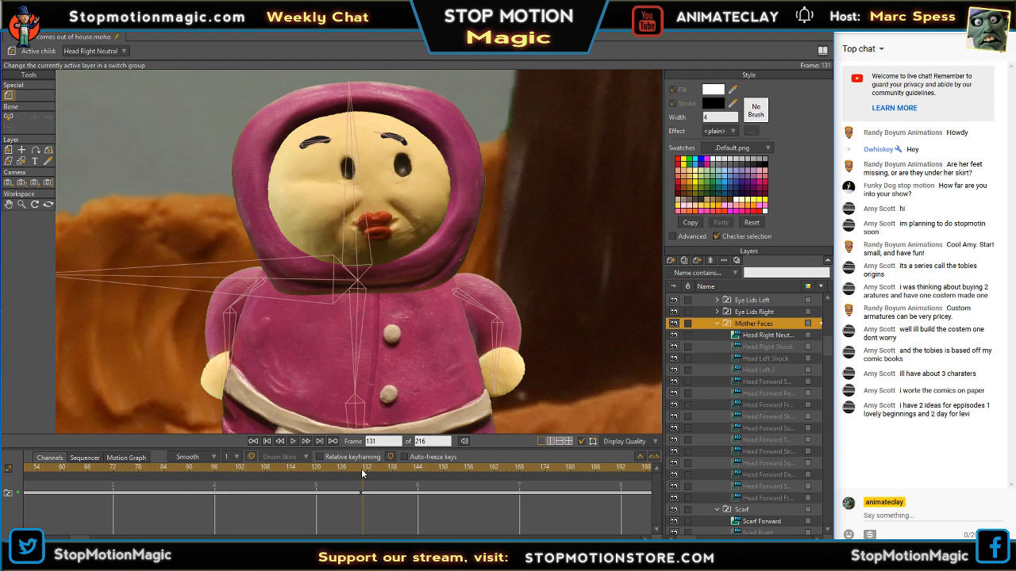
drag(363, 474, 413, 475)
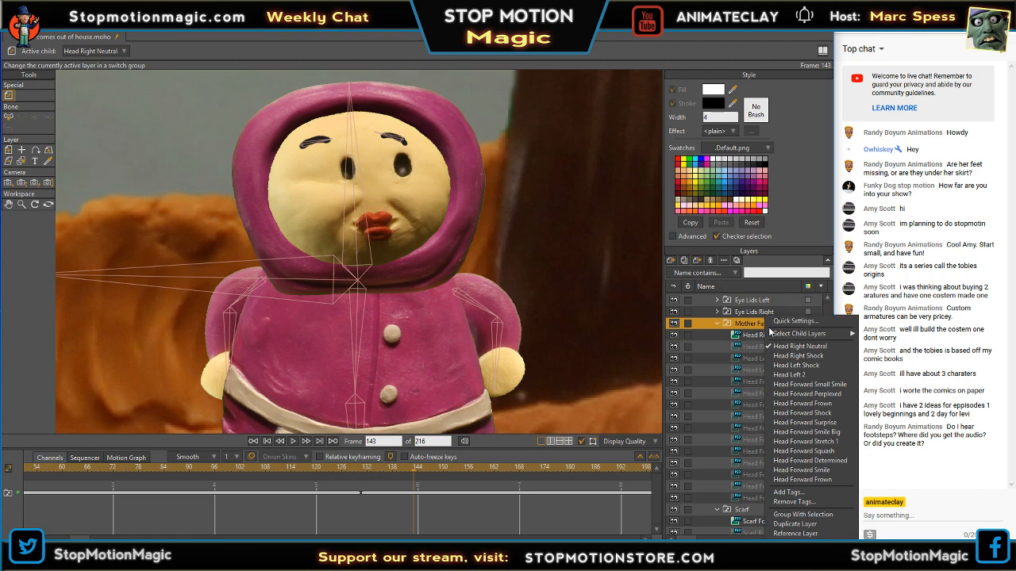
click(773, 365)
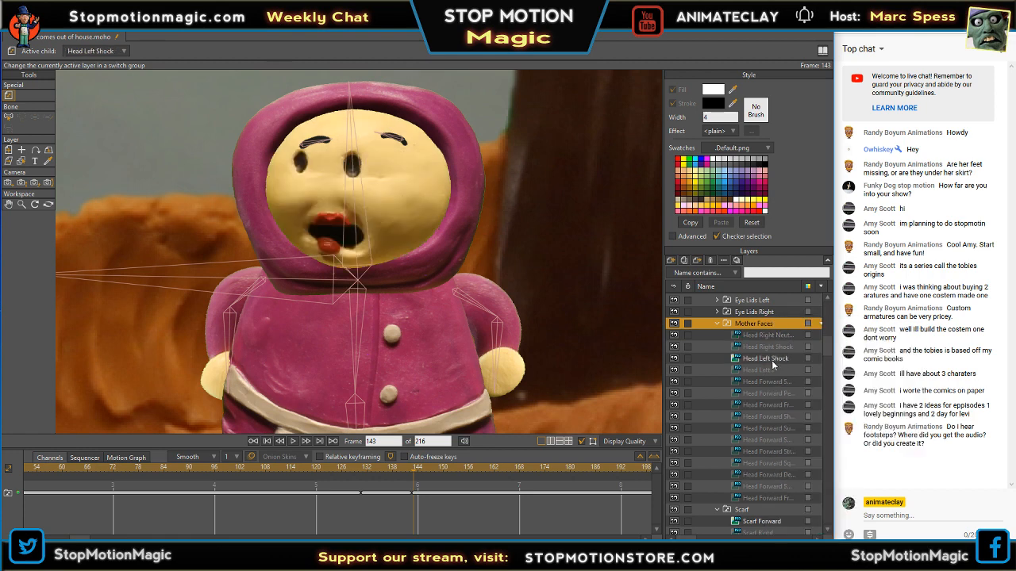
right_click(757, 326)
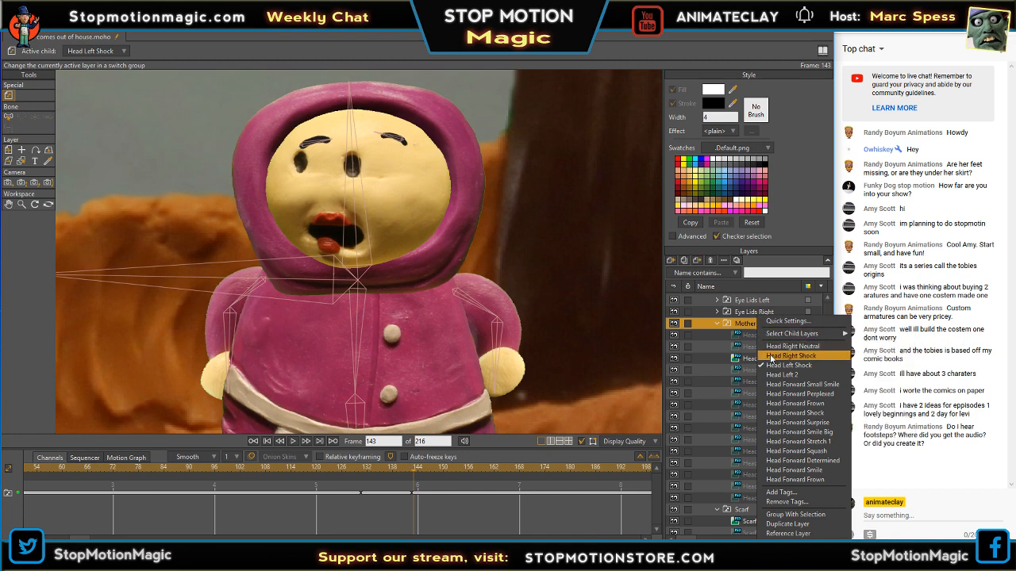
click(770, 355)
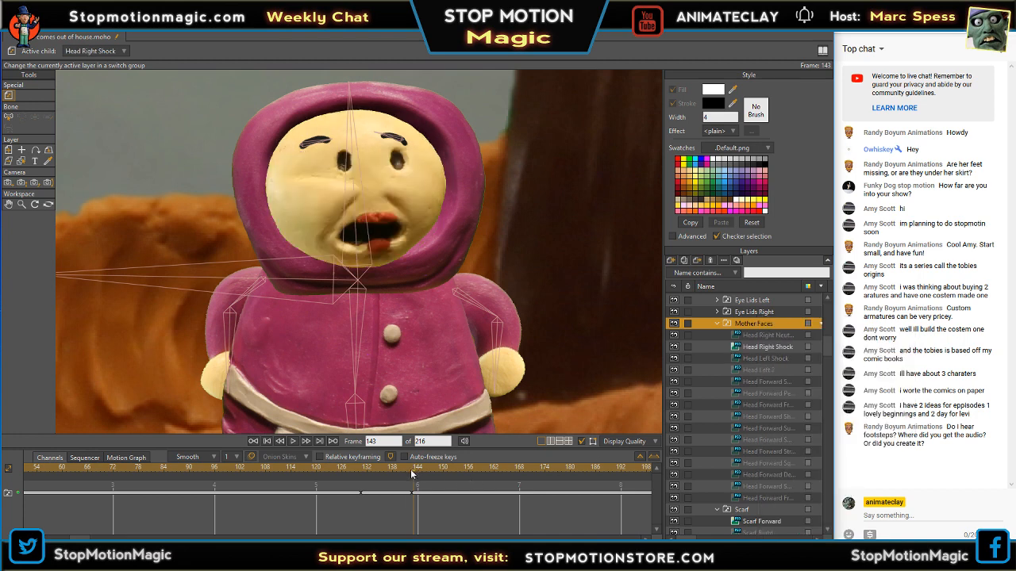
- Play back the mother's face changes beside the tree, once from frame 107 and once from frame 112
drag(412, 474, 353, 476)
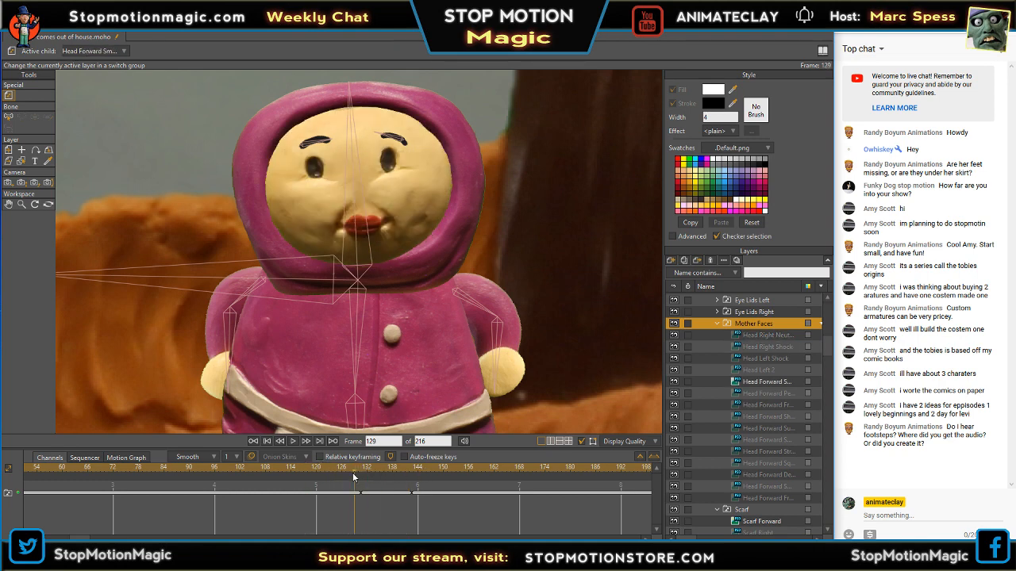
scroll(528, 211, down, 5)
drag(570, 158, 490, 283)
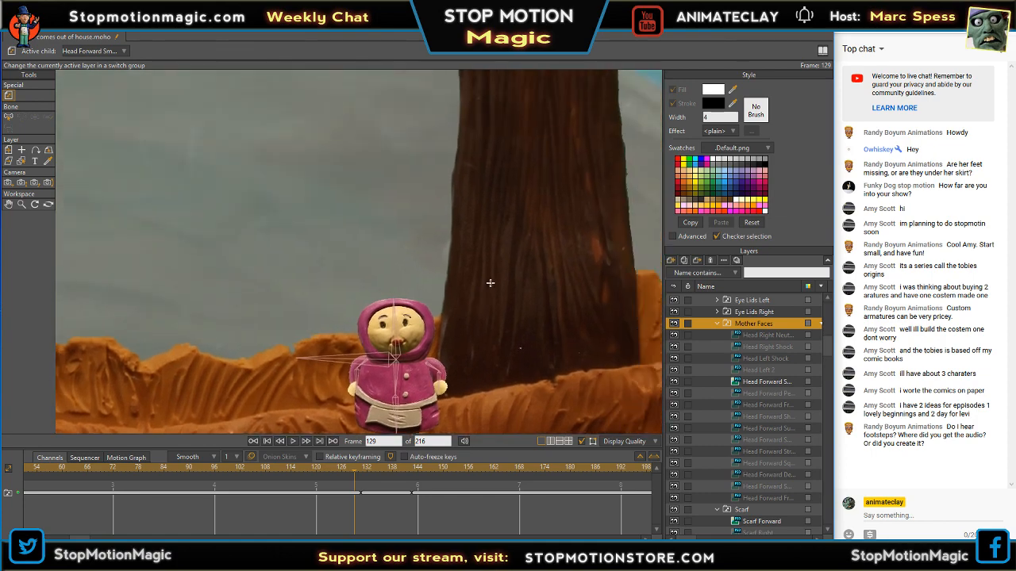
scroll(509, 230, down, 5)
mouse_move(520, 240)
mouse_down()
mouse_move(470, 324)
mouse_move(521, 221)
mouse_up()
scroll(481, 260, up, 5)
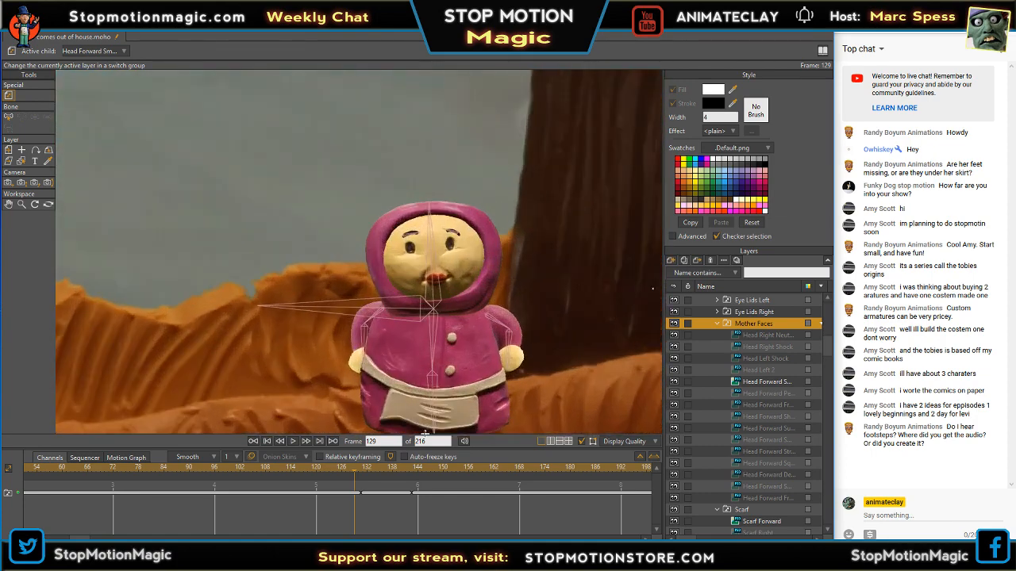
drag(353, 474, 261, 477)
scroll(319, 379, down, 5)
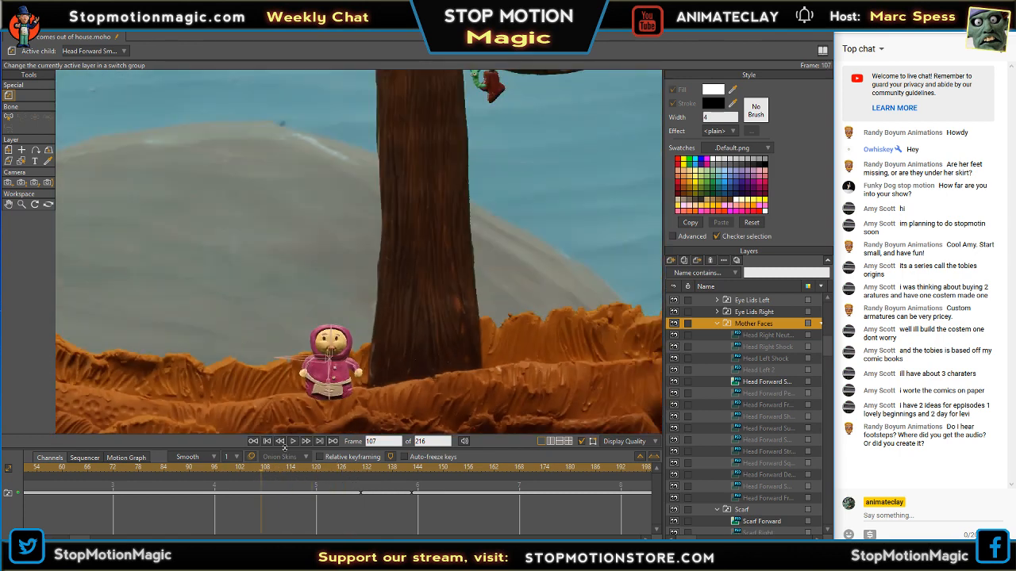
click(292, 442)
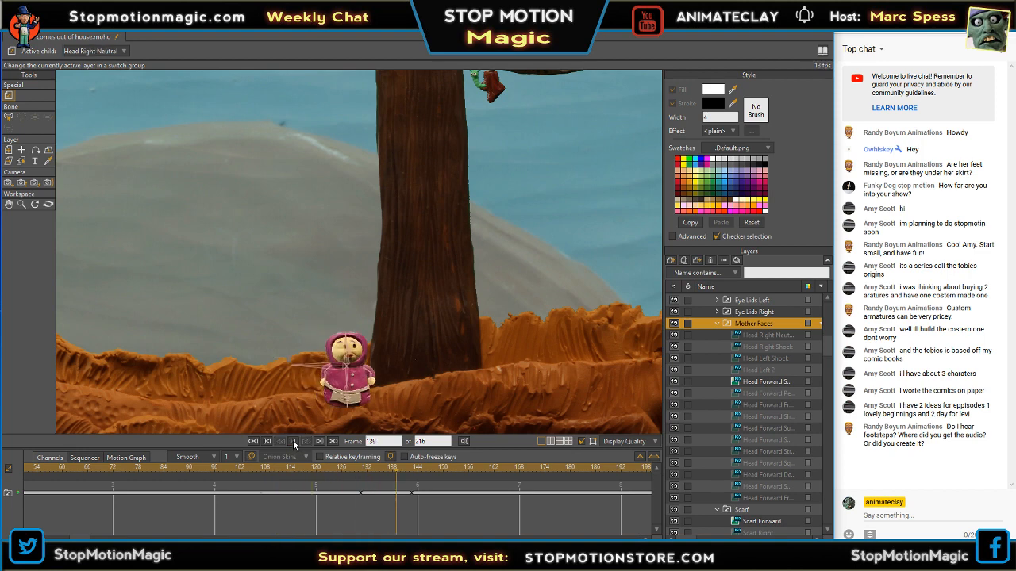
click(293, 444)
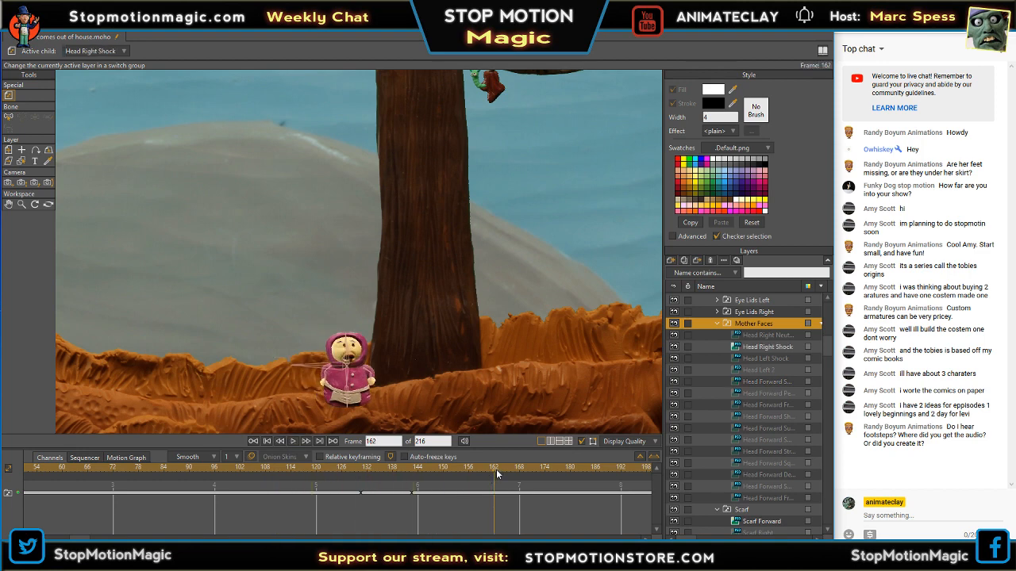
drag(496, 469, 282, 470)
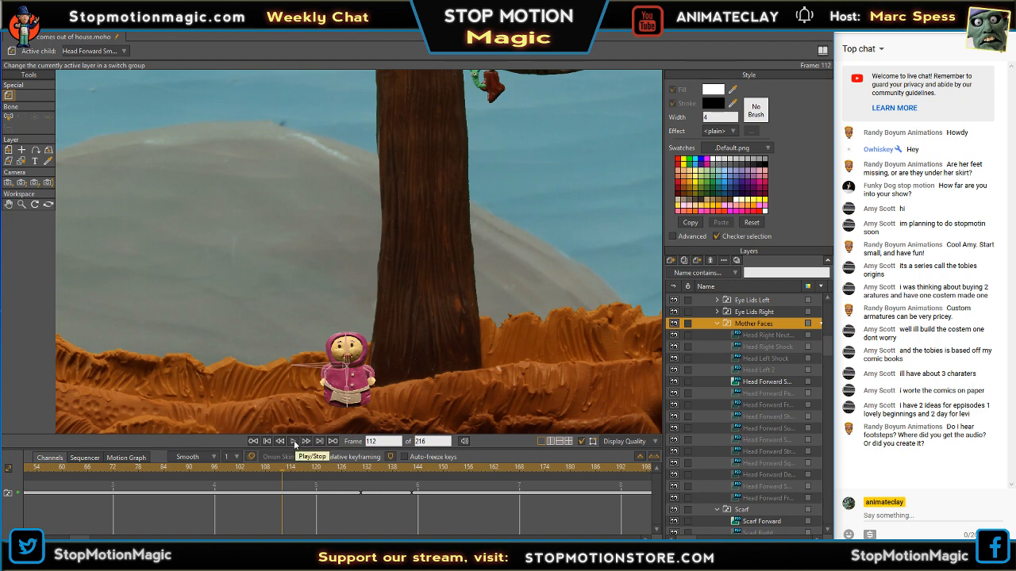
click(294, 443)
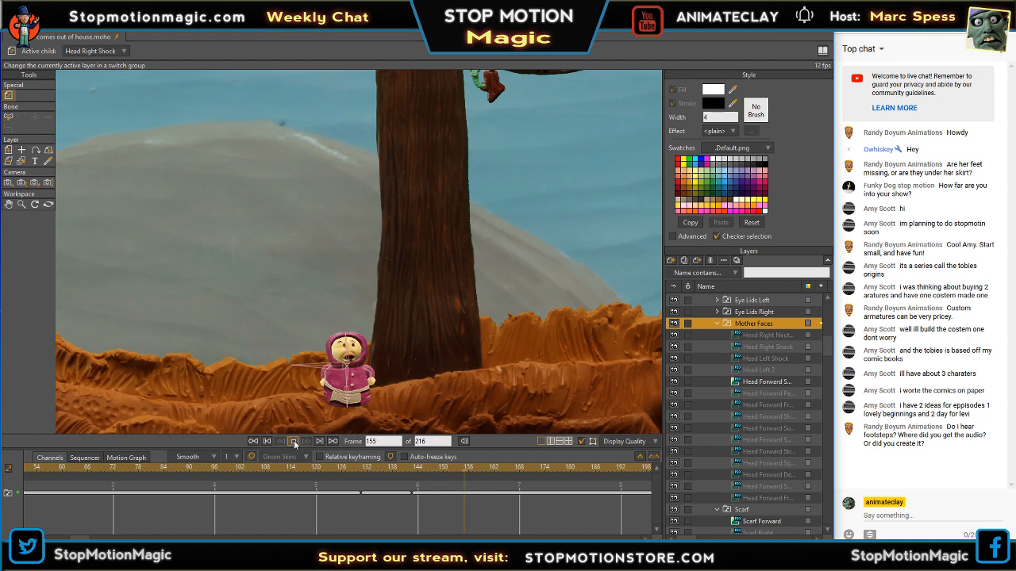
click(294, 443)
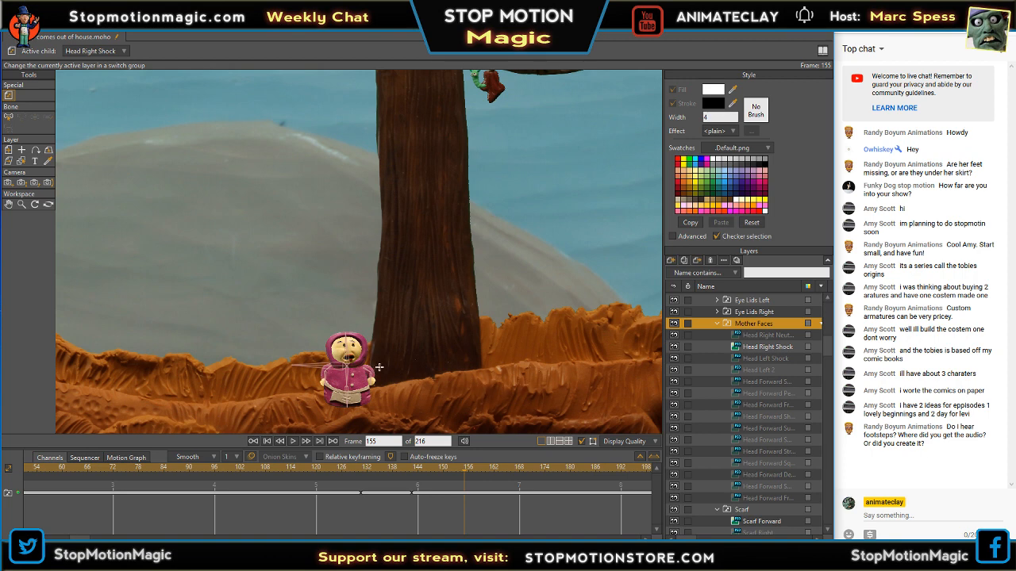
- Return to frame 131 and switch the Scarf layer to Scarf Right to match the turned face
scroll(379, 367, up, 3)
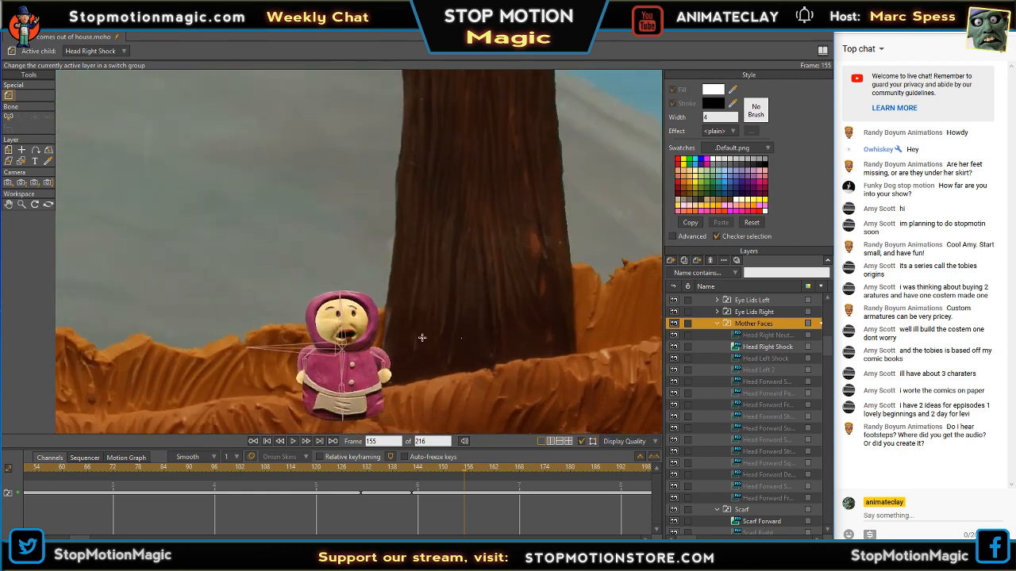
scroll(422, 338, up, 2)
scroll(509, 296, up, 2)
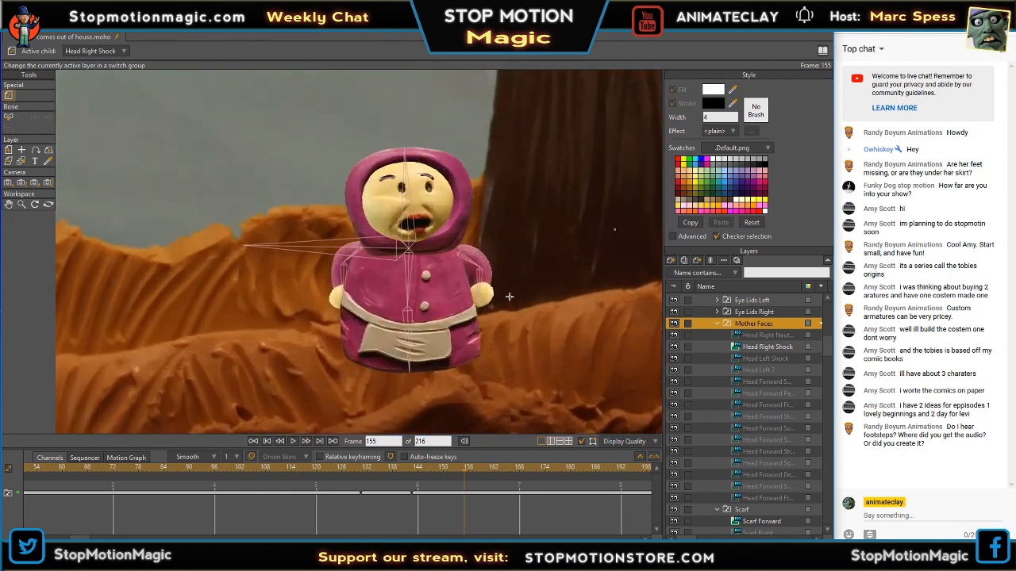
click(459, 471)
drag(421, 473, 363, 469)
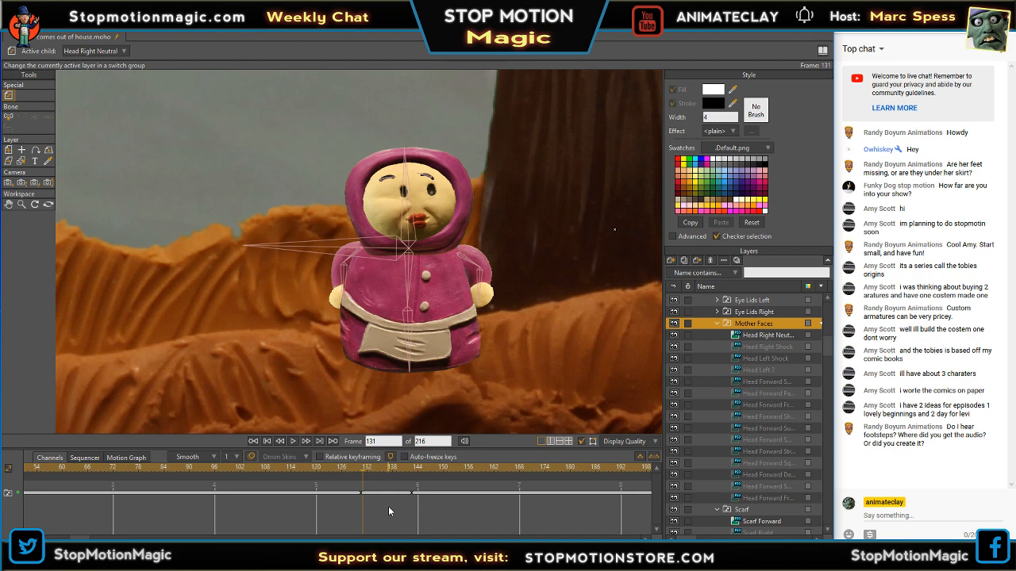
drag(462, 390, 465, 376)
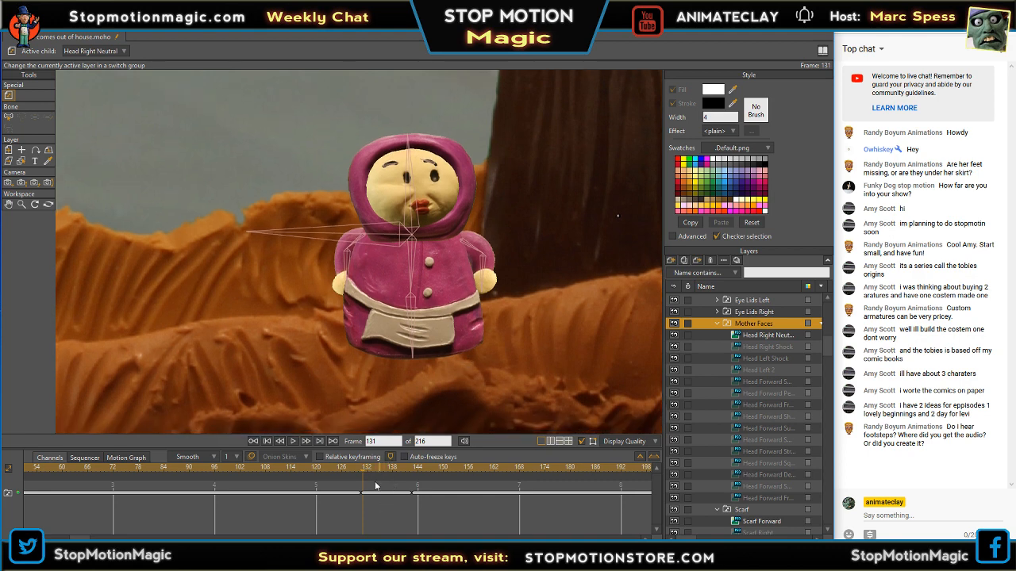
scroll(828, 351, down, 5)
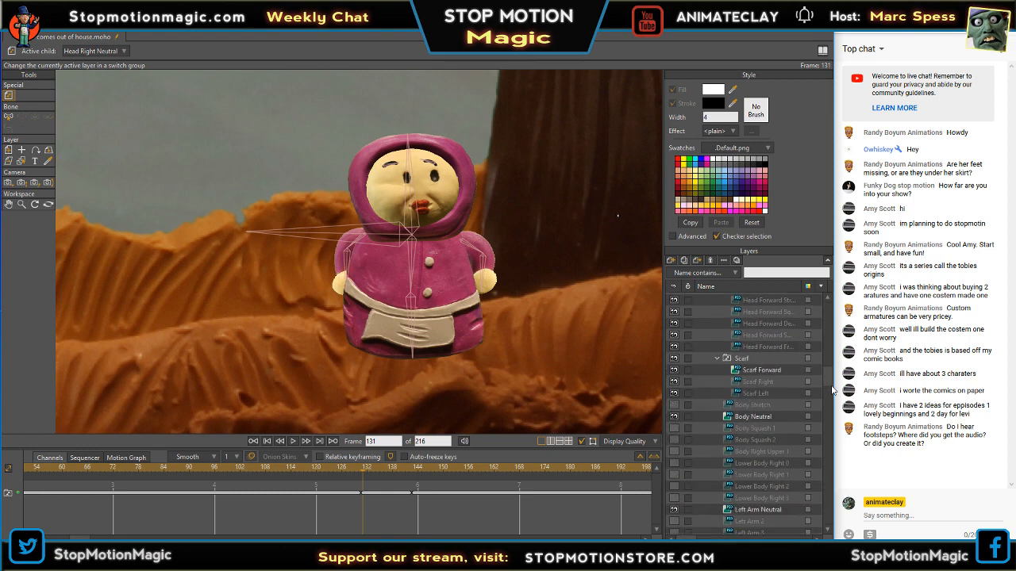
right_click(753, 309)
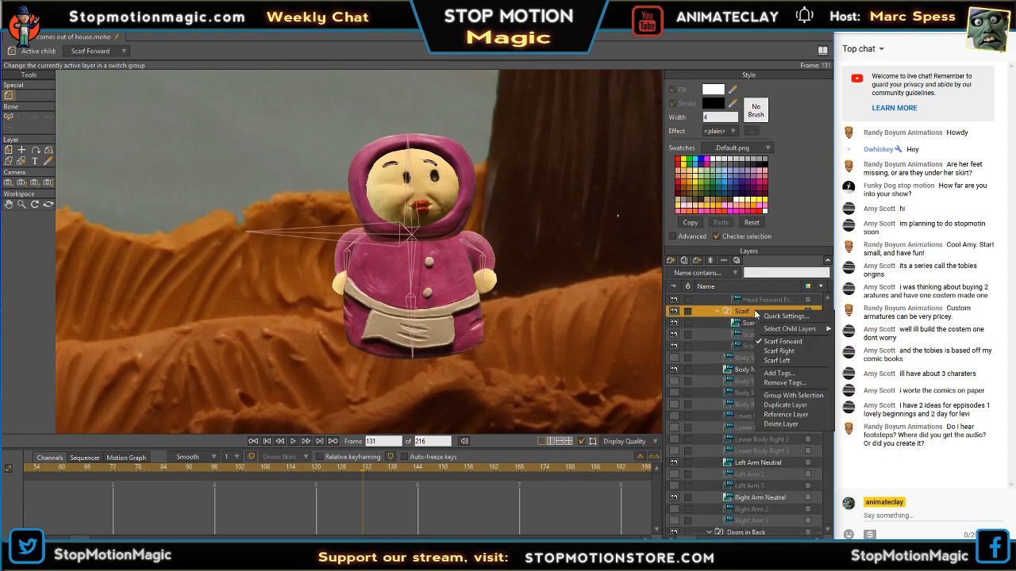
click(764, 350)
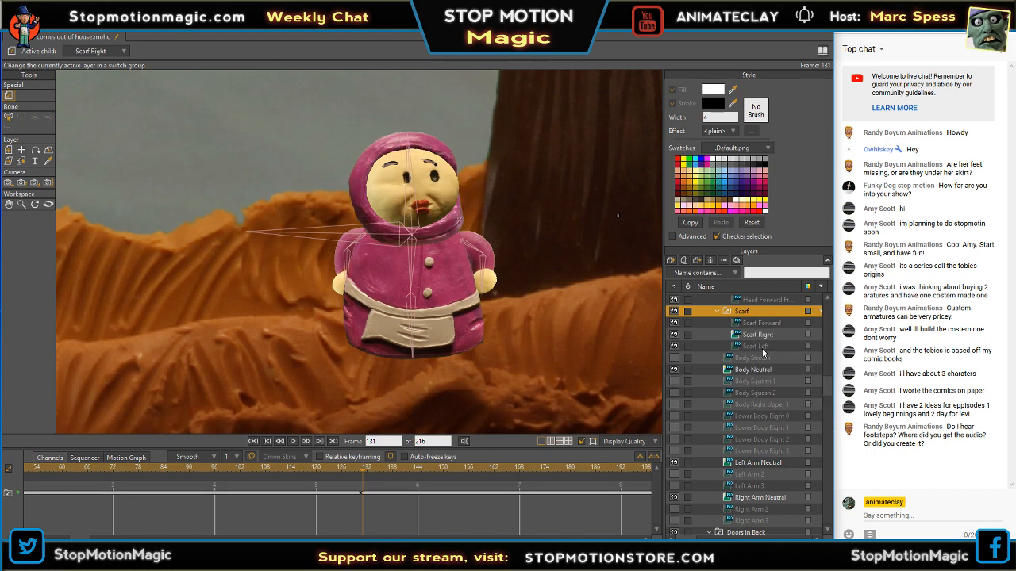
- Compare the scarf and face at frames 125 and 133, and return to frame 131
click(335, 474)
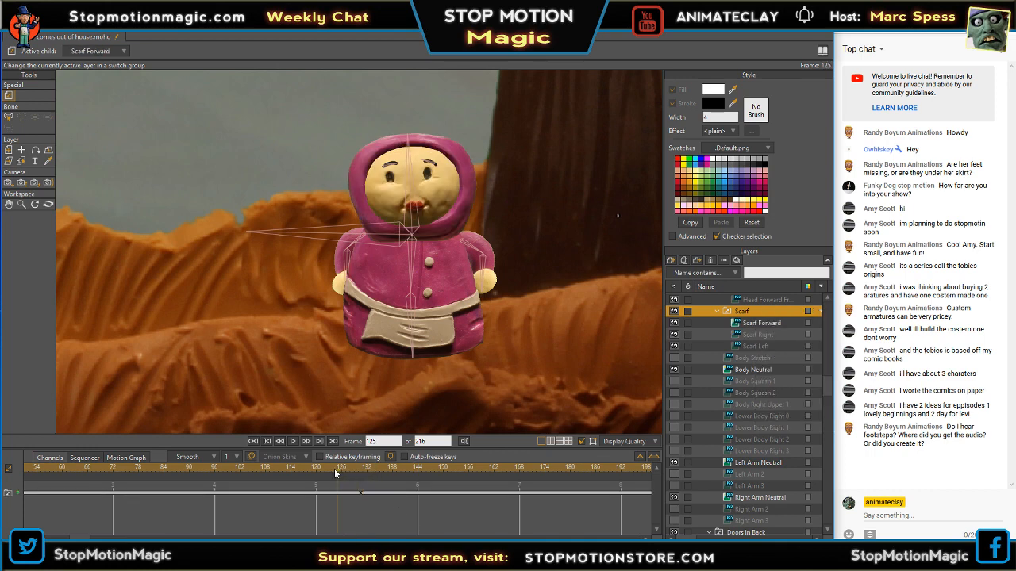
drag(335, 474, 371, 480)
scroll(473, 153, up, 5)
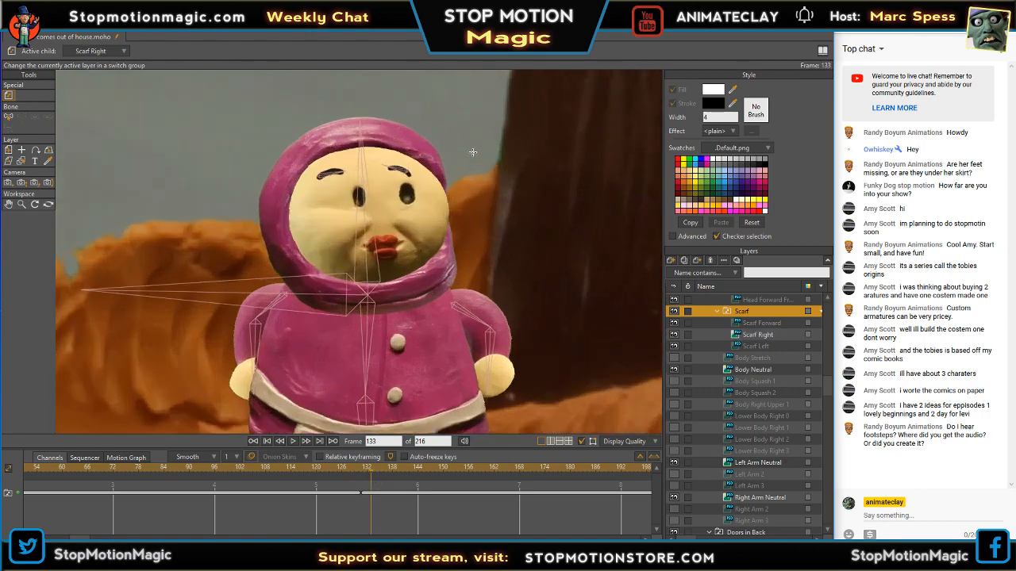
scroll(443, 209, down, 3)
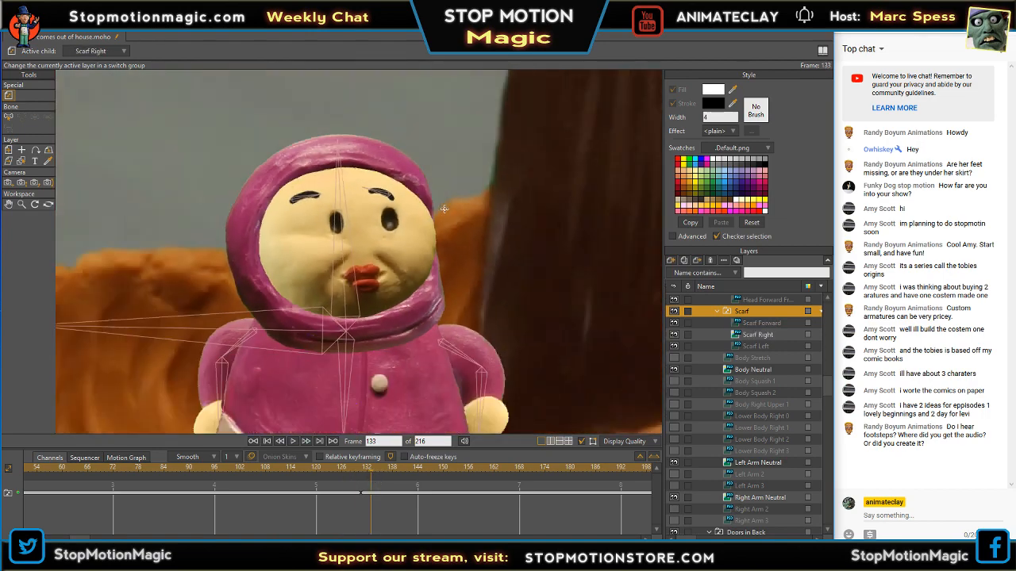
scroll(443, 209, down, 4)
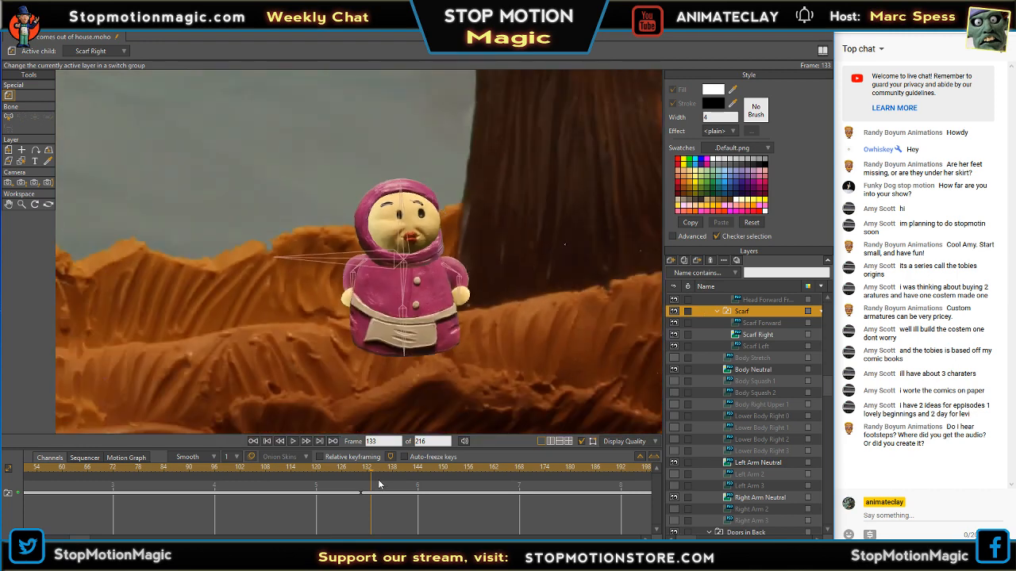
mouse_move(368, 481)
mouse_down()
mouse_move(321, 481)
mouse_move(435, 484)
mouse_move(331, 480)
mouse_move(363, 485)
mouse_up()
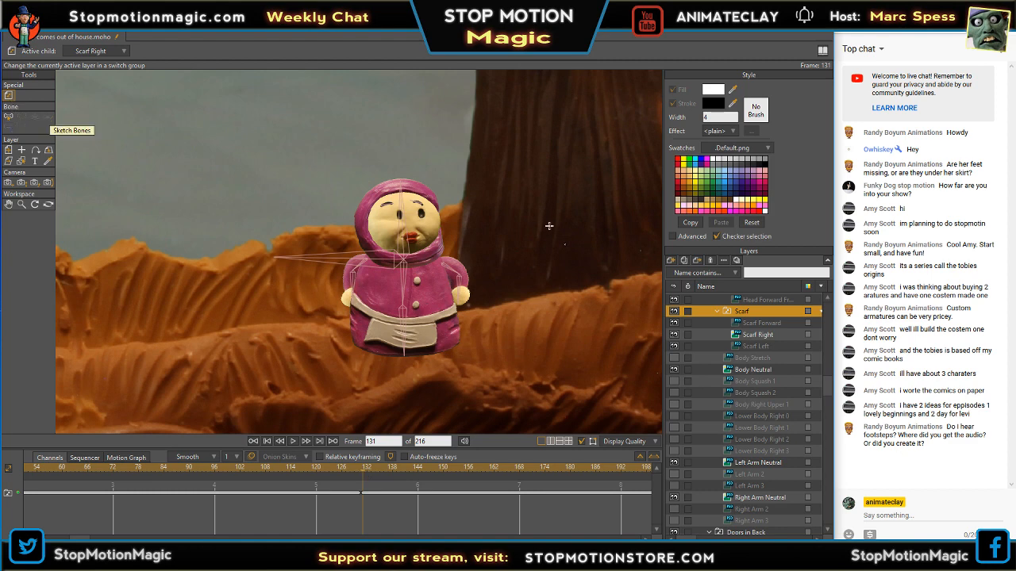
- Try to tilt the head bone of Mother 1 at frame 131 with the Manipulate Bones tool
drag(827, 379, 838, 326)
click(757, 385)
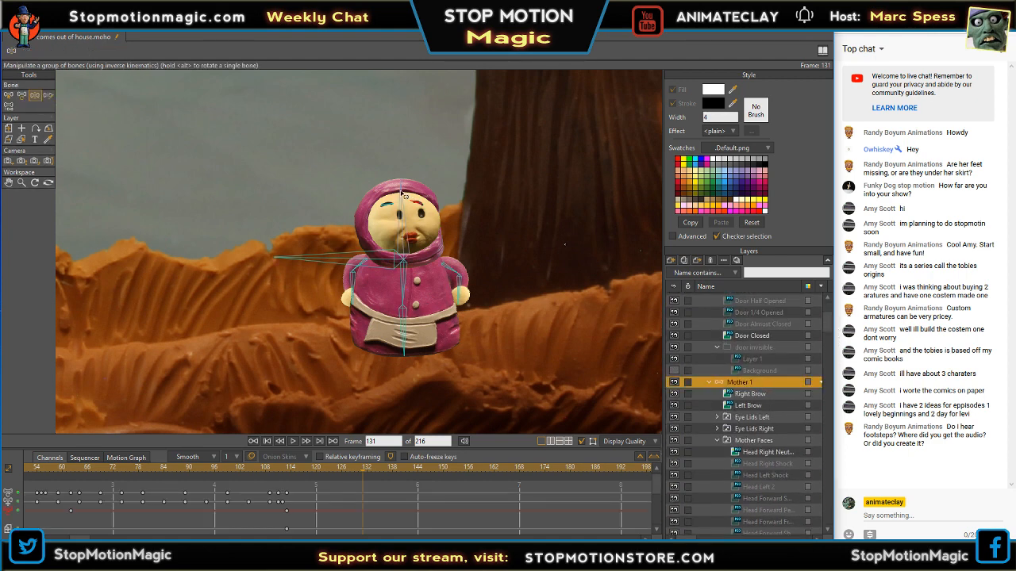
drag(402, 193, 396, 195)
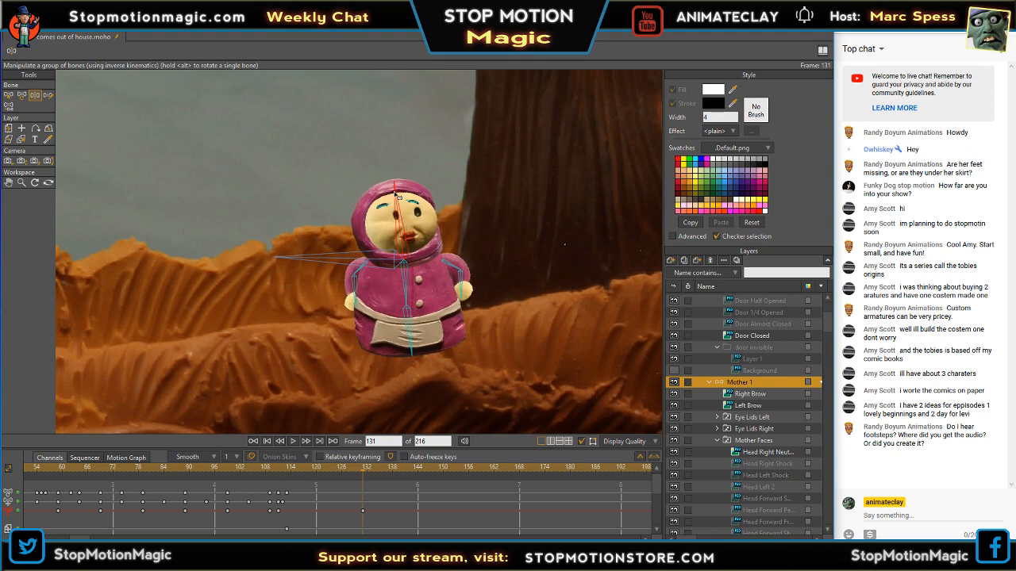
key(ctrl+z)
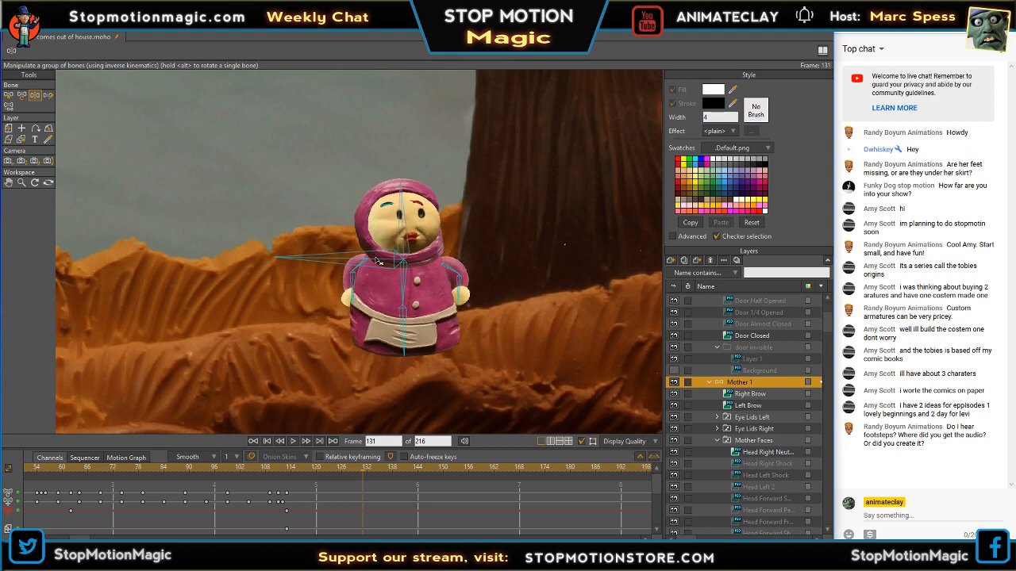
- Try posing Mother 1's bones at frame 131, leaning her head and body toward the house and straightening the lower body
drag(328, 259, 329, 261)
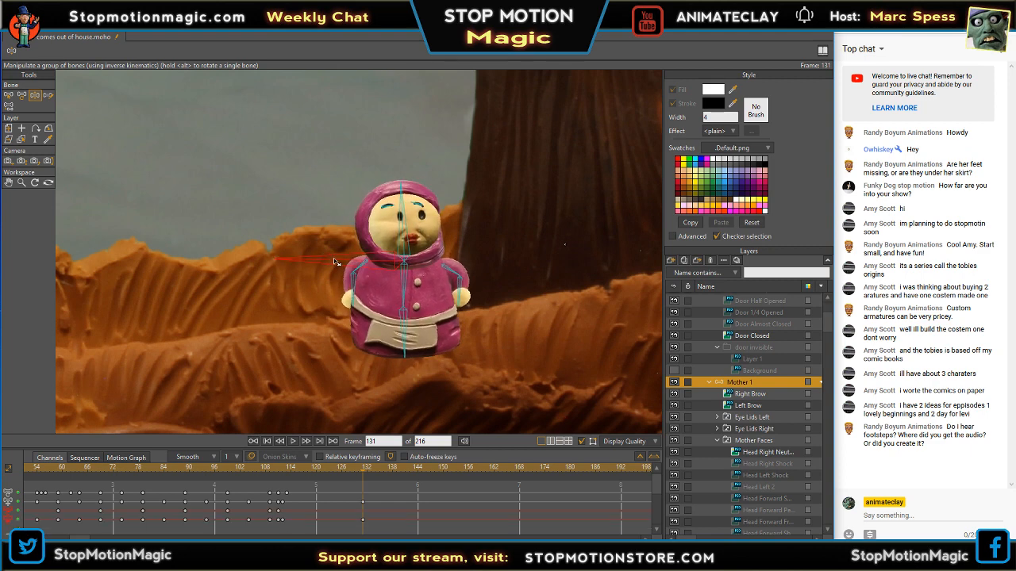
key(ctrl+z)
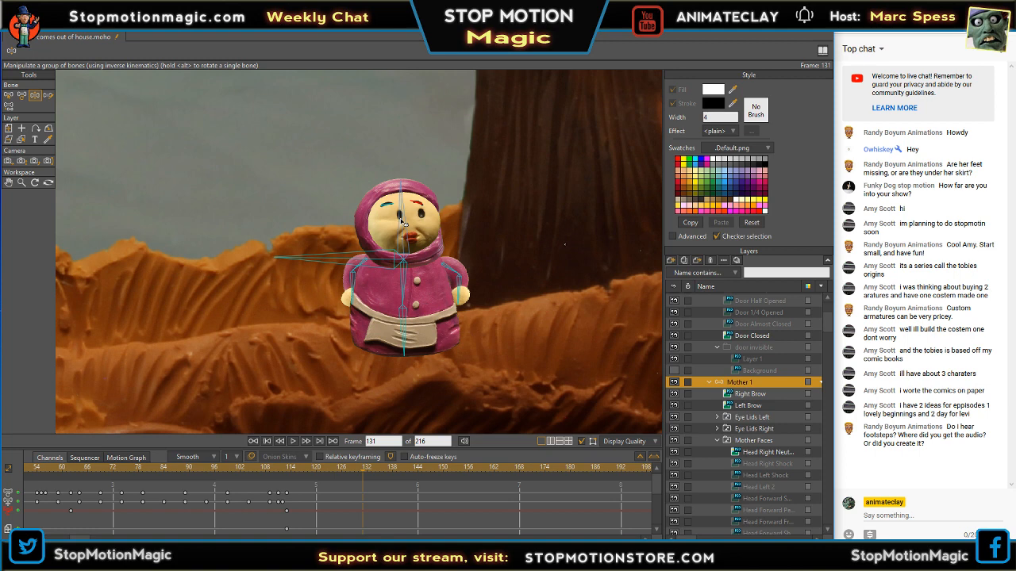
mouse_move(403, 225)
mouse_down()
mouse_move(407, 207)
mouse_move(385, 229)
mouse_up()
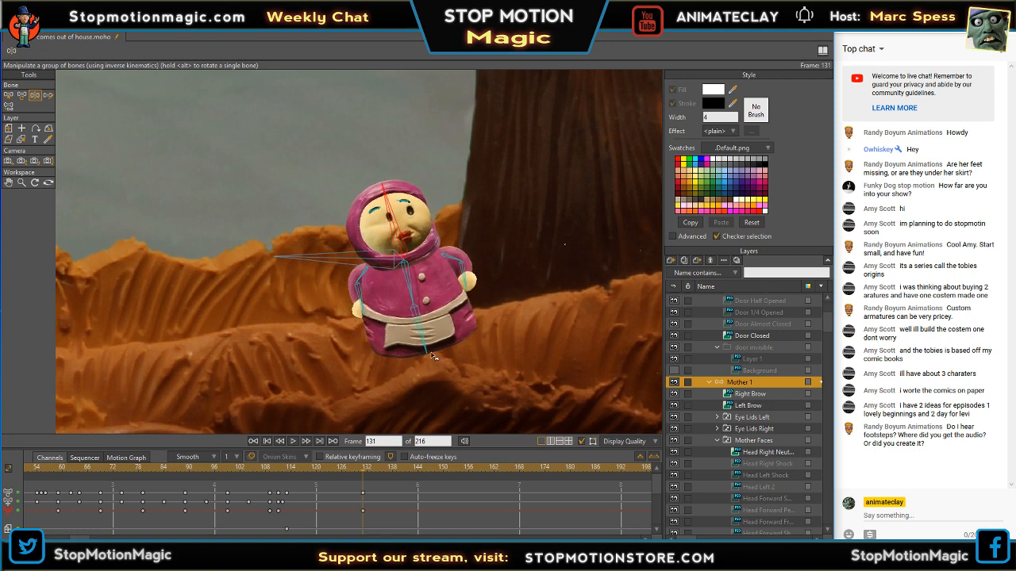
drag(427, 355, 411, 357)
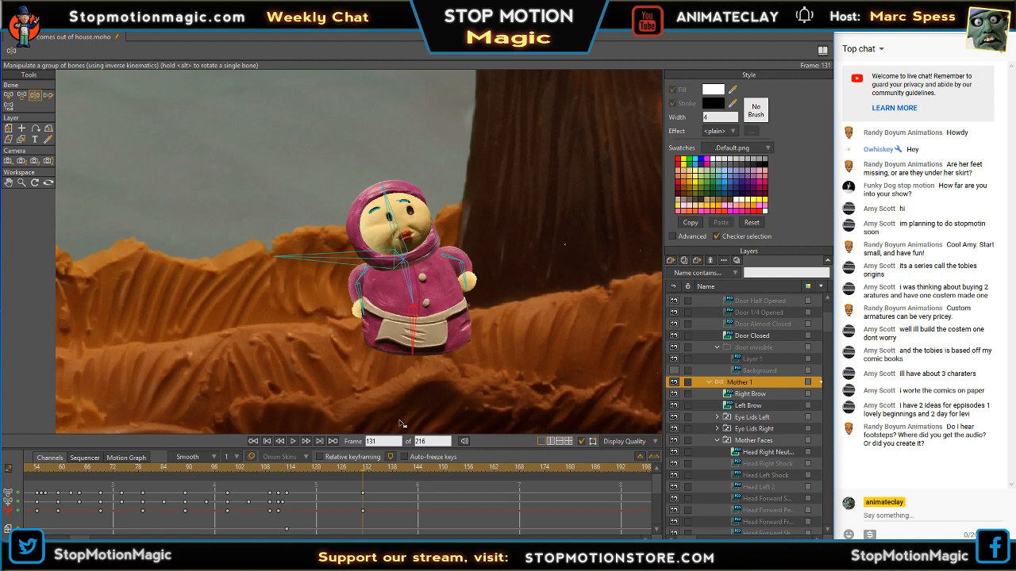
- Key Mother 1's upright bone pose at frame 130, and at frame 138 lean her head and body toward the house with the lower body straightened
drag(341, 469, 295, 473)
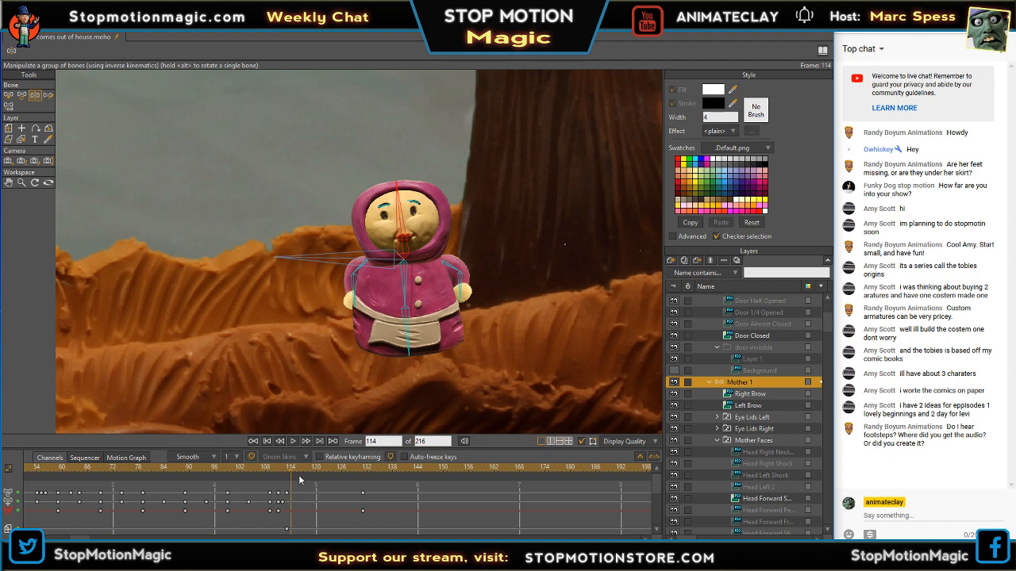
drag(296, 469, 358, 474)
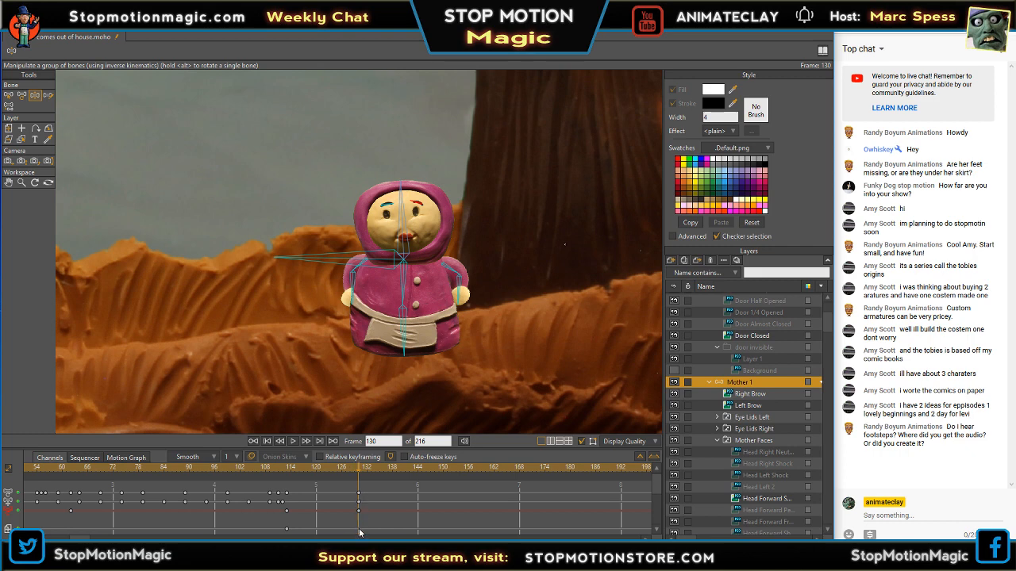
drag(361, 474, 392, 476)
click(405, 224)
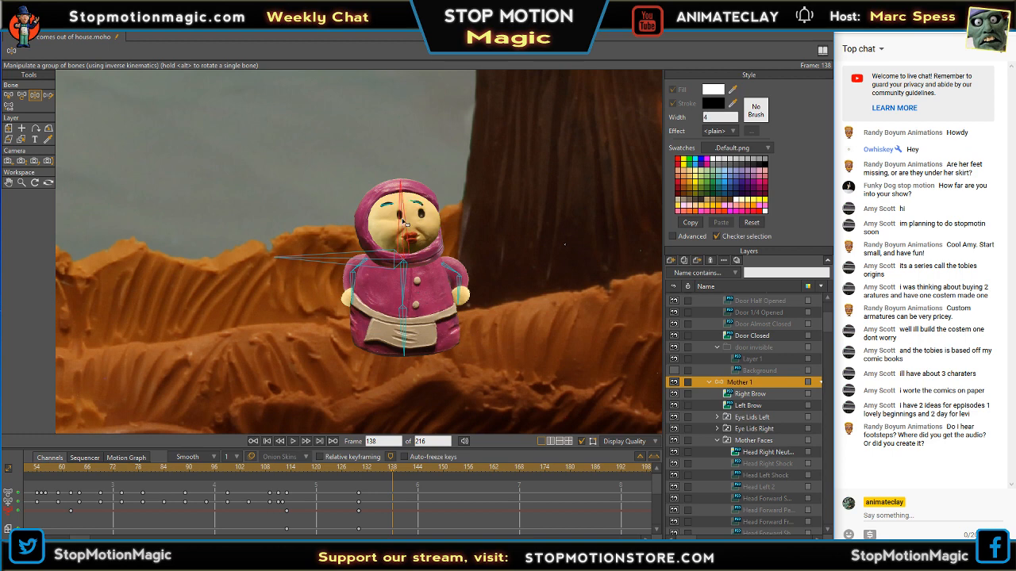
drag(405, 224, 385, 230)
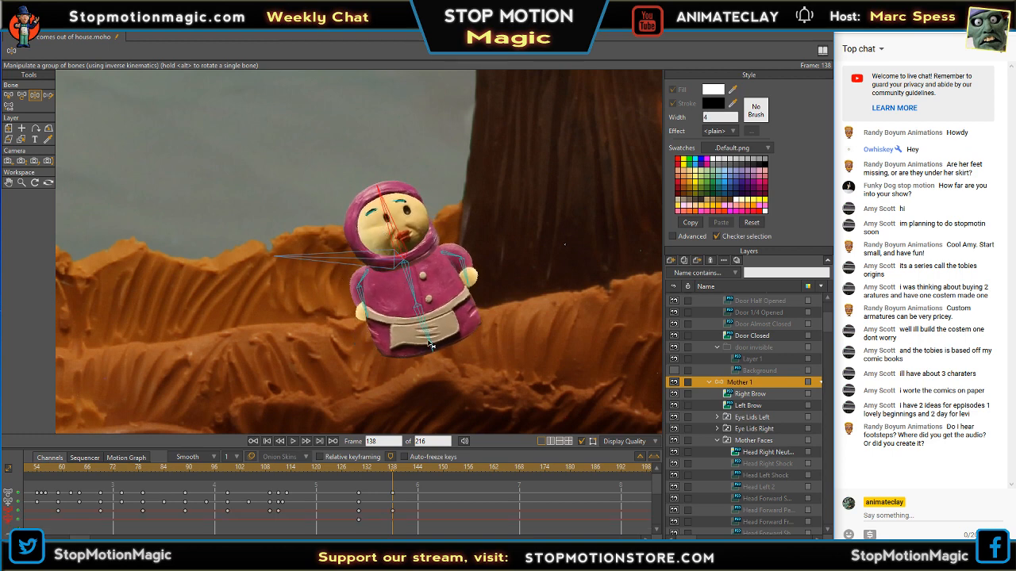
drag(429, 344, 416, 353)
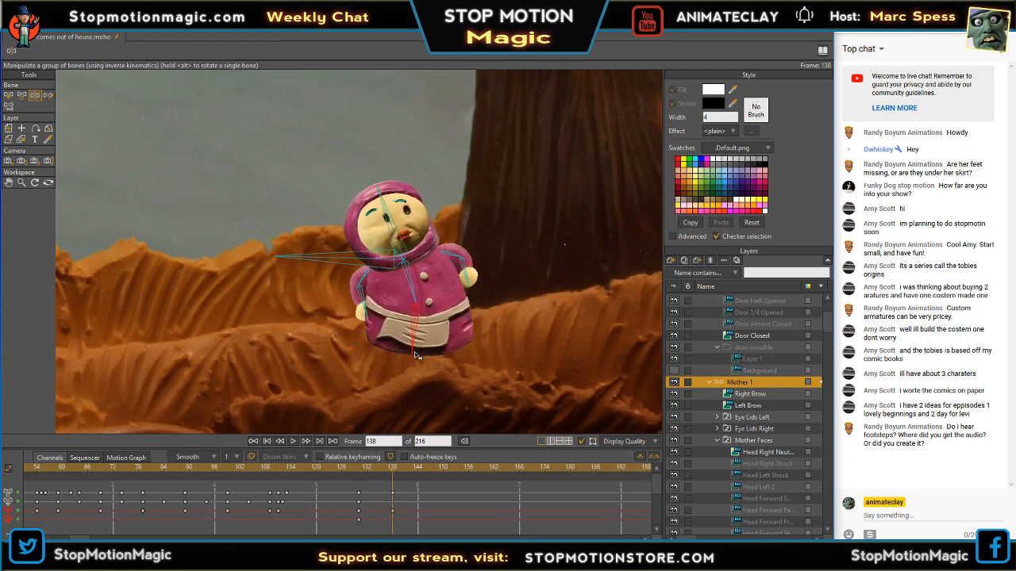
mouse_move(394, 466)
mouse_down()
mouse_move(344, 468)
mouse_move(428, 471)
mouse_move(333, 467)
mouse_move(408, 467)
mouse_move(361, 476)
mouse_move(404, 480)
mouse_move(332, 477)
mouse_move(392, 477)
mouse_up()
drag(395, 231, 402, 229)
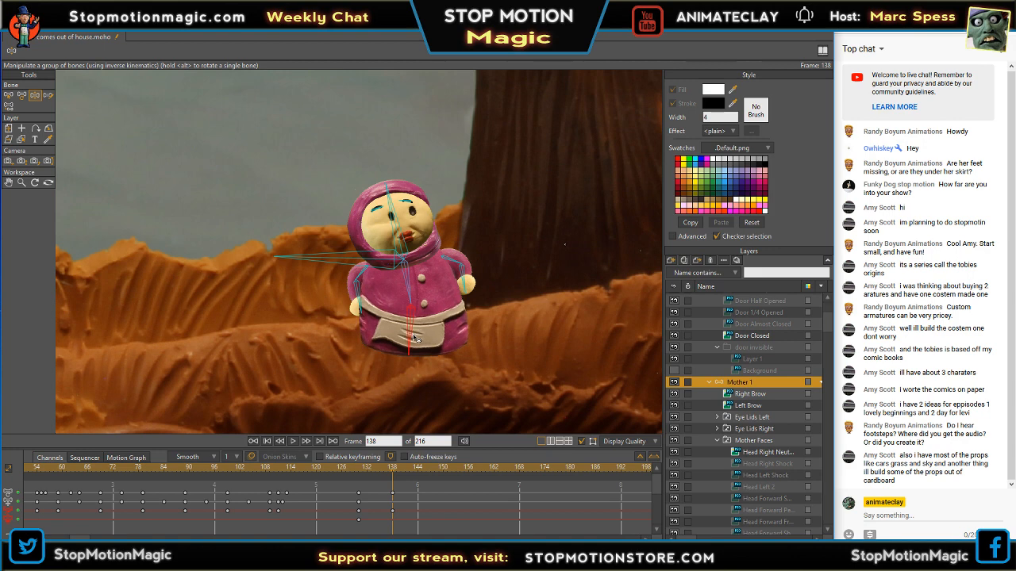
- Try shifting the Right Brow and Left Brow layers at frame 131 to line them up with the turned face
drag(392, 473, 361, 477)
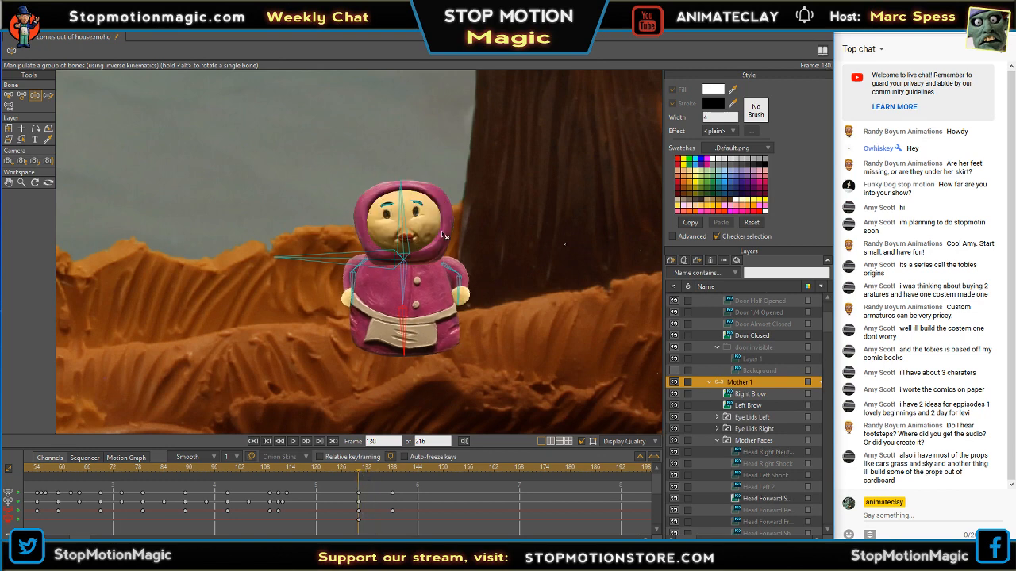
scroll(444, 235, up, 5)
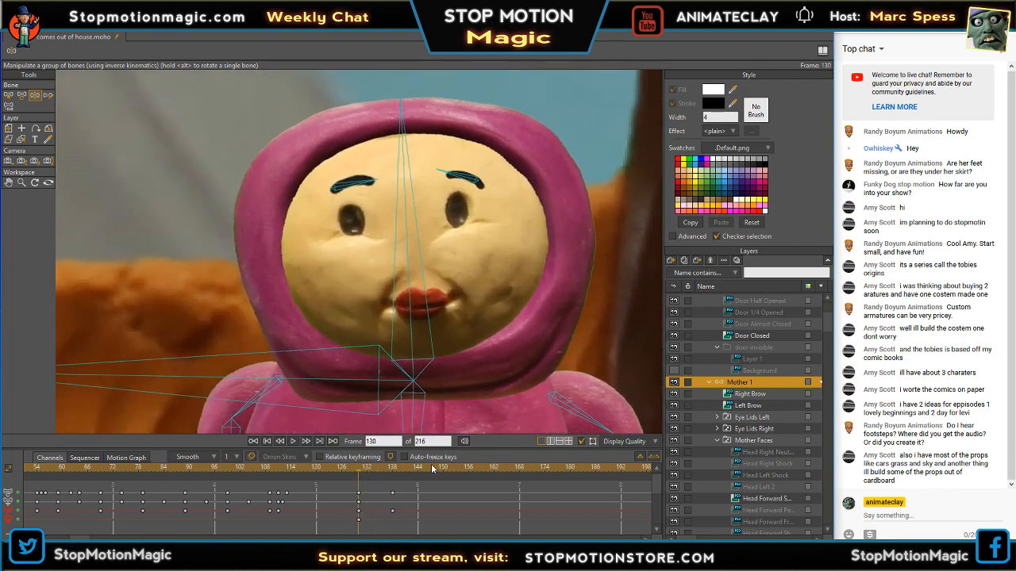
mouse_move(359, 474)
mouse_down()
mouse_move(375, 476)
mouse_move(349, 478)
mouse_move(373, 476)
mouse_move(358, 485)
mouse_up()
click(750, 394)
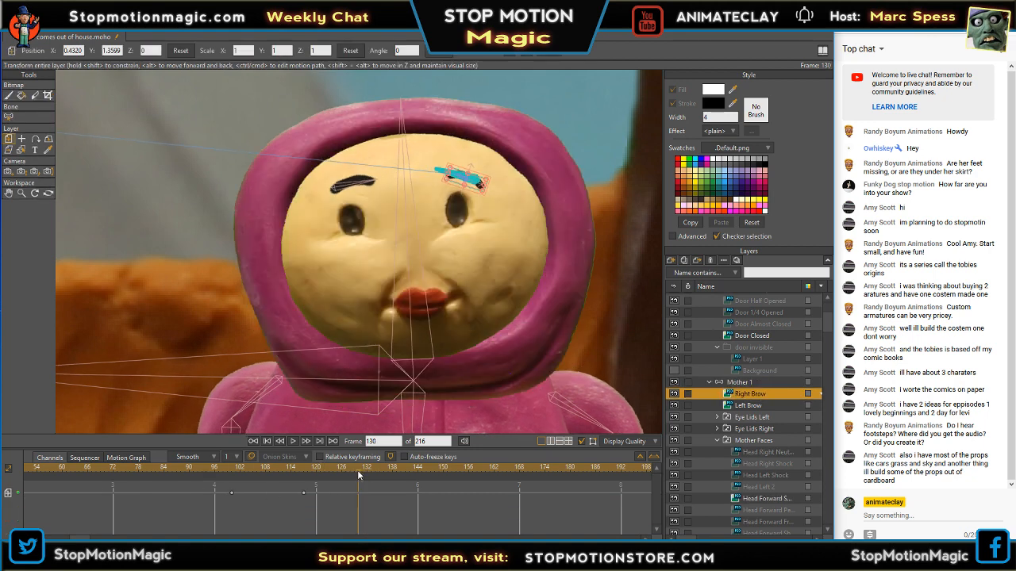
click(360, 471)
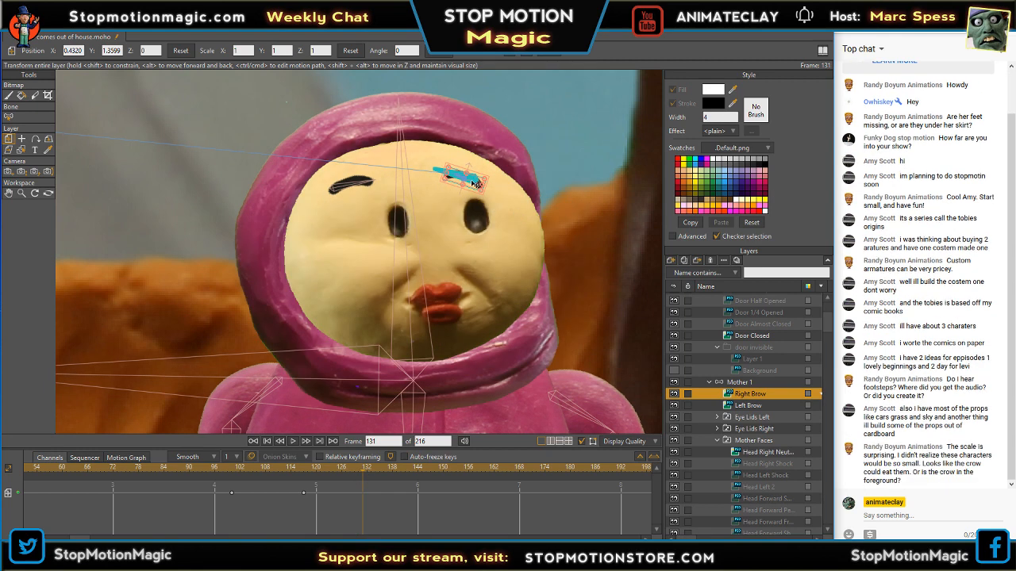
drag(477, 184, 495, 197)
click(750, 406)
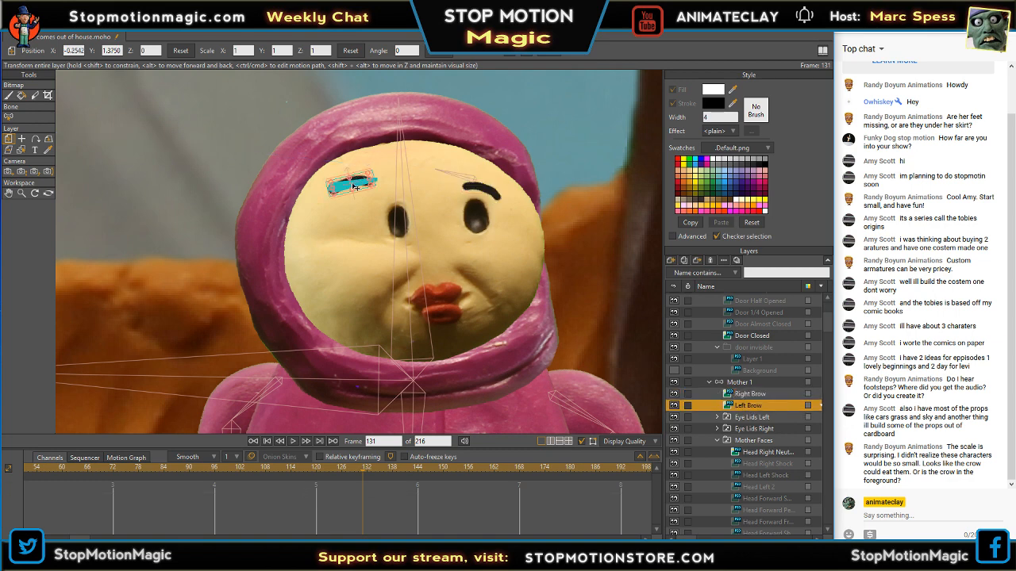
drag(354, 186, 391, 188)
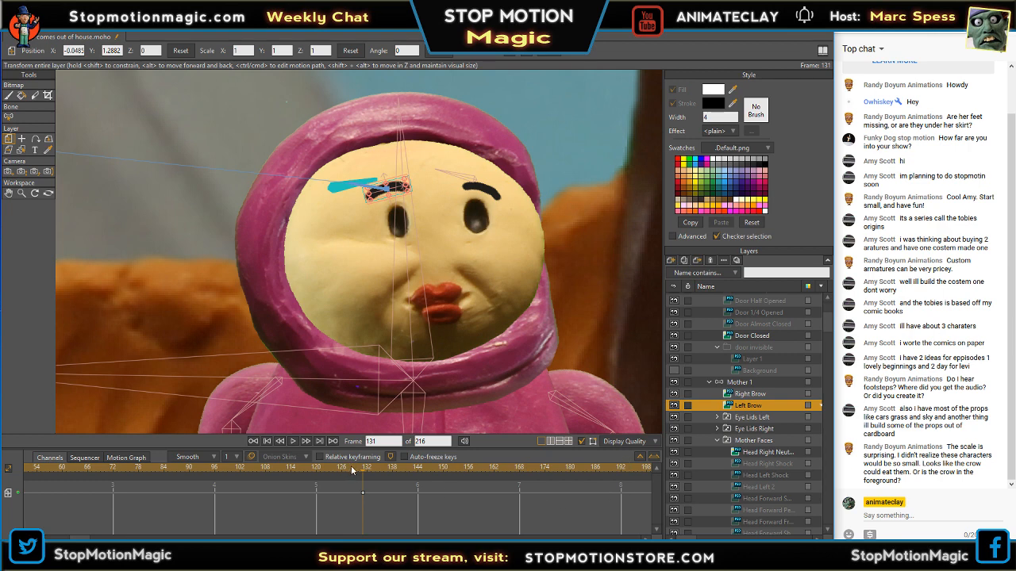
- Check the shifted brows on the frames around the head turn up to frame 138, and undo both brow moves
drag(364, 474, 430, 478)
click(304, 468)
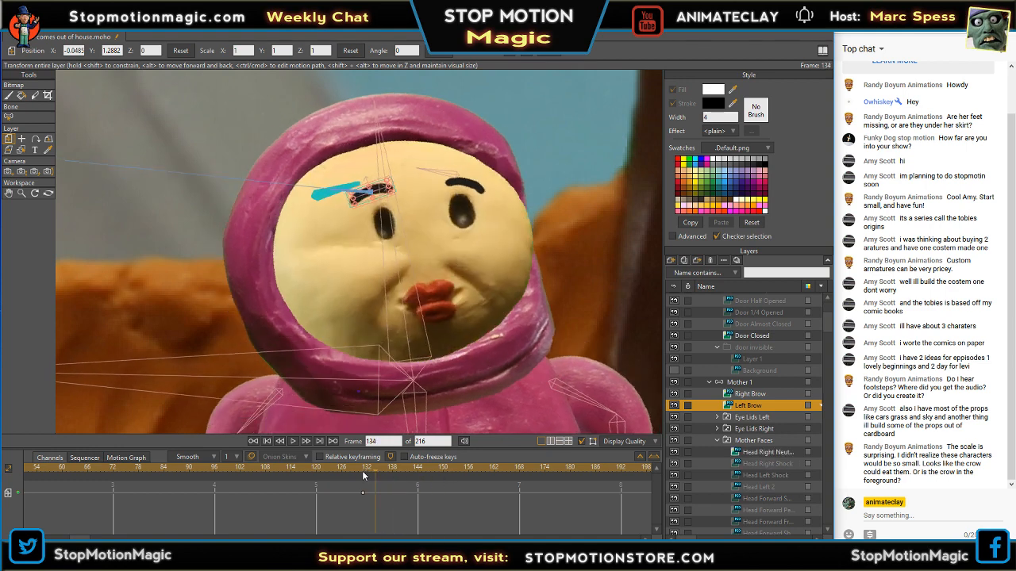
drag(293, 468, 392, 475)
key(ctrl+z)
key(ctrl+z)
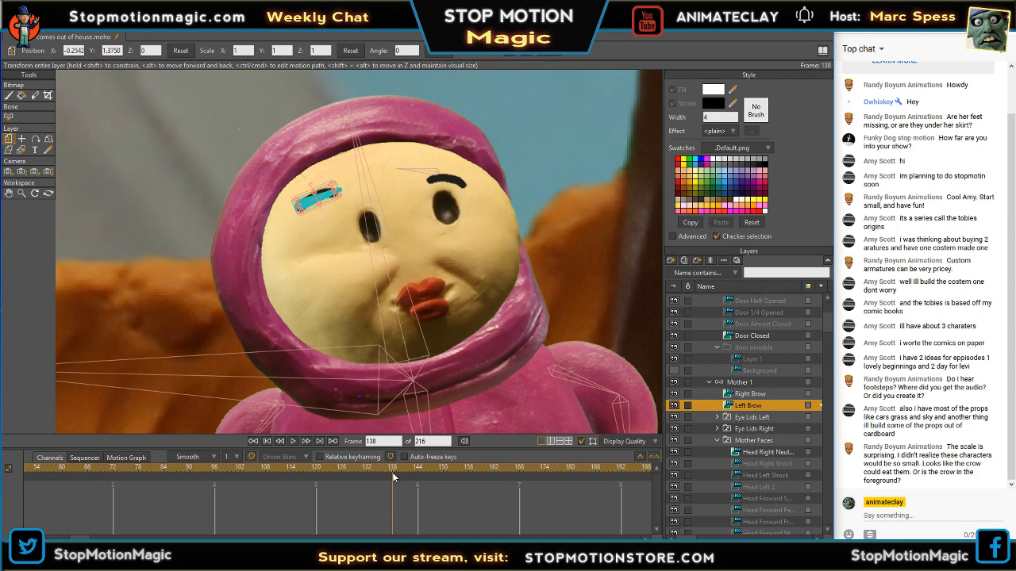
- Review the mother's head turn and lean in the wide scene from frame 124 to about frame 149
drag(388, 470, 334, 471)
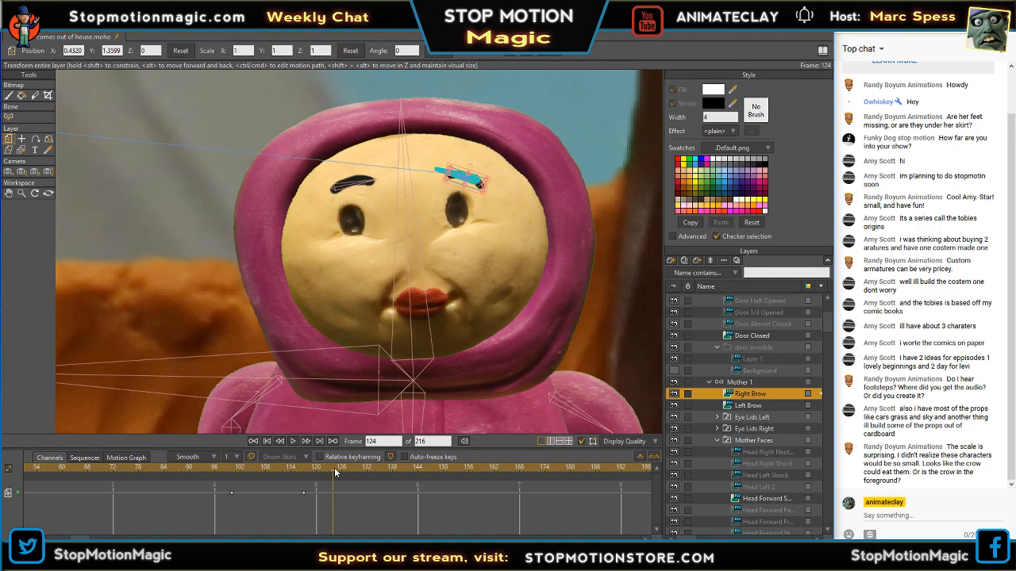
scroll(449, 225, down, 6)
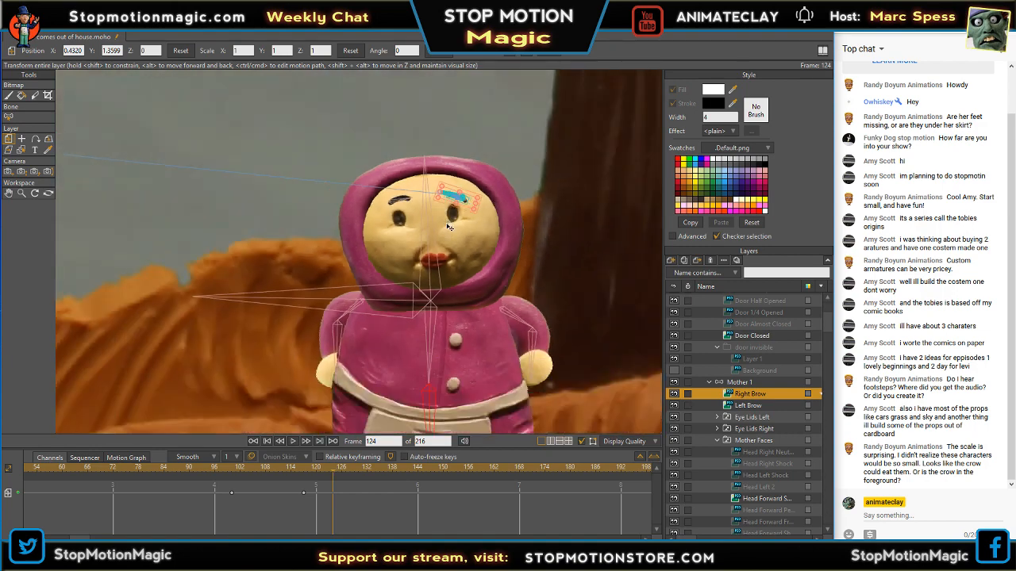
scroll(449, 225, down, 3)
scroll(521, 262, down, 4)
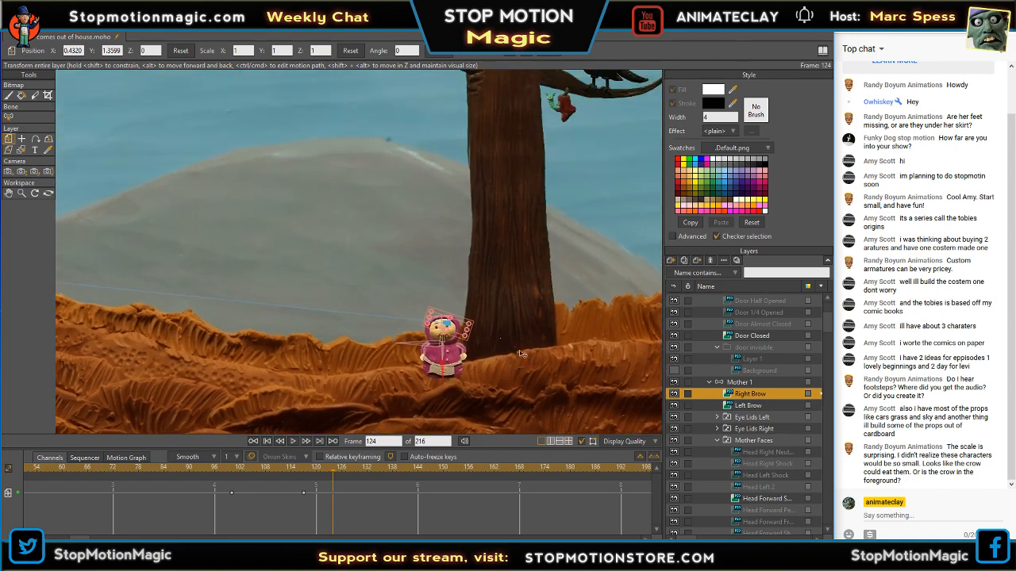
scroll(518, 308, down, 2)
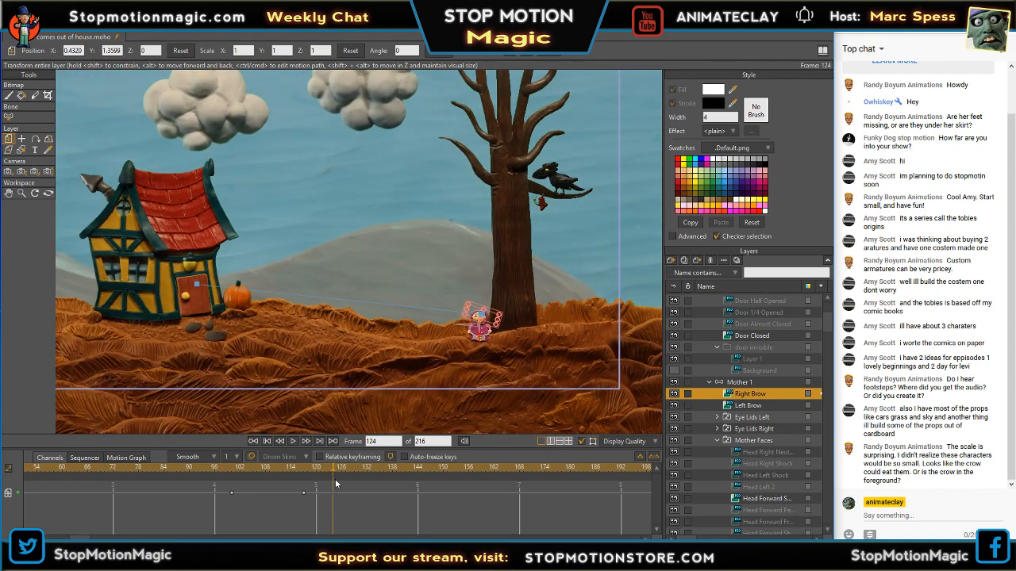
drag(335, 474, 434, 492)
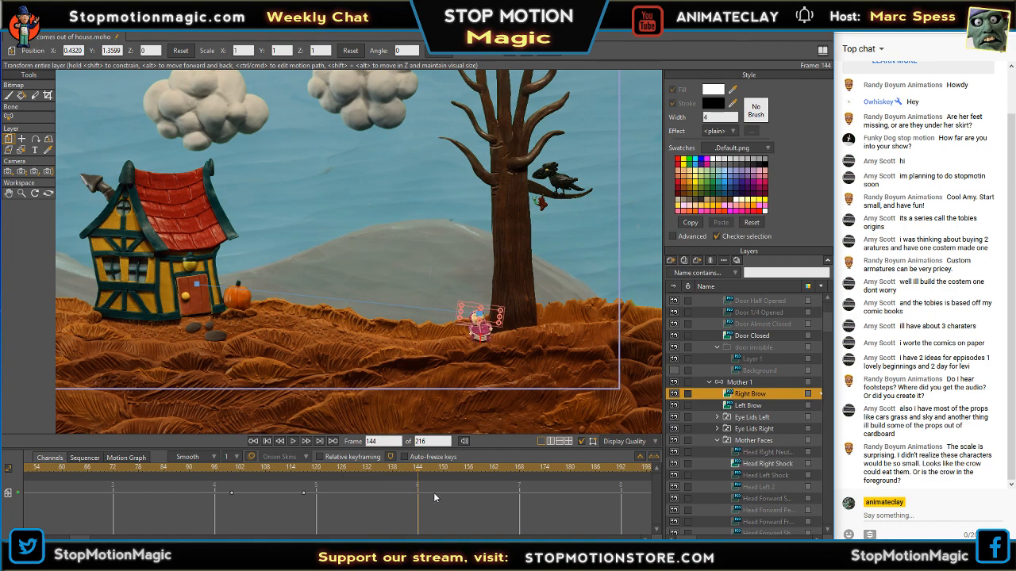
- Examine the crow and worm on the branch, the house with its door and pumpkin, and the mother's scale beside the tree at frame 149
scroll(559, 219, up, 8)
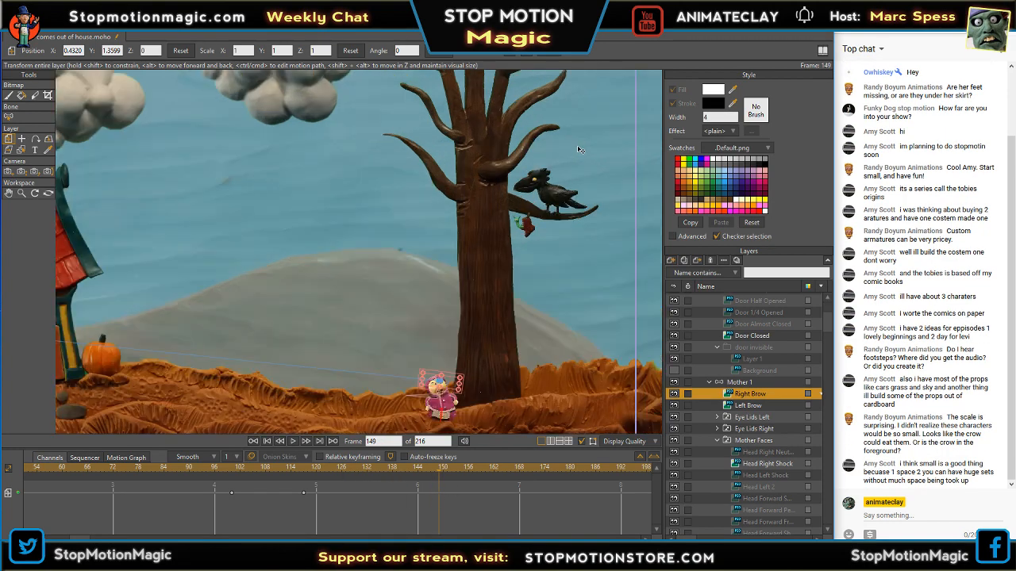
drag(593, 266, 496, 240)
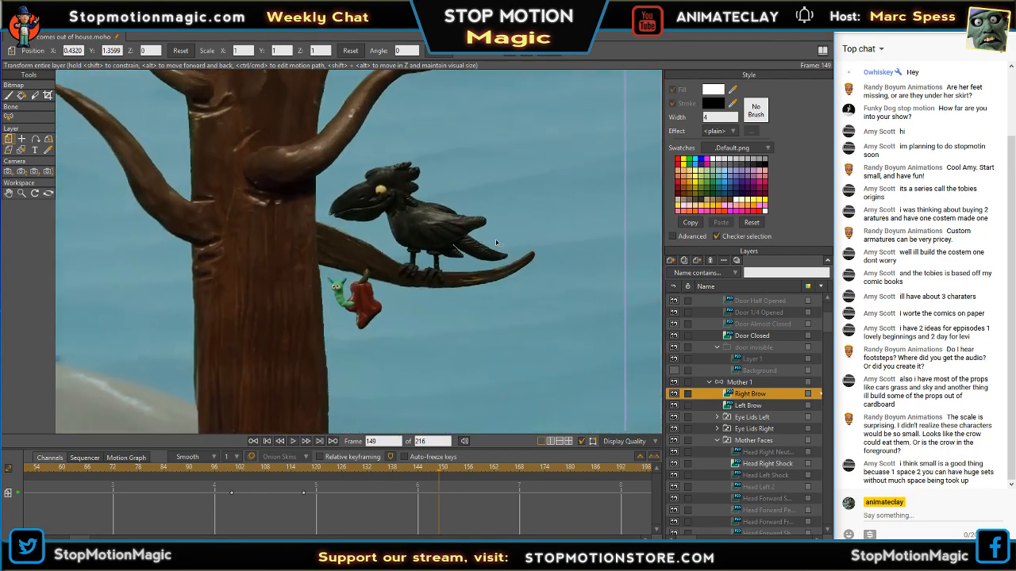
scroll(496, 244, down, 5)
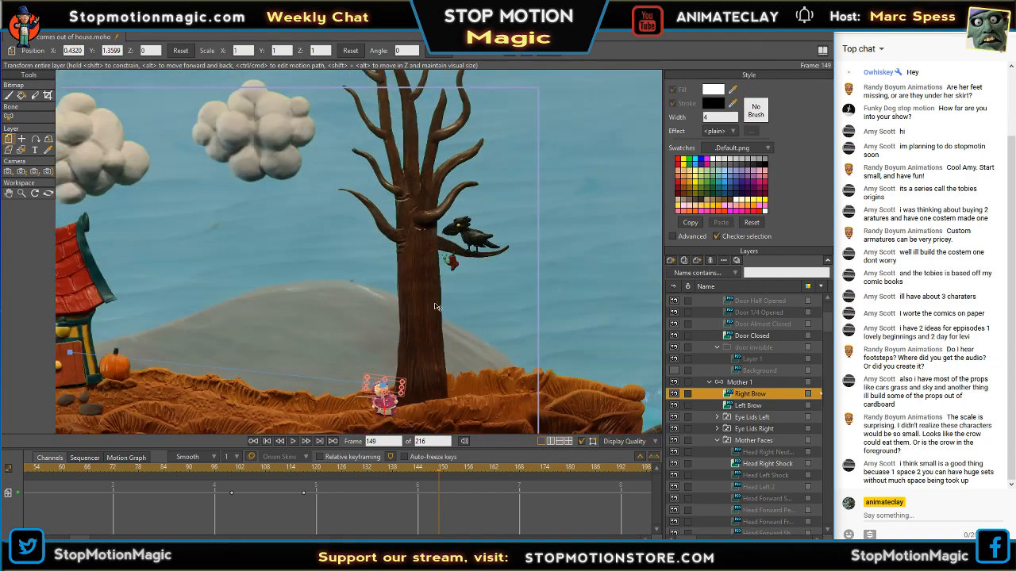
scroll(298, 326, down, 3)
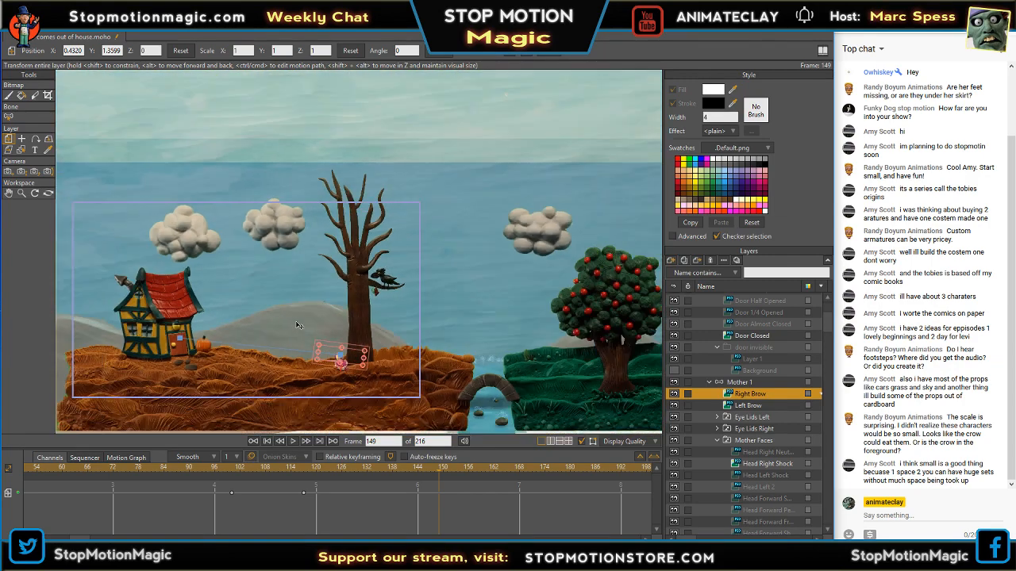
scroll(278, 333, up, 6)
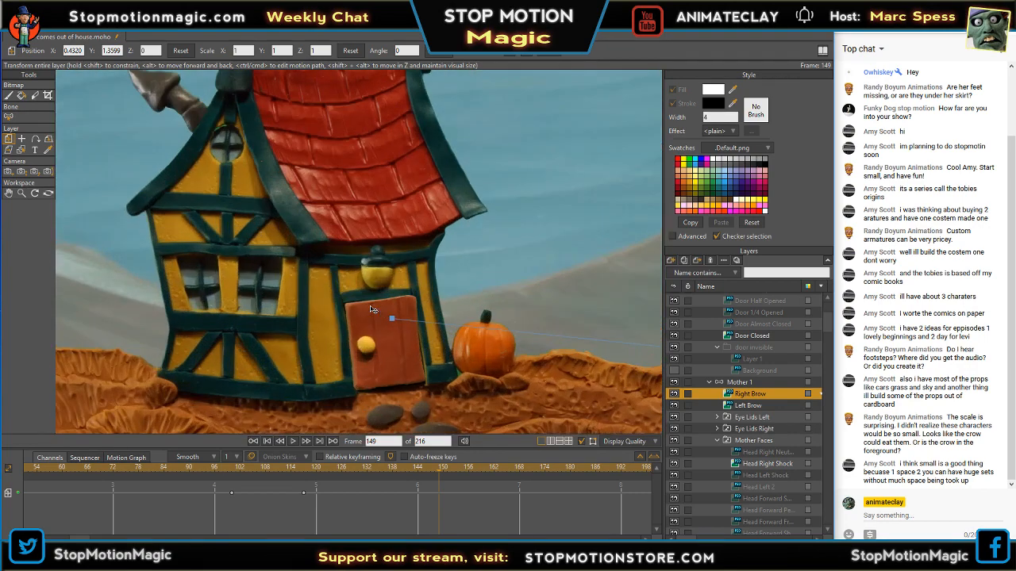
scroll(377, 302, down, 5)
scroll(505, 364, up, 6)
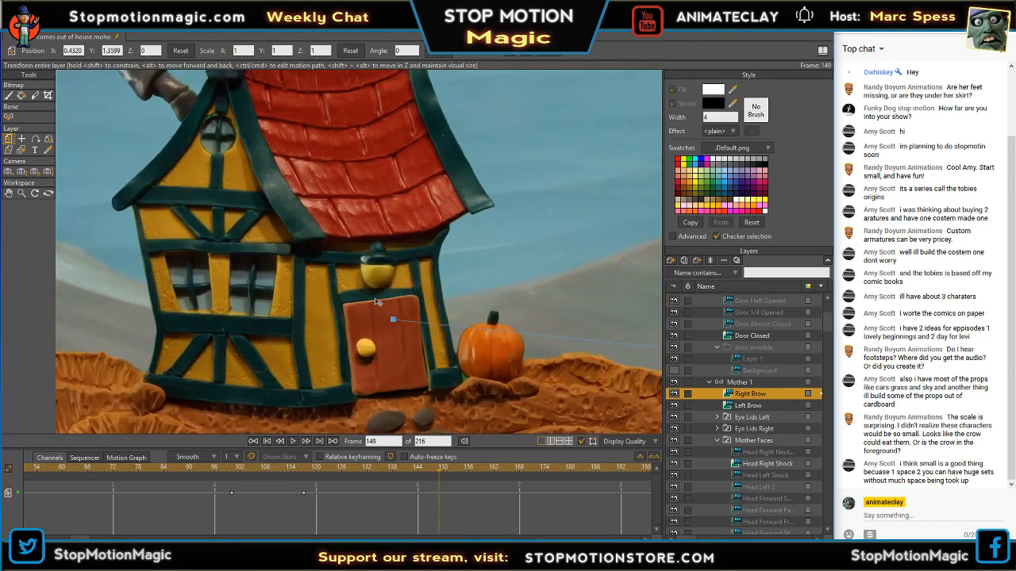
scroll(565, 361, down, 3)
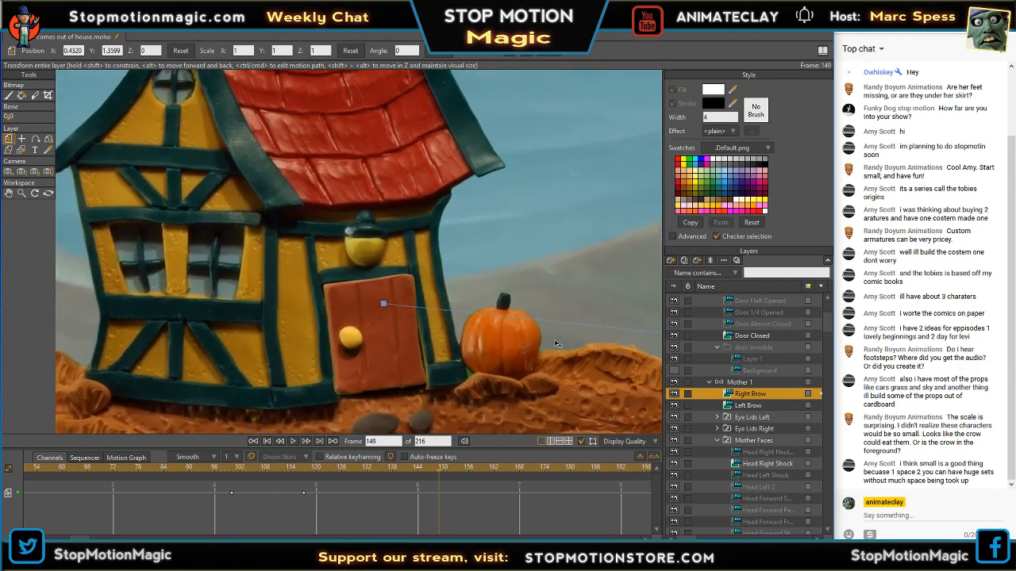
scroll(535, 325, up, 3)
drag(535, 326, 173, 331)
drag(466, 253, 381, 256)
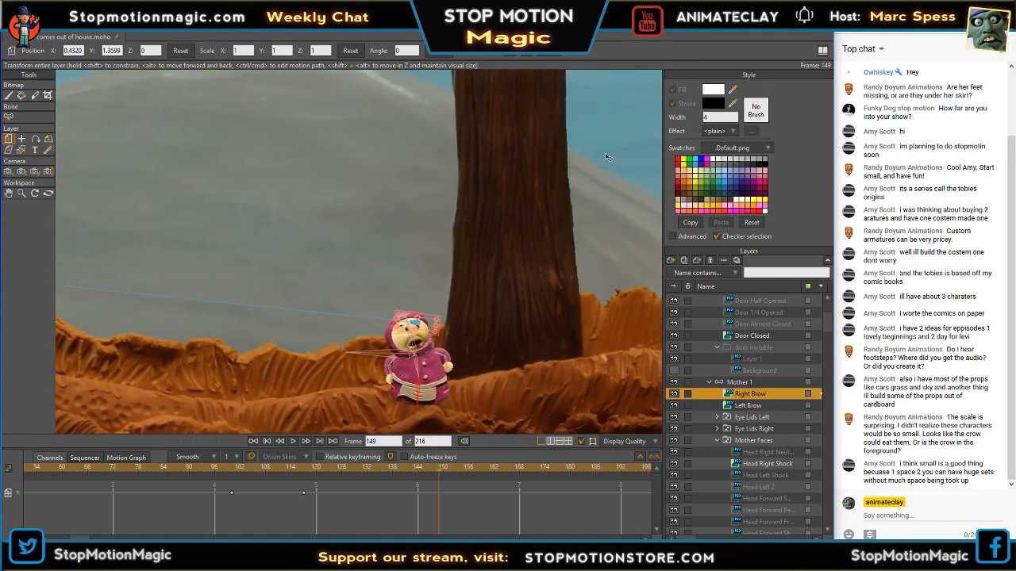
drag(609, 159, 508, 369)
scroll(508, 369, up, 5)
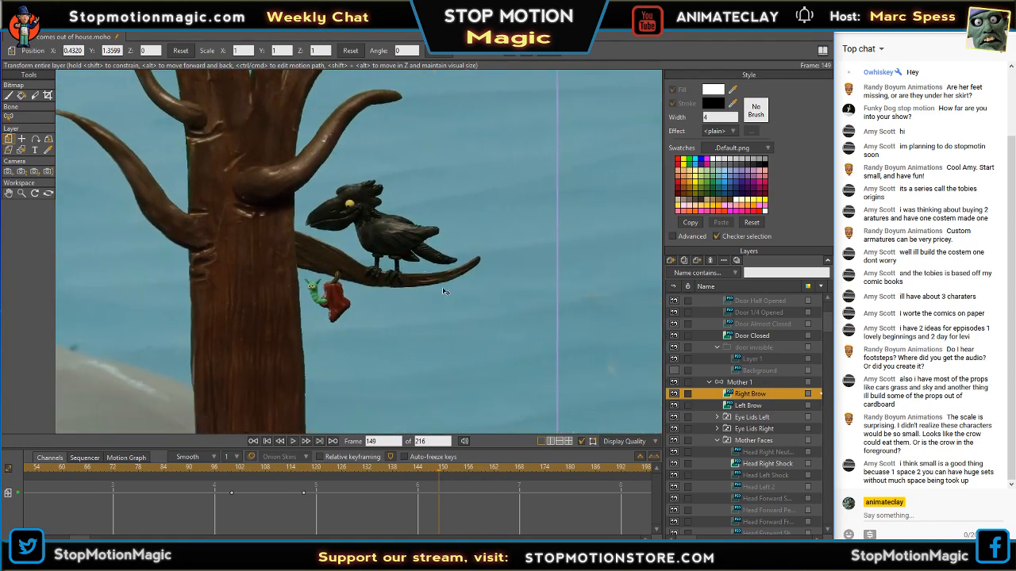
drag(449, 306, 503, 351)
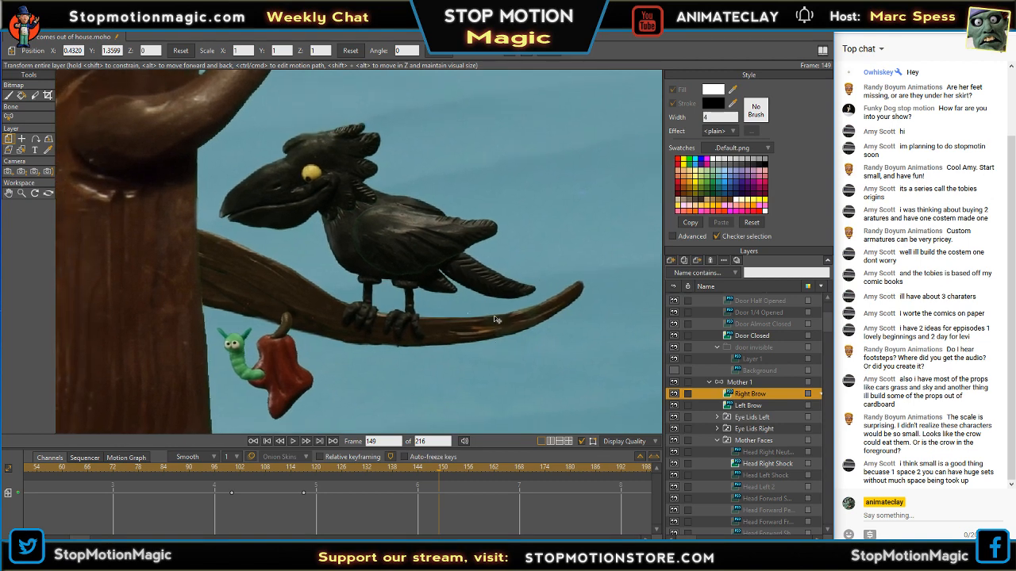
scroll(494, 319, down, 6)
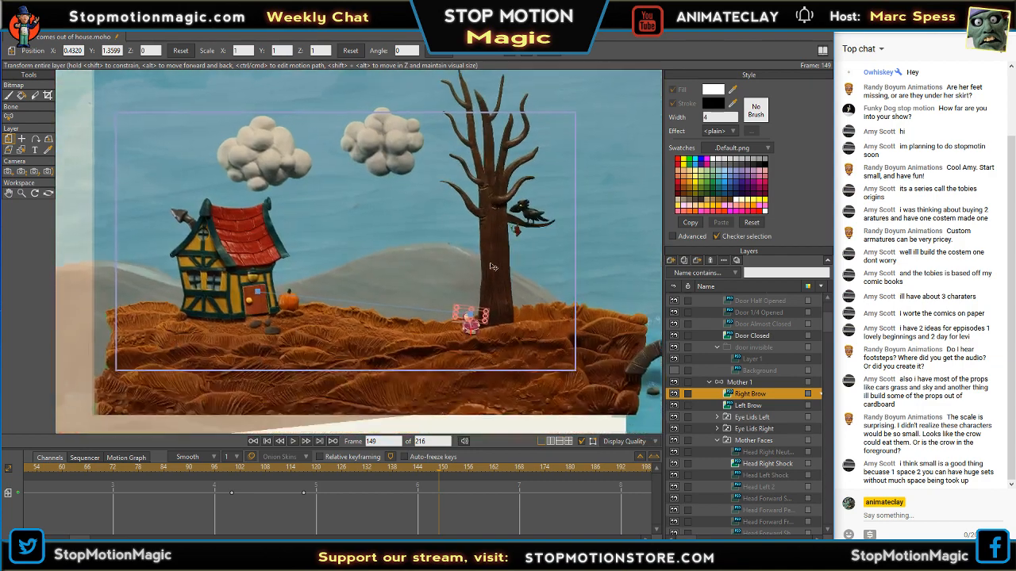
scroll(495, 299, up, 5)
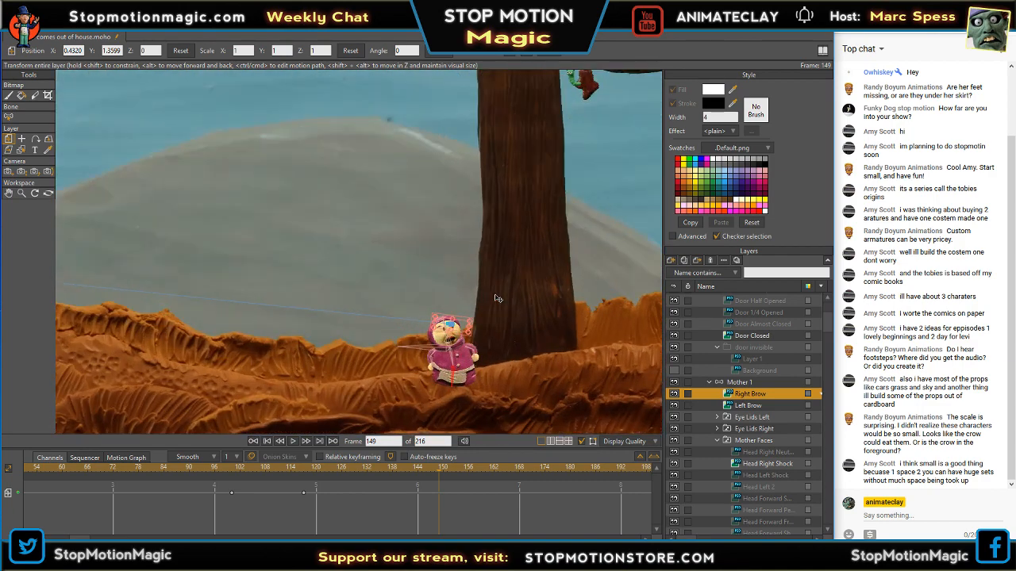
- Compare the mother's scale with the tree, crow, house and bridge across the wide scene, and inspect her face up close at frame 149
scroll(495, 298, down, 5)
drag(549, 266, 319, 284)
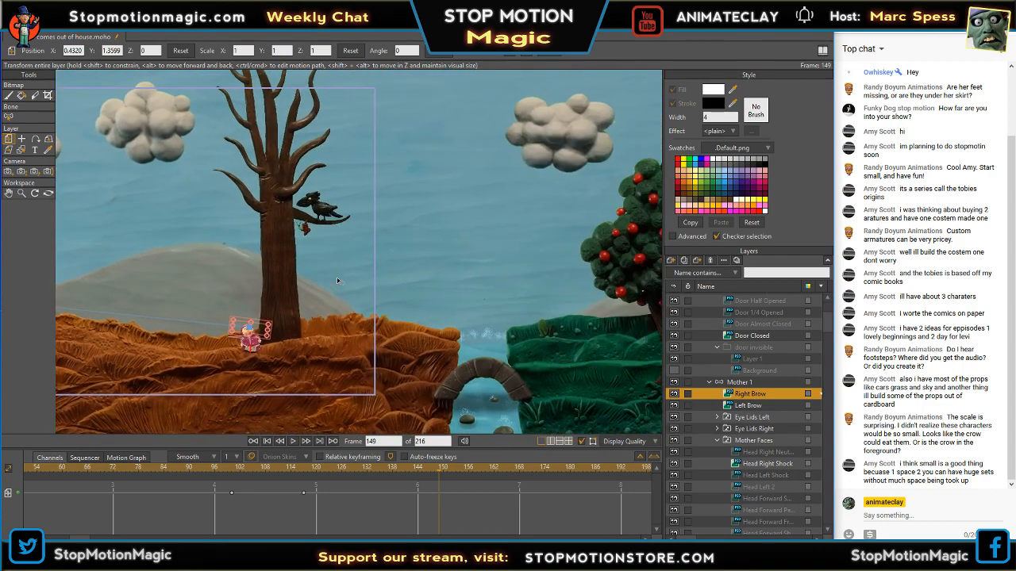
drag(570, 278, 627, 289)
drag(238, 258, 395, 263)
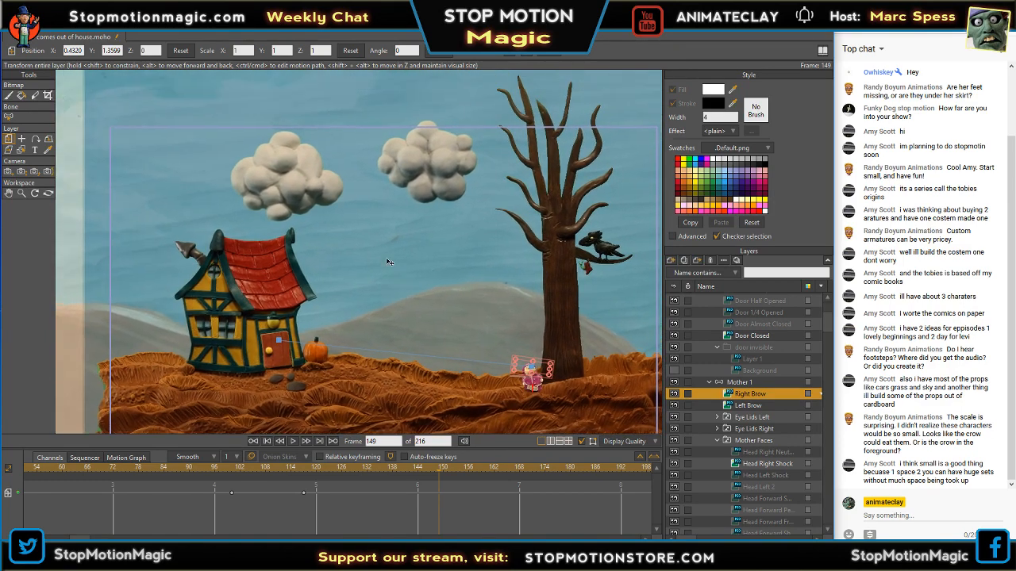
drag(464, 352, 550, 258)
scroll(523, 319, up, 5)
scroll(522, 318, up, 1)
scroll(388, 274, up, 2)
scroll(518, 268, up, 2)
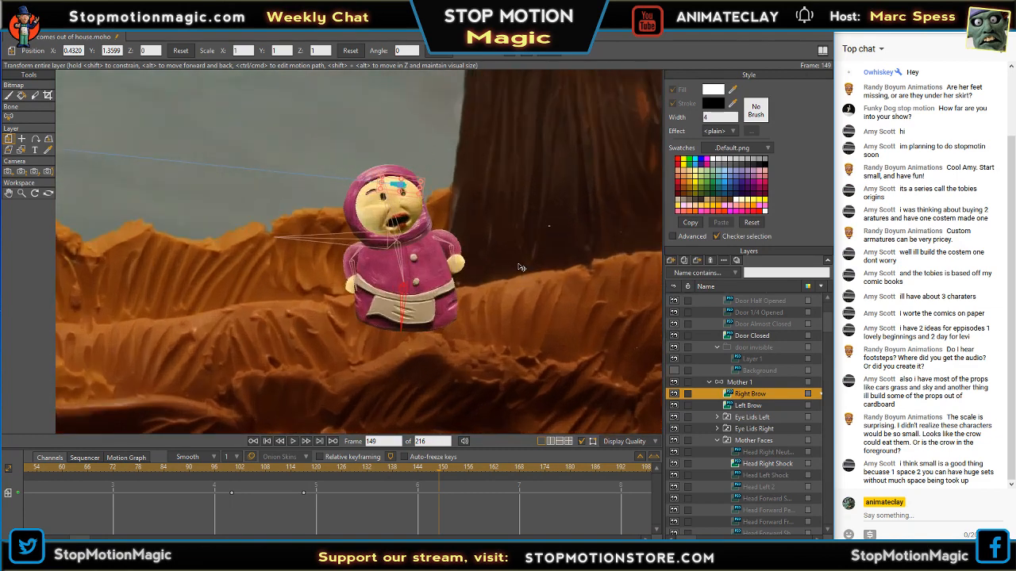
scroll(520, 267, down, 6)
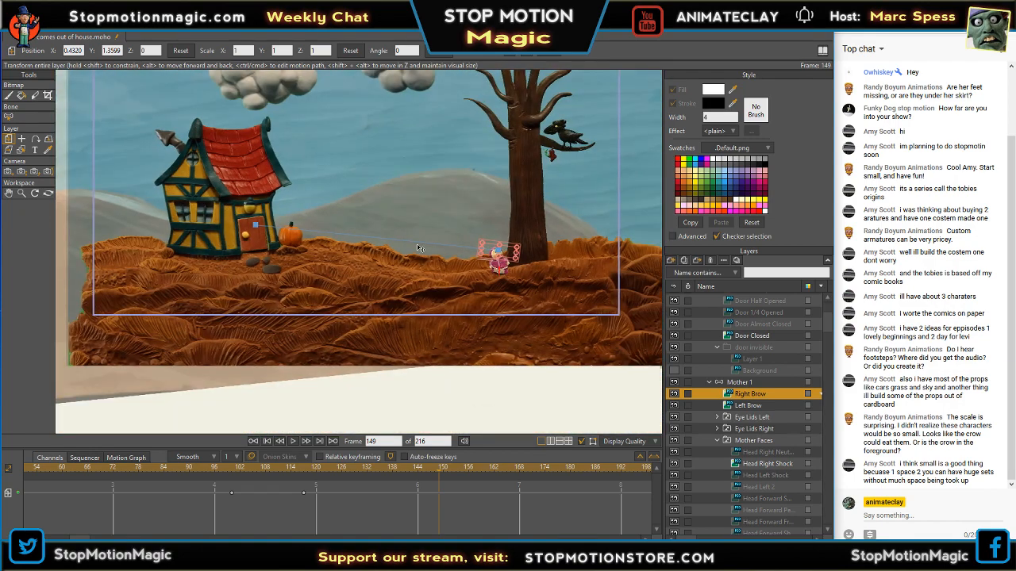
drag(457, 185, 404, 262)
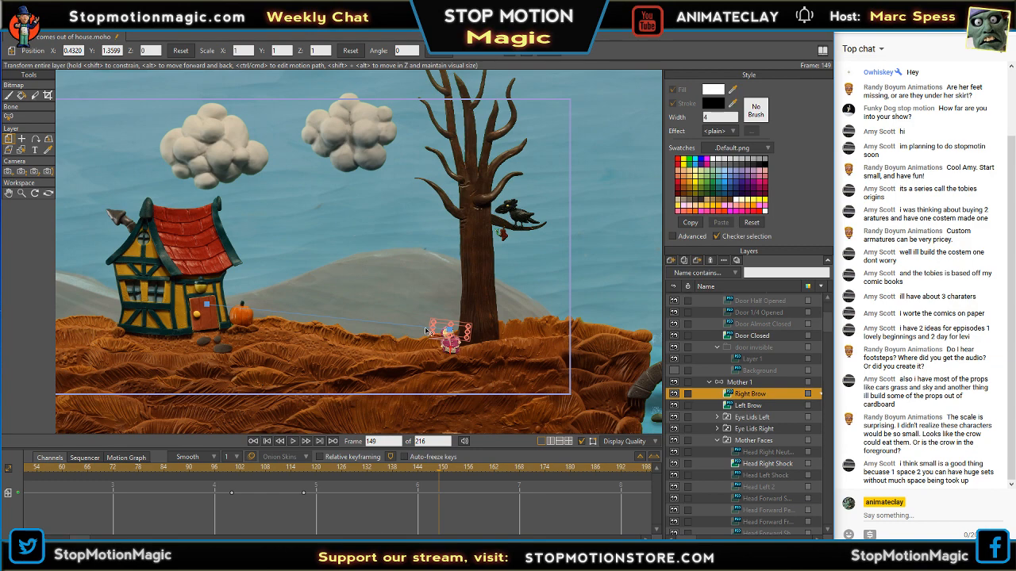
scroll(441, 321, up, 5)
scroll(500, 328, up, 5)
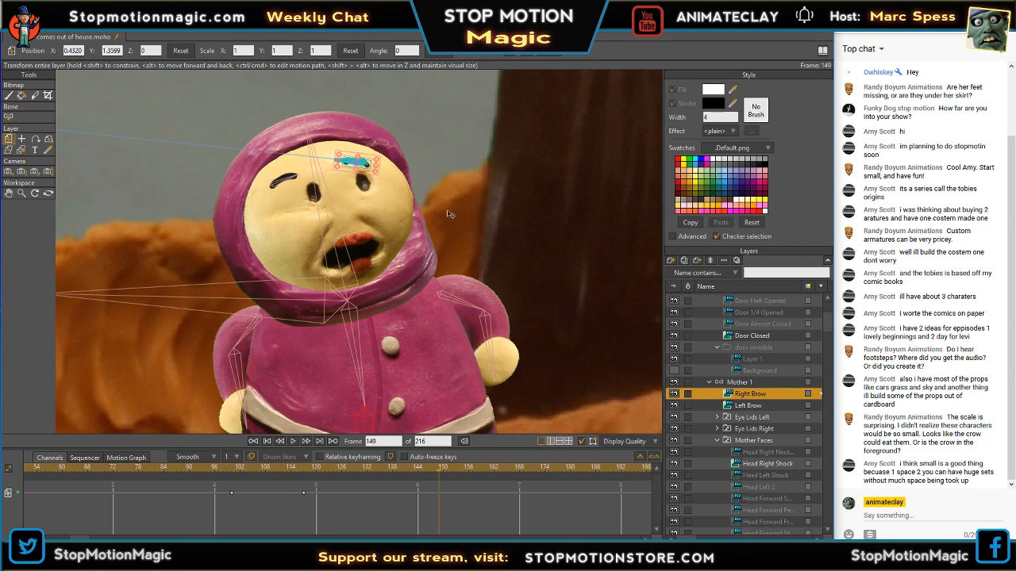
drag(496, 220, 538, 236)
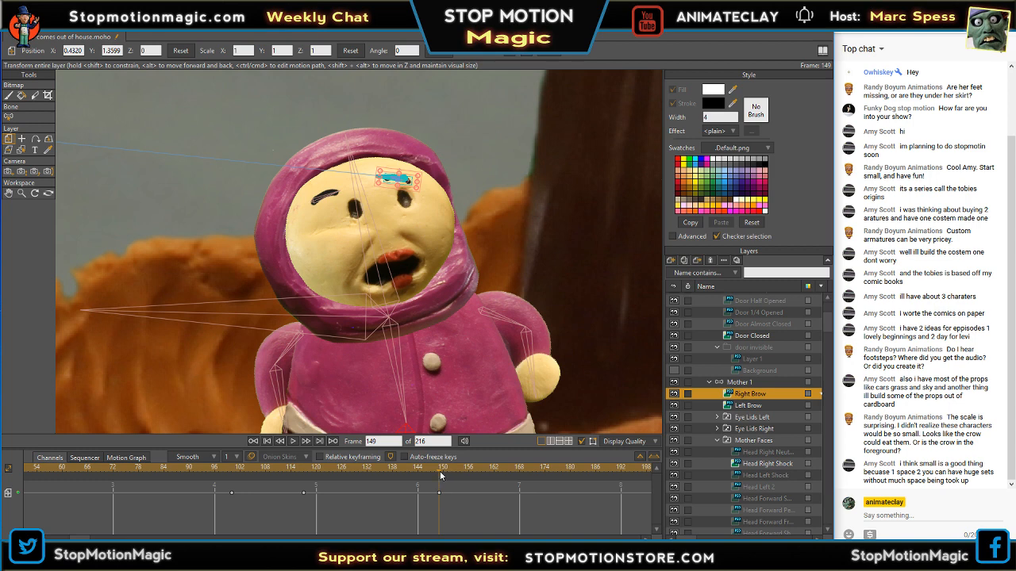
- Return to frame 0, add a switch layer above Right Brow in the Mother 1 rig, and name it Eye Brows
drag(441, 476, 2, 434)
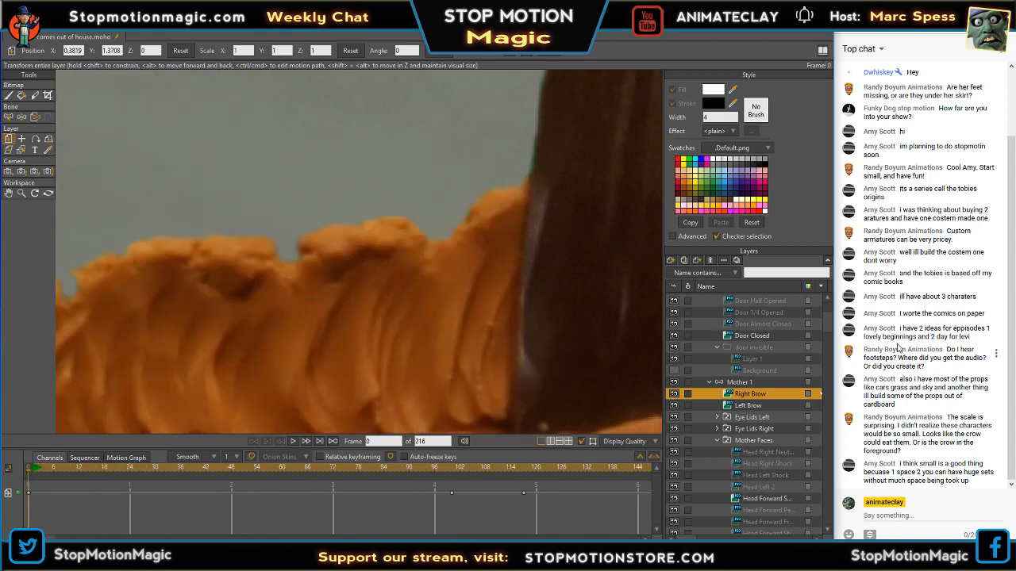
click(671, 261)
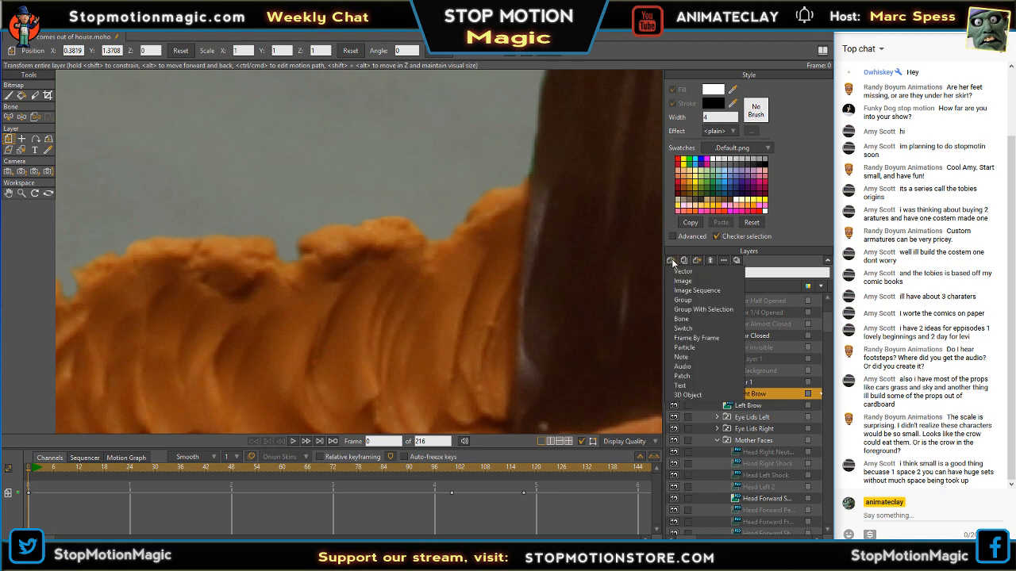
click(699, 329)
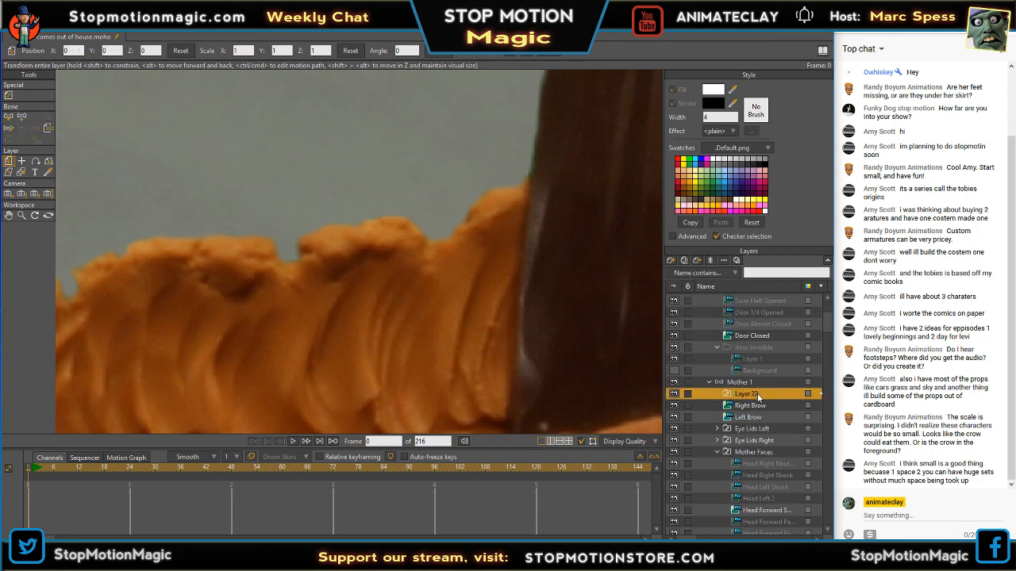
double_click(758, 395)
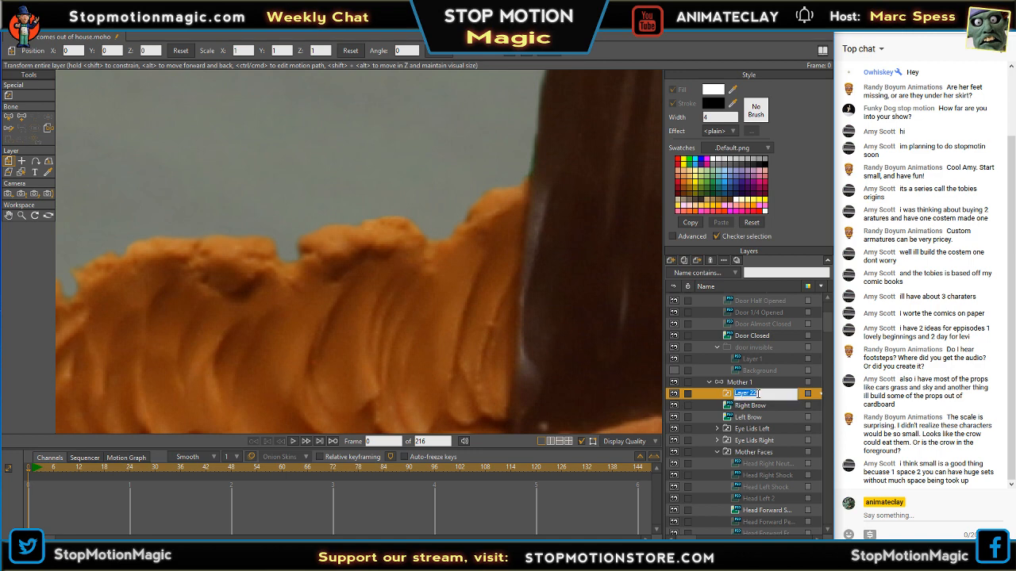
text(Eye Brows)
key(Return)
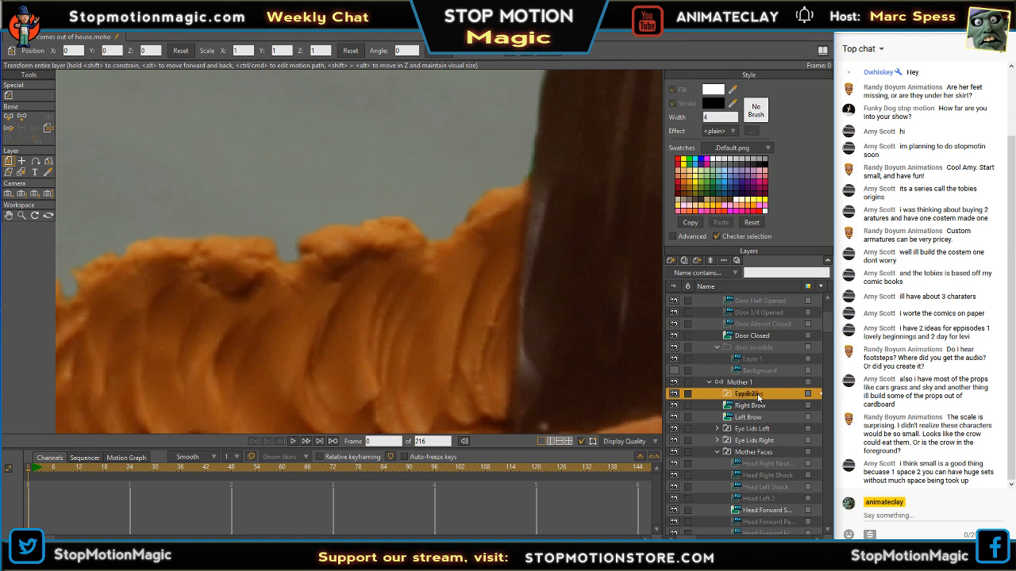
- Try nesting the Right Brow and Left Brow layers together inside the Eye Brows switch, and undo the move
click(747, 417)
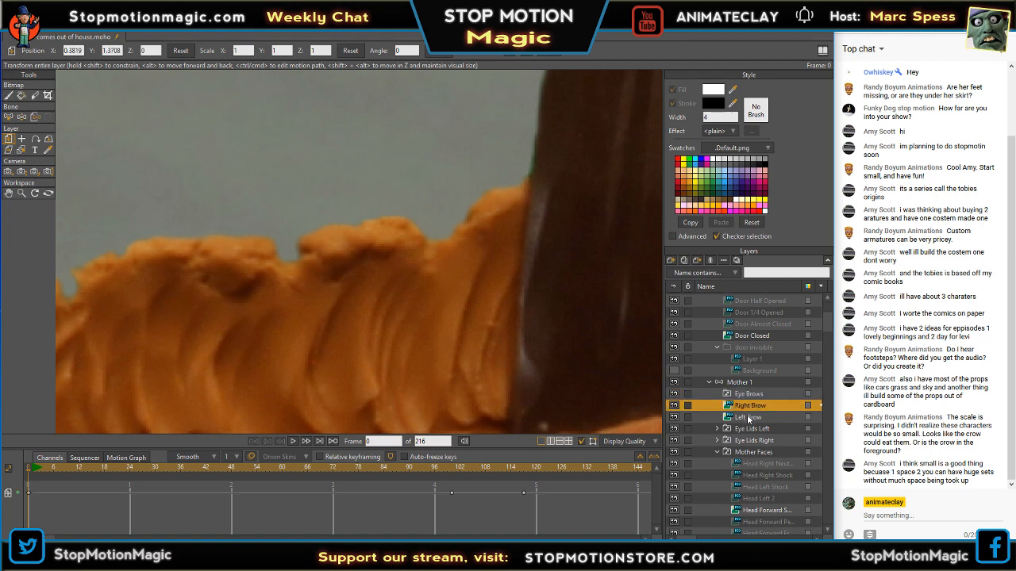
shift+click(754, 407)
drag(753, 406, 759, 395)
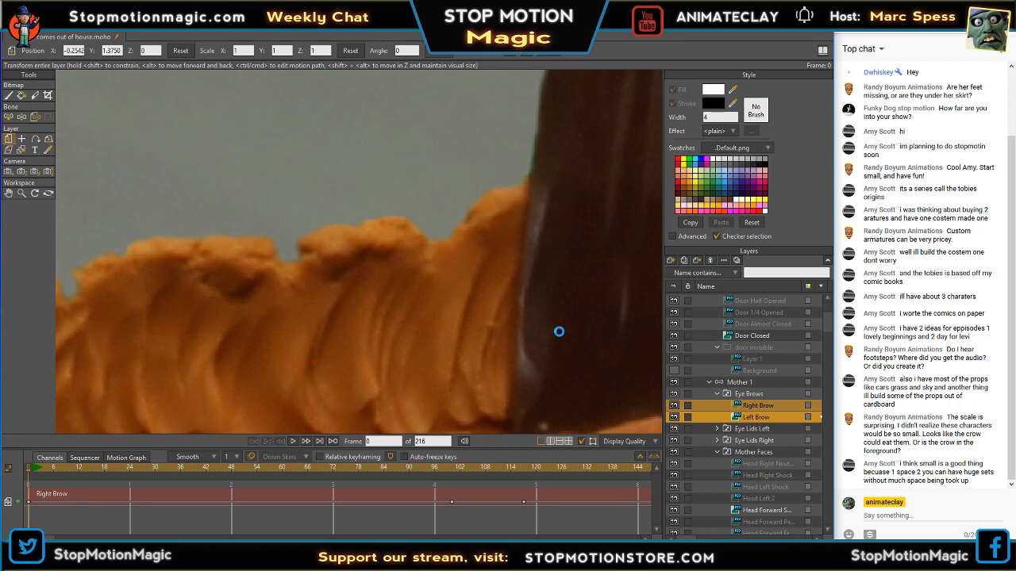
key(ctrl+z)
key(ctrl+z)
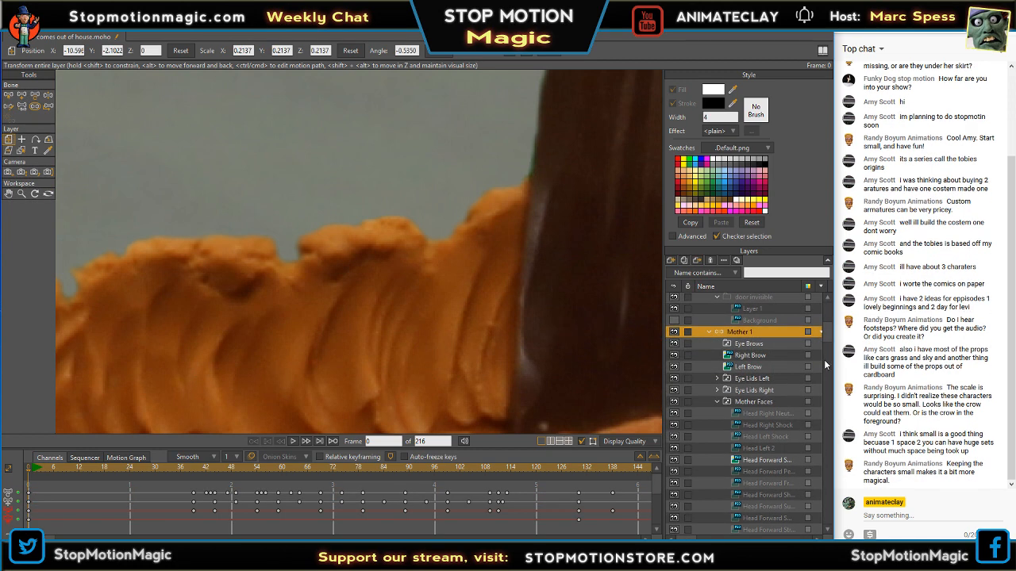
- Add a second switch layer above Eye Brows in the Mother 1 rig and name it Eye Brows Left
scroll(830, 330, up, 1)
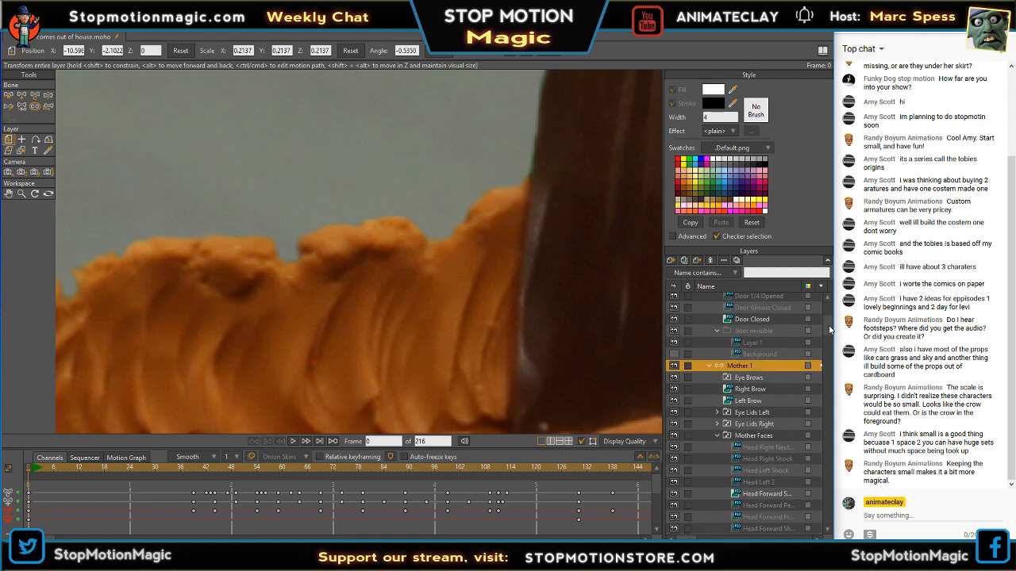
scroll(830, 328, up, 1)
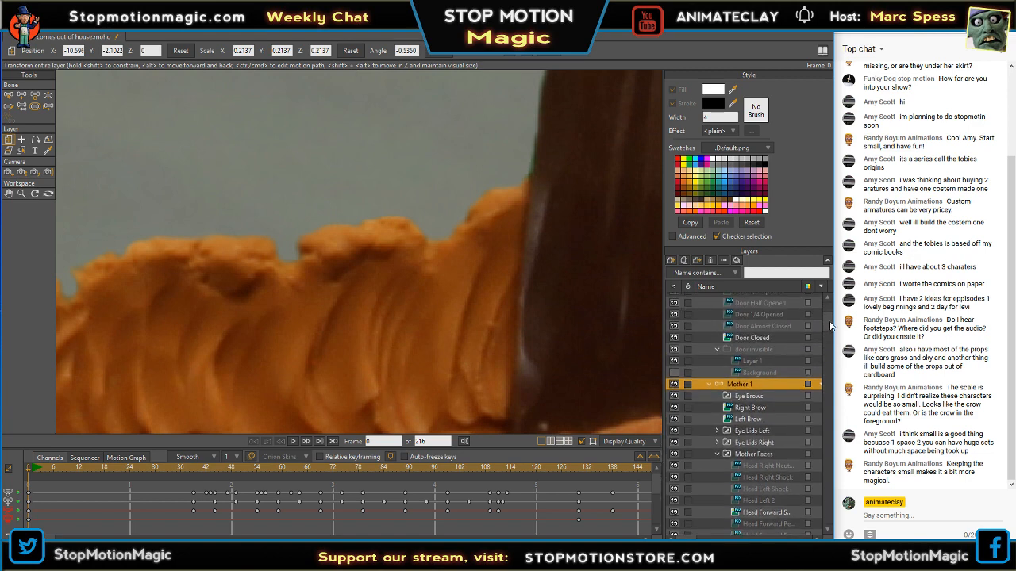
scroll(830, 329, down, 1)
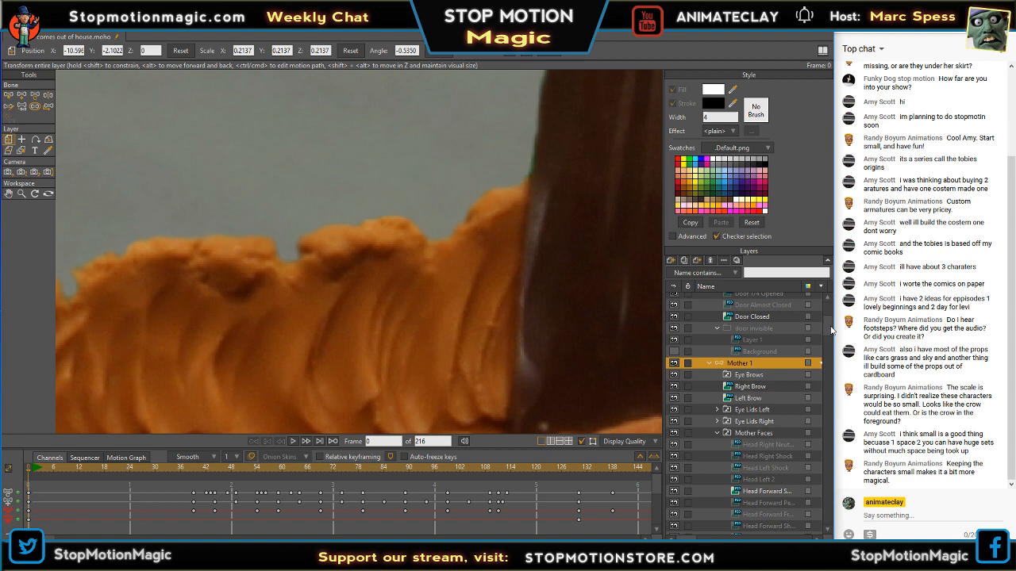
click(750, 374)
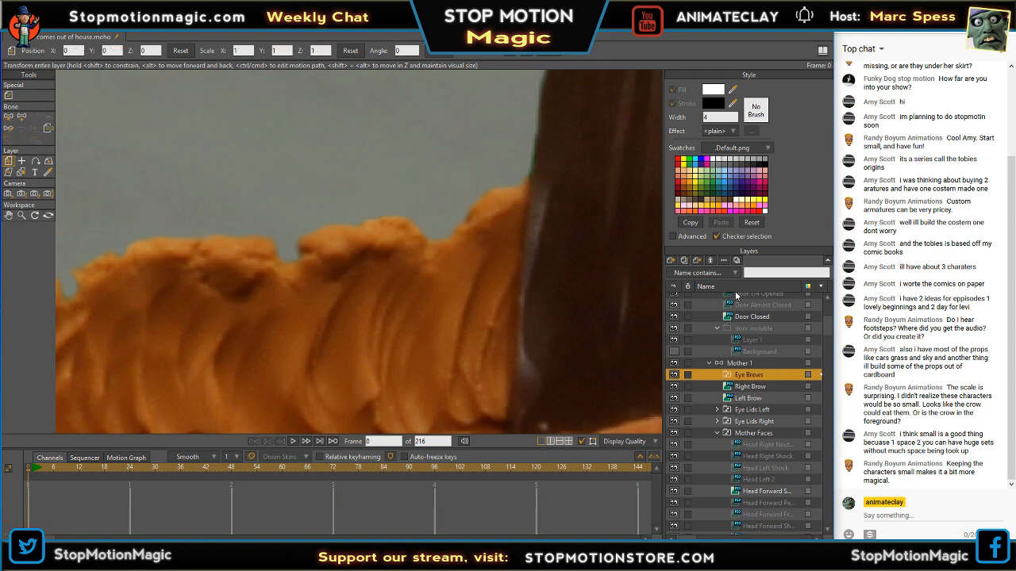
click(672, 259)
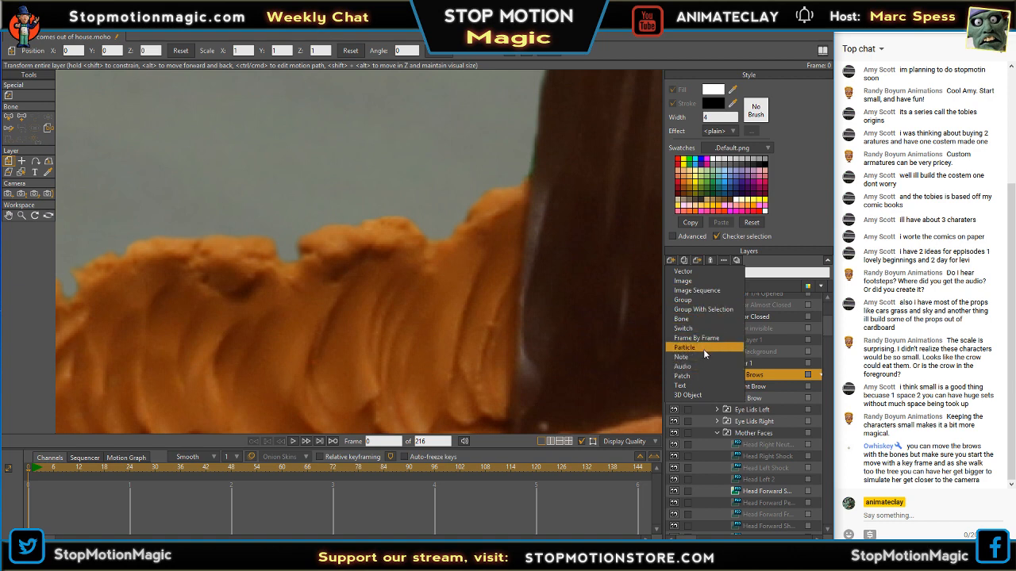
key(Escape)
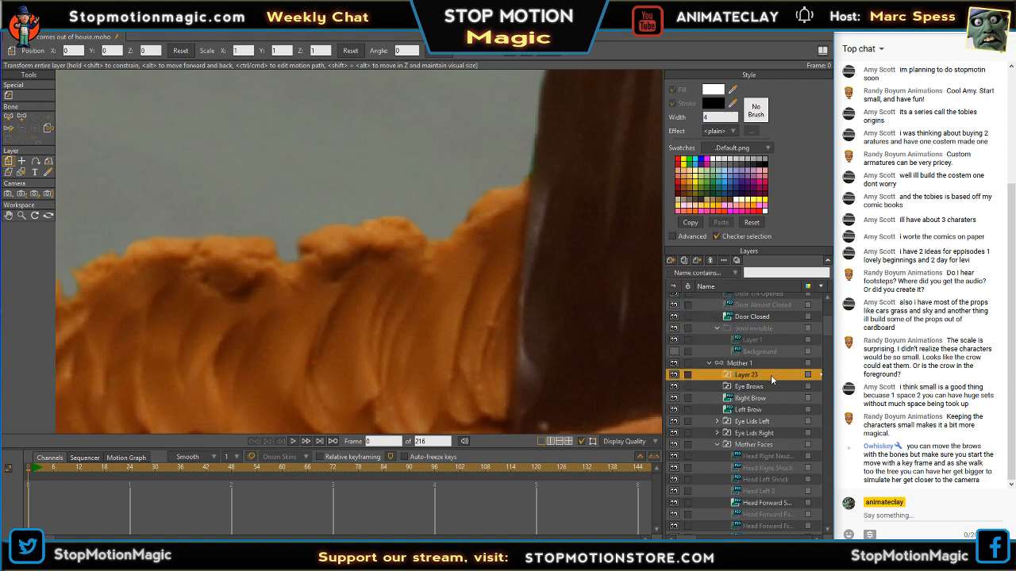
double_click(771, 374)
text(Ey)
text(e Brows S)
text(eft)
key(Return)
- Rename the Eye Brows switch layer as Eye Brows Right
click(750, 388)
double_click(750, 391)
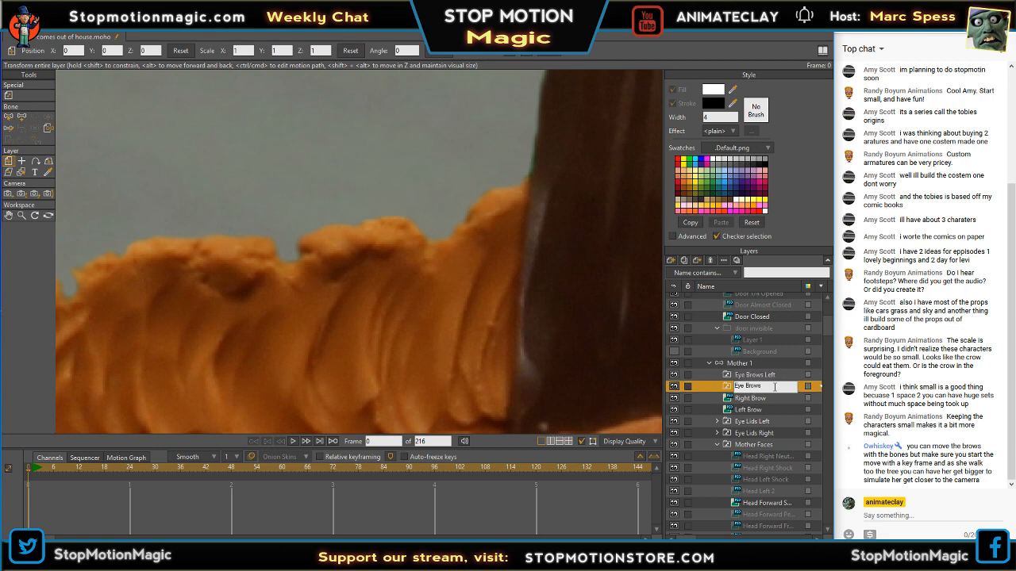
text(Right)
key(Return)
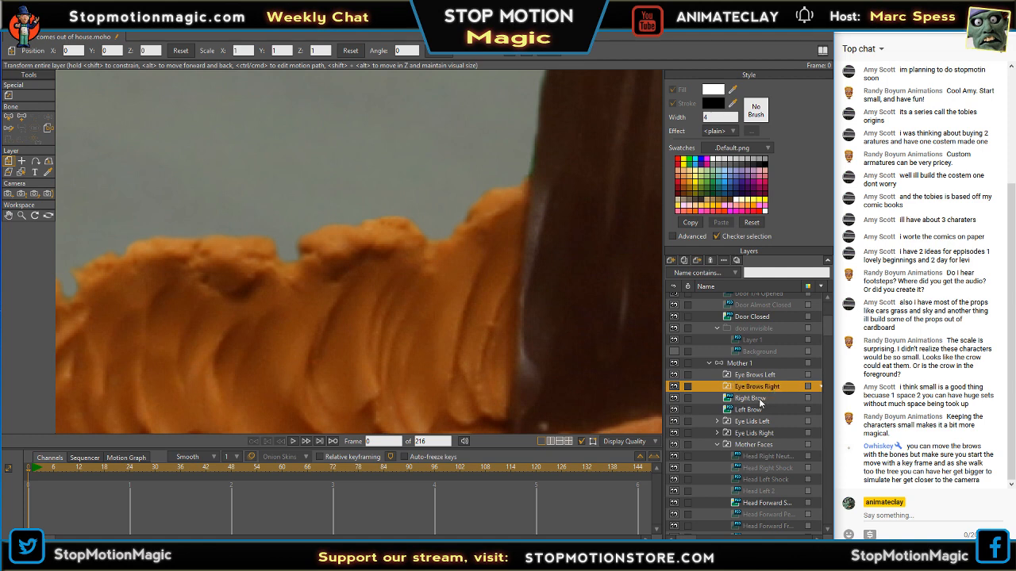
- Rename the Right Brow layer as Right Brow Forward and the Left Brow layer as Left Brow Forward
click(759, 399)
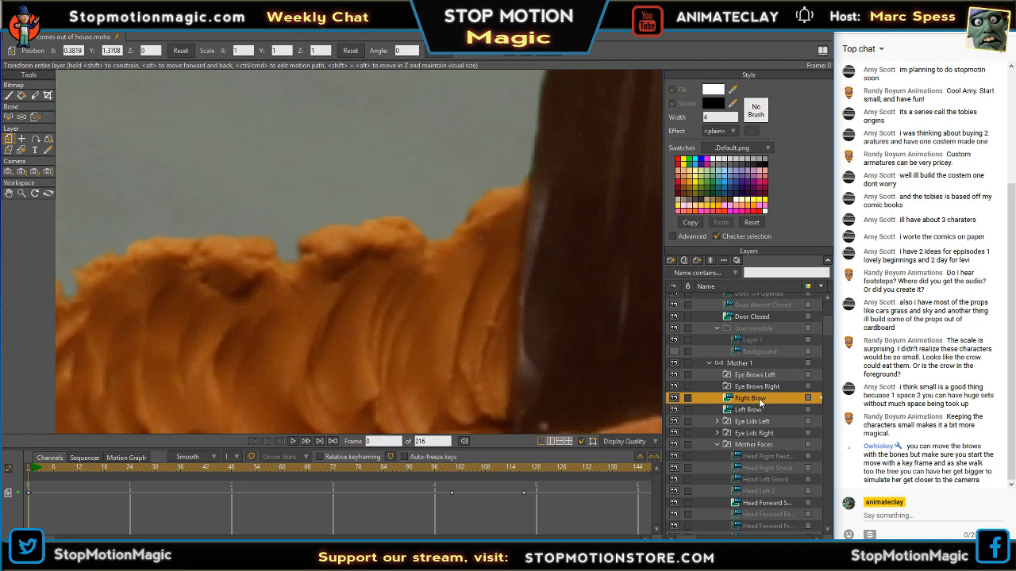
double_click(759, 401)
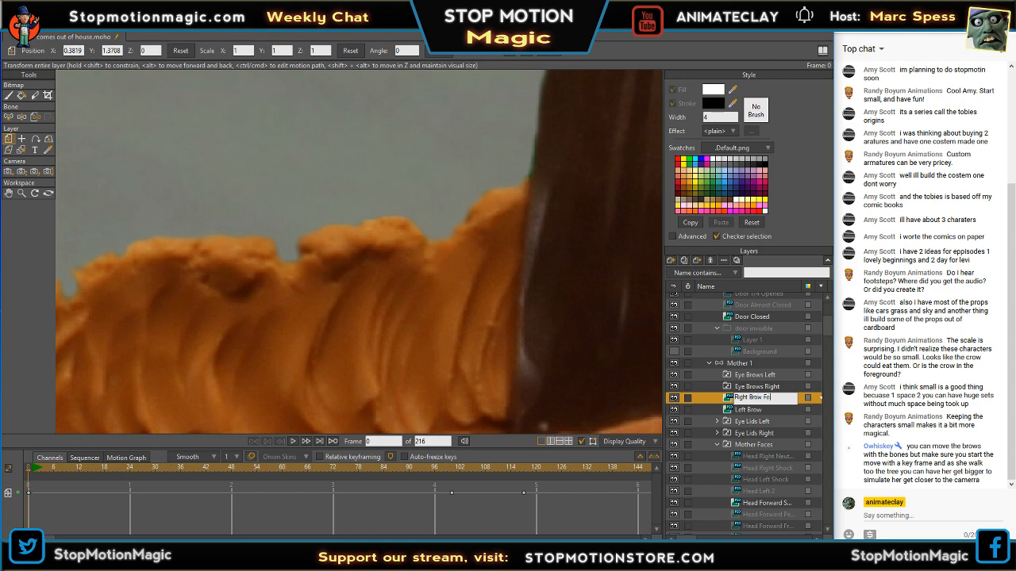
text(Forward)
key(Return)
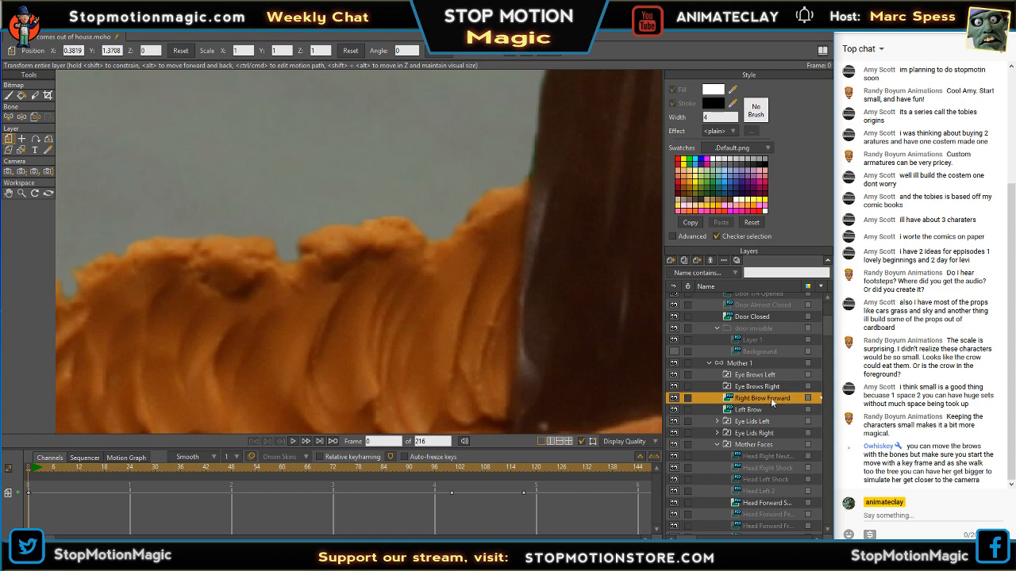
double_click(766, 410)
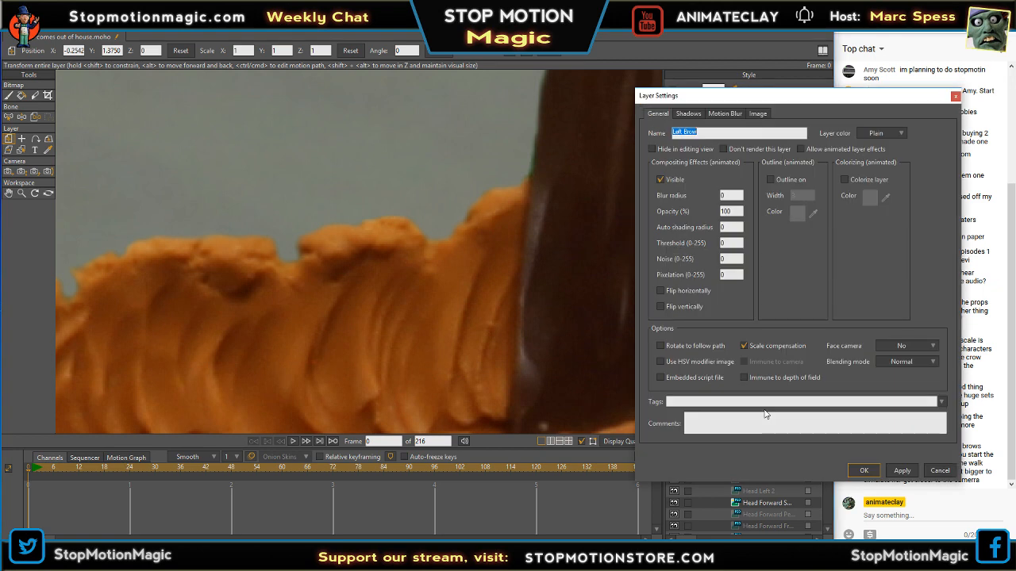
click(719, 132)
text(Forward)
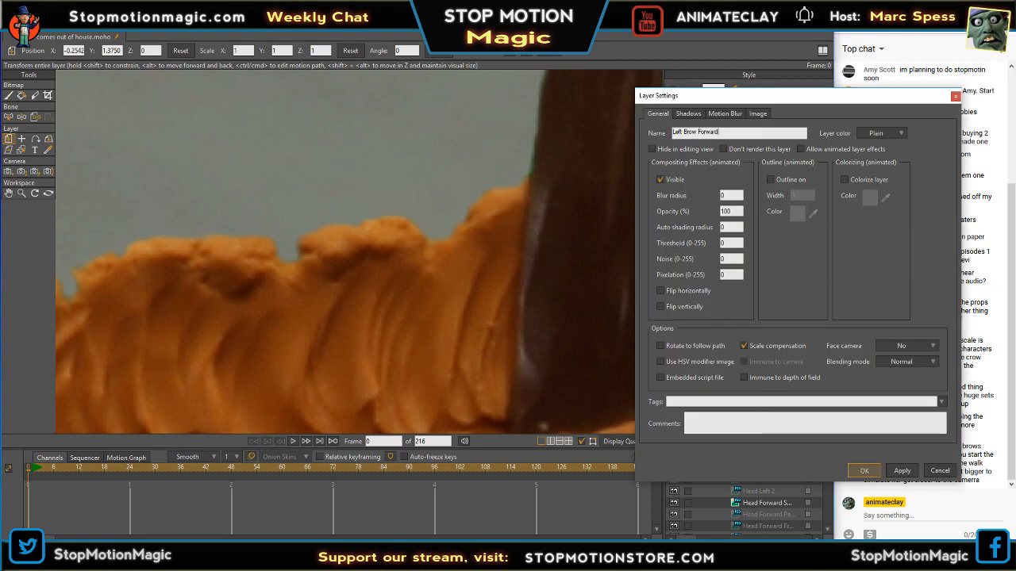
key(Return)
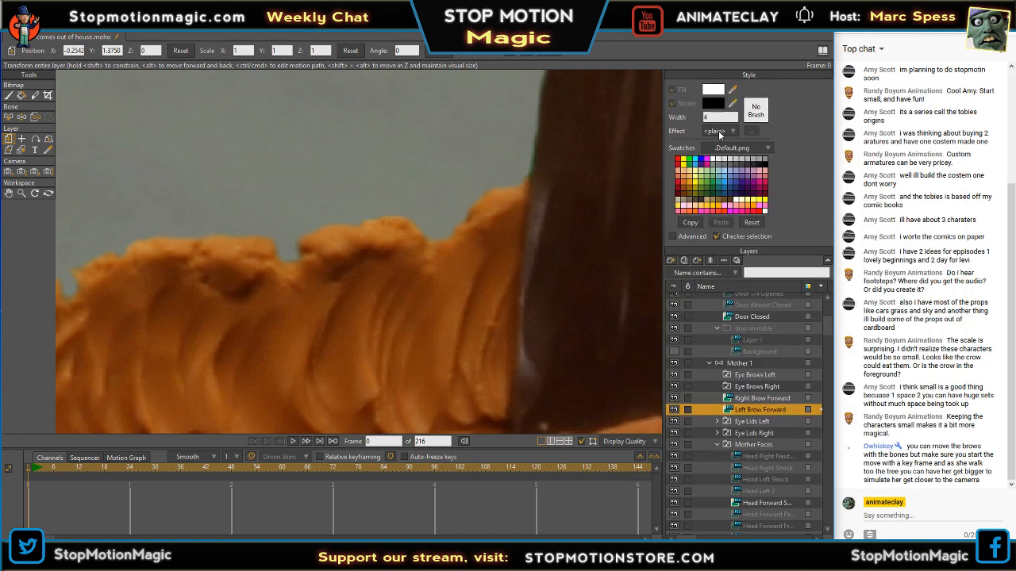
- Nest Right Brow Forward inside Eye Brows Right and Left Brow Forward inside Eye Brows Left, and check the left switch's active child
click(766, 399)
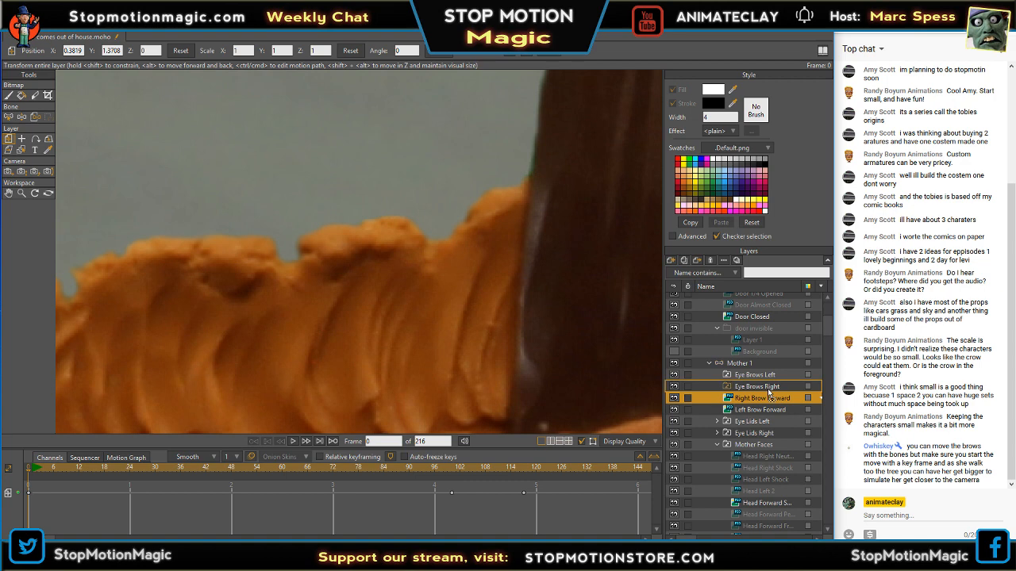
mouse_move(768, 388)
mouse_down()
mouse_move(767, 410)
mouse_move(768, 378)
mouse_up()
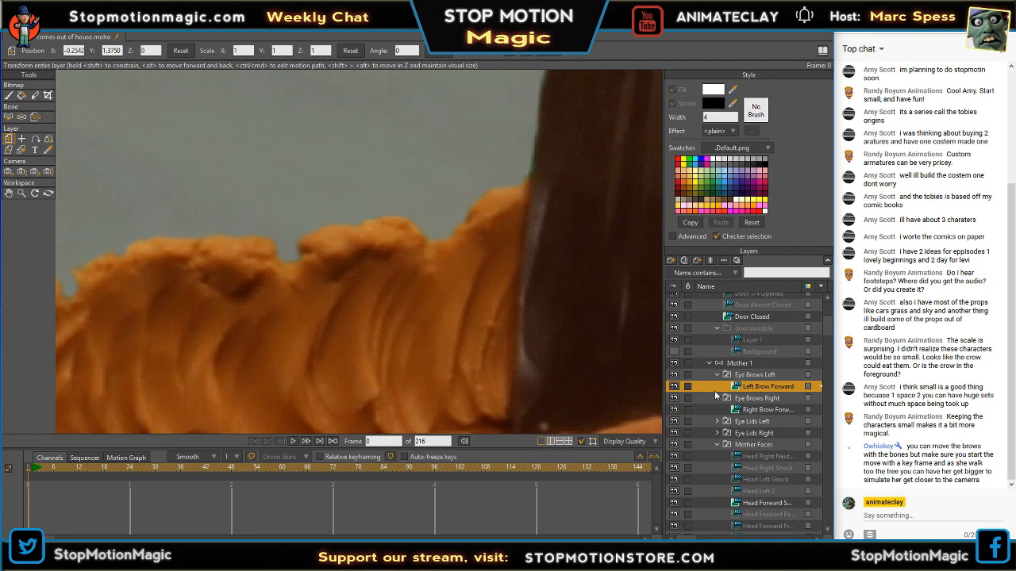
right_click(752, 389)
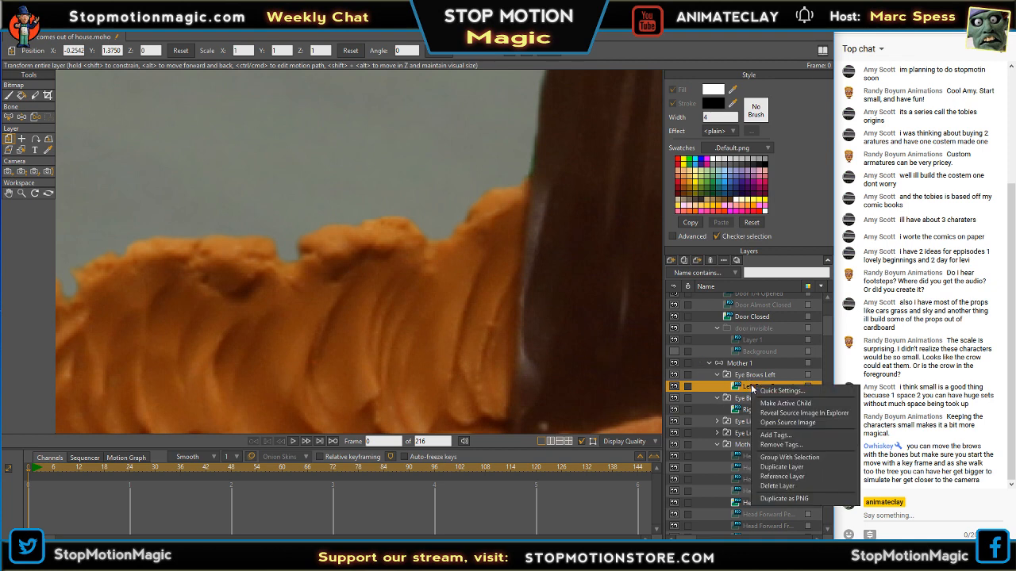
right_click(749, 377)
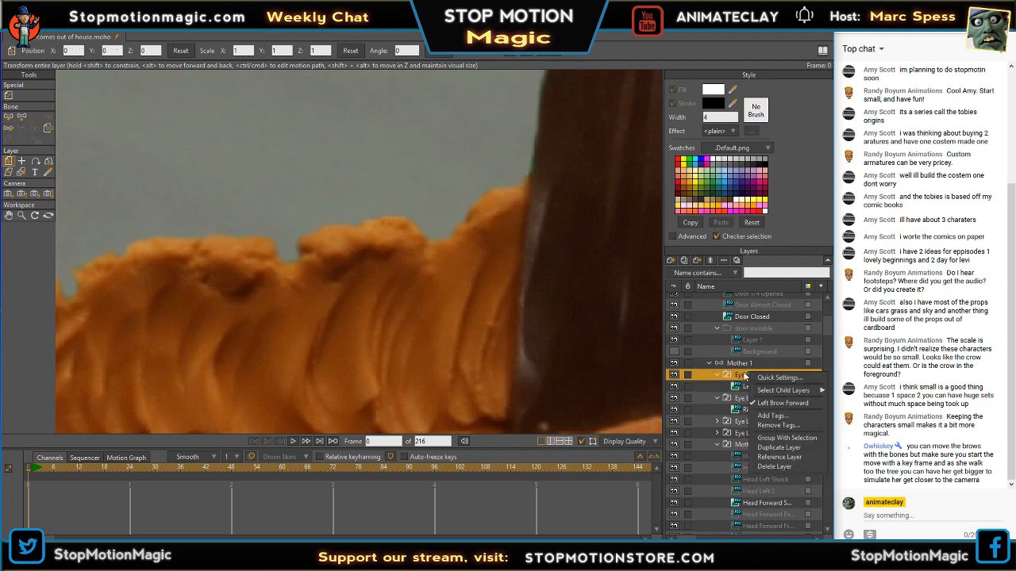
click(738, 374)
- Bring the house and the mother's rig at its door into view at frame 0
scroll(428, 251, down, 6)
scroll(428, 251, down, 8)
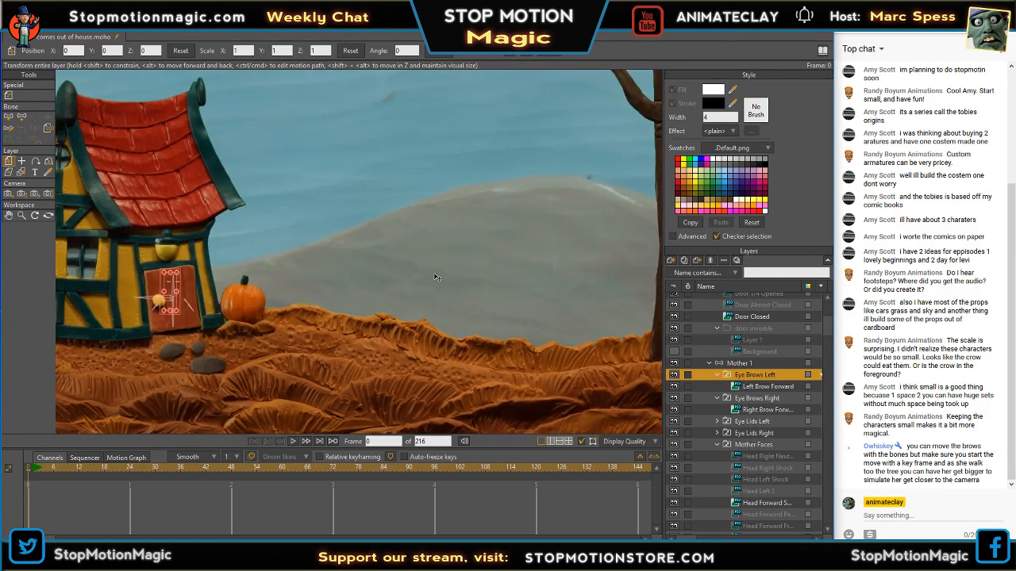
drag(329, 285, 464, 280)
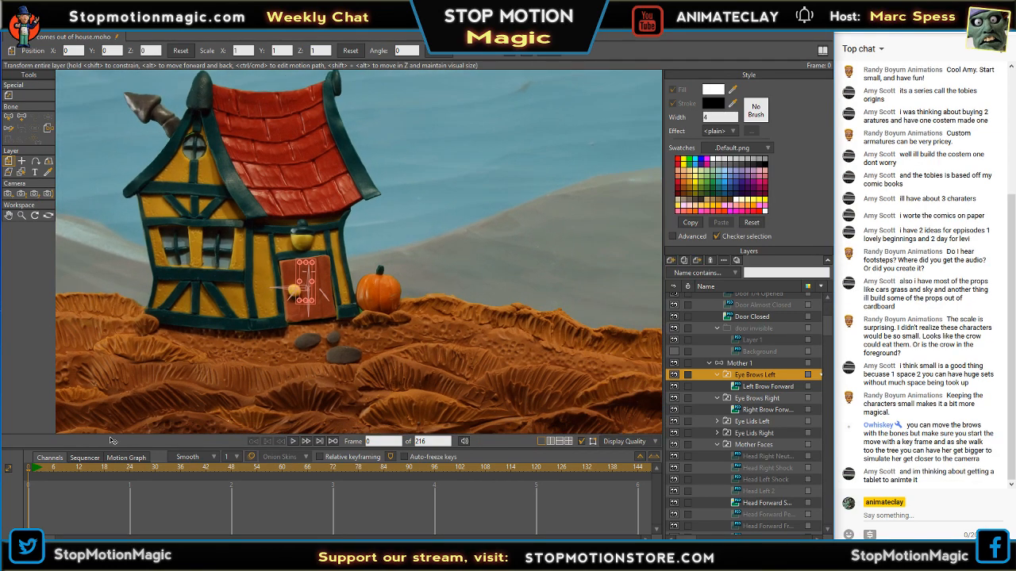
- Duplicate the Left Brow Forward layer at frame 133
drag(307, 481, 435, 481)
drag(513, 319, 203, 267)
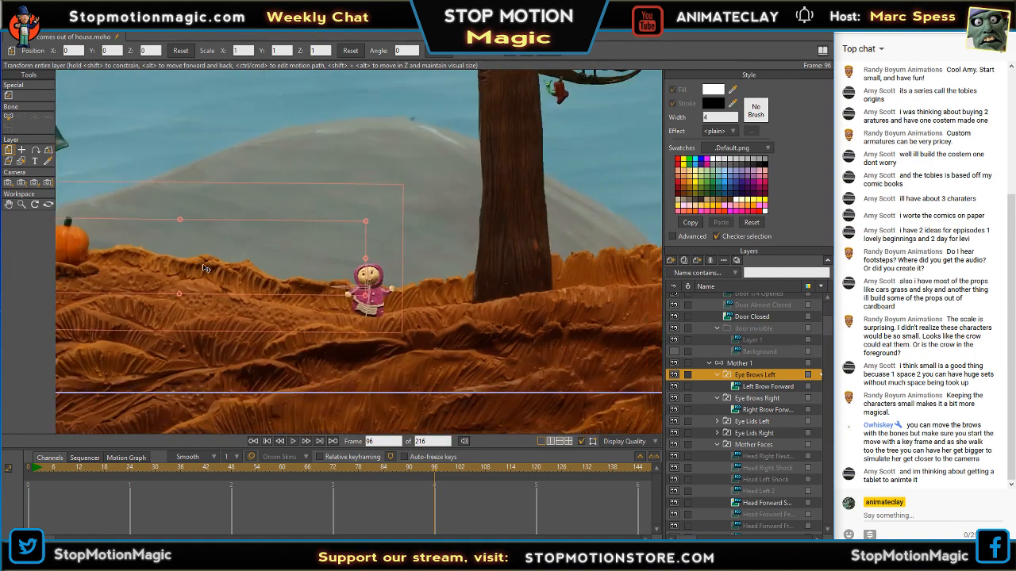
drag(435, 476, 592, 476)
scroll(500, 283, up, 5)
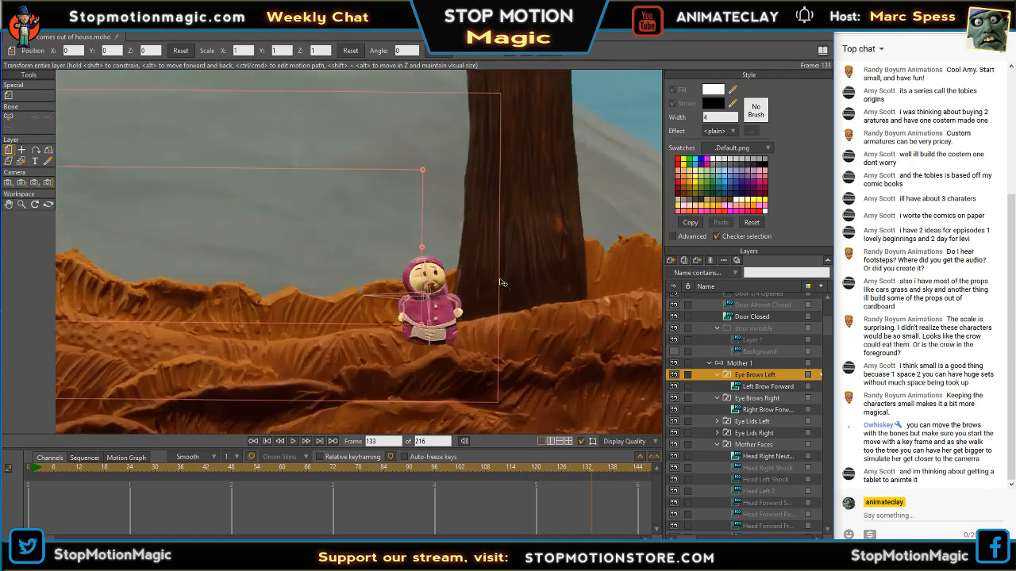
scroll(357, 270, up, 3)
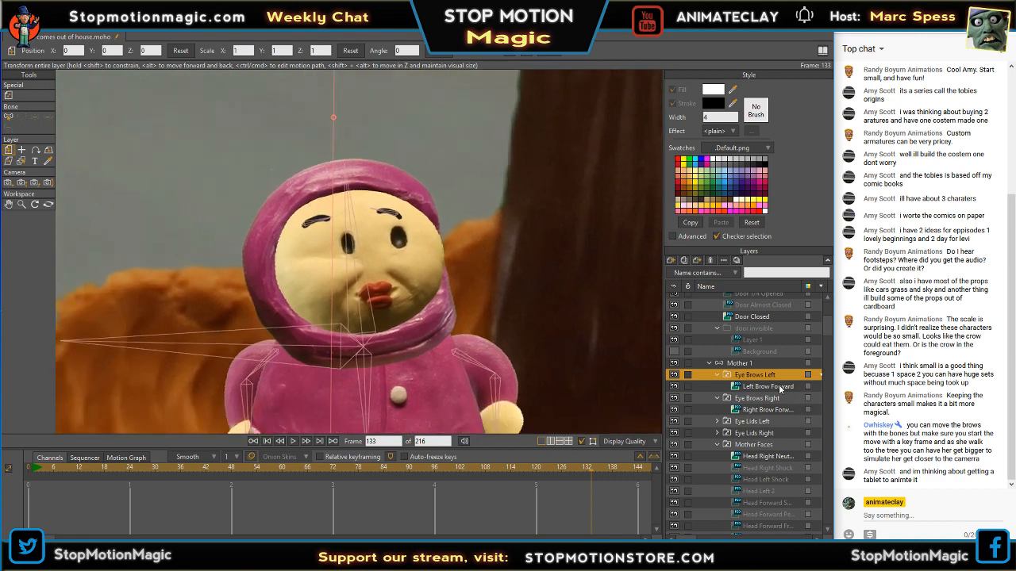
click(778, 386)
right_click(779, 386)
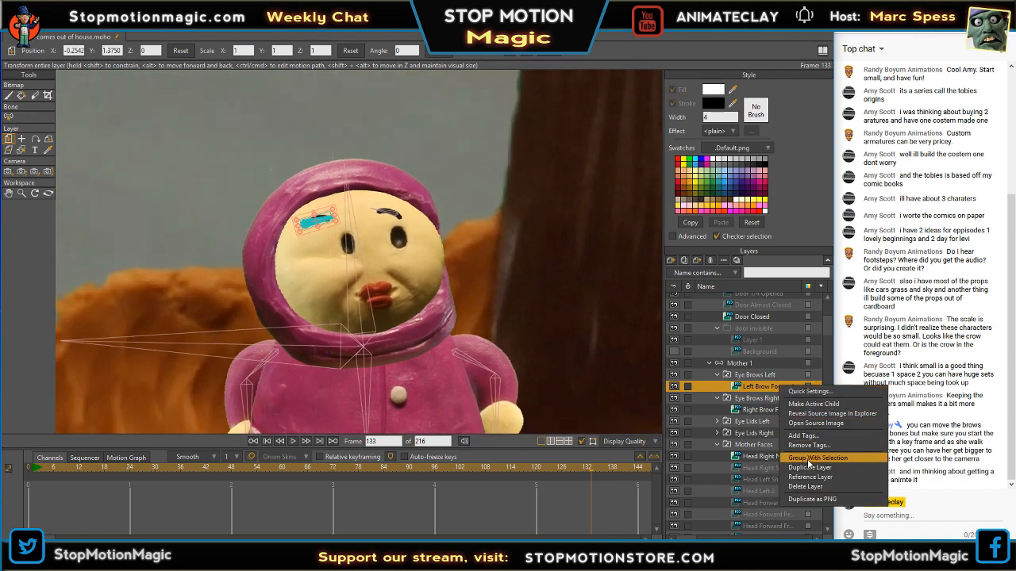
click(810, 469)
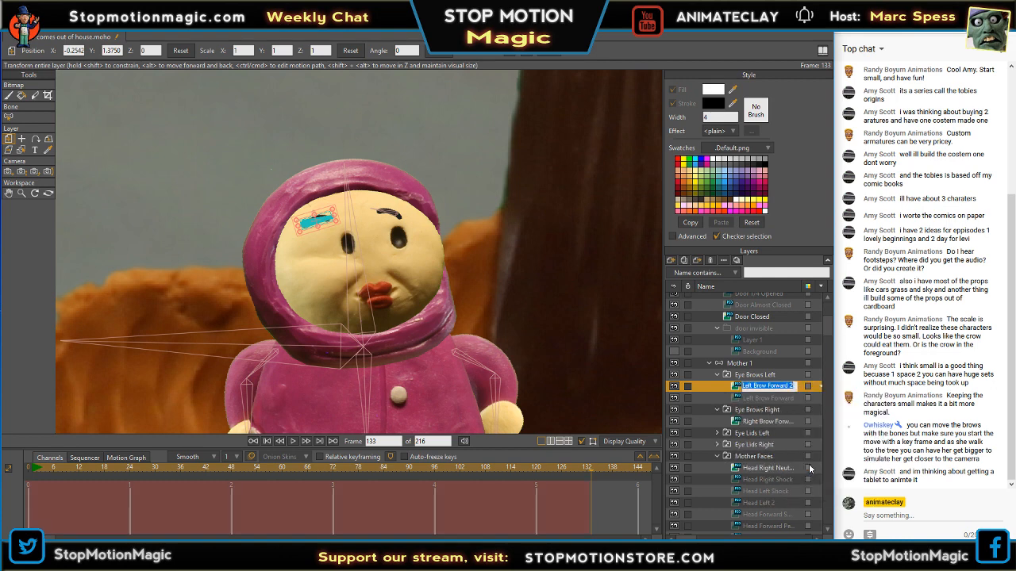
- Rename the duplicated left brow layer to Left Brow Right Facing
double_click(778, 388)
click(767, 386)
drag(766, 386, 799, 388)
text(Right)
key(Return)
- Duplicate the Right Brow Forward layer and rename the copy Right Brow Right Facing
right_click(783, 423)
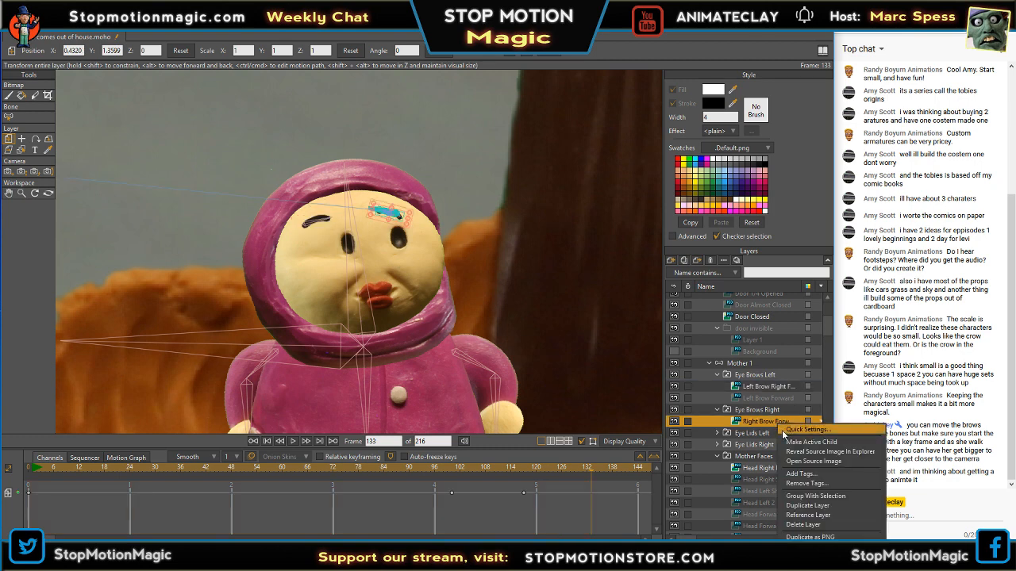
click(807, 505)
right_click(773, 426)
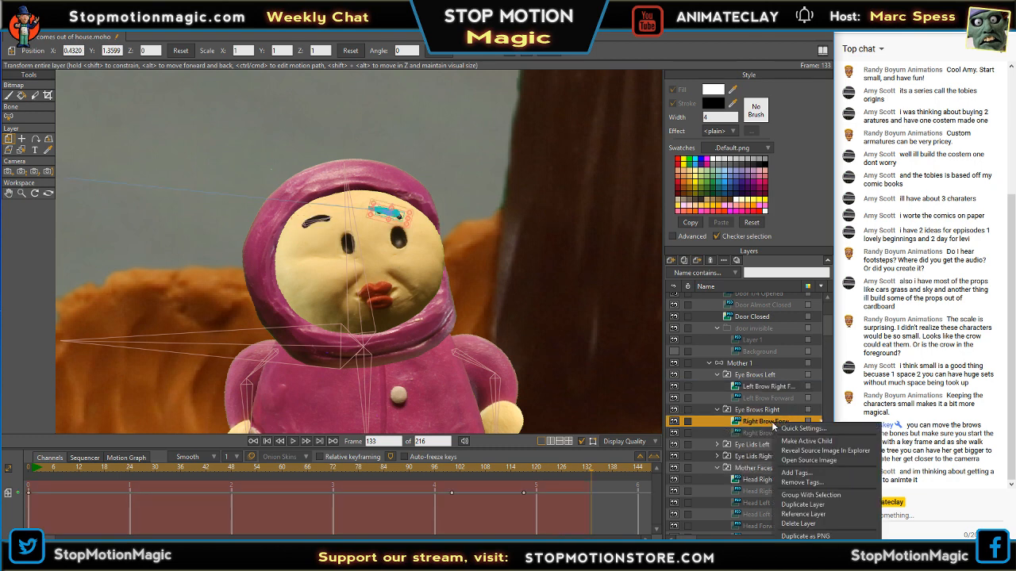
click(788, 428)
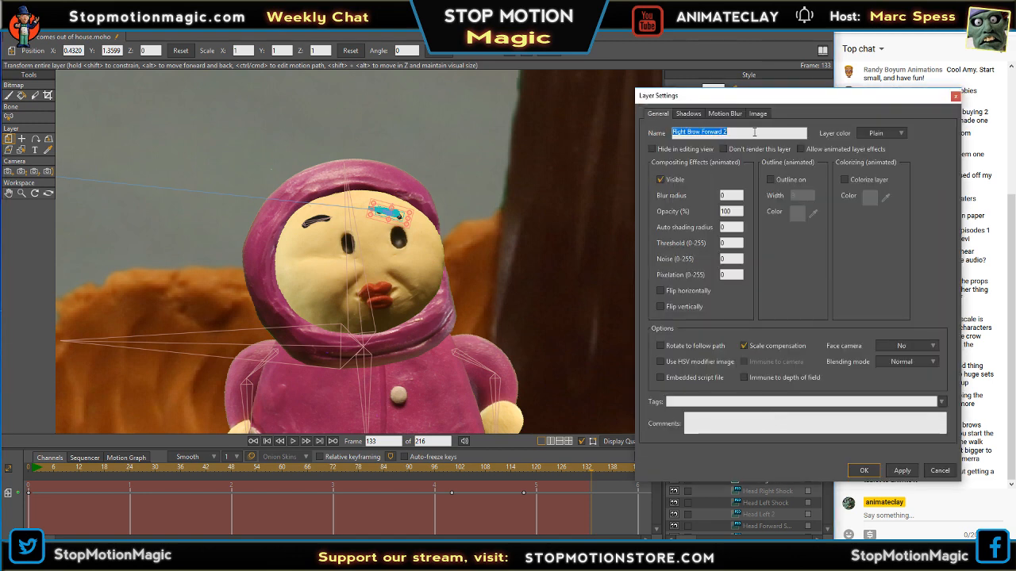
click(753, 133)
drag(743, 133, 703, 133)
text(Right Facing)
click(863, 470)
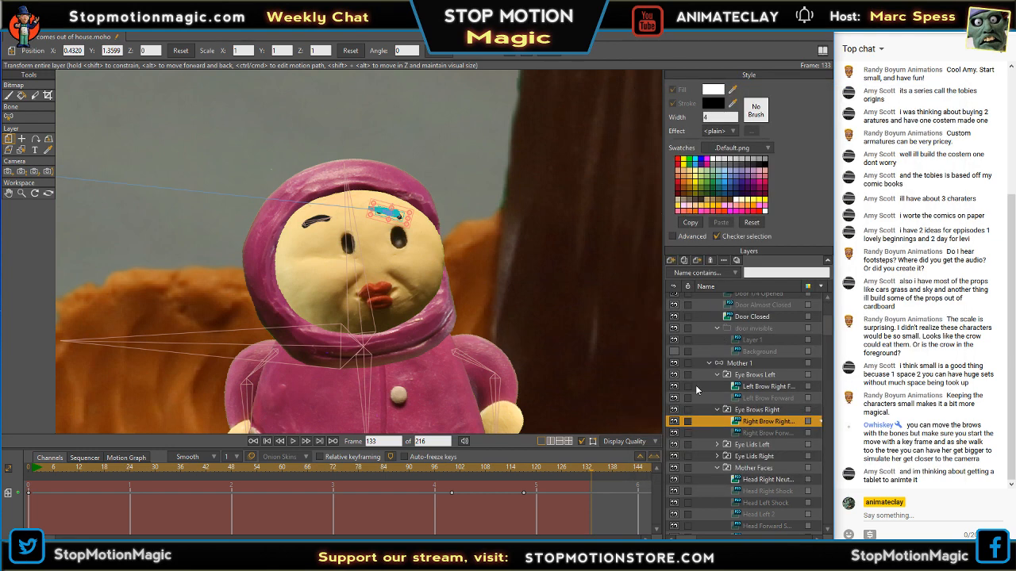
- Select the mother's right brow bone and hide the Doors In Front group at frame 0
click(9, 117)
click(392, 217)
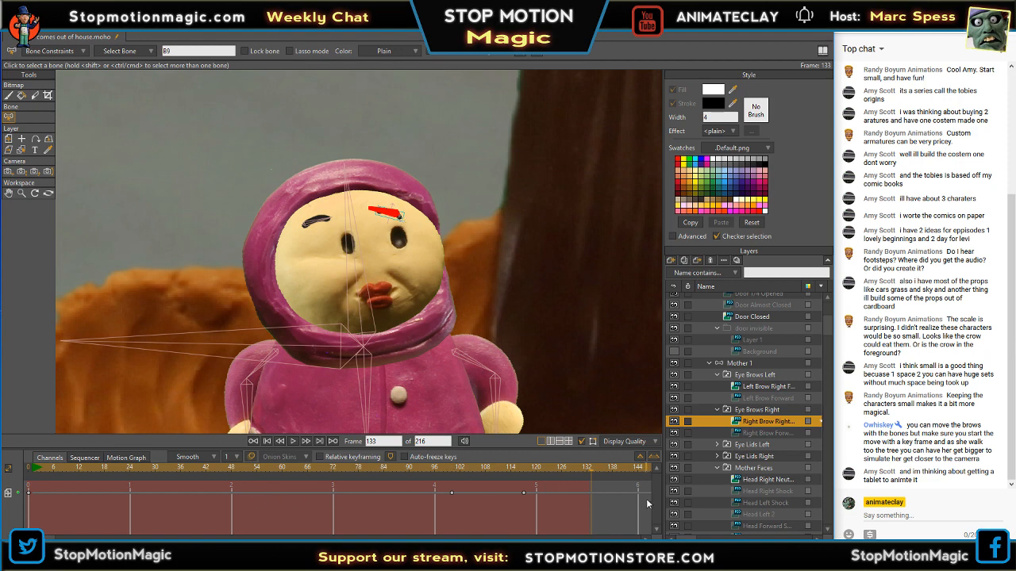
drag(591, 469, 2, 474)
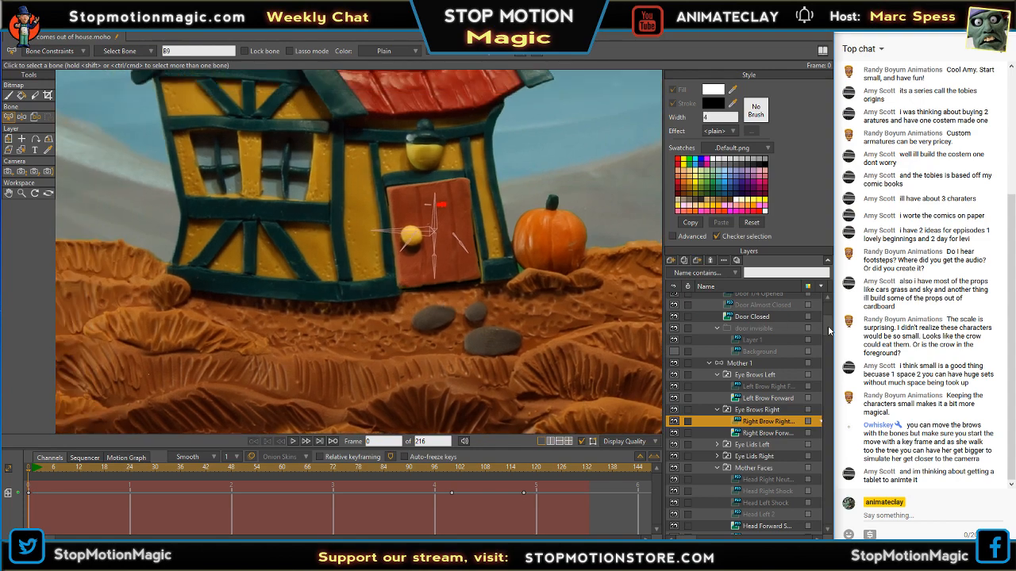
scroll(829, 318, up, 3)
click(675, 299)
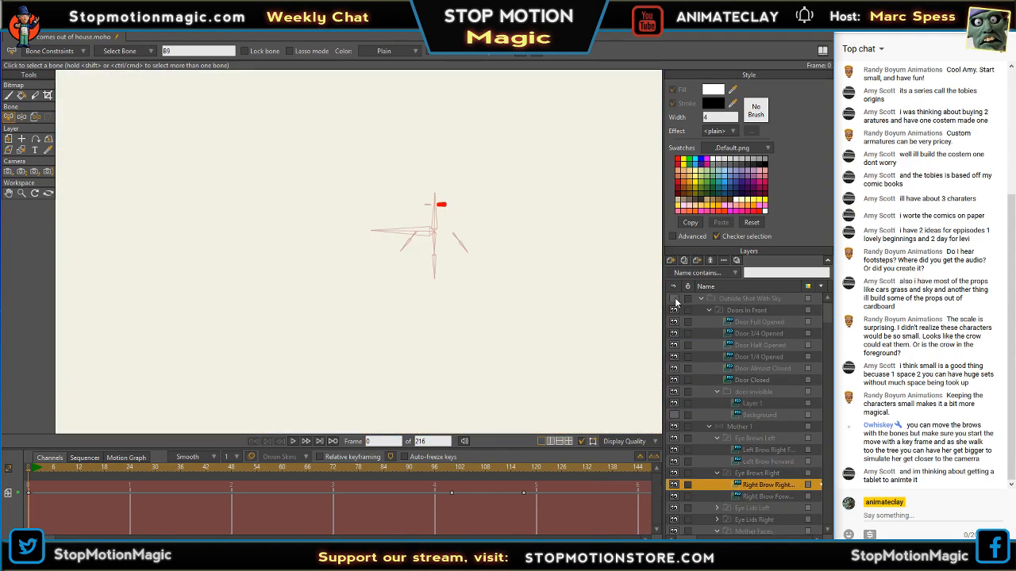
click(674, 300)
click(674, 311)
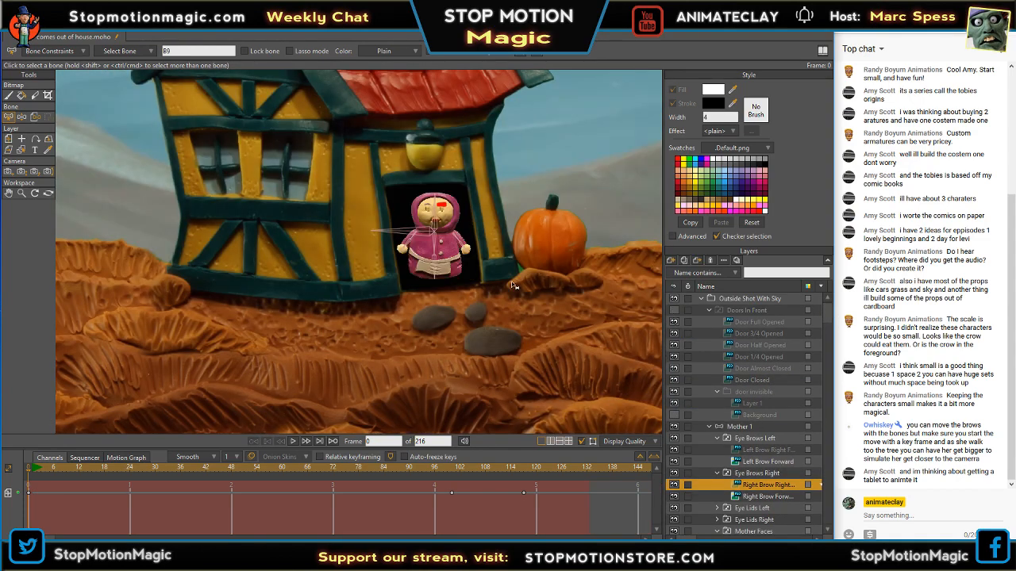
- Hide the Right Brow Forward layer and shift the Right Brow Right Facing layer slightly outward to about X 0.44, Y 1.36
scroll(452, 208, up, 6)
scroll(457, 208, up, 2)
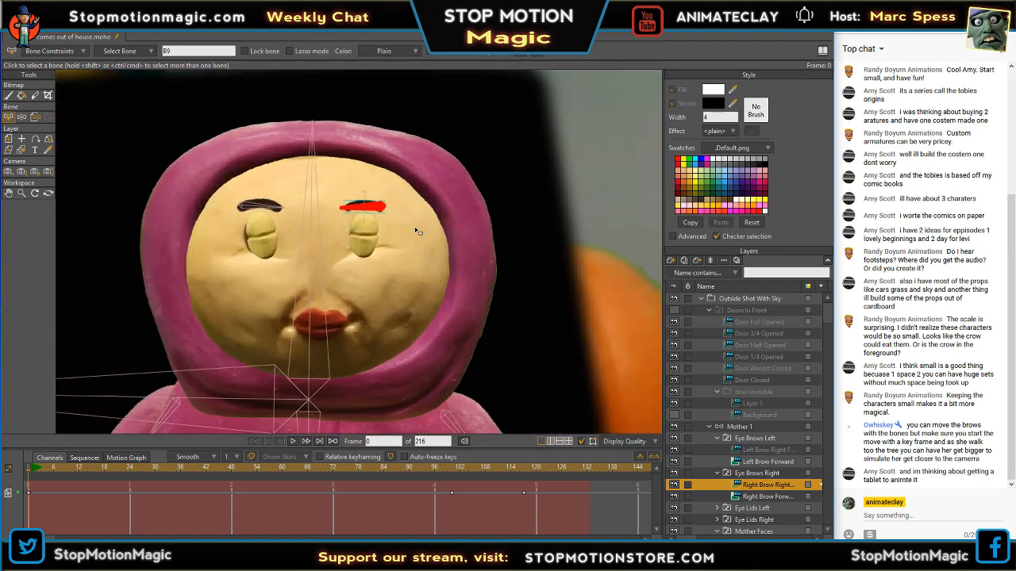
scroll(309, 200, up, 2)
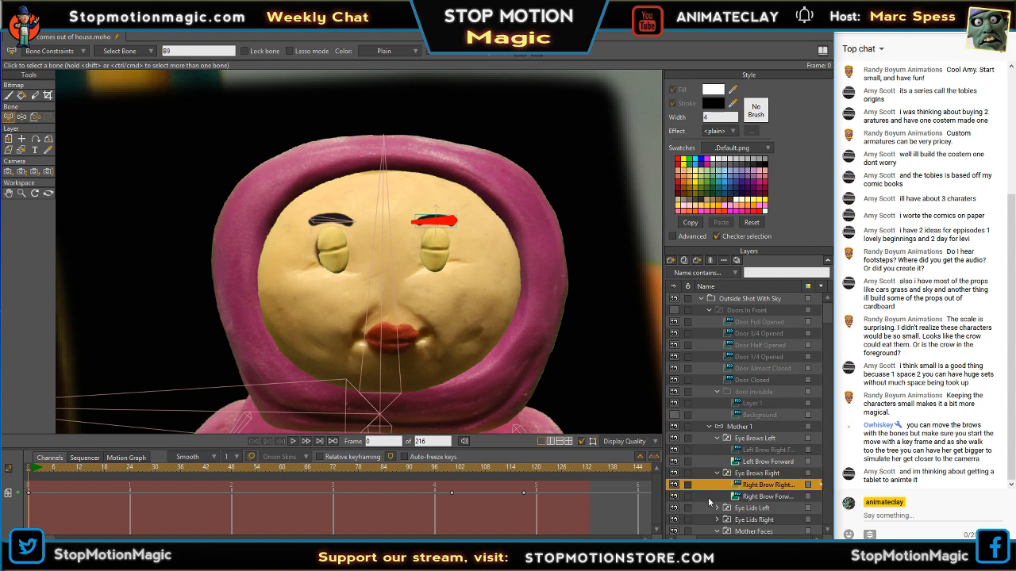
click(674, 497)
click(23, 118)
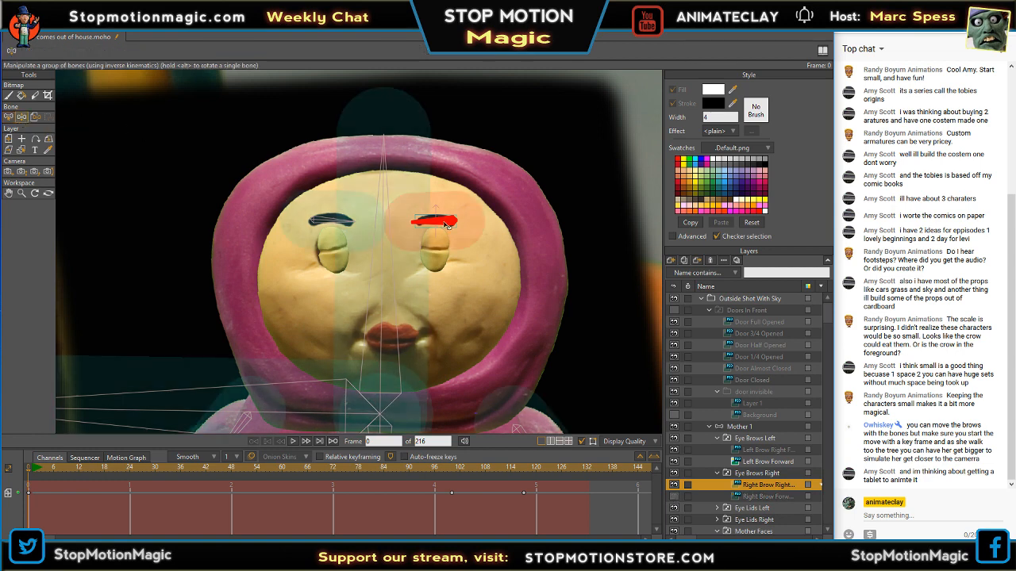
drag(447, 225, 447, 223)
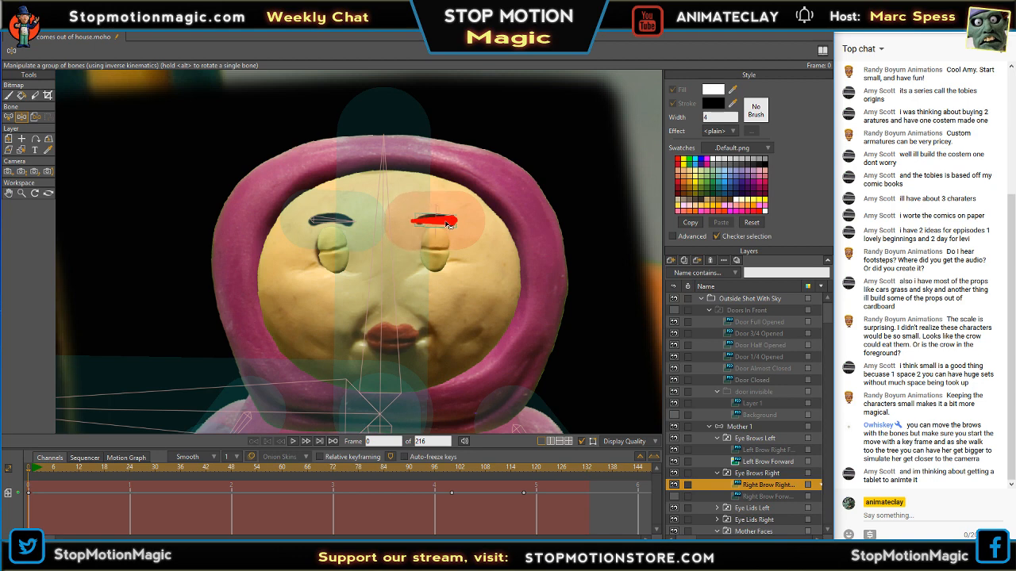
click(8, 118)
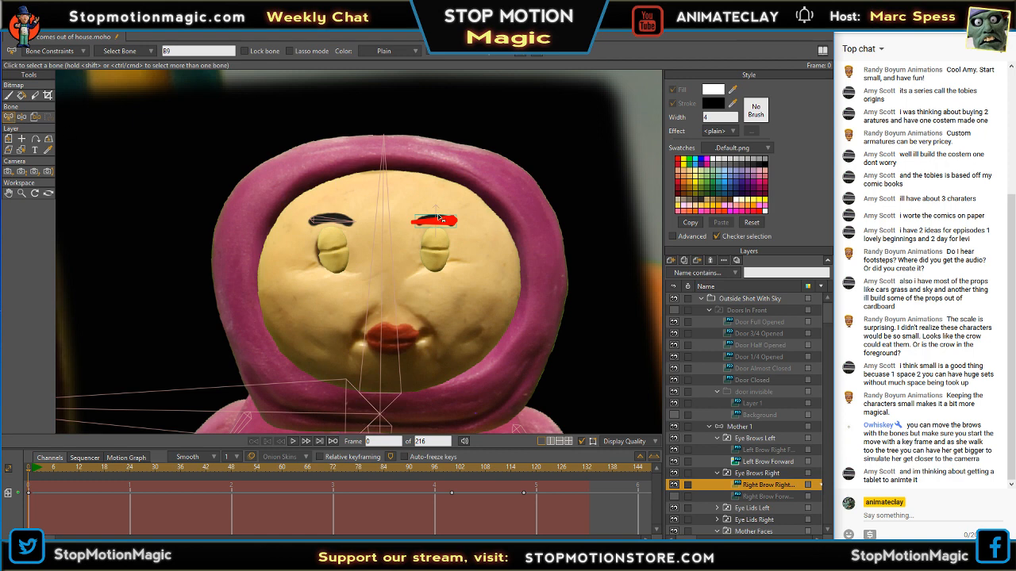
click(10, 141)
mouse_move(457, 224)
mouse_down()
mouse_move(479, 230)
mouse_move(462, 224)
mouse_up()
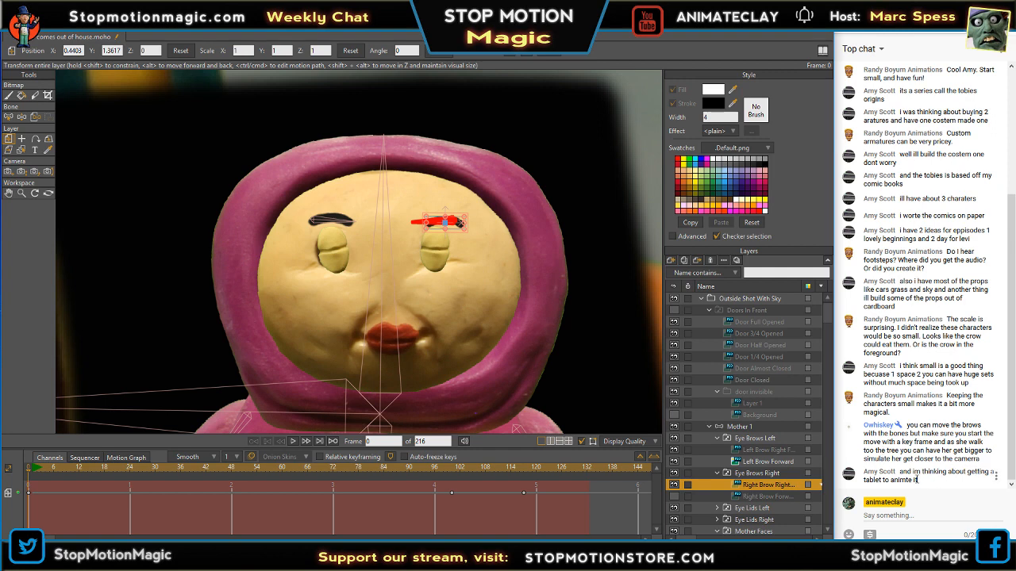
- Look over the whole scene from the house and bare tree to the bridge, then return to the mother's face
scroll(535, 283, down, 3)
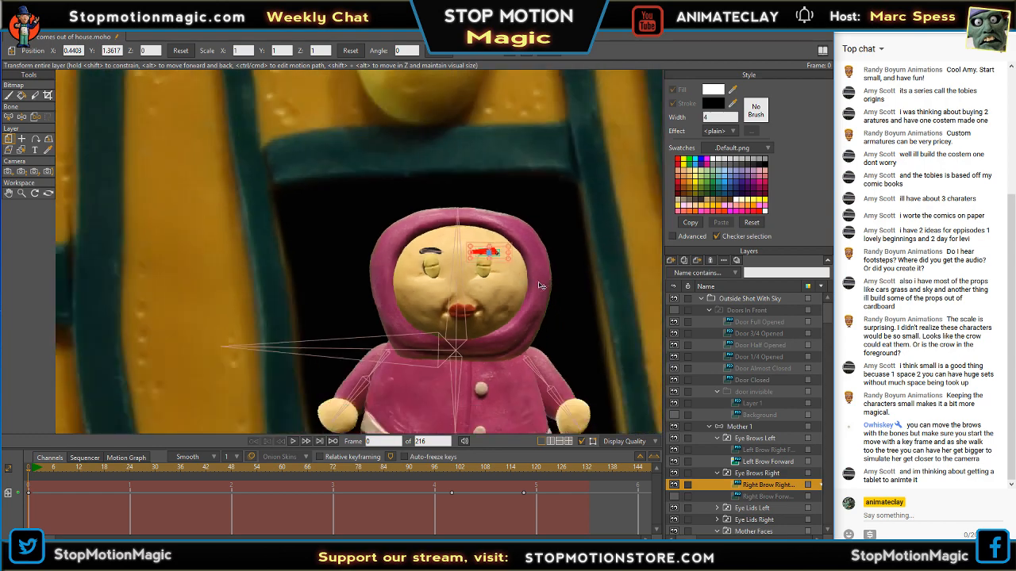
scroll(538, 285, down, 6)
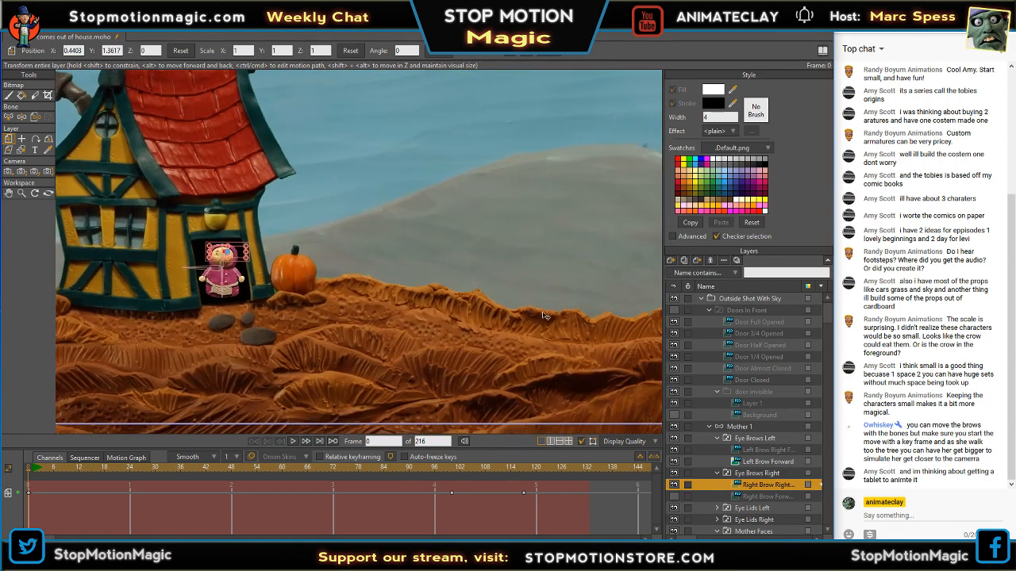
scroll(544, 315, down, 6)
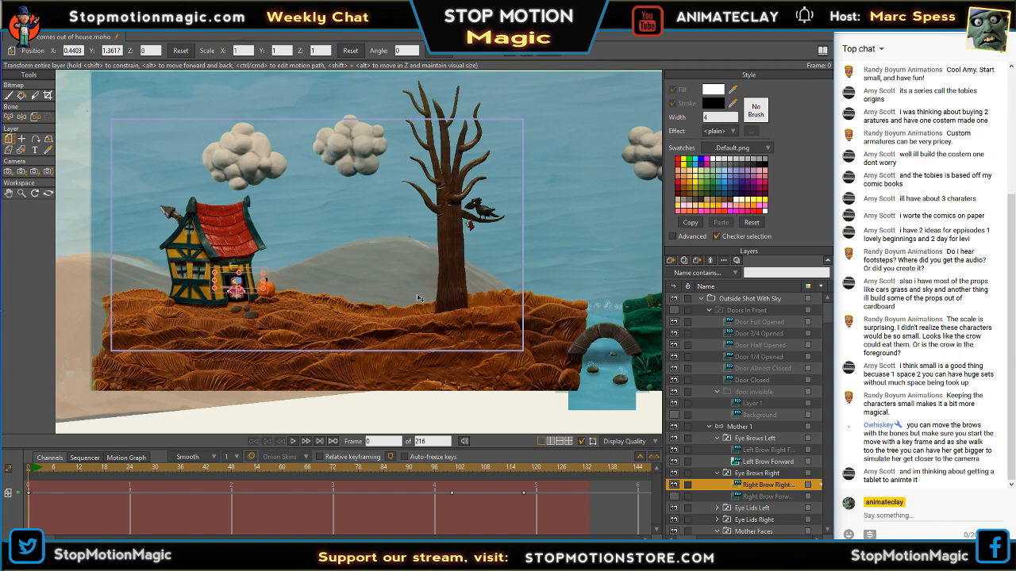
drag(613, 342, 490, 322)
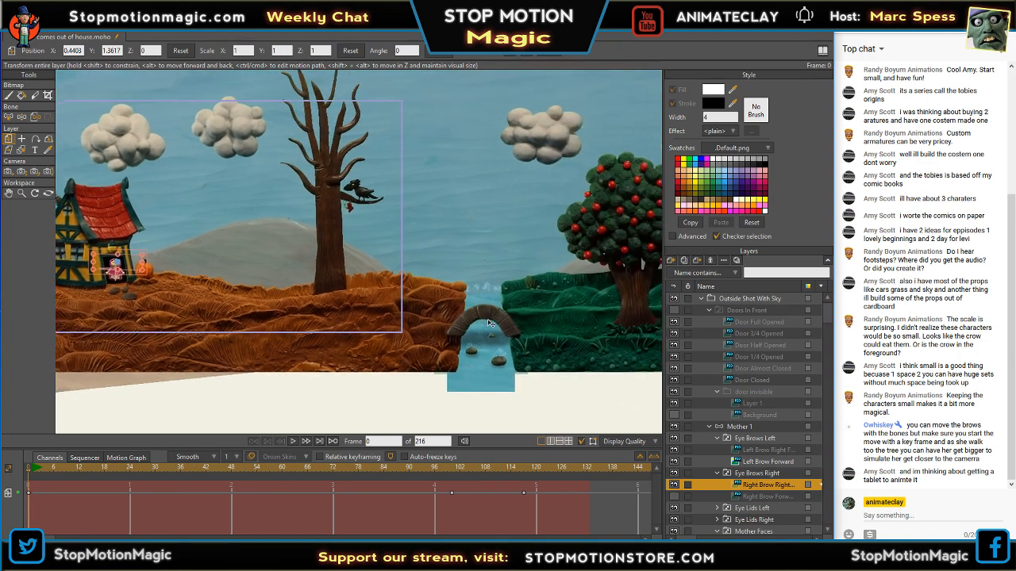
scroll(489, 322, up, 5)
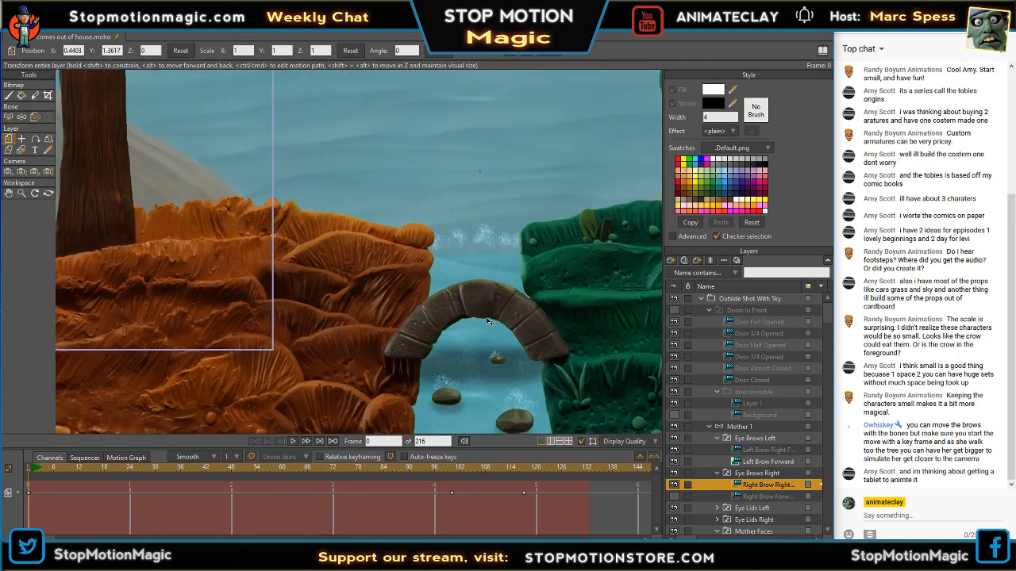
scroll(508, 292, down, 1)
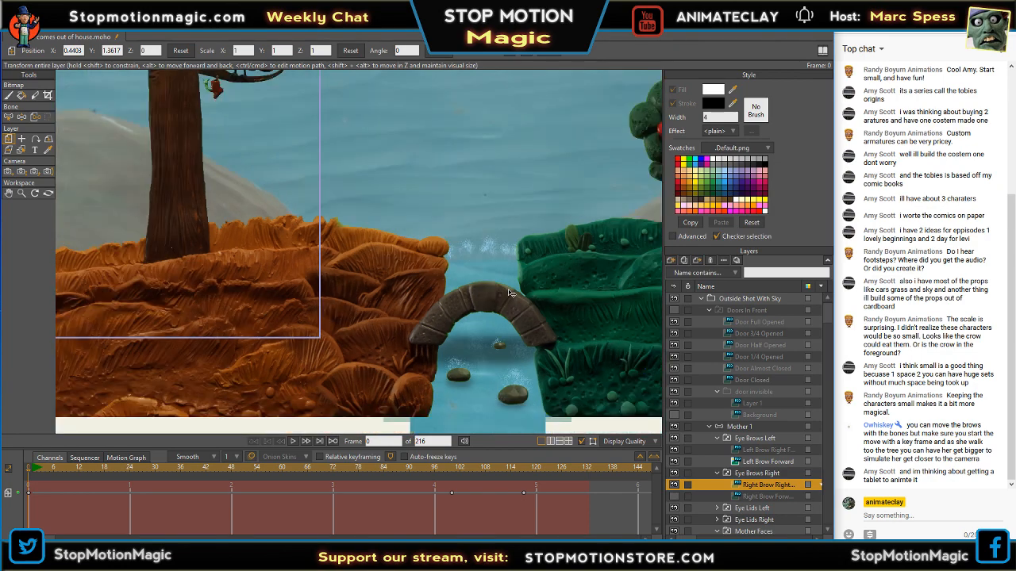
scroll(136, 153, down, 2)
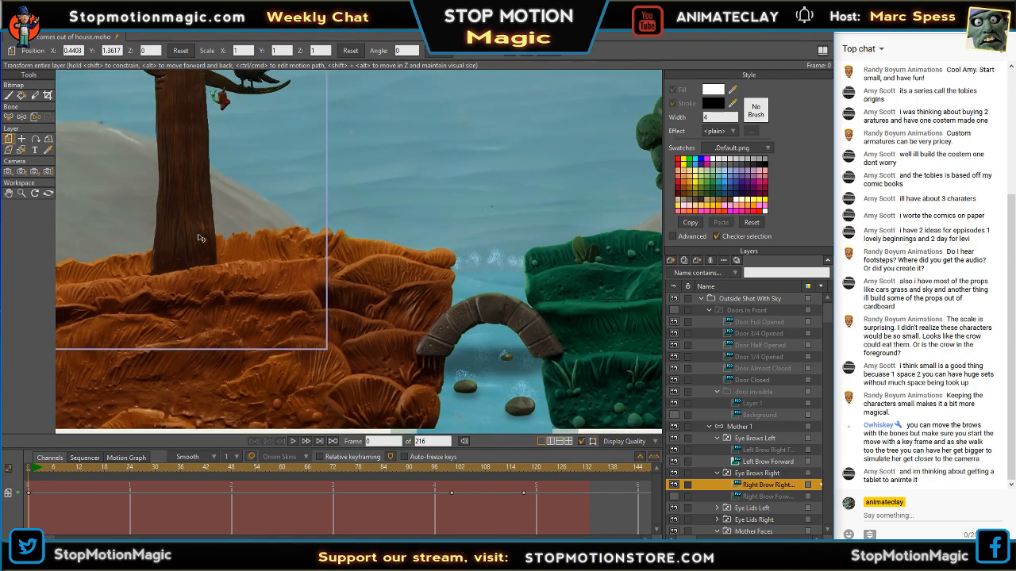
scroll(443, 241, up, 3)
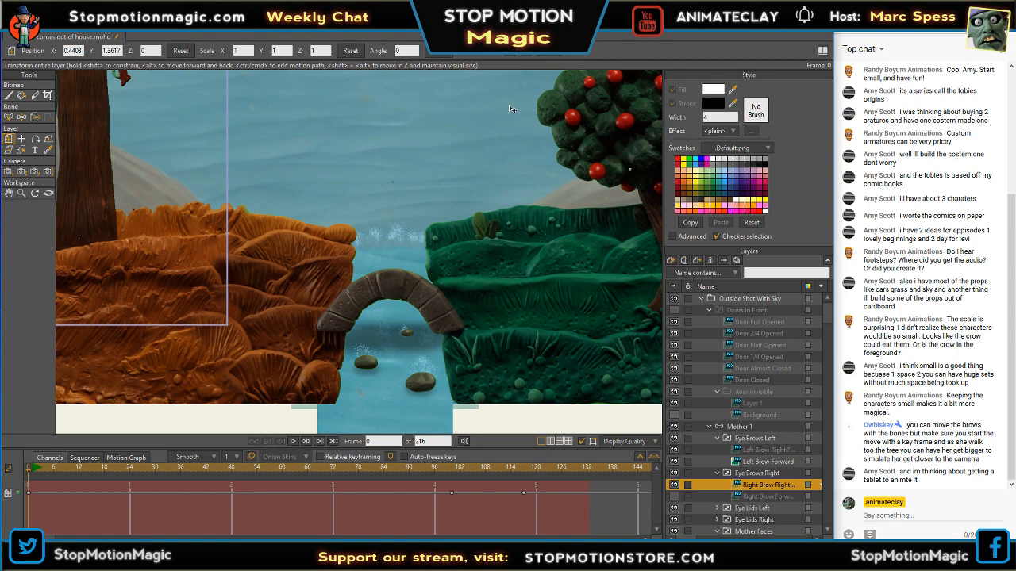
scroll(410, 262, up, 5)
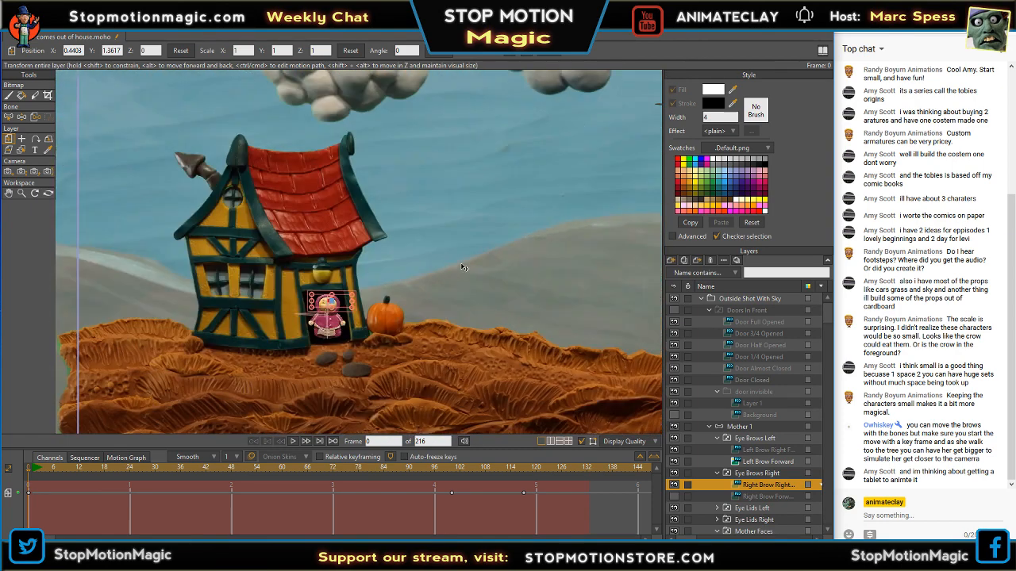
scroll(370, 300, up, 2)
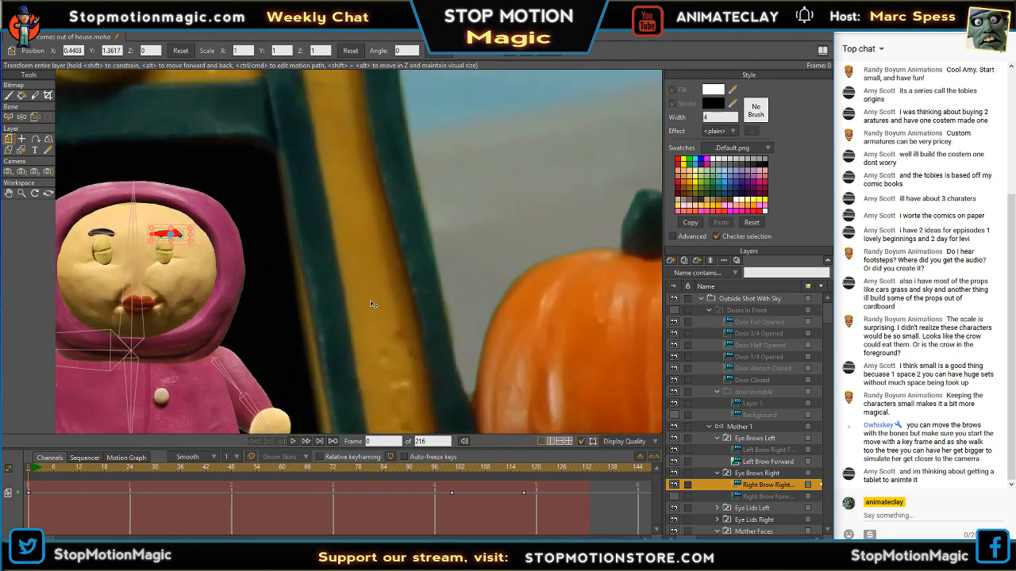
scroll(581, 288, up, 3)
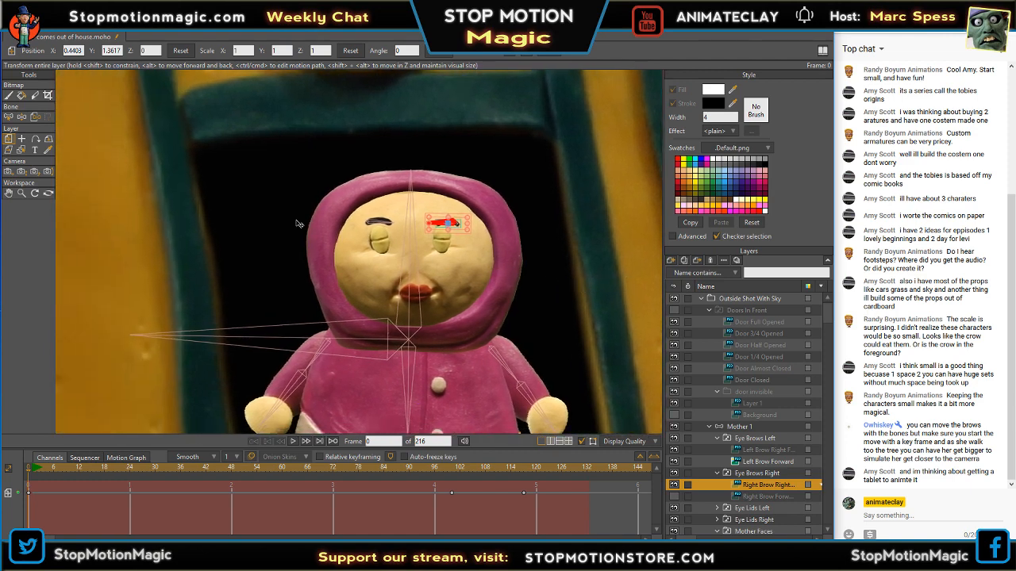
- Show Right Brow Forward again and offset both right-facing brow layers from the forward brows, the left one to about X -0.12, Y 1.37
click(674, 498)
double_click(783, 489)
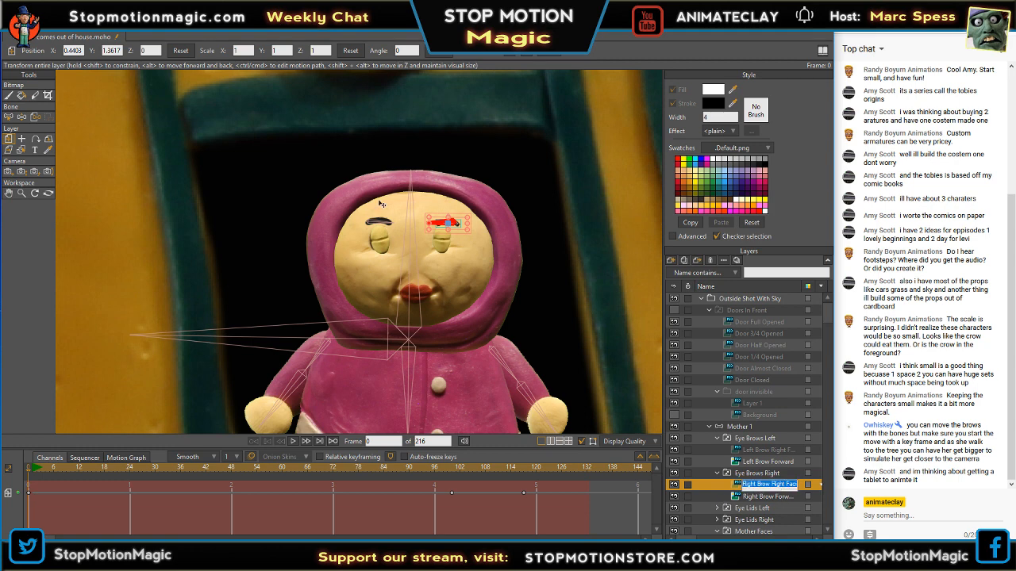
click(456, 224)
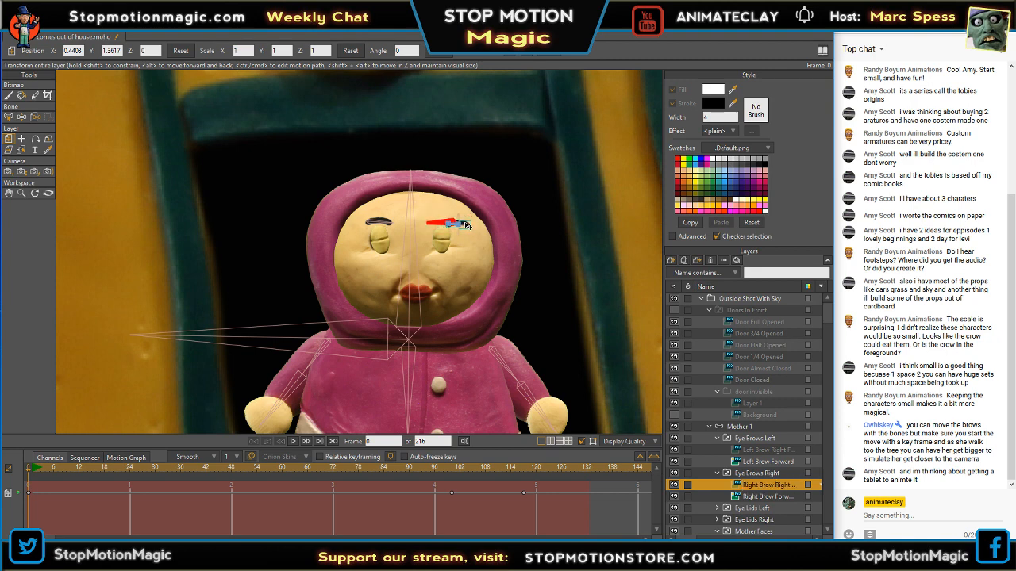
click(764, 451)
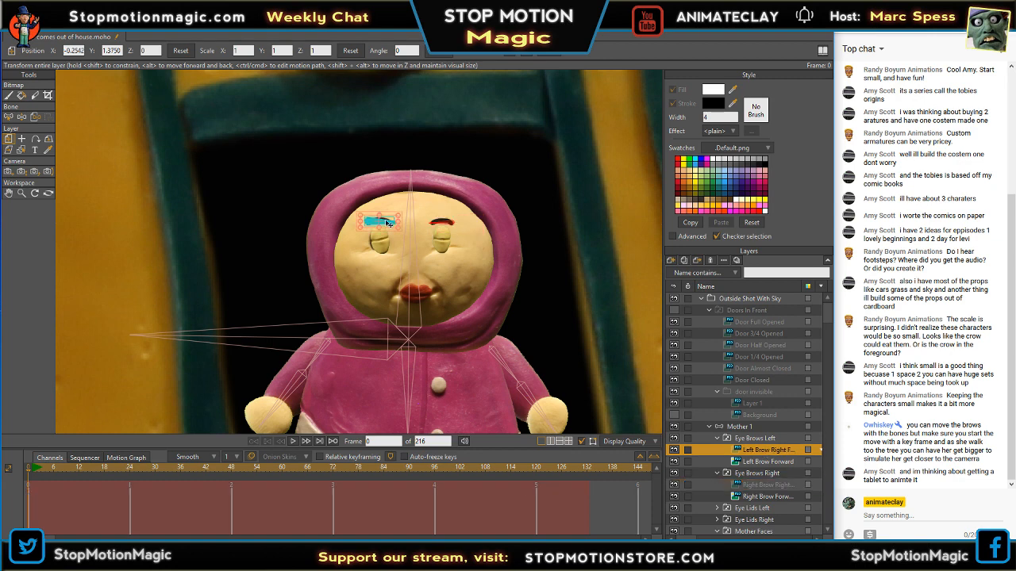
drag(388, 223, 403, 226)
- Check which brow layers are active in the Eye Brows Left and Eye Brows Right groups at frame 74
drag(28, 471, 332, 478)
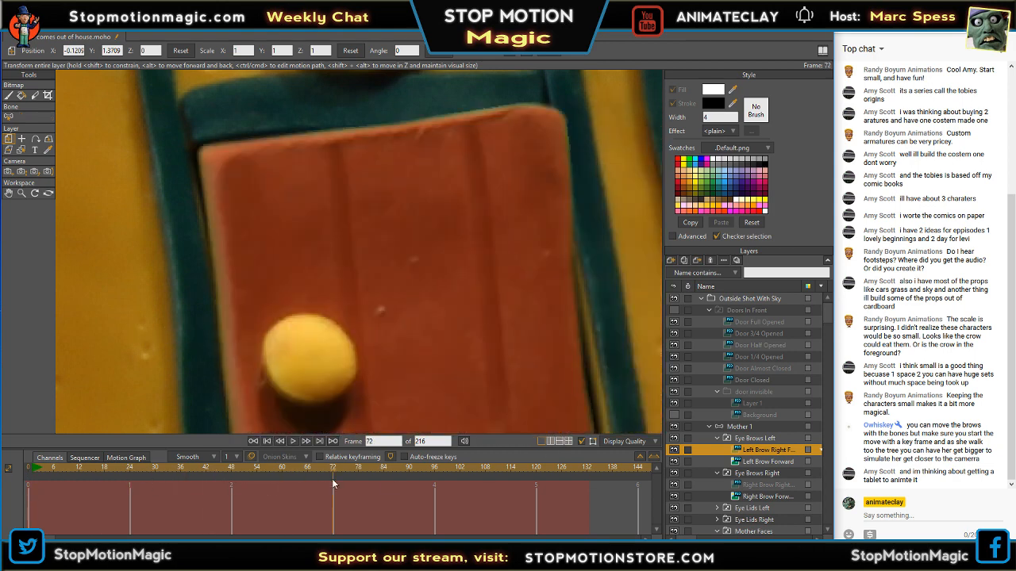
scroll(464, 306, down, 5)
scroll(465, 306, down, 5)
drag(585, 316, 260, 302)
scroll(530, 355, up, 3)
scroll(527, 352, up, 3)
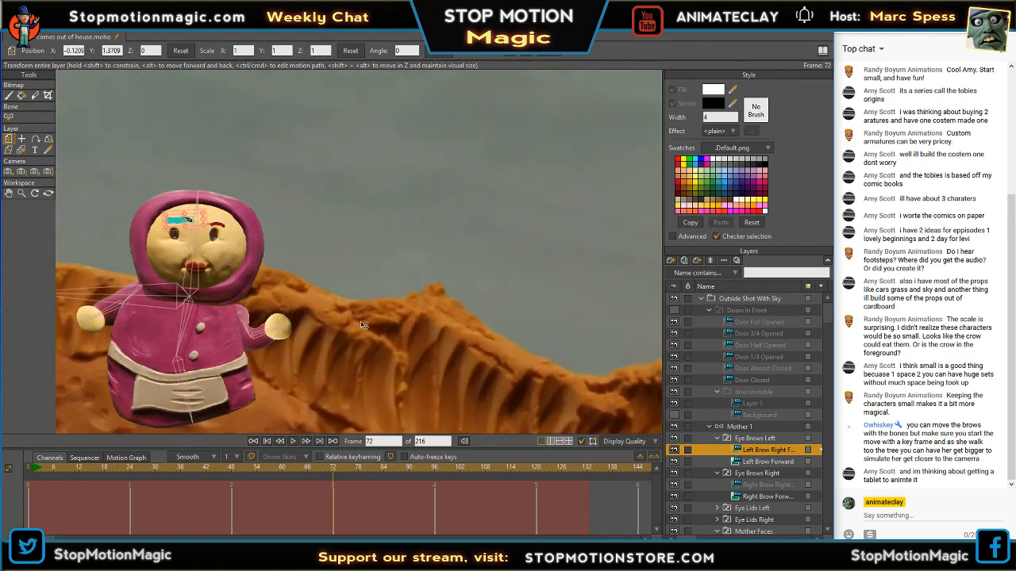
drag(373, 329, 444, 340)
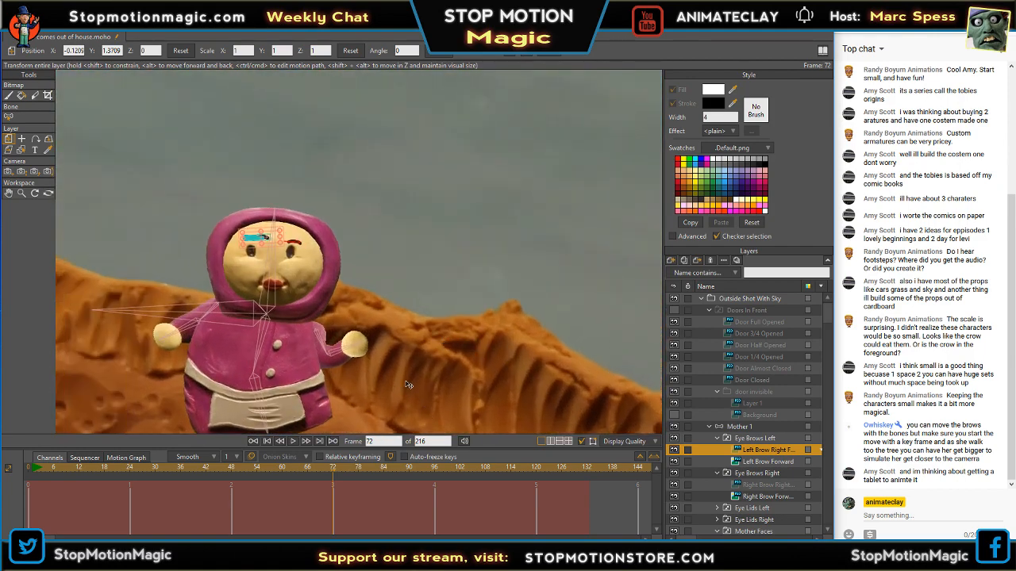
mouse_move(333, 470)
mouse_down()
mouse_move(372, 471)
mouse_move(339, 466)
mouse_up()
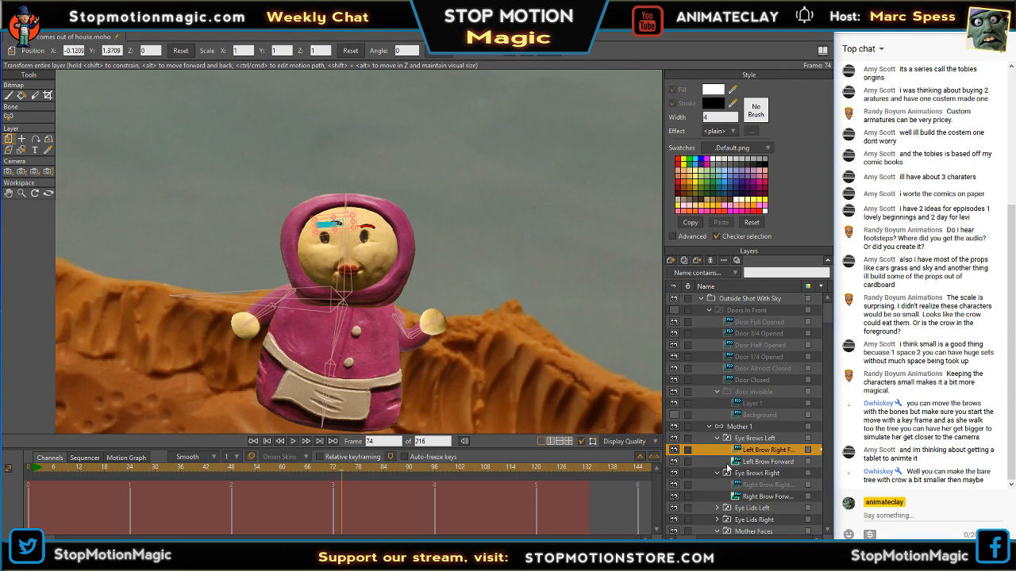
right_click(760, 438)
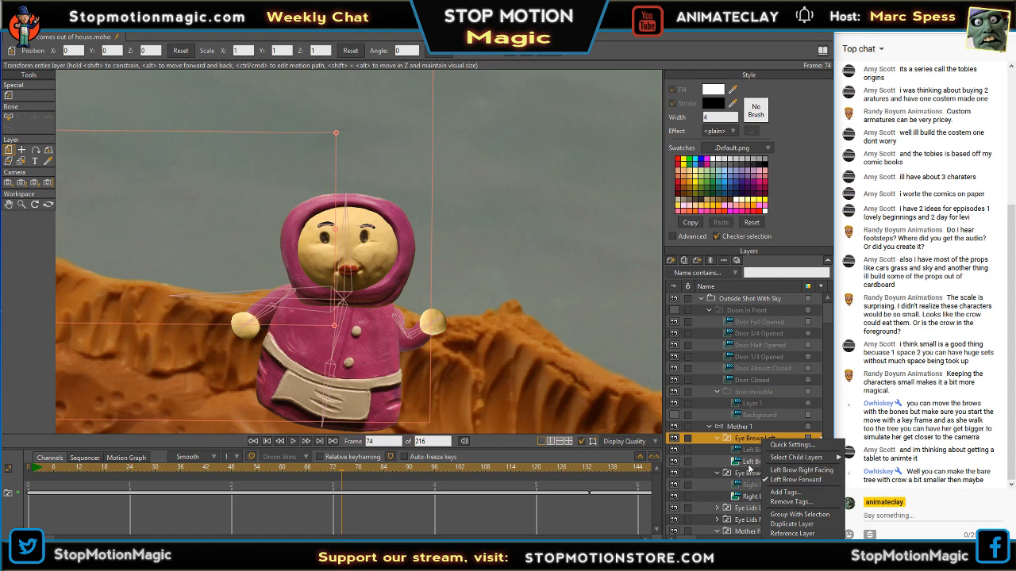
click(749, 475)
click(748, 476)
right_click(748, 475)
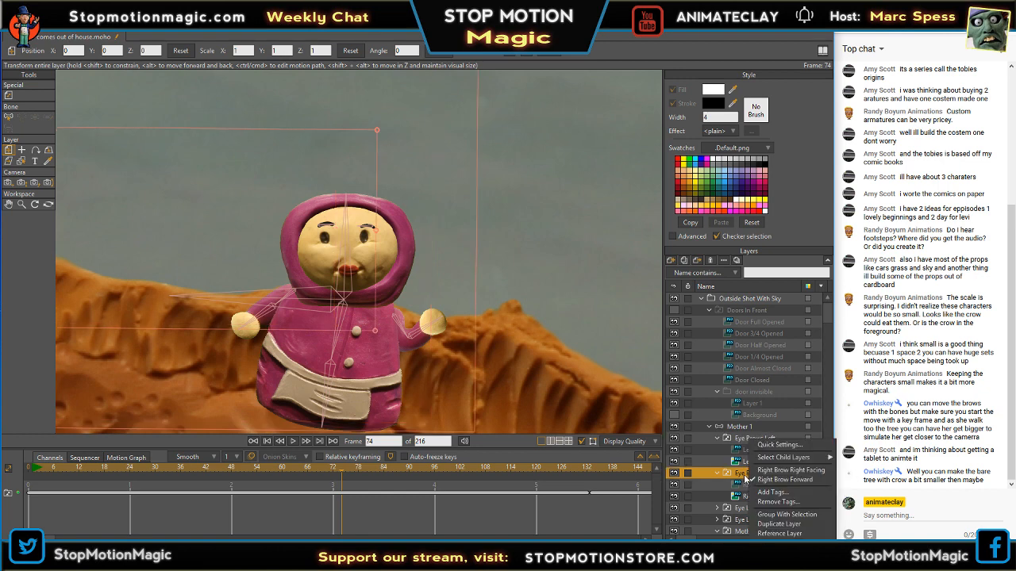
- Follow the mother's walk across the scene along the timeline up to frame 131, where her head faces right
click(341, 470)
drag(316, 469, 352, 476)
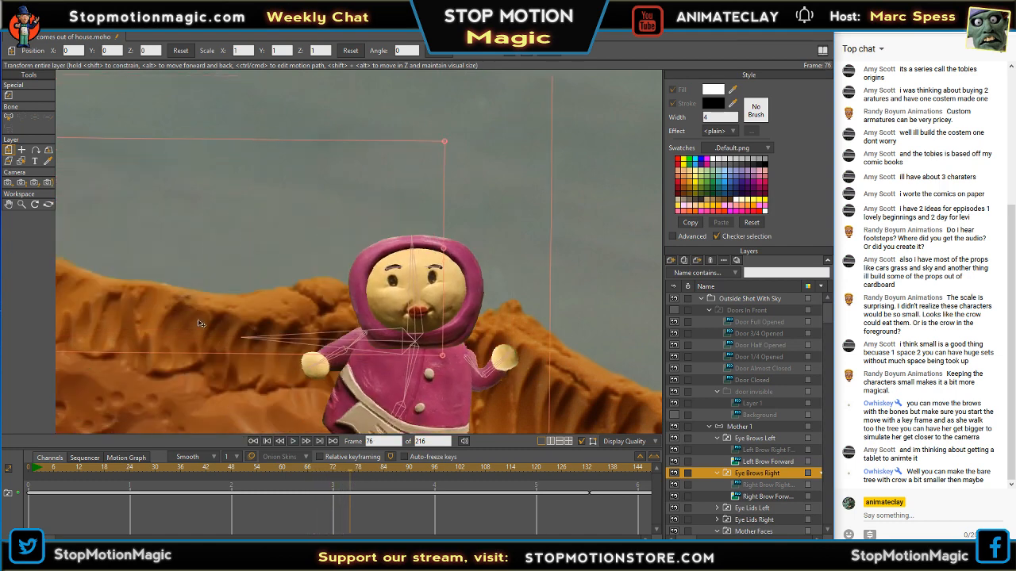
drag(244, 339, 555, 367)
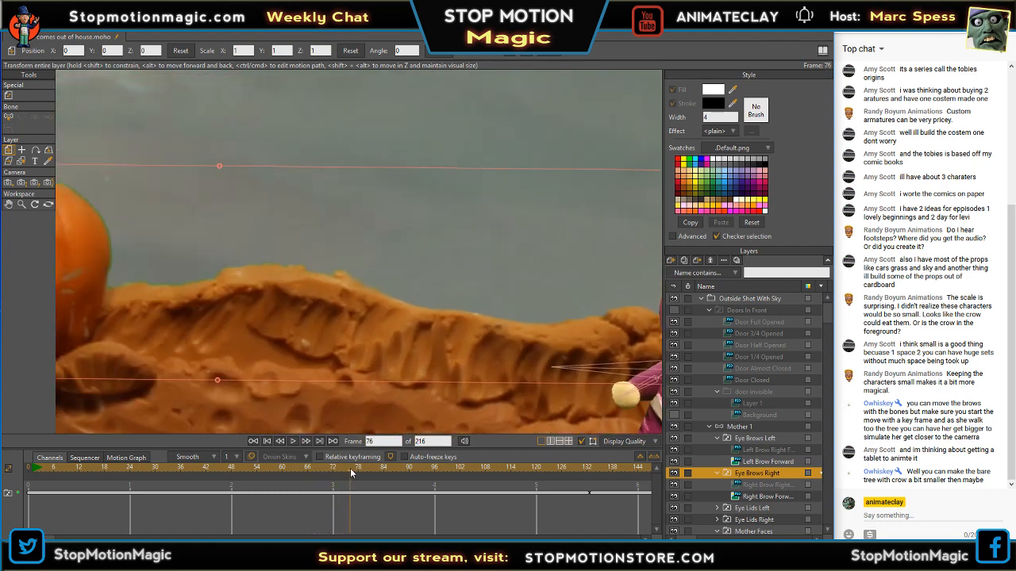
drag(353, 469, 432, 483)
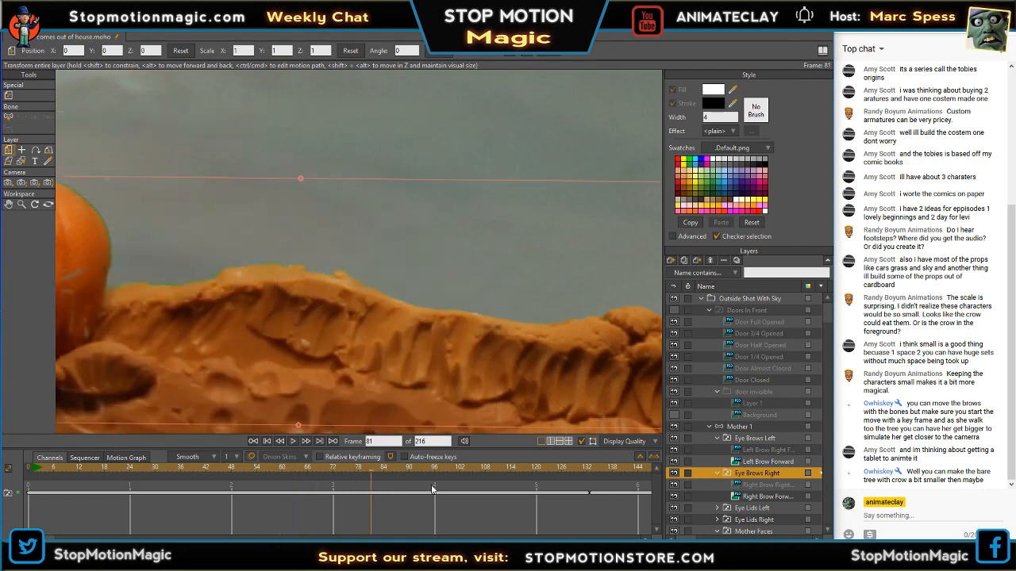
scroll(481, 270, down, 5)
drag(401, 281, 95, 280)
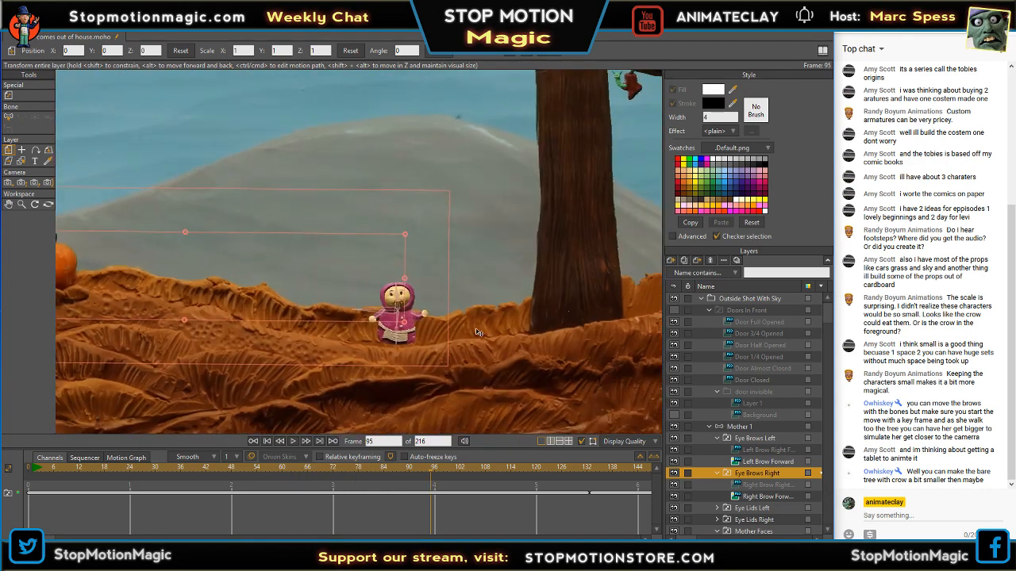
scroll(480, 330, up, 6)
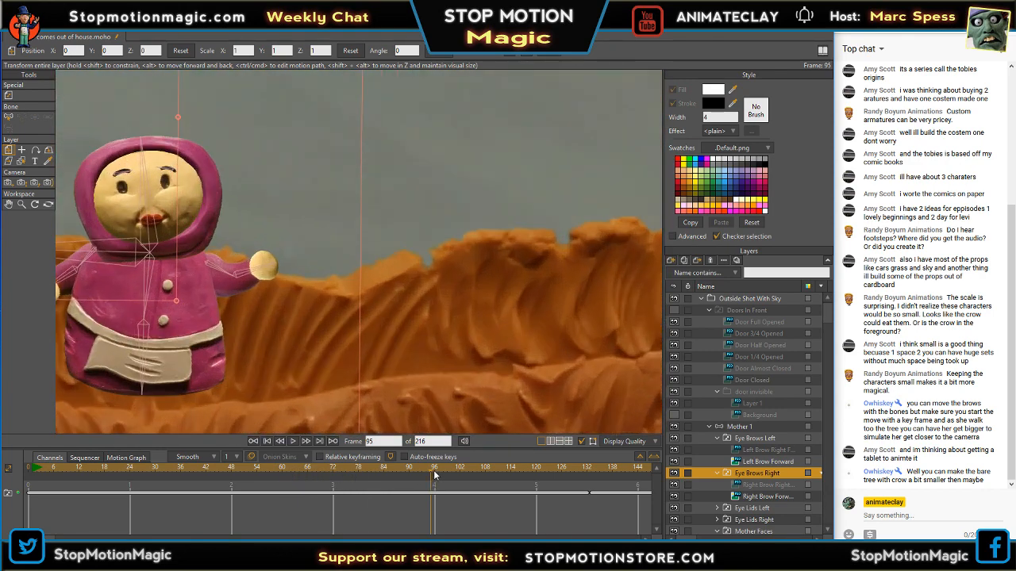
drag(434, 475, 482, 474)
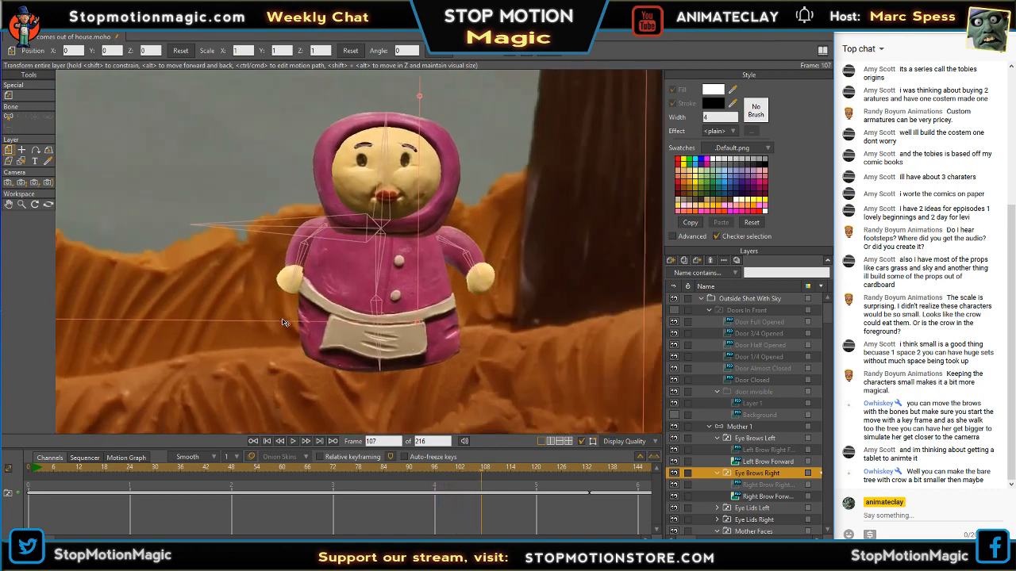
drag(377, 321, 267, 356)
drag(481, 473, 583, 481)
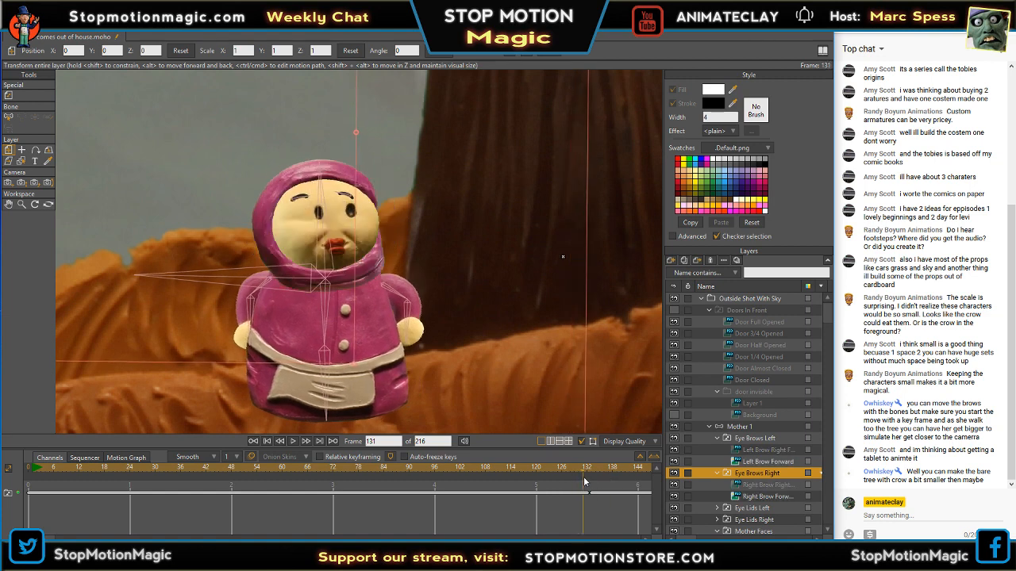
- Switch Eye Brows Left to Left Brow Right Facing and Eye Brows Right to Right Brow Right Facing at frame 131
click(715, 474)
click(717, 438)
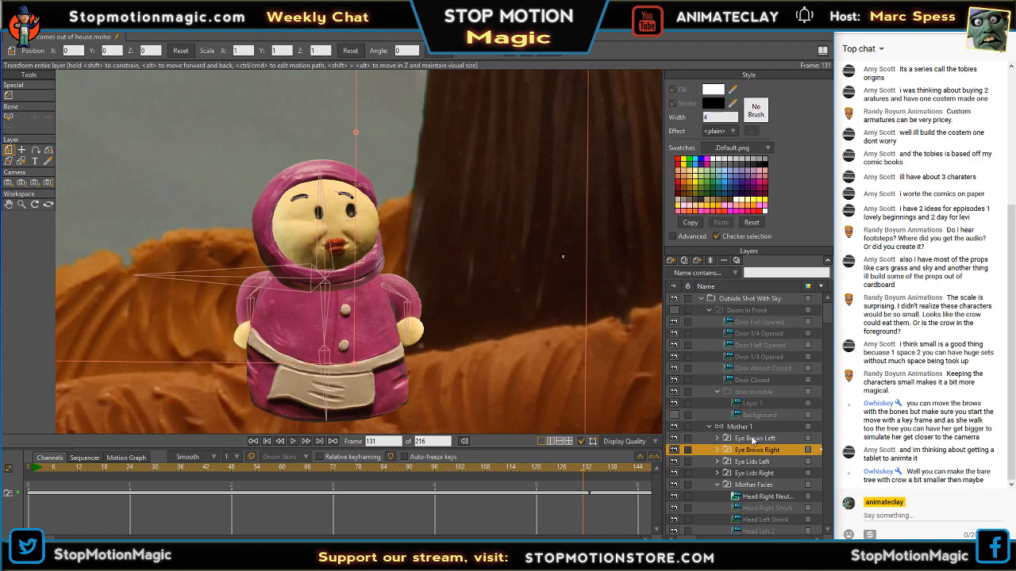
right_click(752, 441)
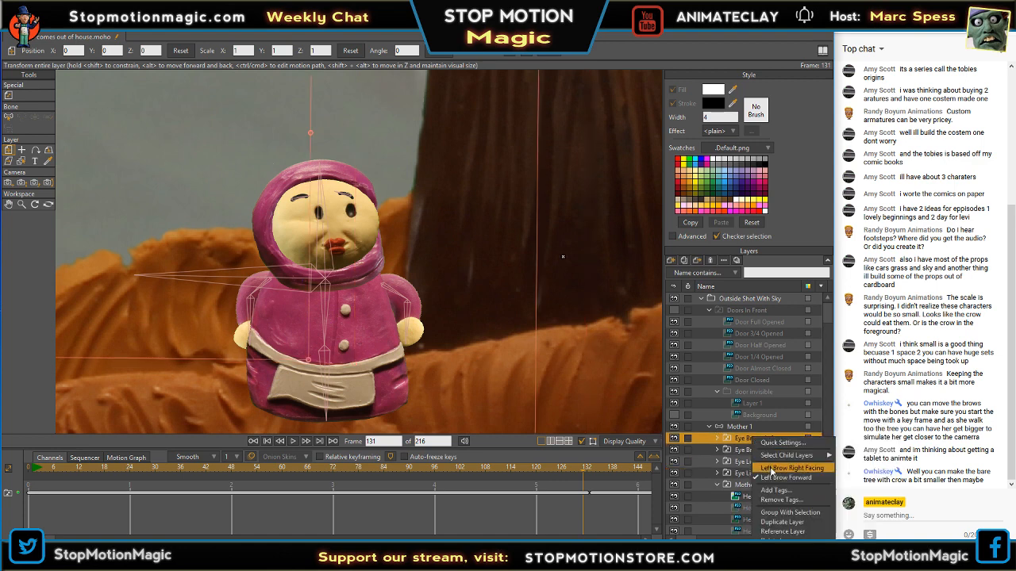
click(770, 468)
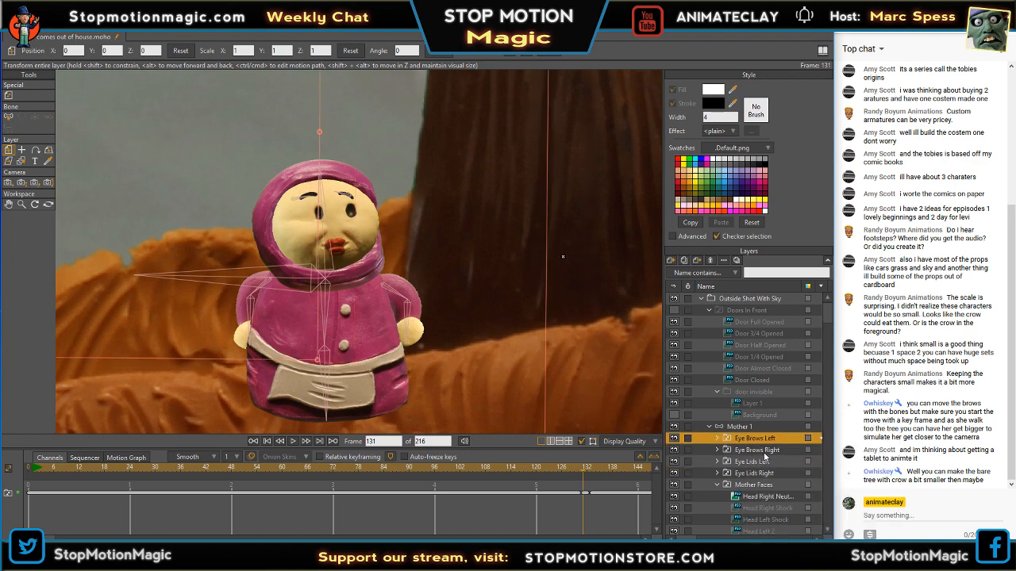
right_click(766, 450)
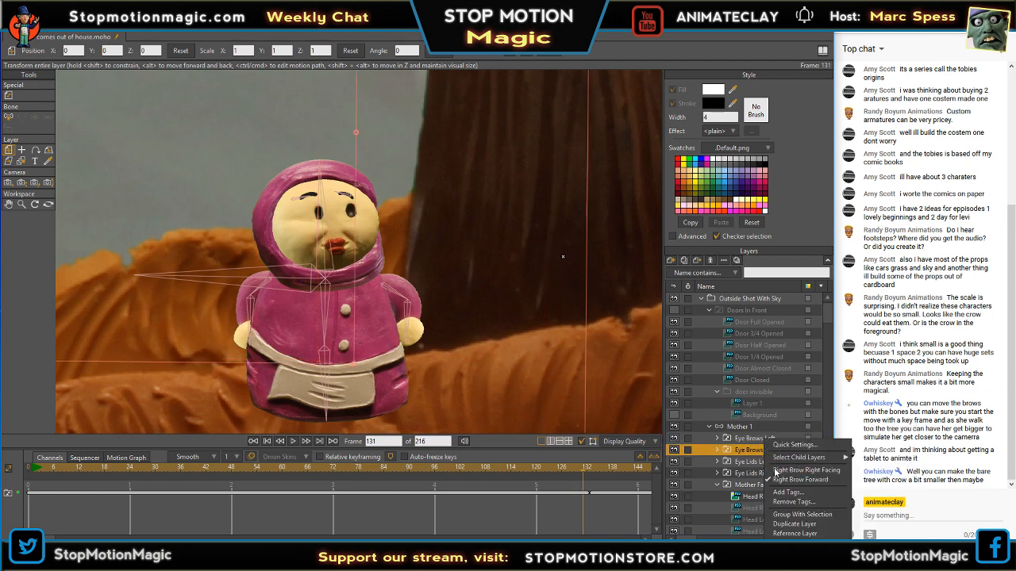
click(775, 471)
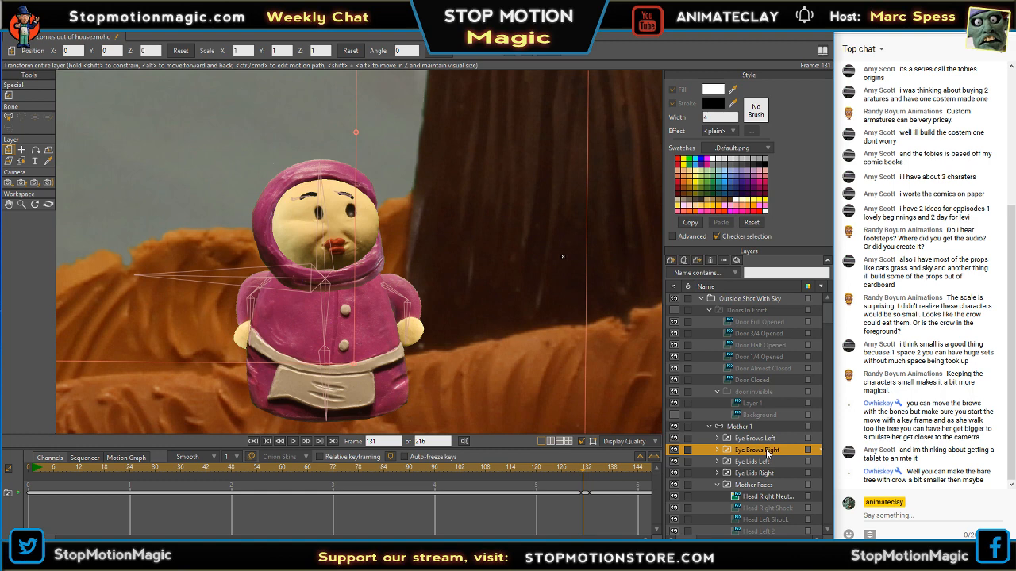
right_click(767, 452)
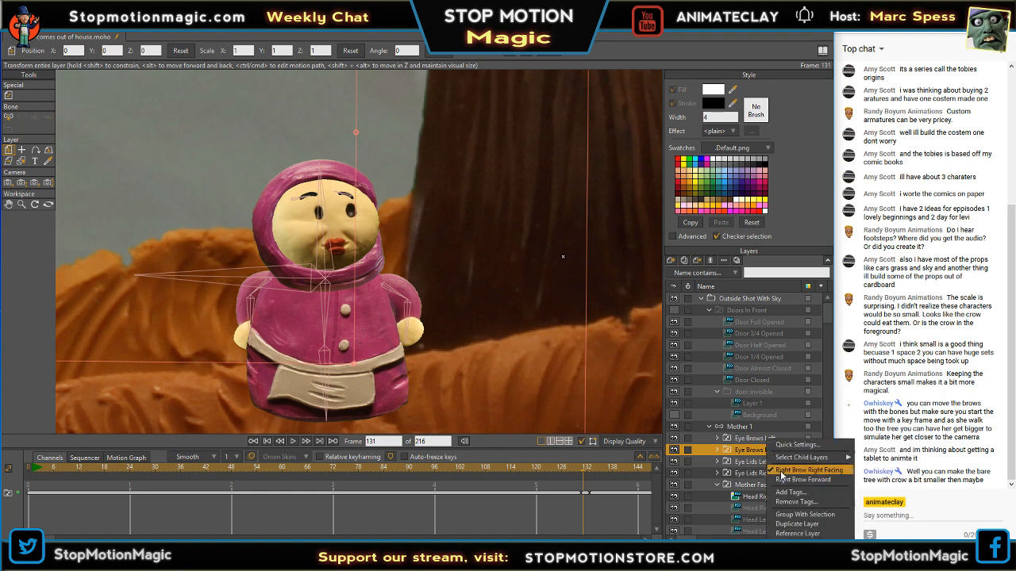
click(780, 469)
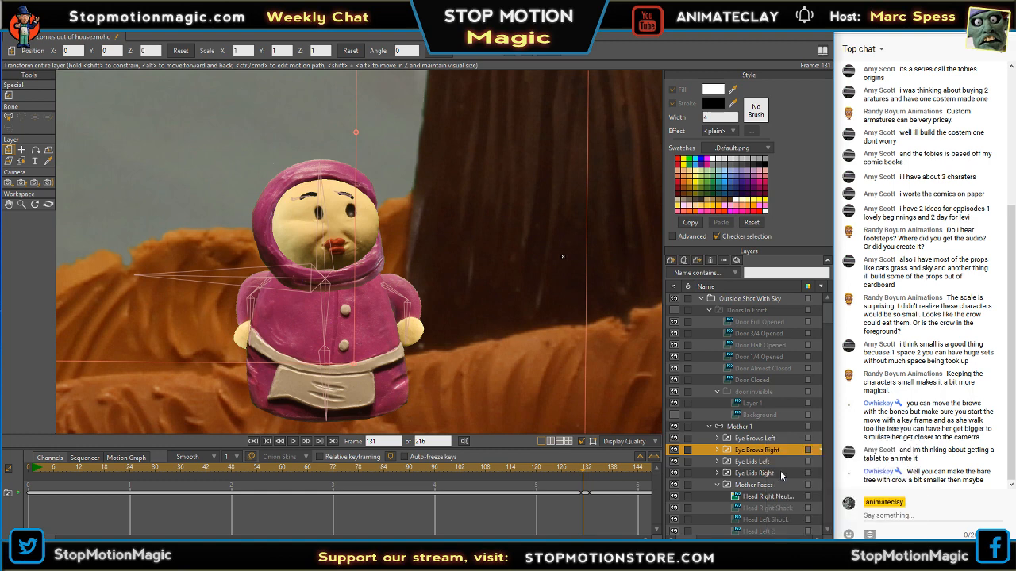
- Return to frame 0, select the Right Brow Right Facing layer and deselect its brow bone
click(8, 117)
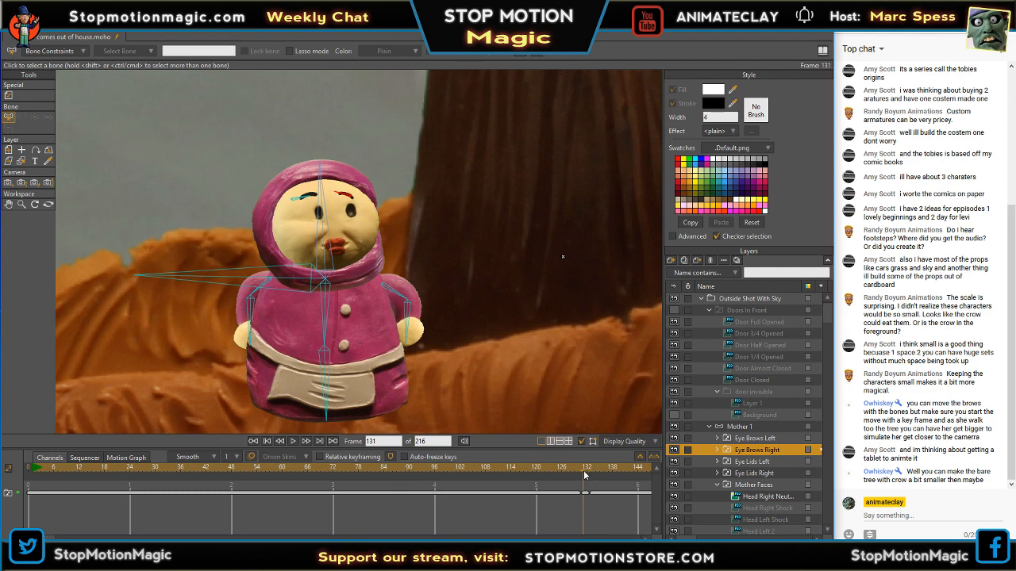
drag(585, 474, 2, 465)
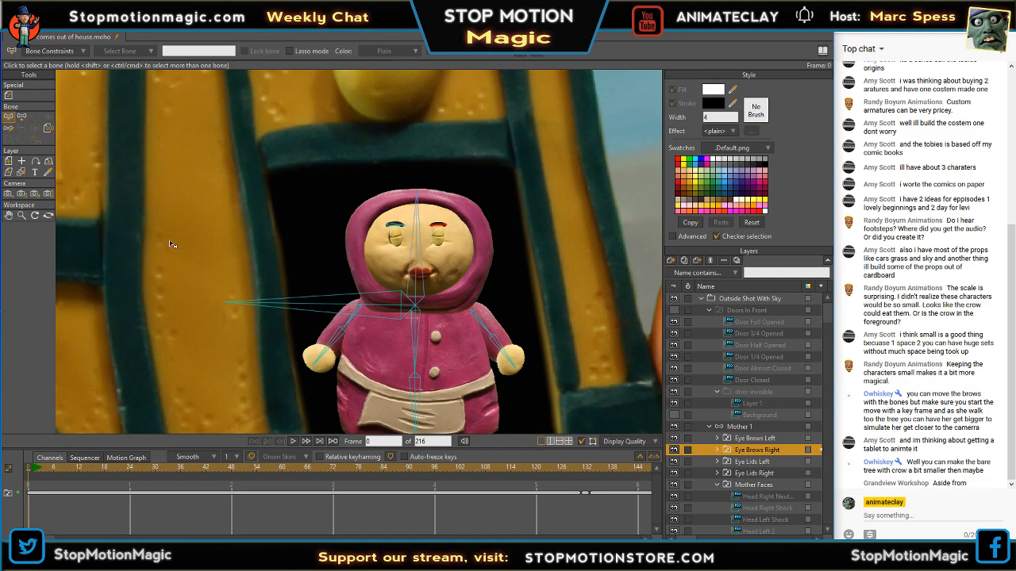
click(717, 449)
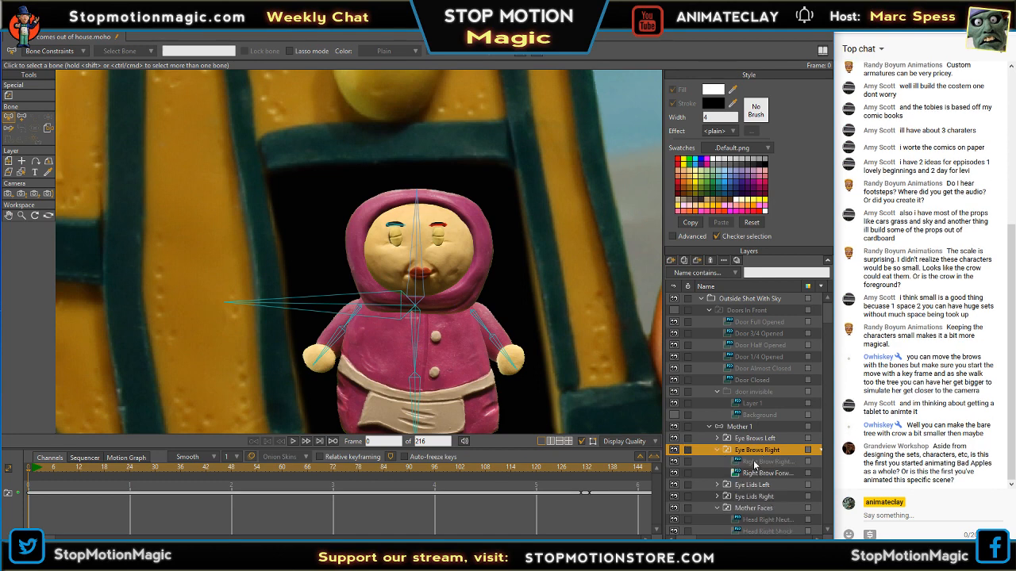
click(756, 464)
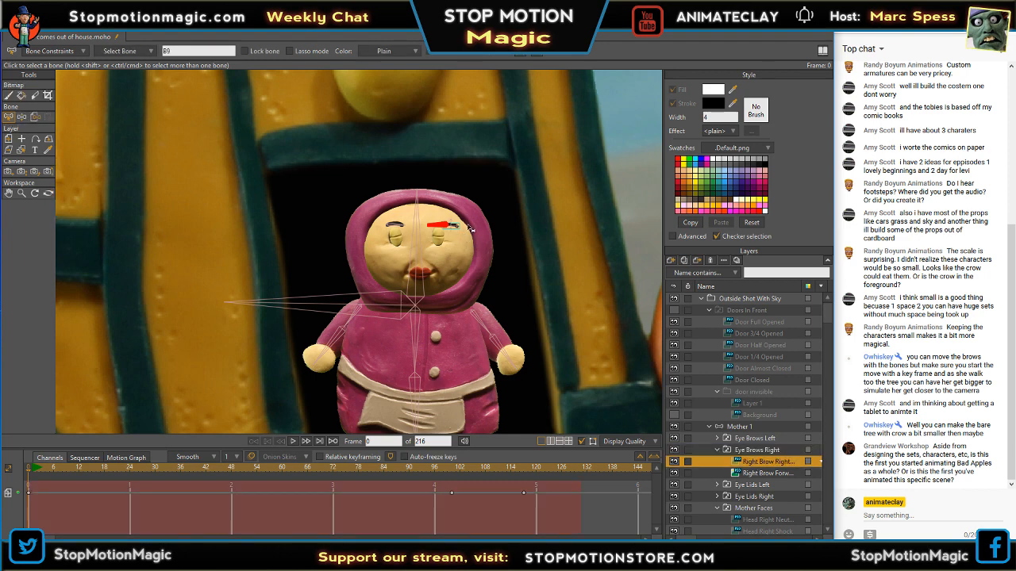
scroll(470, 230, up, 5)
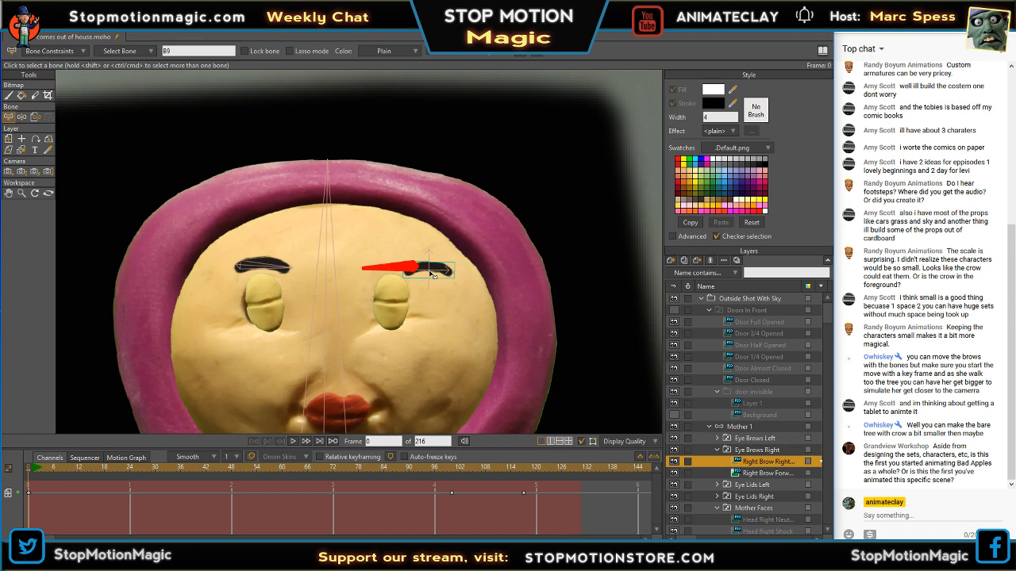
click(386, 255)
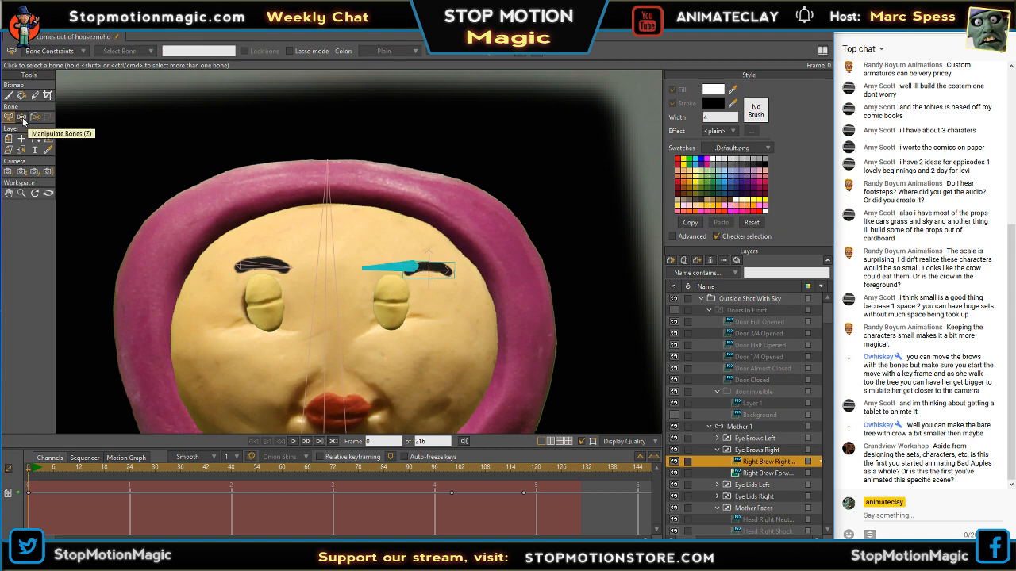
- Try rotating the mother's right brow bone to test how the right-facing eyebrow moves with it
click(22, 118)
click(415, 275)
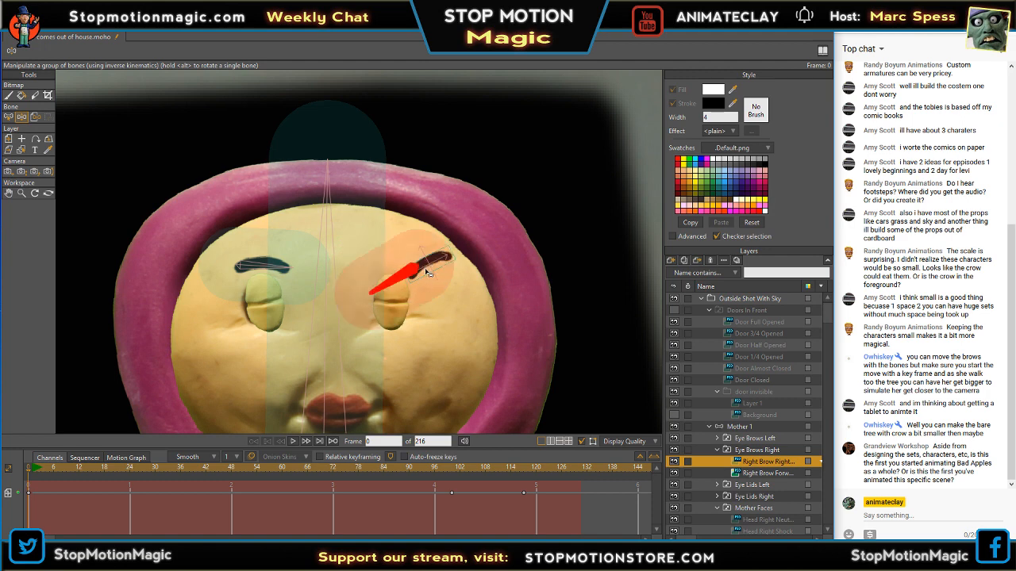
drag(427, 276, 429, 277)
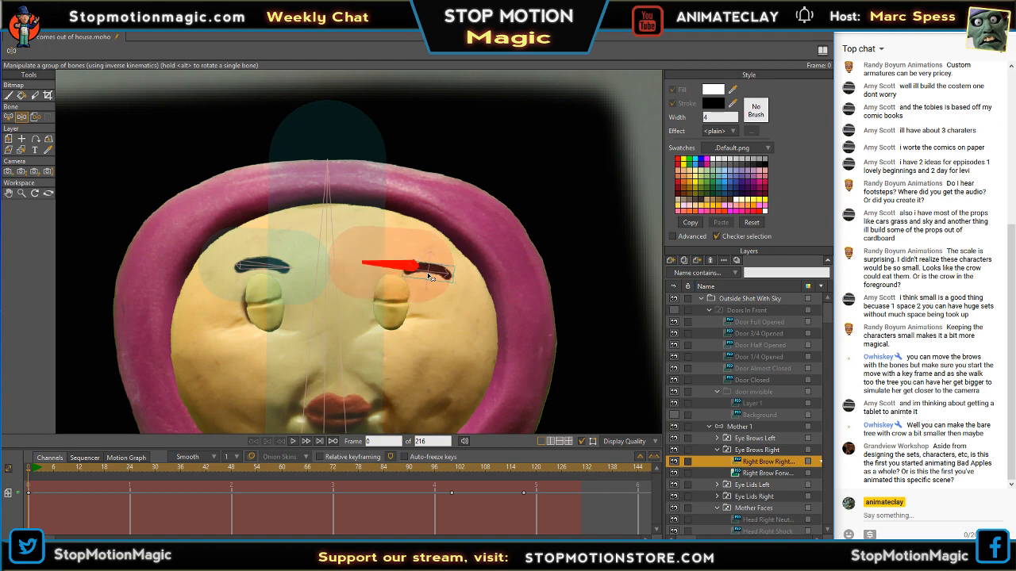
- Shift the Right Brow Right Facing layer slightly inward to about X 0.55, Y 1.37 at frame 0
click(8, 139)
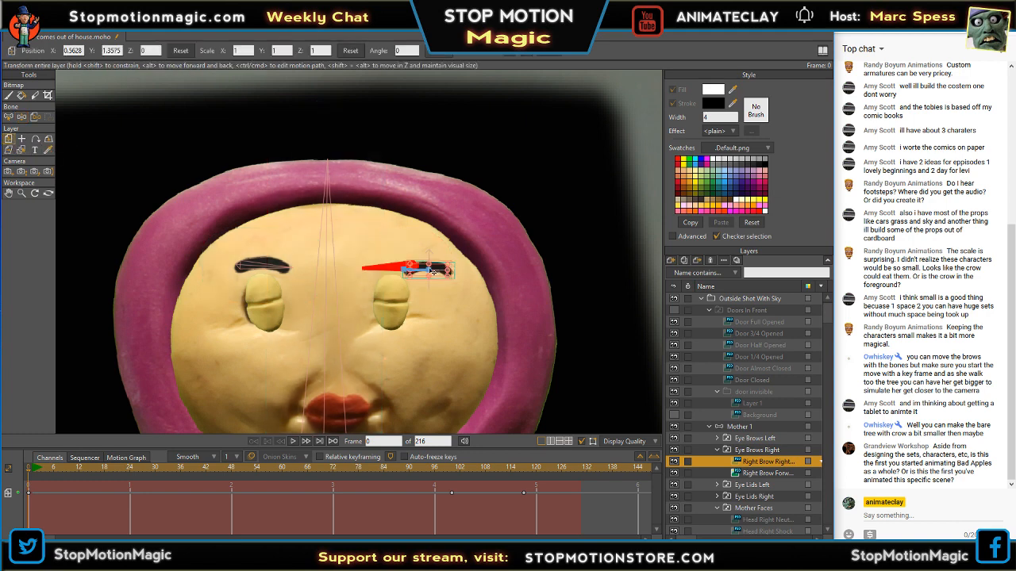
drag(431, 271, 426, 271)
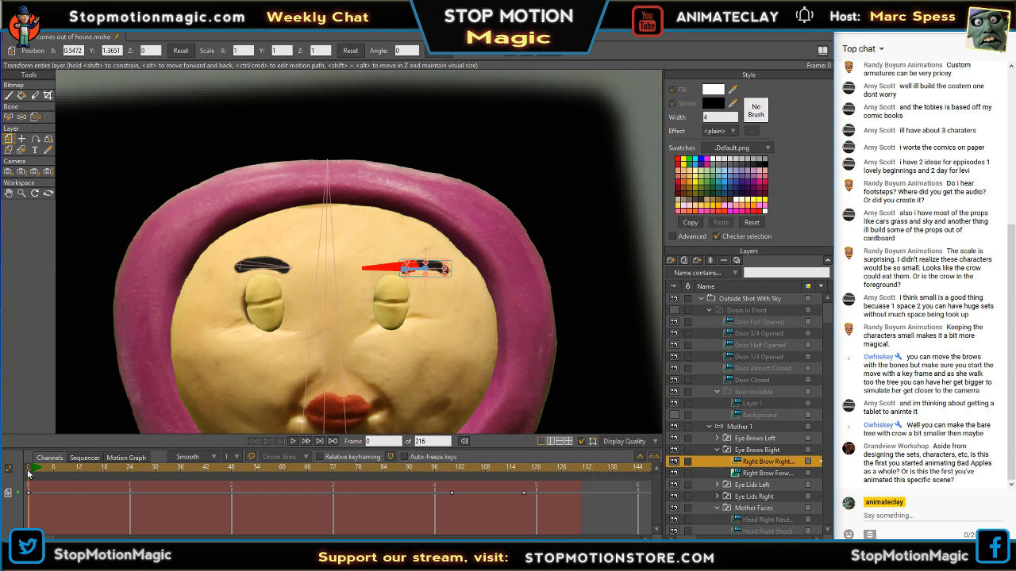
- Go to frame 269 and examine the right-facing eyebrows on the mother's shocked face beside the tree
drag(571, 468, 134, 466)
scroll(506, 239, down, 12)
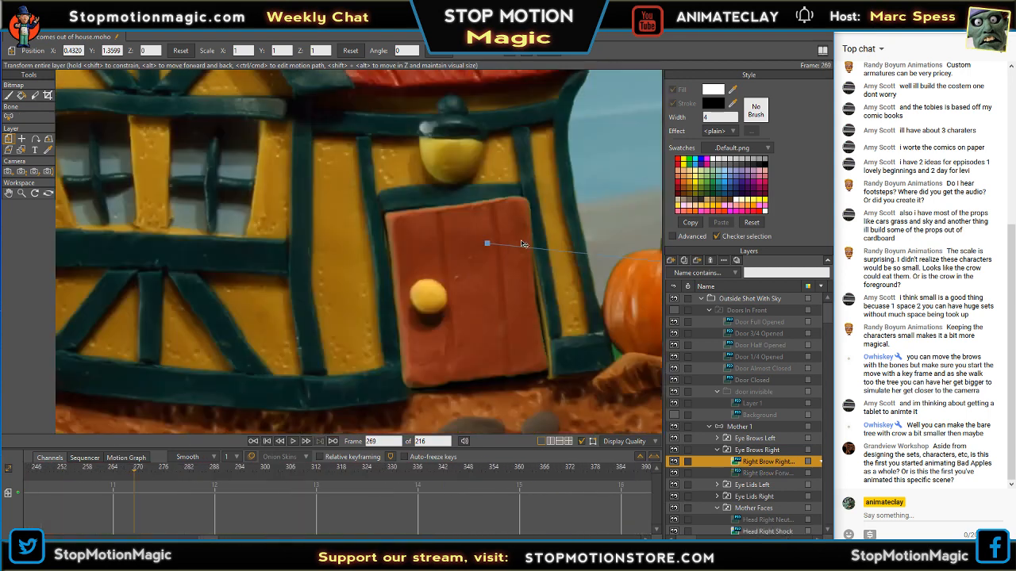
drag(547, 246, 256, 252)
scroll(518, 293, up, 8)
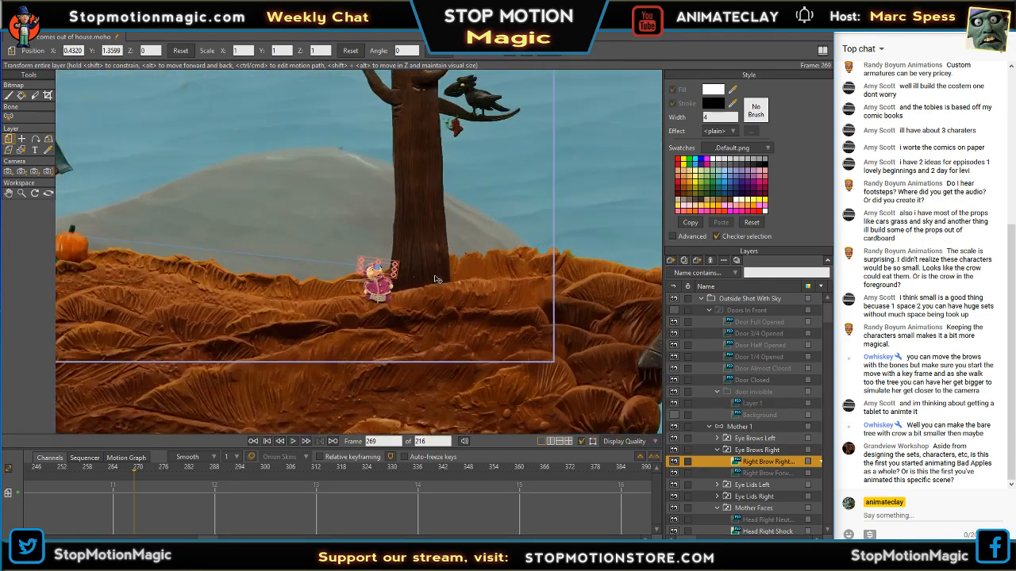
scroll(370, 324, up, 4)
drag(318, 286, 493, 263)
scroll(493, 262, up, 9)
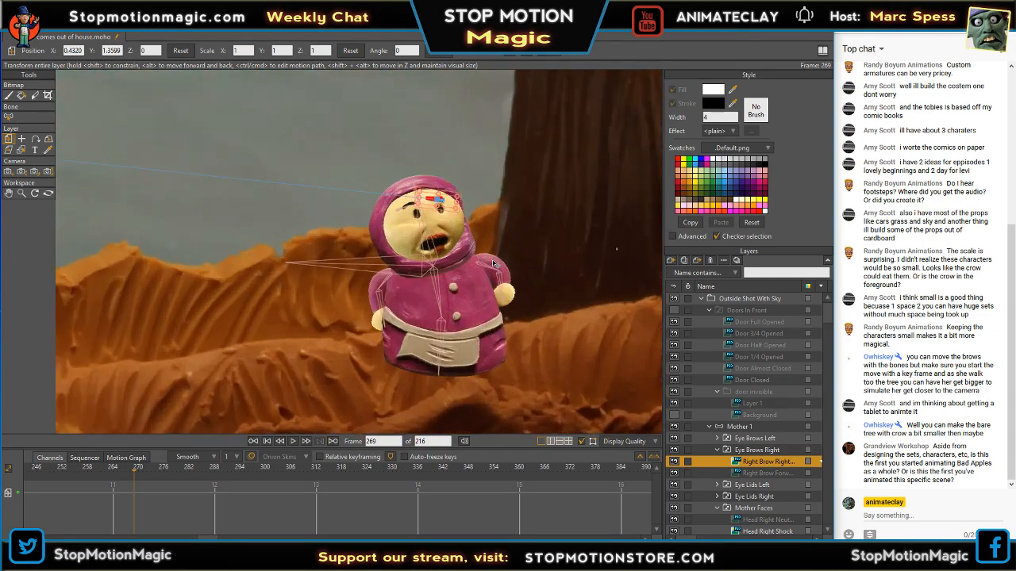
scroll(476, 181, up, 4)
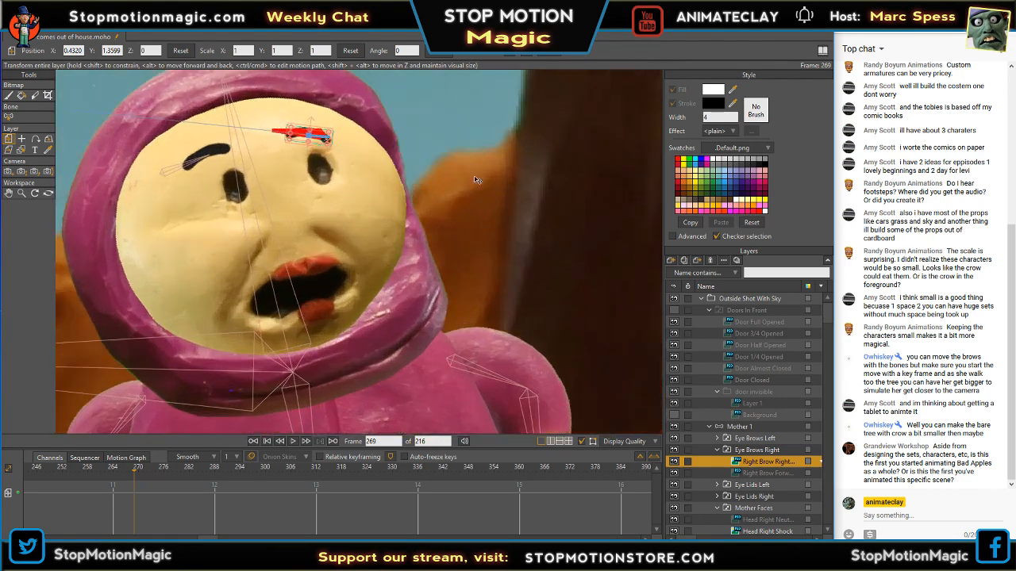
drag(444, 252, 527, 295)
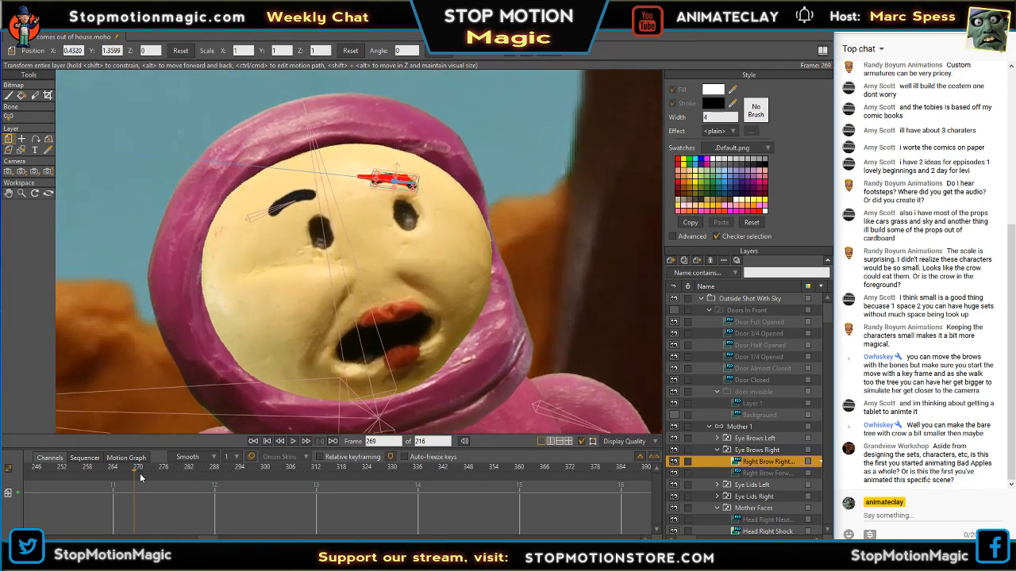
- Go to frame 131 and set the Eye Brows Right switch group to Right Brow Right Facing
drag(123, 475, 2, 470)
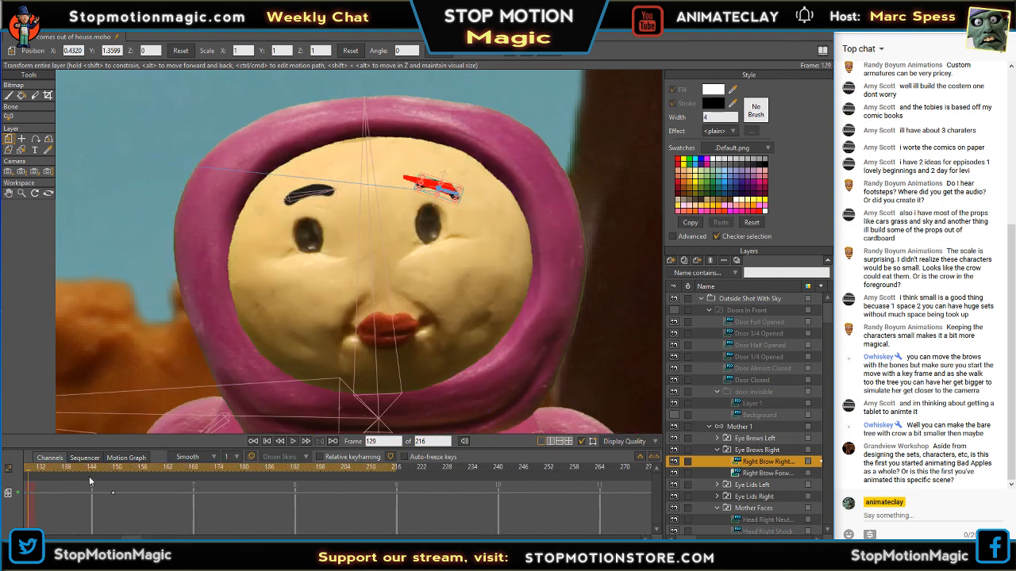
mouse_move(89, 476)
mouse_down()
mouse_move(149, 483)
mouse_move(39, 465)
mouse_move(127, 467)
mouse_move(82, 469)
mouse_move(93, 475)
mouse_up()
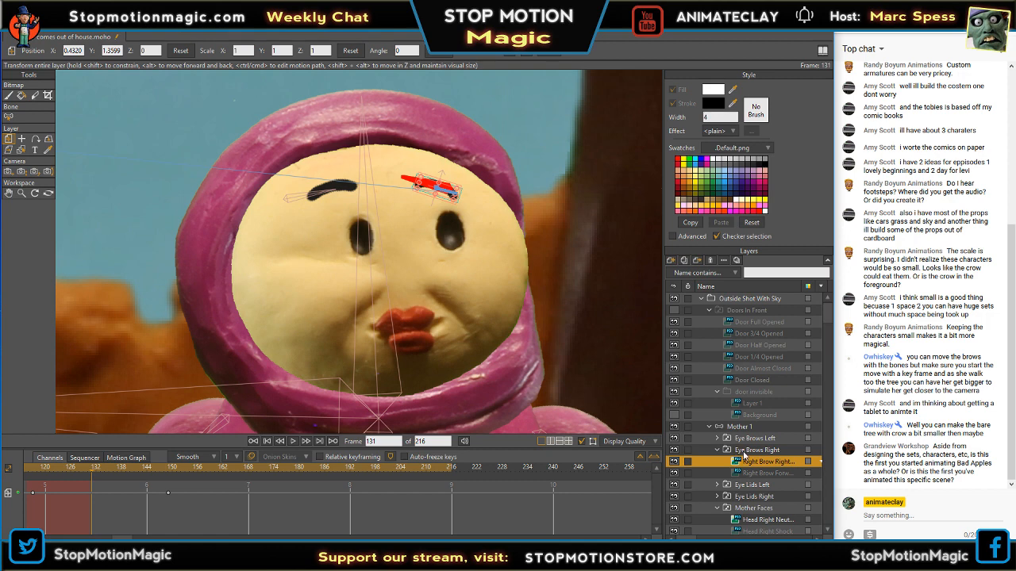
right_click(744, 451)
mouse_move(746, 458)
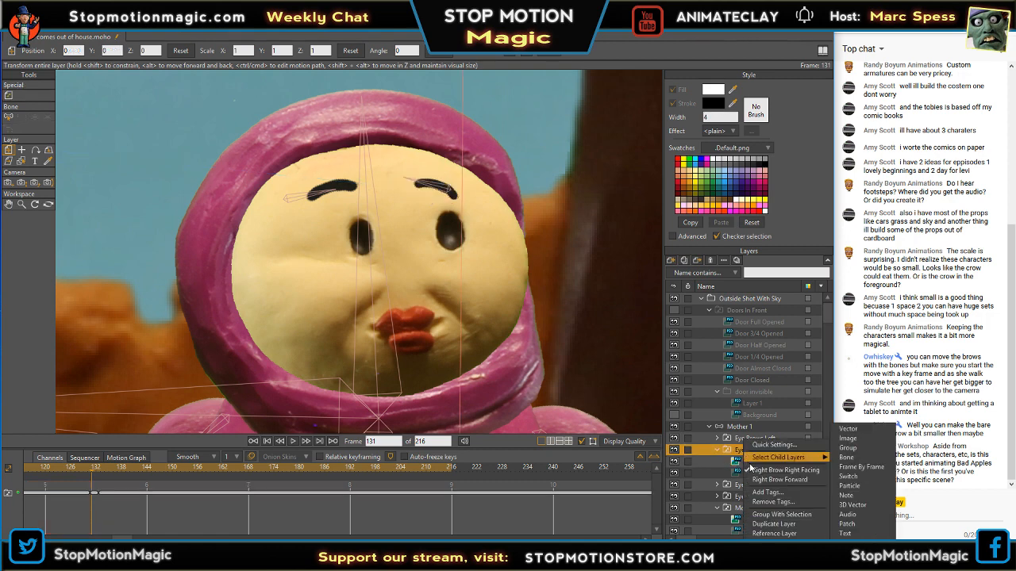
click(762, 471)
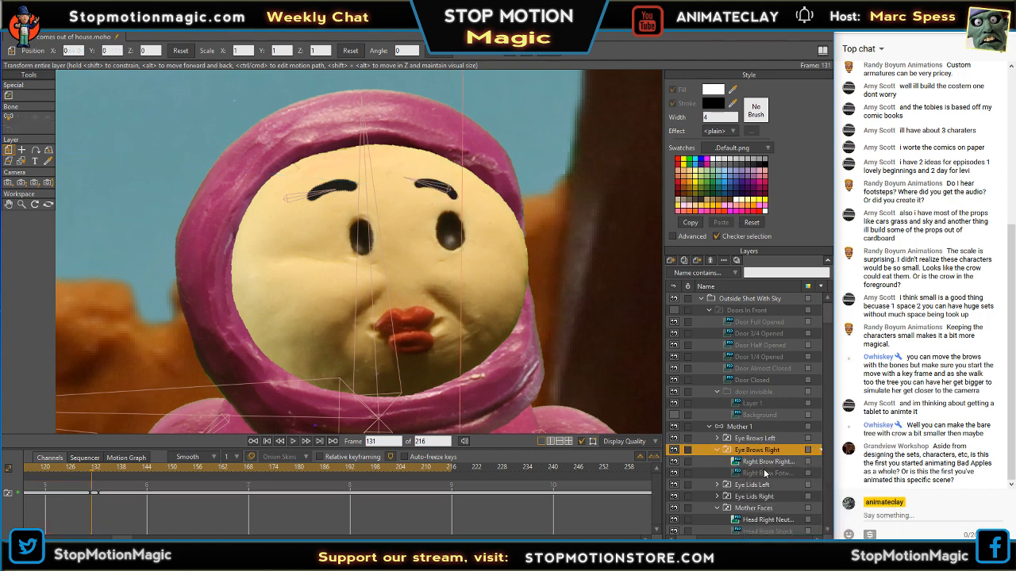
- Examine the mother's turned face, eyebrows and brow bones at frame 131, both close up and as a full figure
click(9, 116)
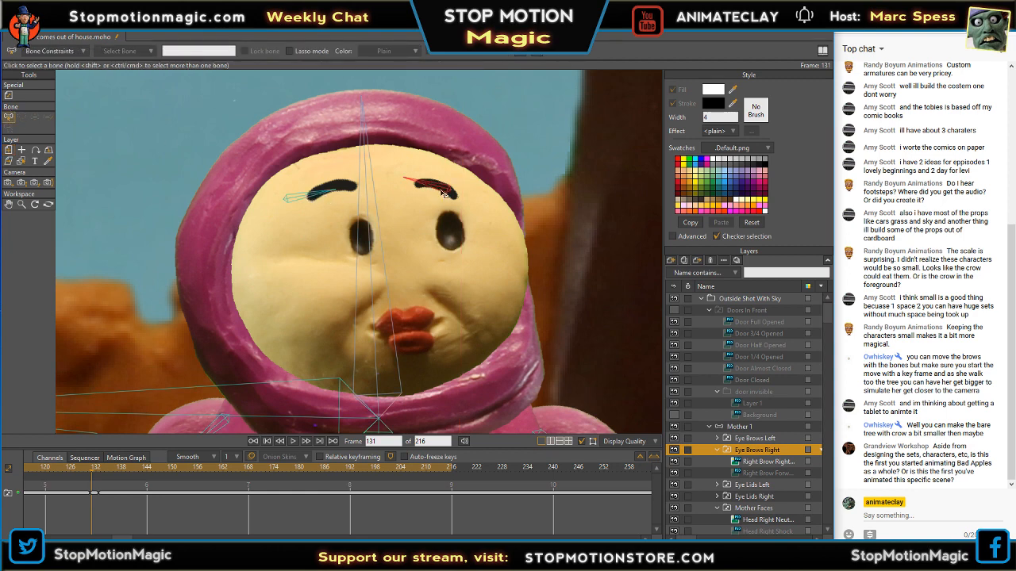
scroll(476, 177, down, 4)
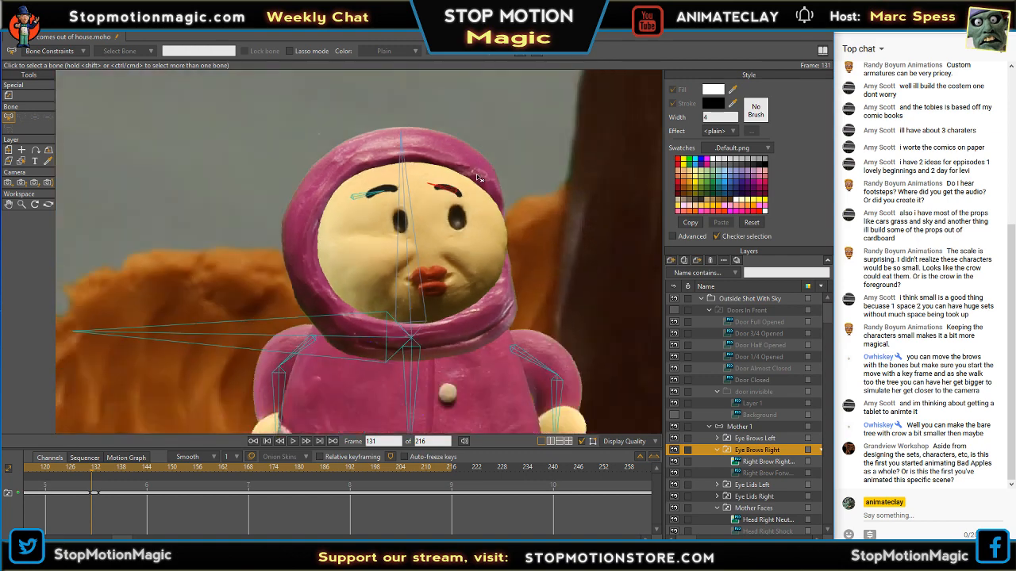
scroll(478, 176, up, 4)
scroll(530, 250, down, 3)
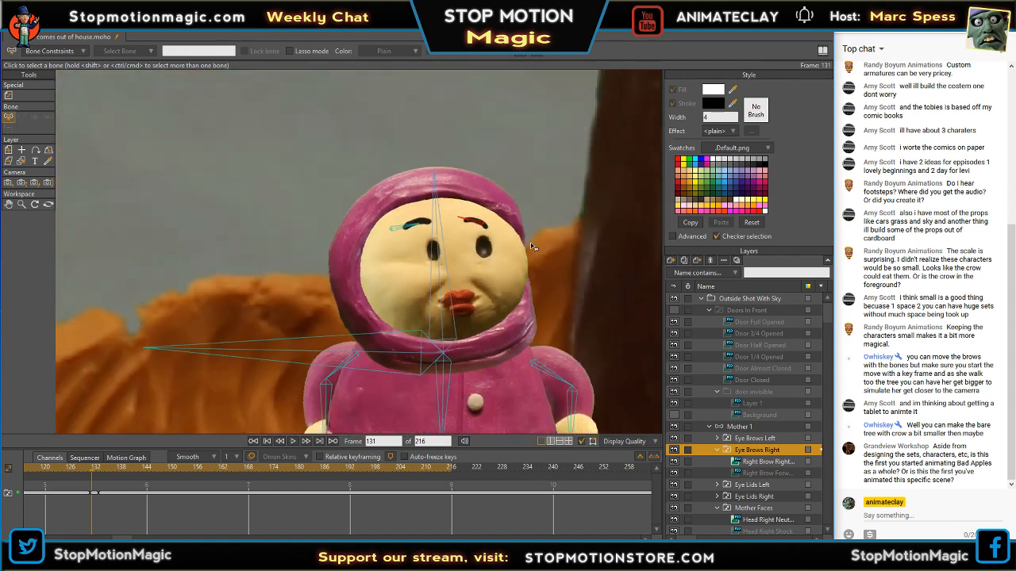
scroll(533, 248, down, 5)
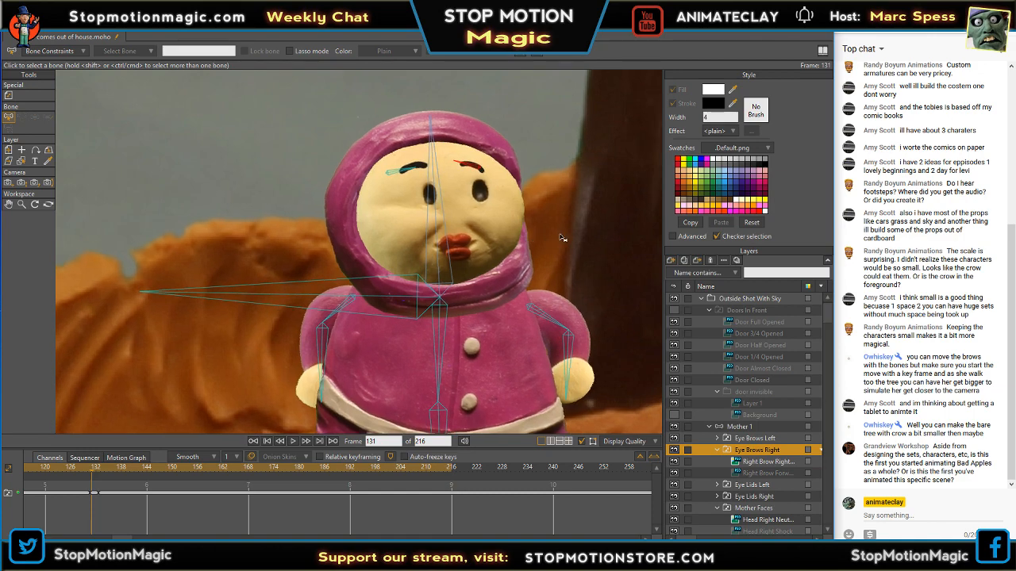
scroll(562, 238, up, 3)
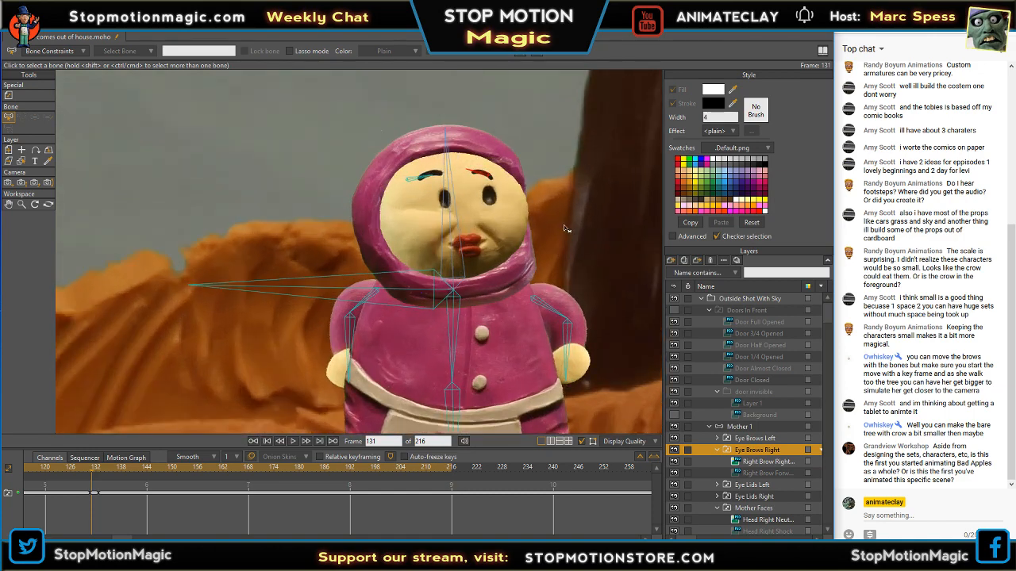
scroll(550, 198, down, 2)
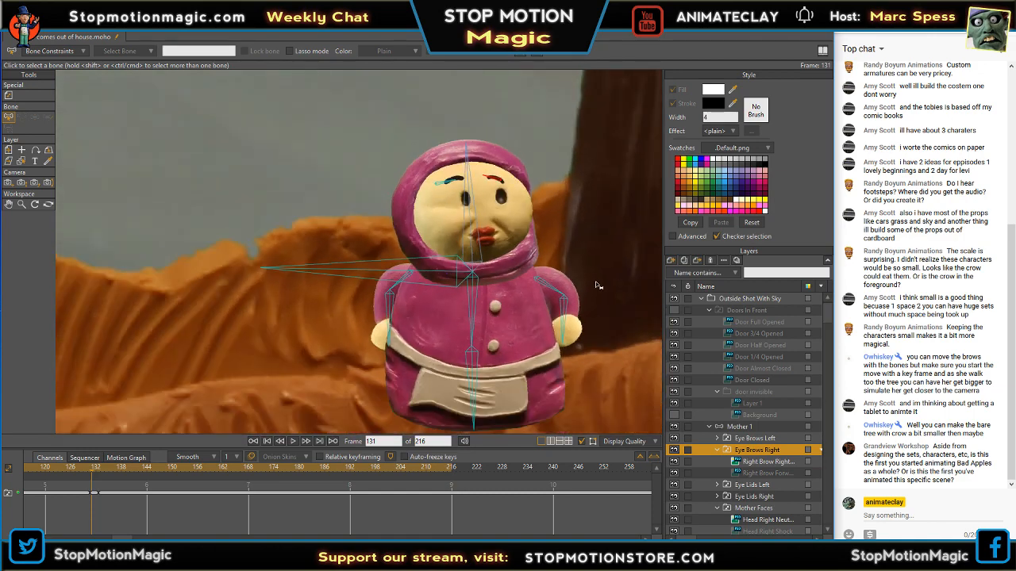
scroll(598, 282, down, 1)
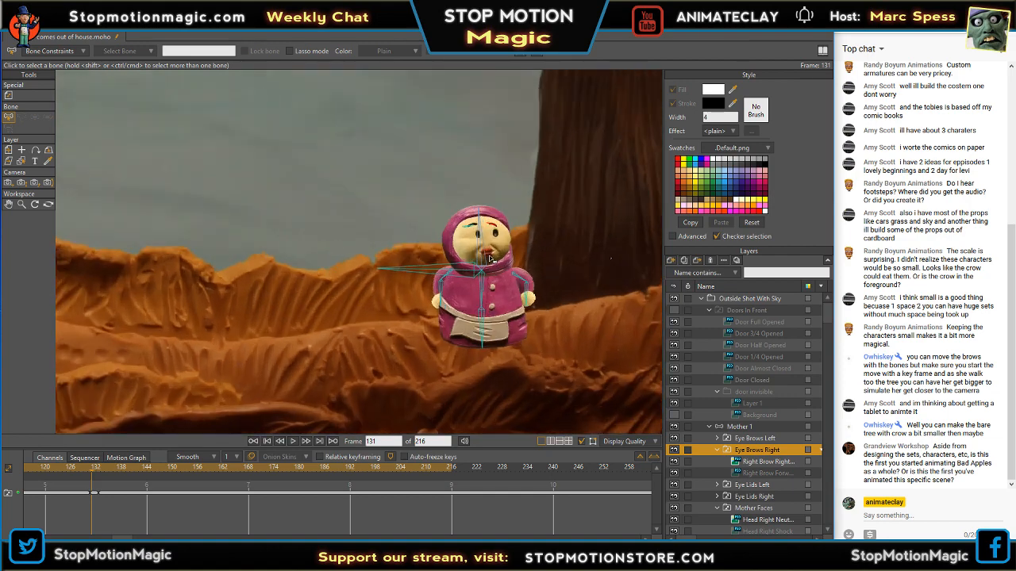
scroll(490, 259, up, 3)
scroll(588, 232, up, 2)
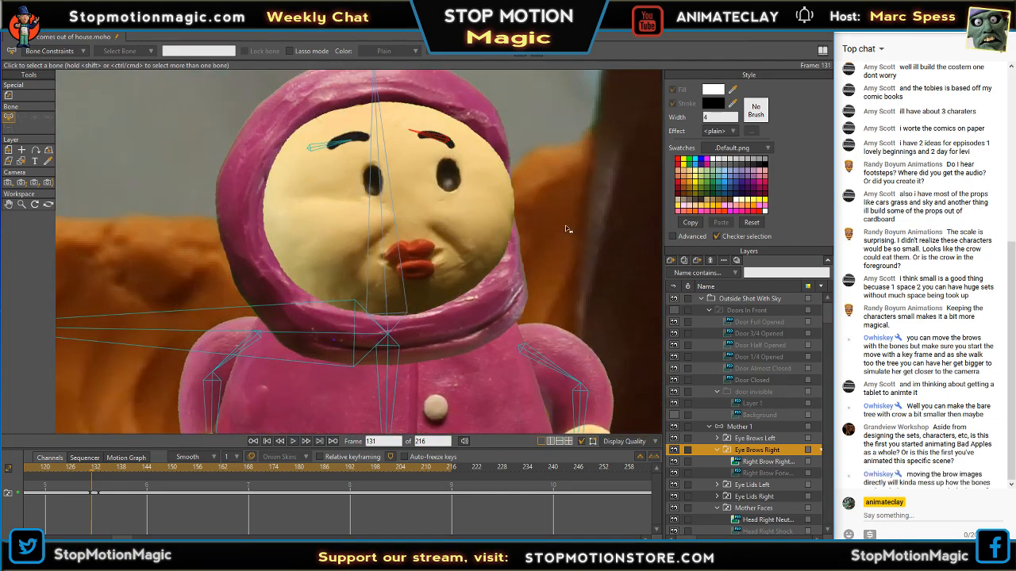
drag(544, 211, 556, 285)
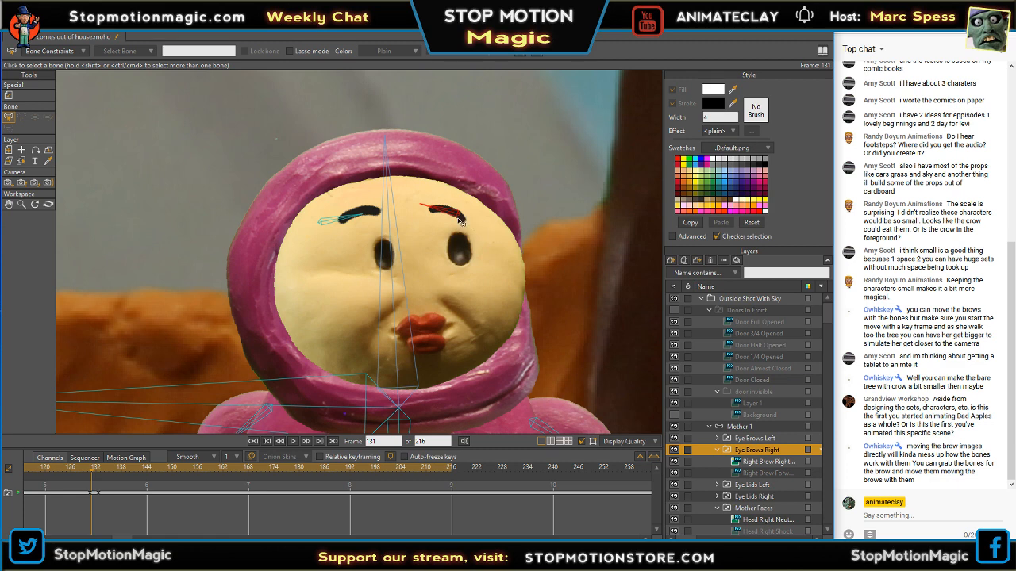
- Move the Right Brow Right Facing layer outward over the eye to about X 0.54, Y 1.35 at frame 131
click(8, 96)
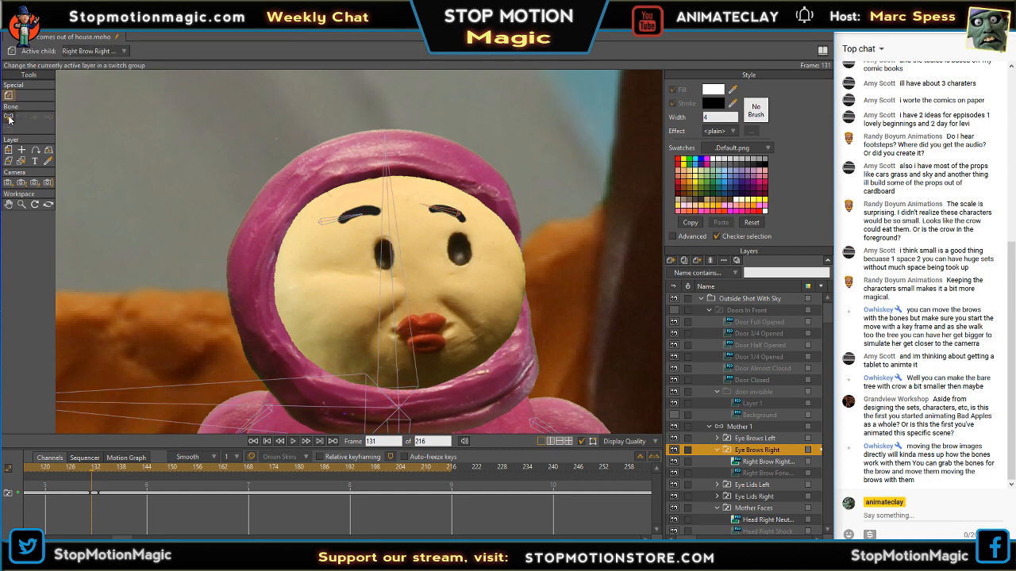
click(9, 116)
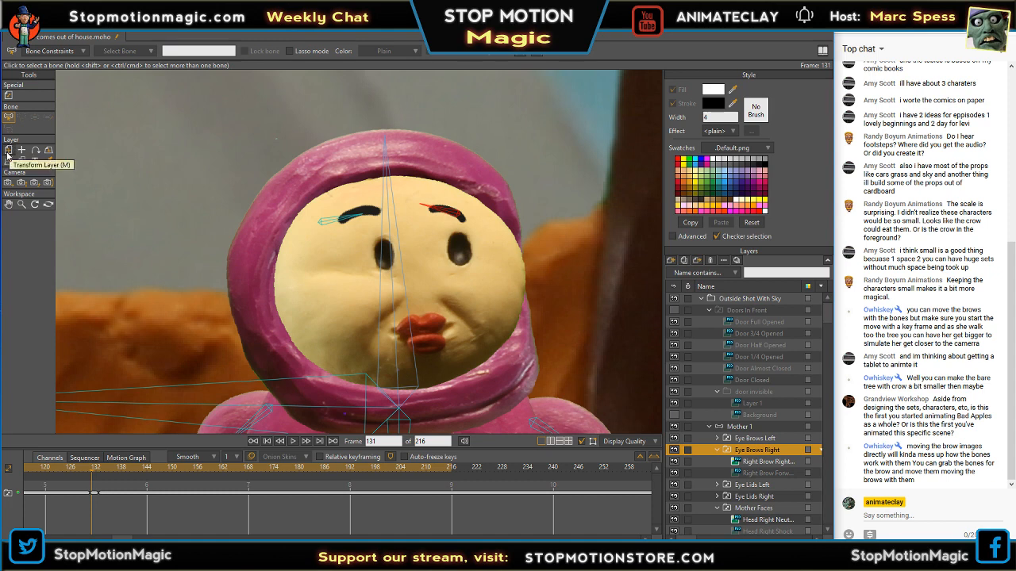
click(9, 150)
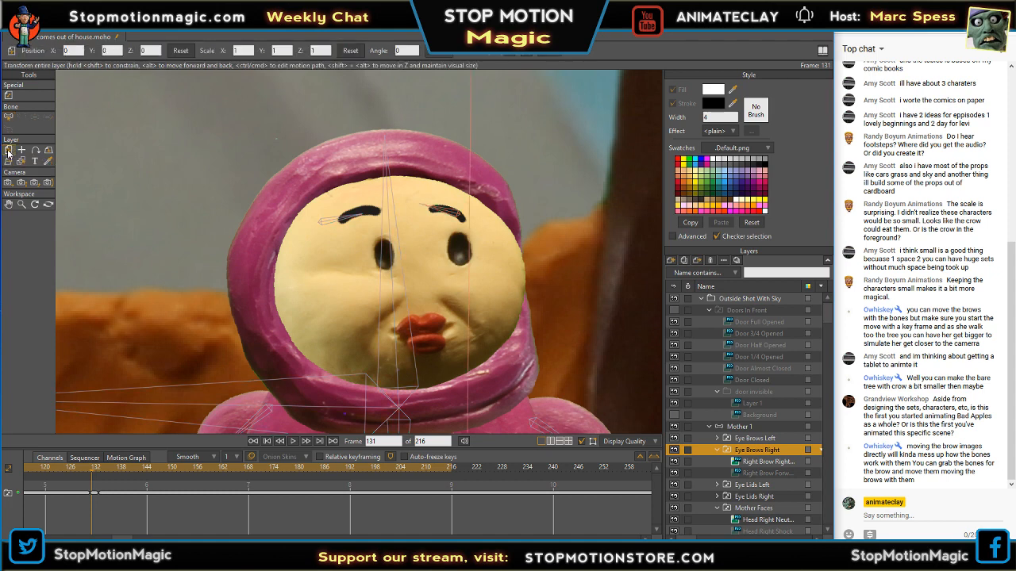
click(775, 464)
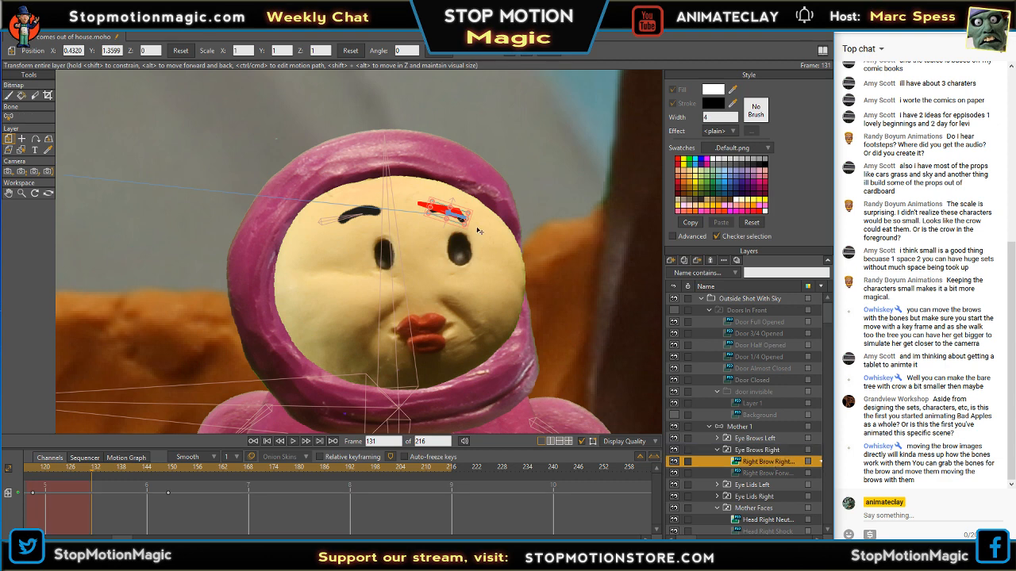
drag(459, 217, 484, 226)
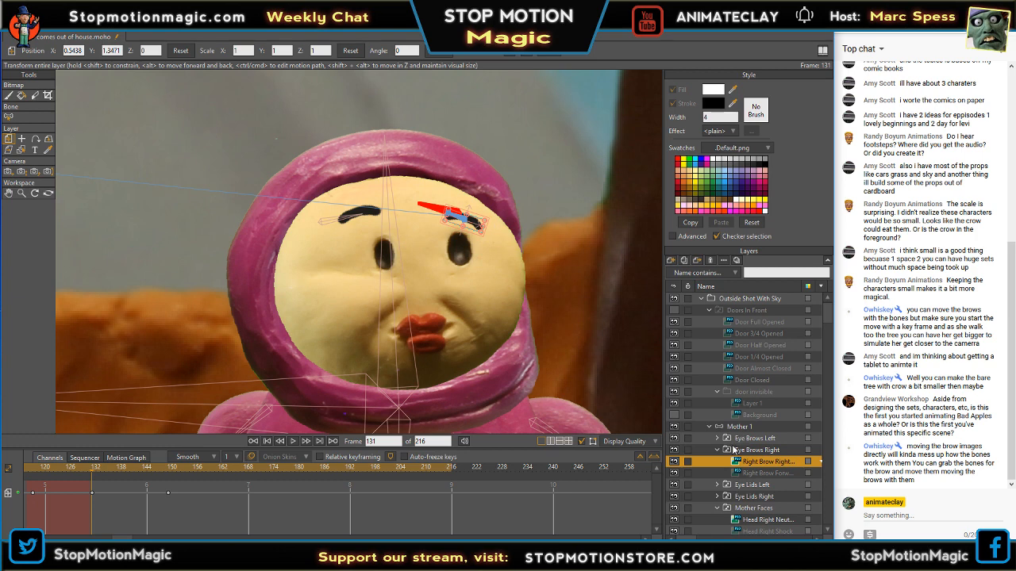
- Move the Left Brow Right Facing layer in Eye Brows Left to about X -0.03, Y 1.30 at frame 131
click(752, 438)
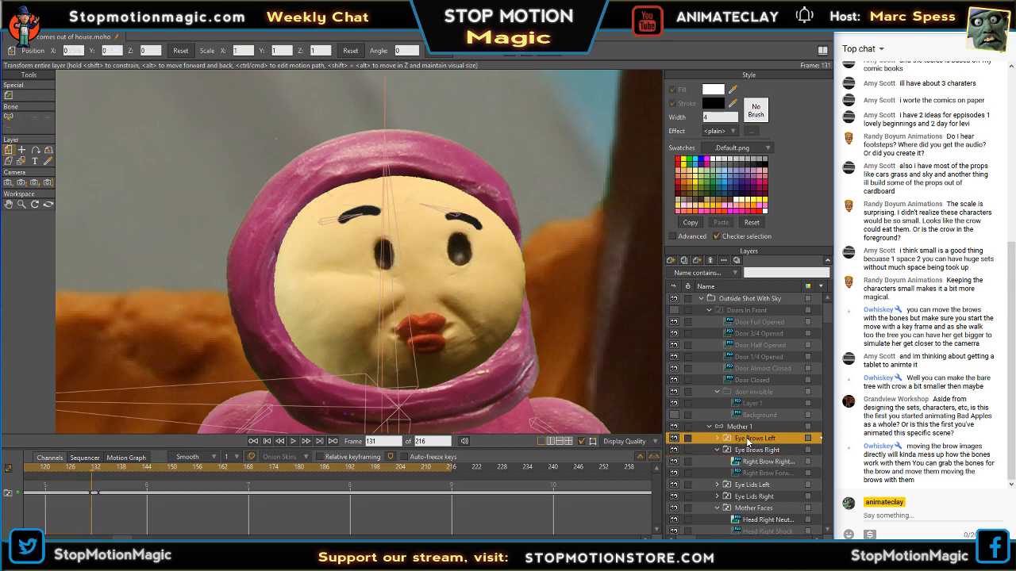
click(718, 438)
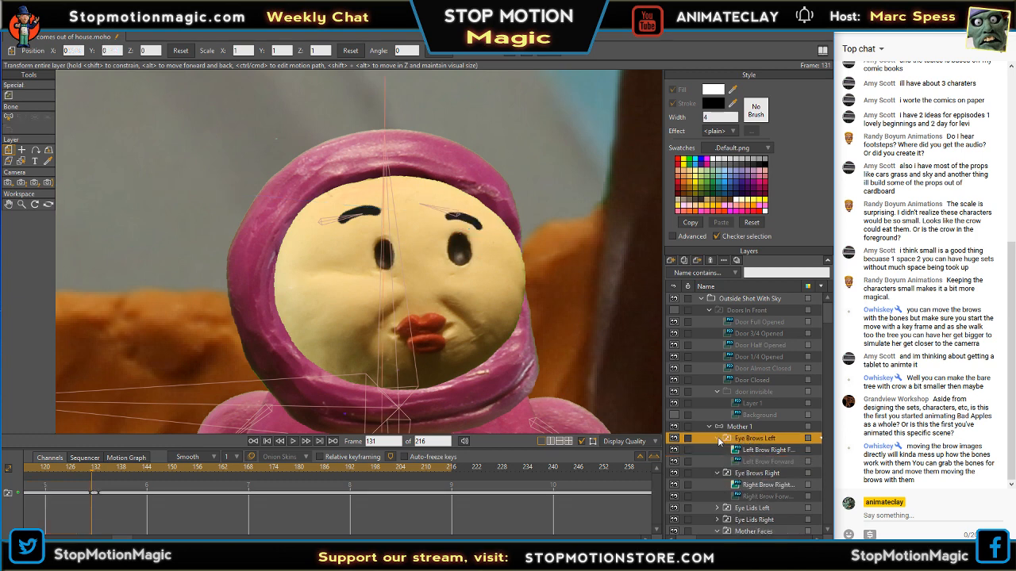
click(766, 452)
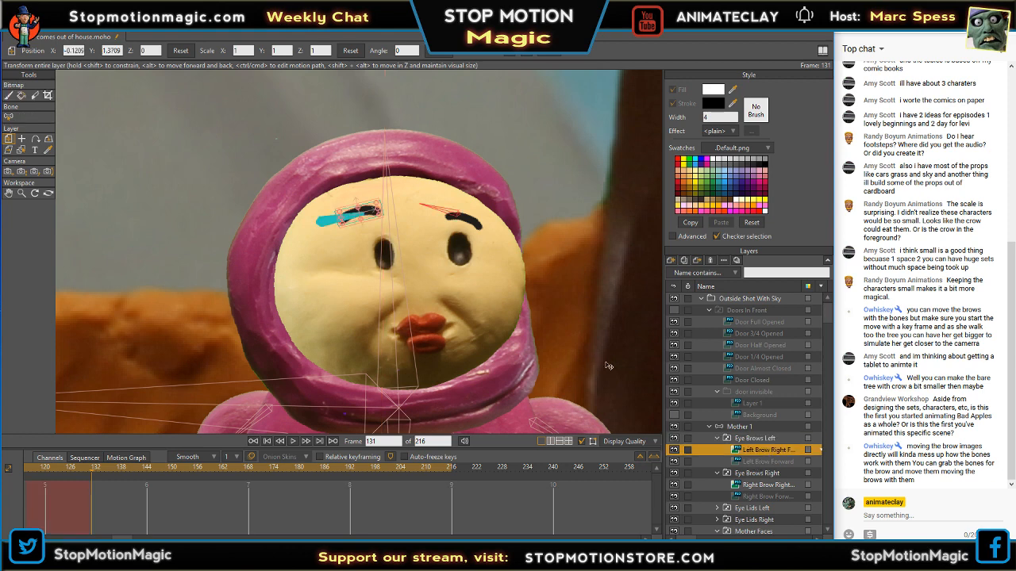
drag(378, 216, 394, 223)
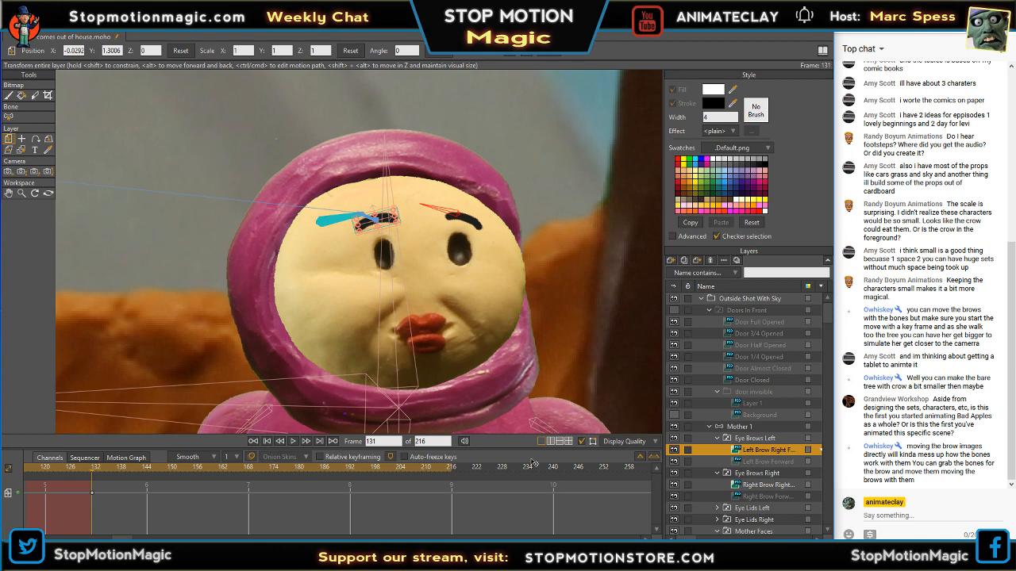
- Try switching Eye Brows Left to Left Brow Right Facing at frame 130 and restore Left Brow Forward
click(84, 471)
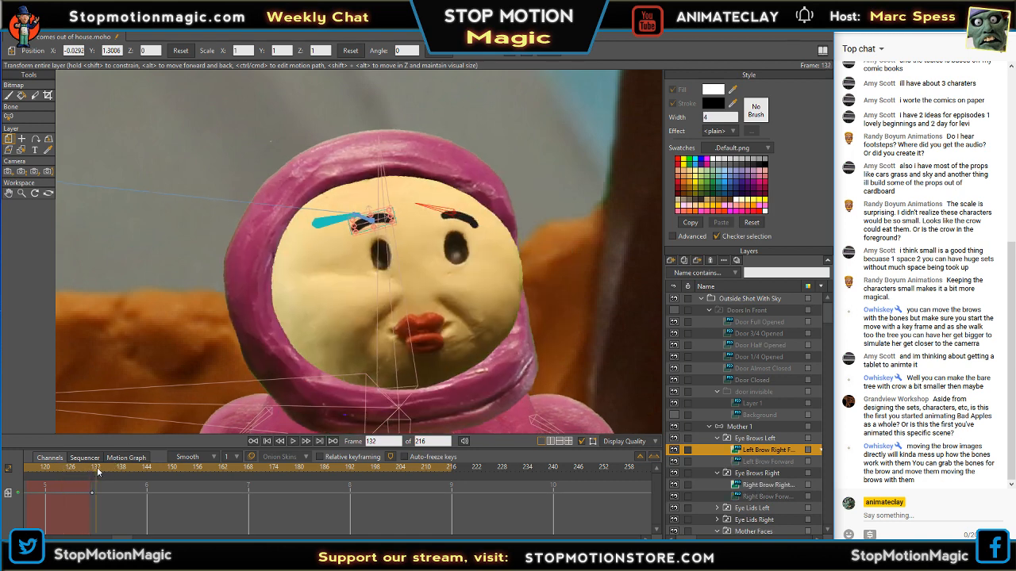
click(93, 472)
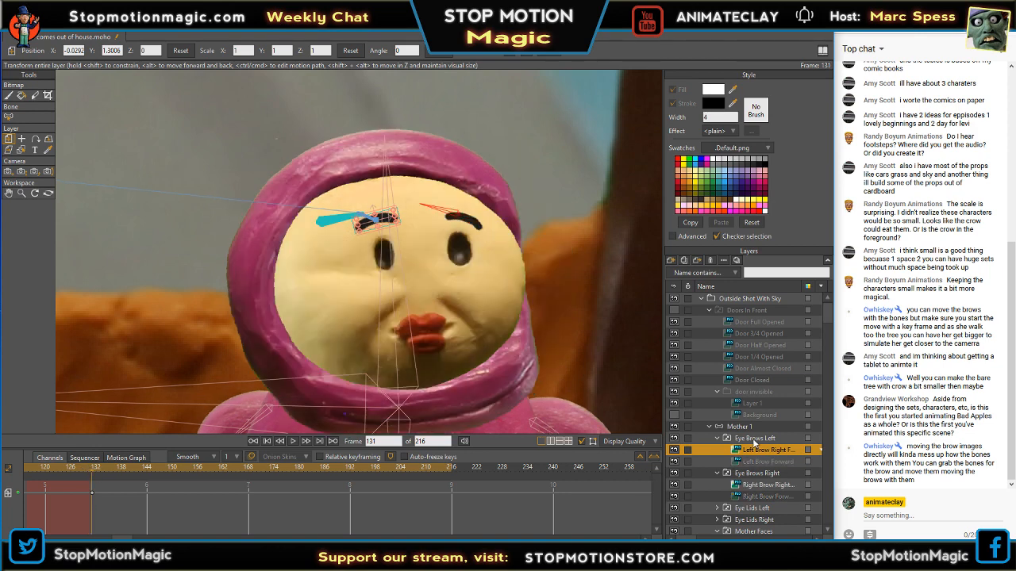
click(88, 471)
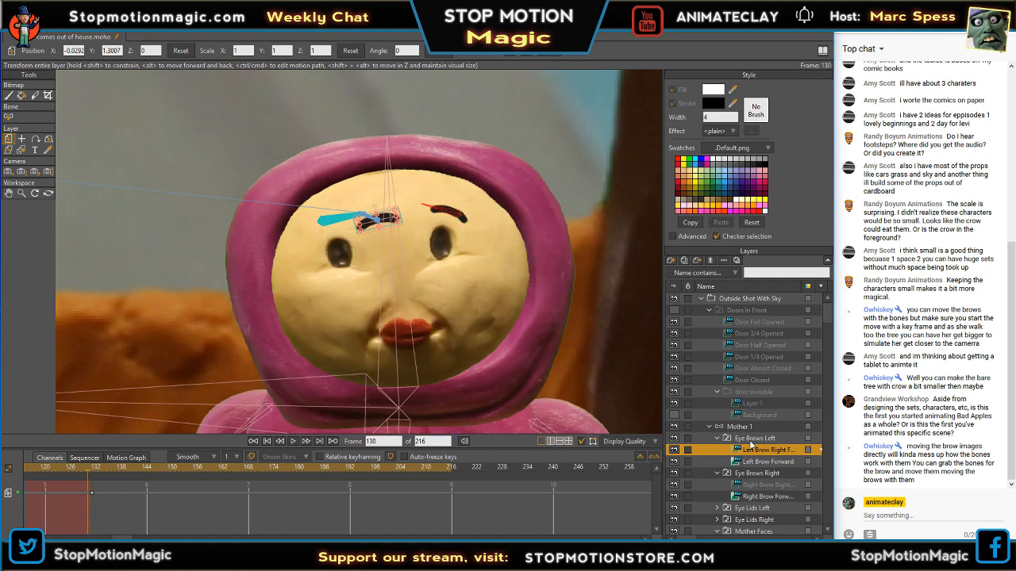
right_click(750, 441)
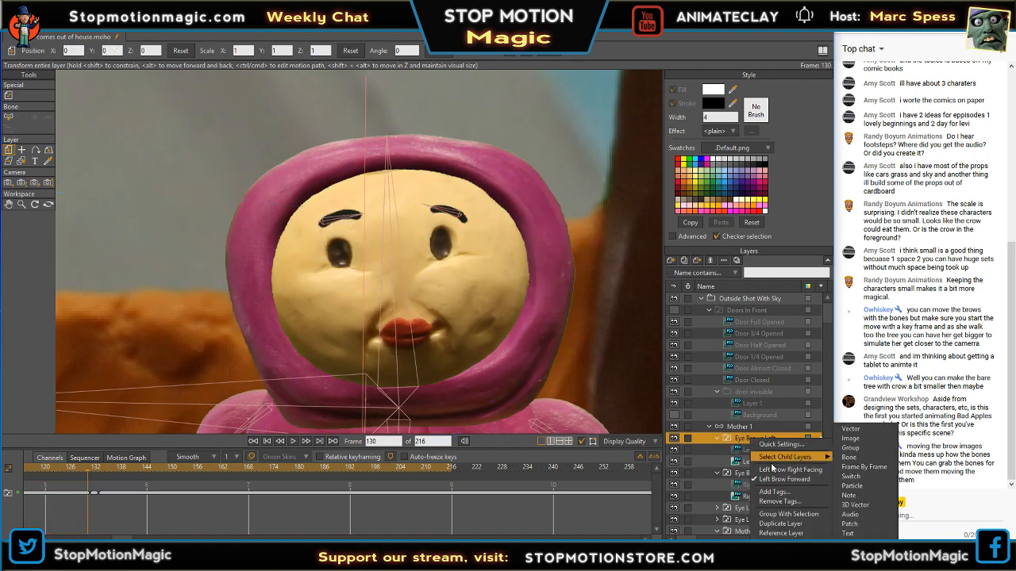
click(774, 470)
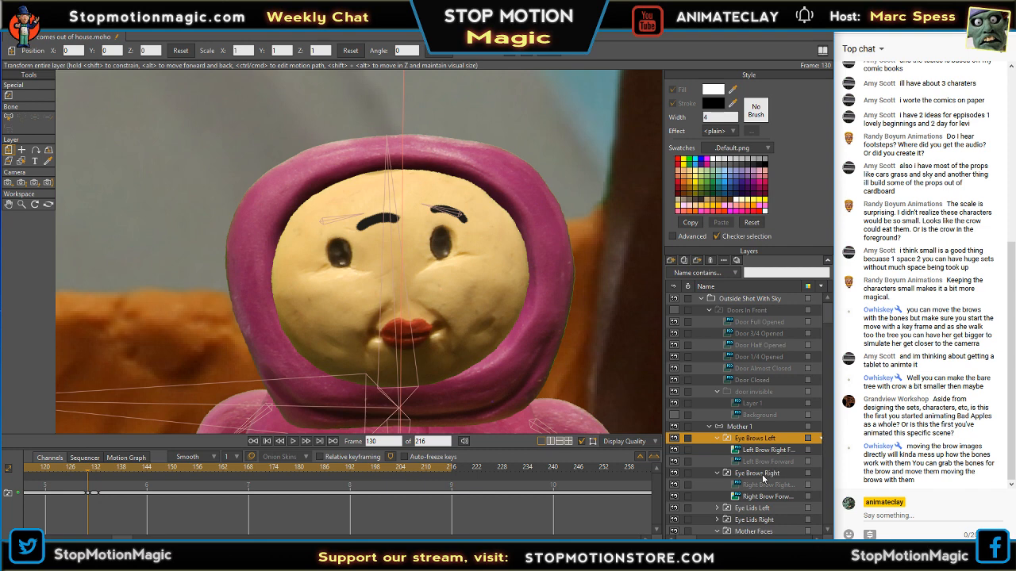
right_click(762, 476)
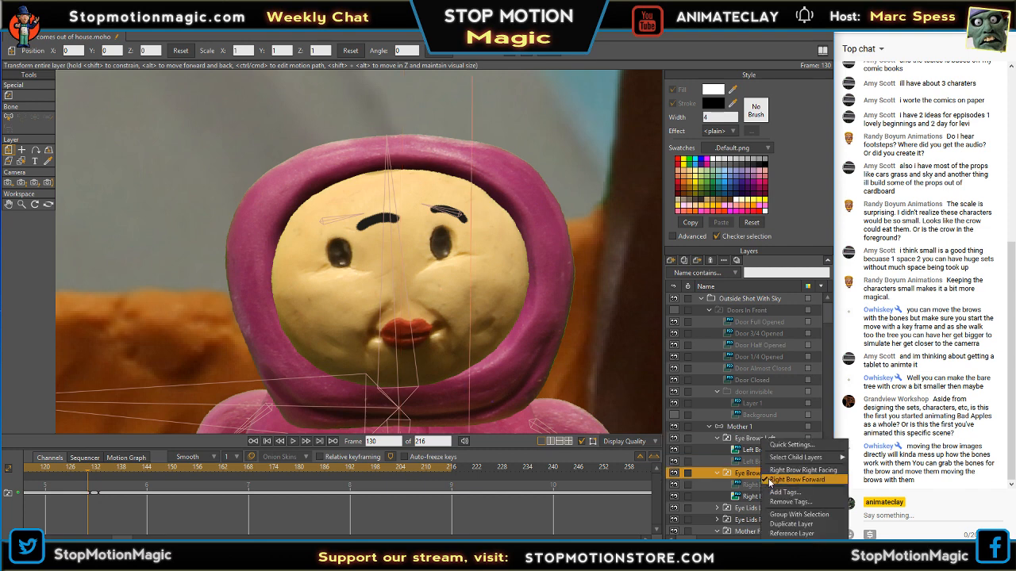
click(749, 441)
right_click(748, 443)
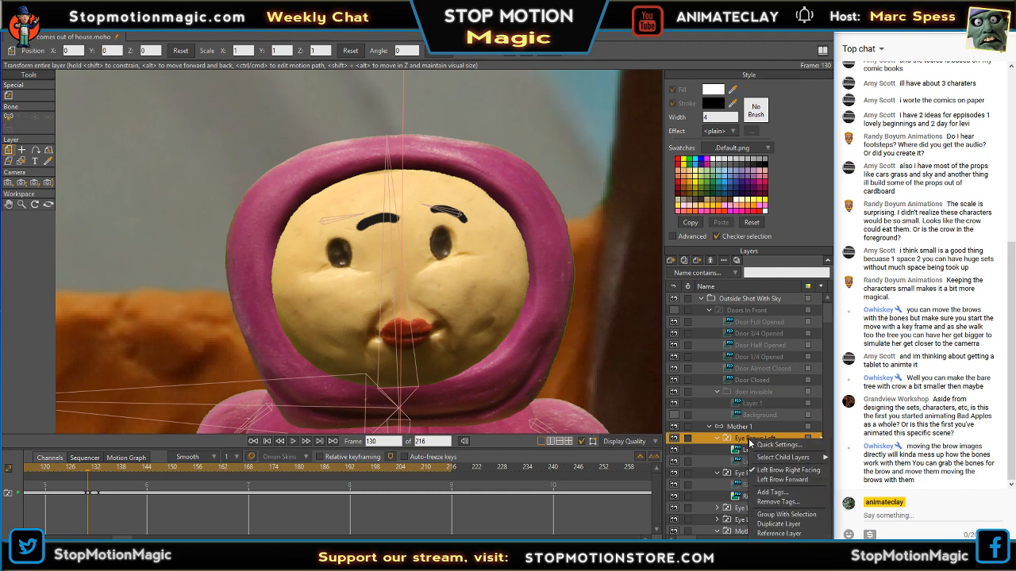
click(773, 479)
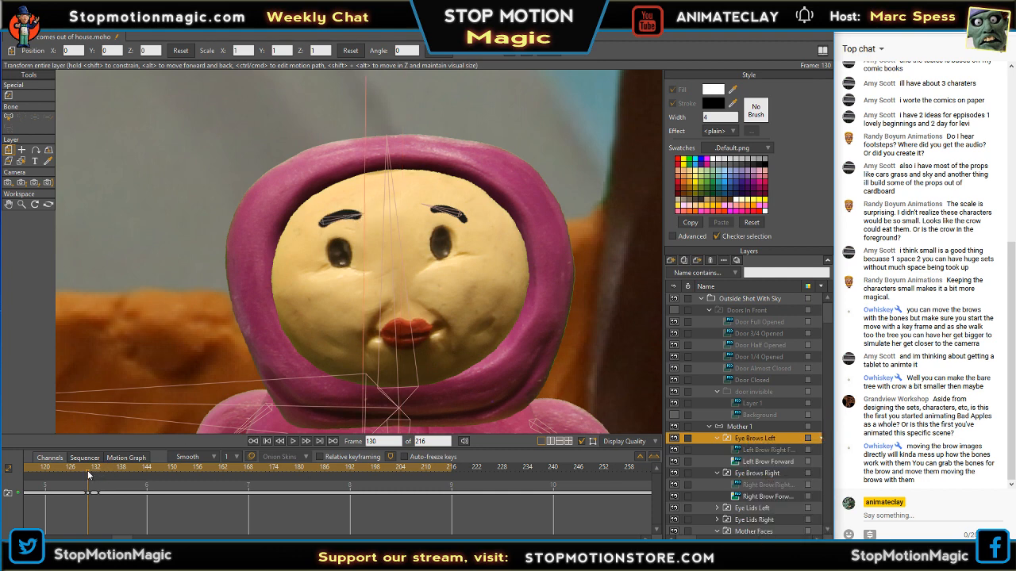
- Check the brow switch between frames 130 and 134 and undo the change to the left brow's switch key at frame 131
mouse_move(88, 474)
mouse_down()
mouse_move(198, 479)
mouse_move(94, 479)
mouse_move(106, 479)
mouse_up()
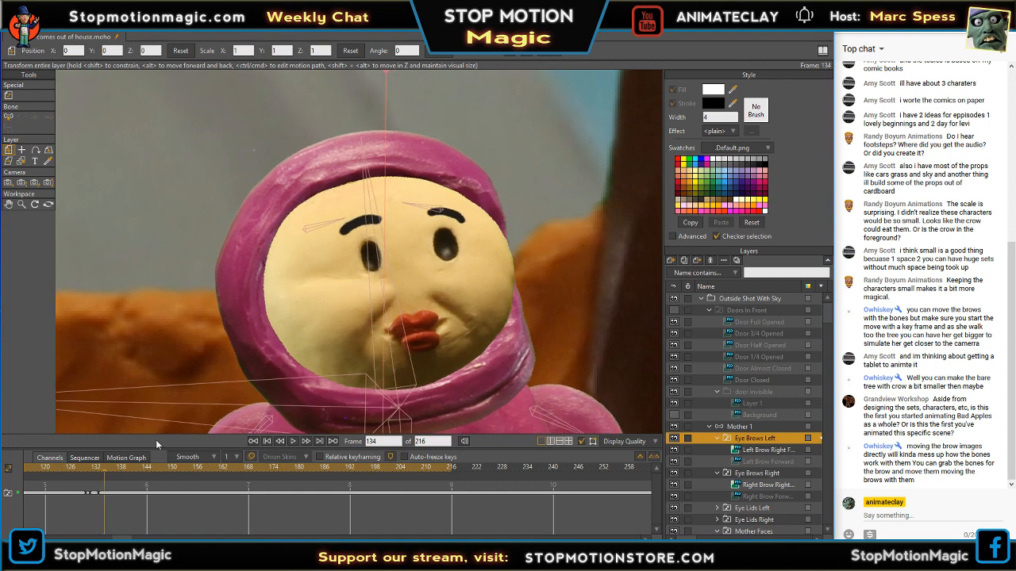
drag(174, 402, 93, 487)
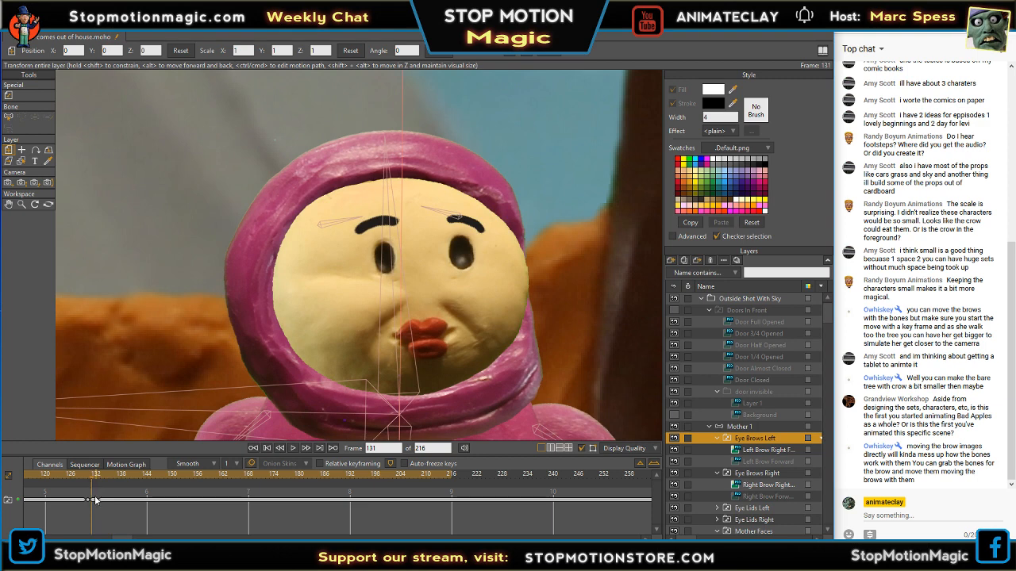
click(94, 502)
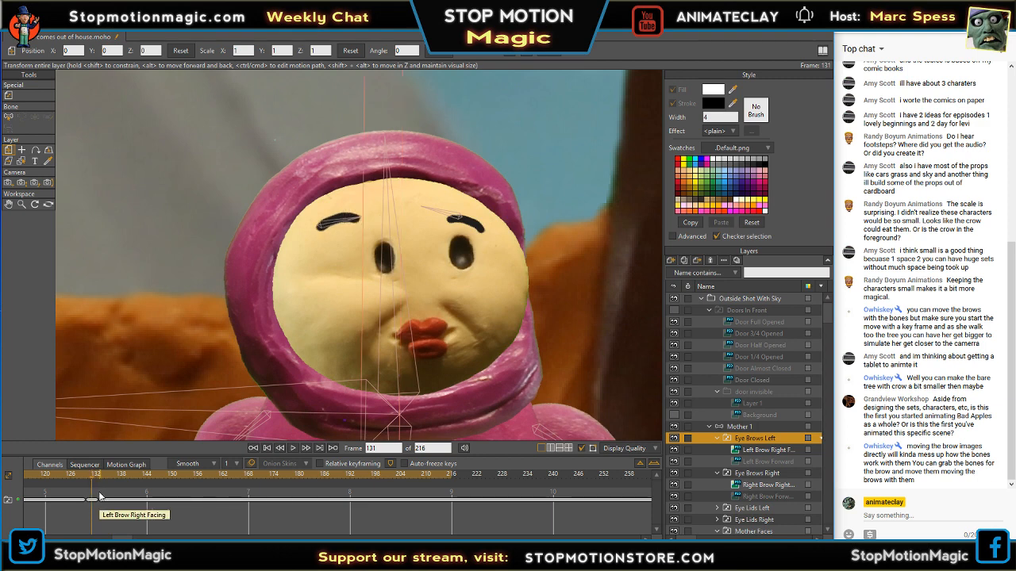
key(ctrl+z)
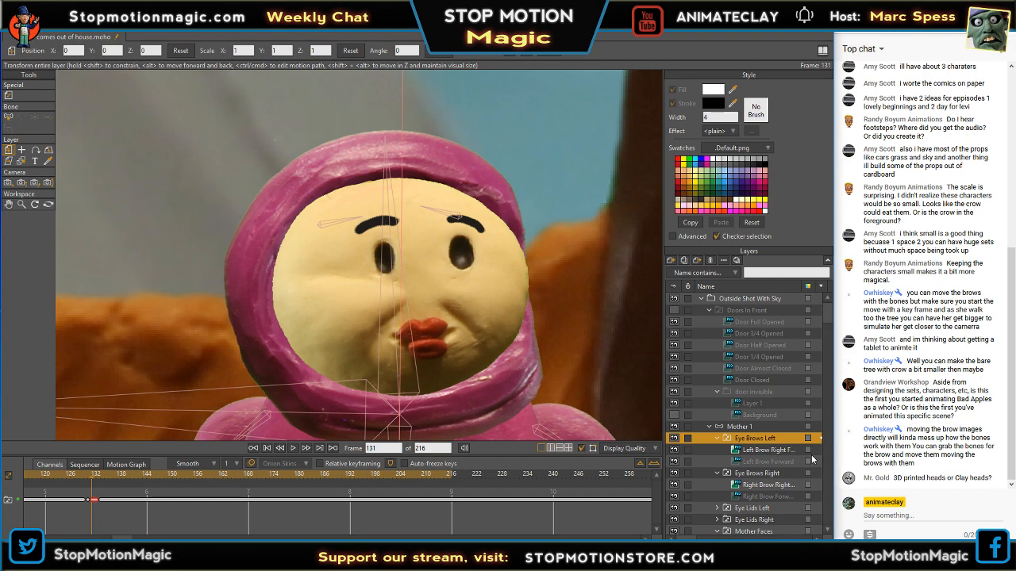
- Delete the Eye Brows Right layer's switch keys around frame 131
click(767, 476)
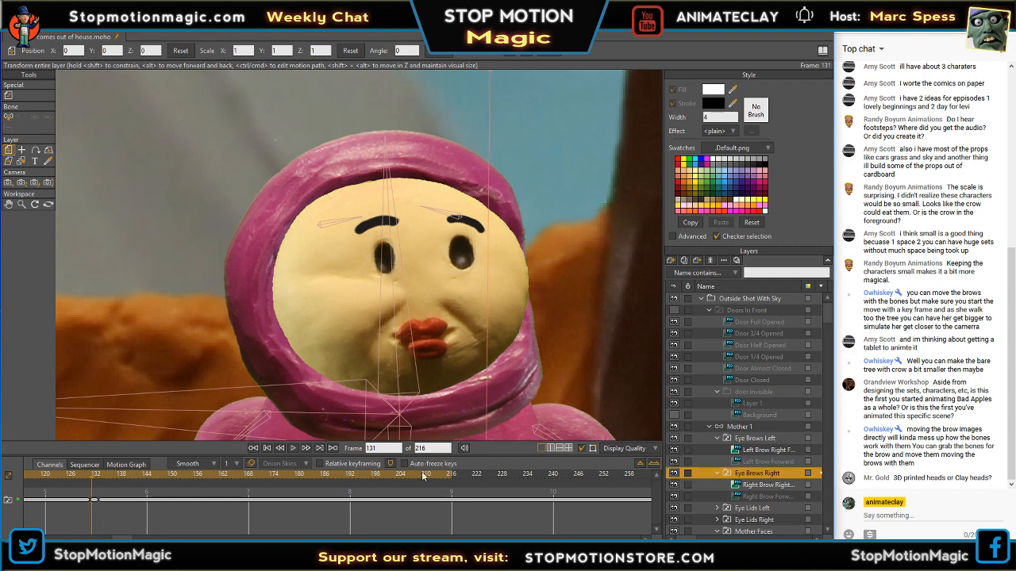
drag(100, 481, 132, 498)
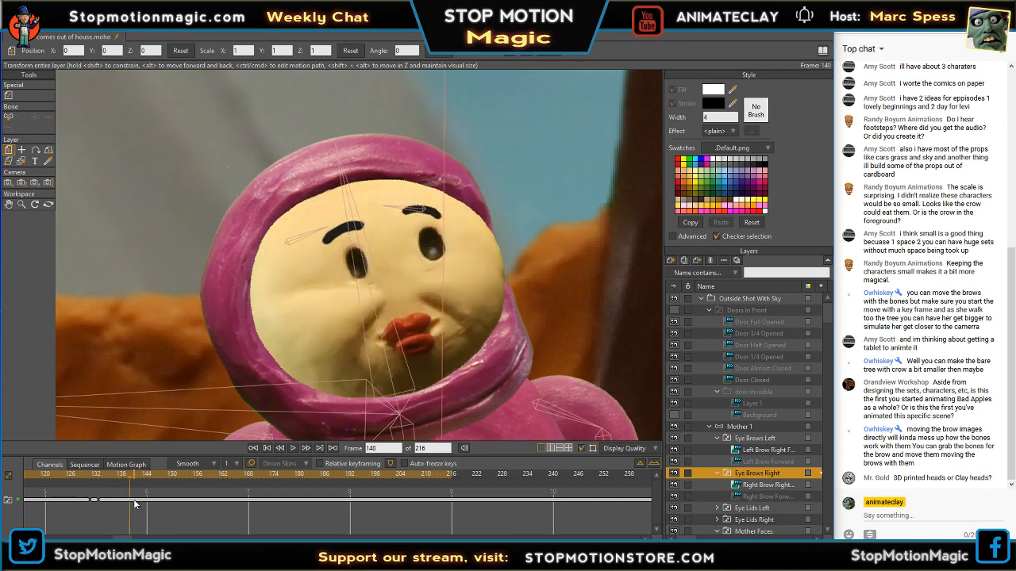
click(134, 505)
click(132, 504)
drag(131, 482, 95, 486)
click(123, 502)
key(Delete)
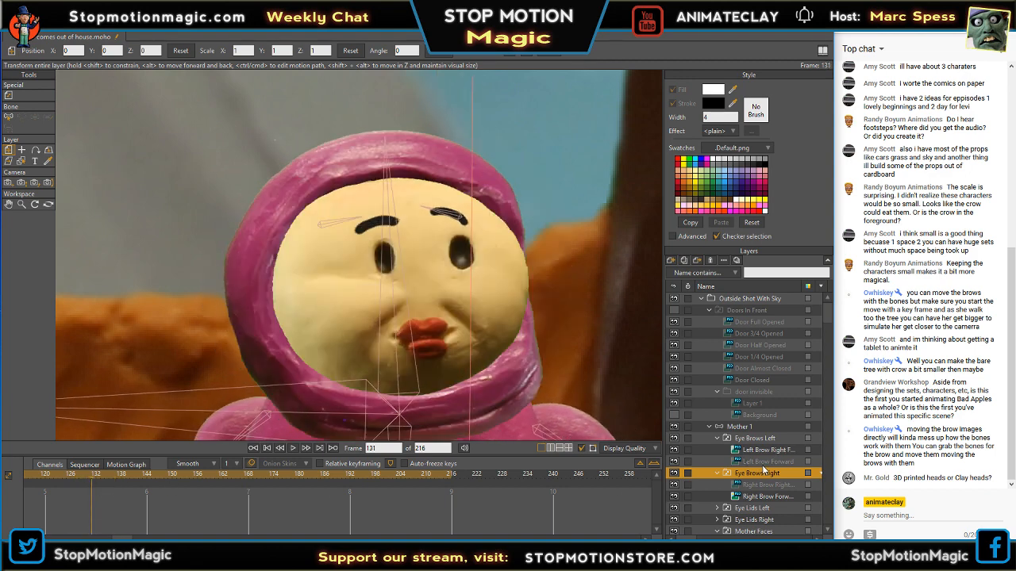
- Try switching Eye Brows Right to Right Brow Right Facing at frame 131 and check the head turn up to frame 139
right_click(758, 474)
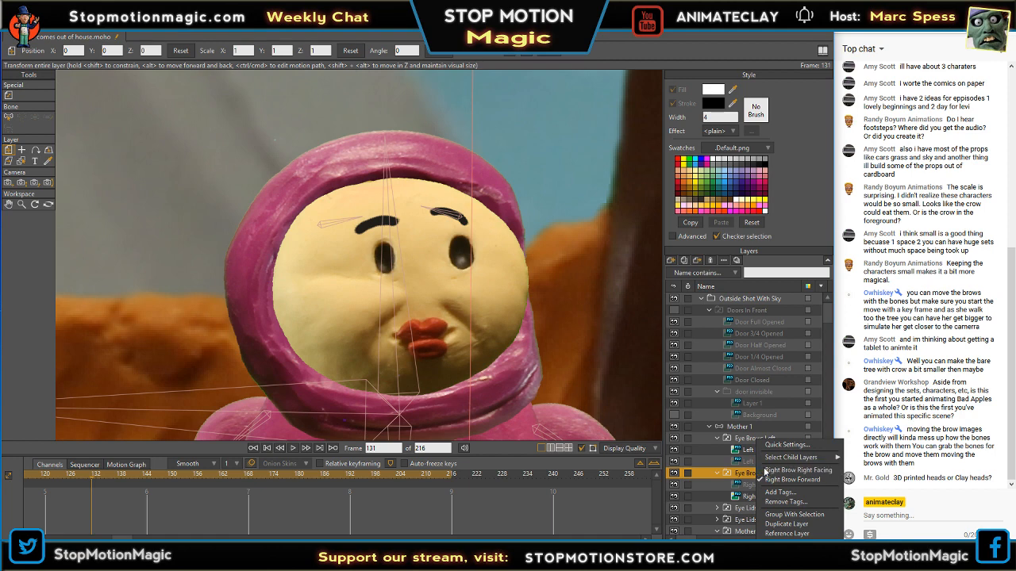
click(768, 471)
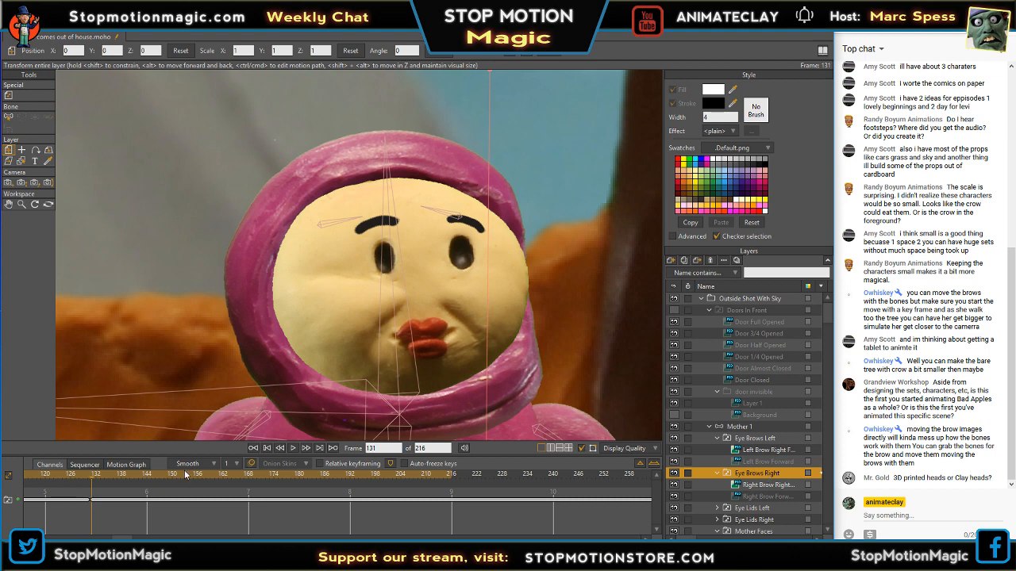
drag(92, 481, 125, 487)
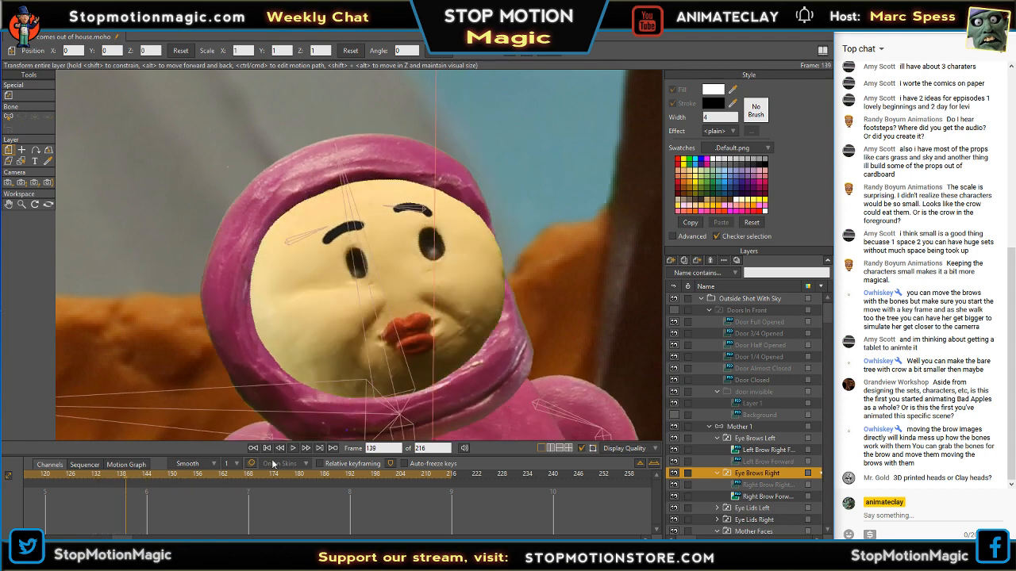
- Play the animation from frame 116 to frame 189 to review the brows as the mother turns
scroll(384, 311, down, 6)
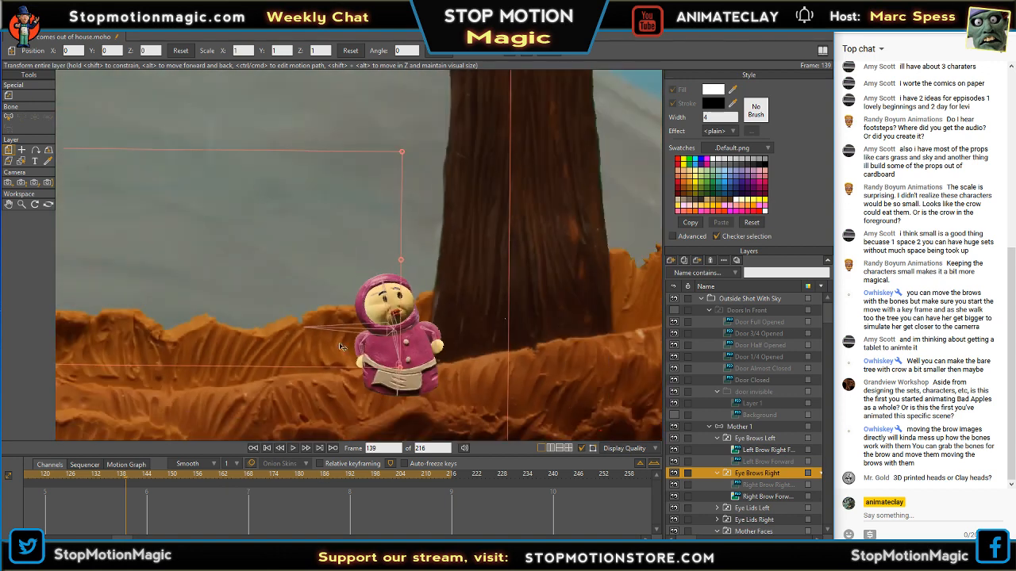
drag(118, 482, 95, 484)
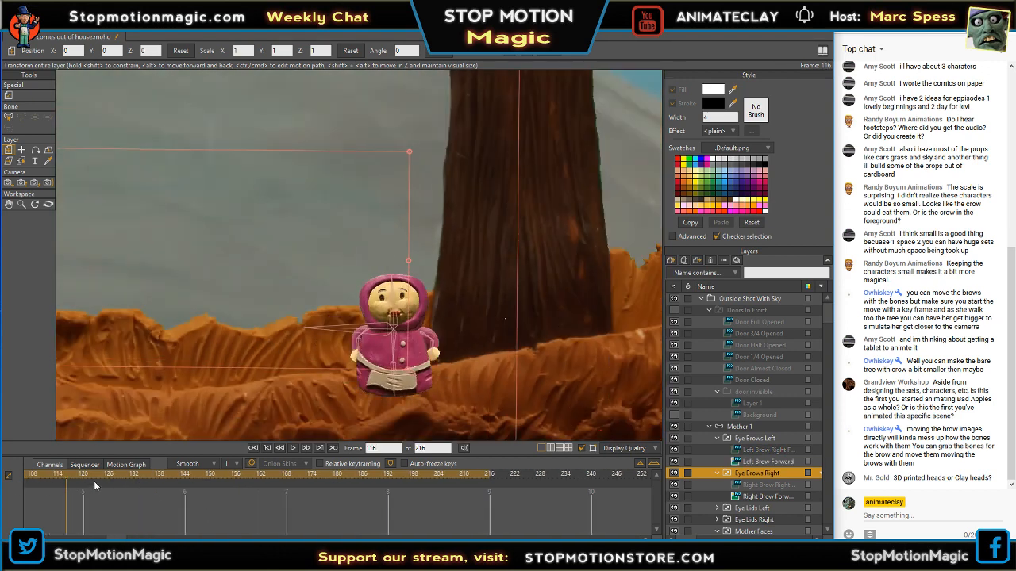
click(293, 448)
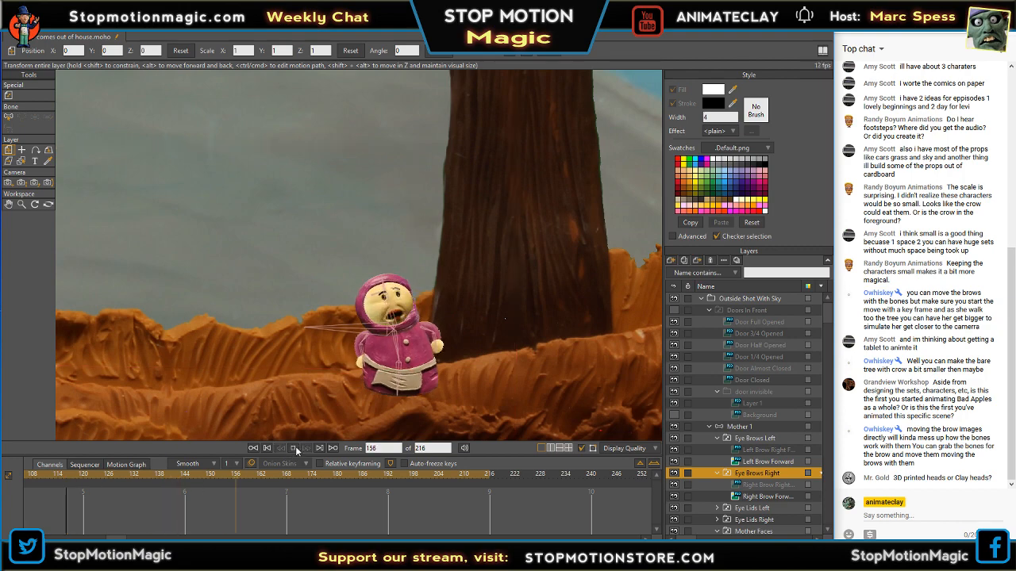
click(295, 448)
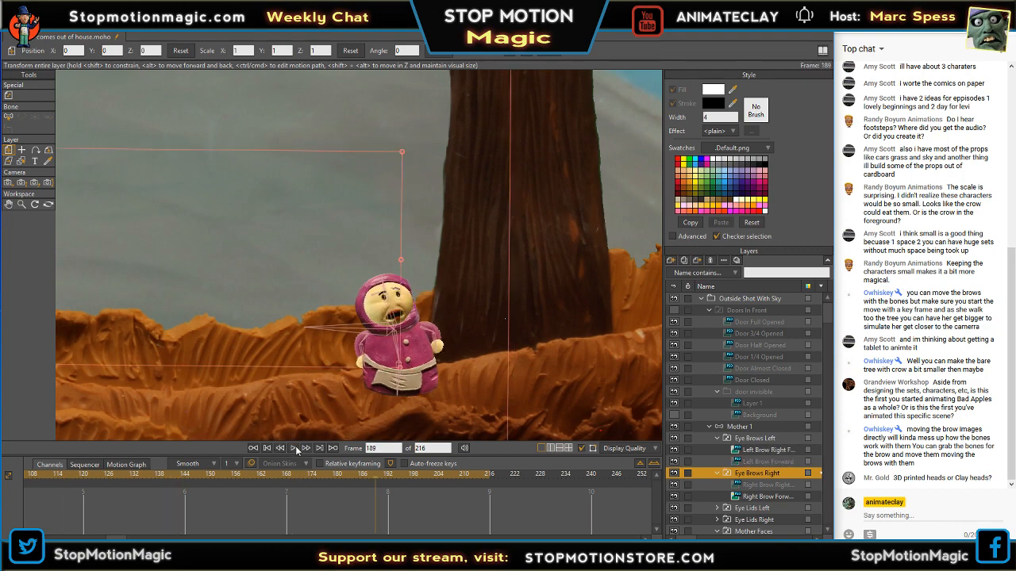
- Save the project file
scroll(553, 284, down, 5)
scroll(591, 258, up, 3)
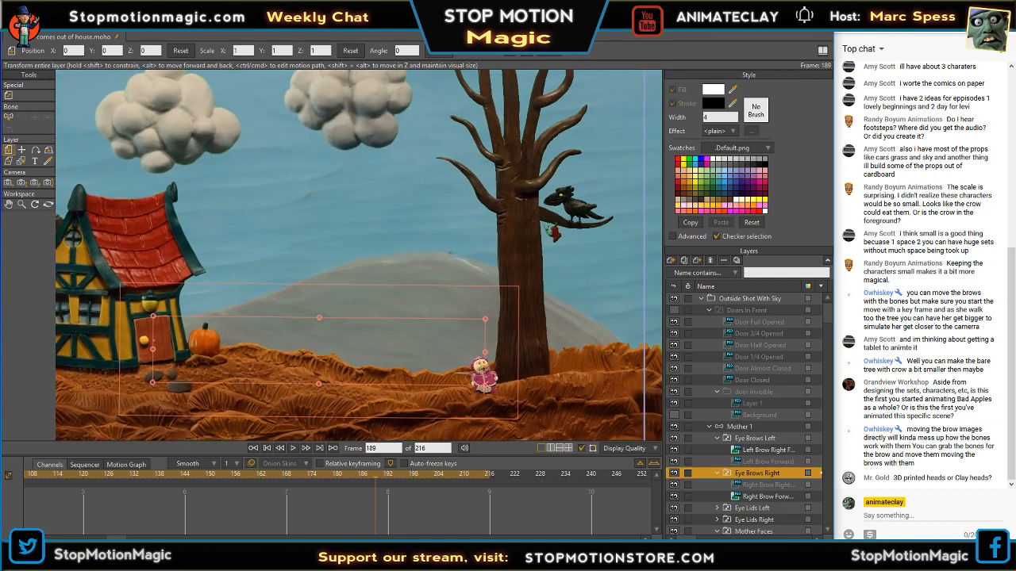
click(12, 24)
click(19, 111)
- Examine the mother's face and body up close at frame 189
scroll(516, 372, up, 5)
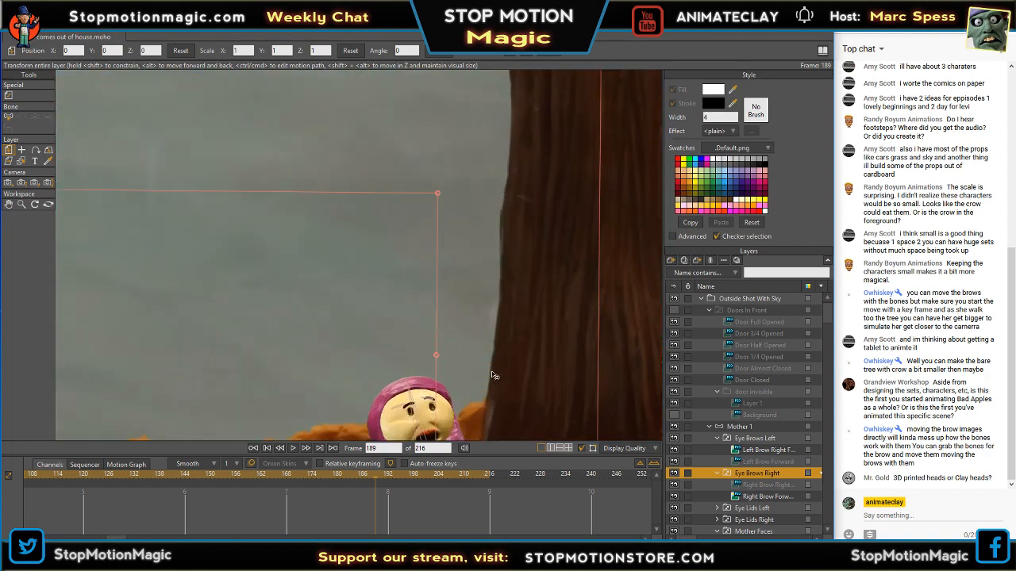
scroll(510, 358, down, 5)
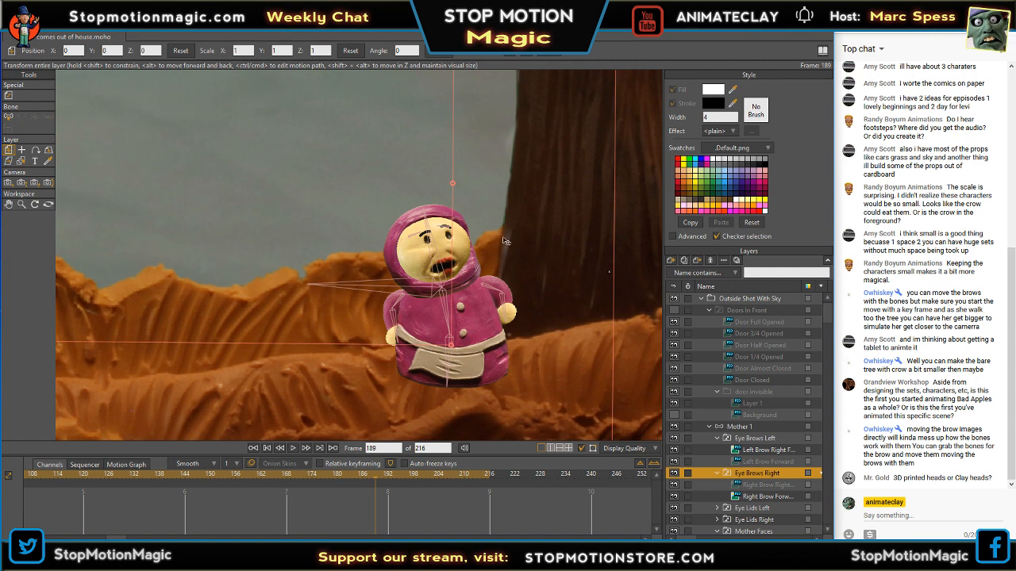
scroll(544, 254, up, 4)
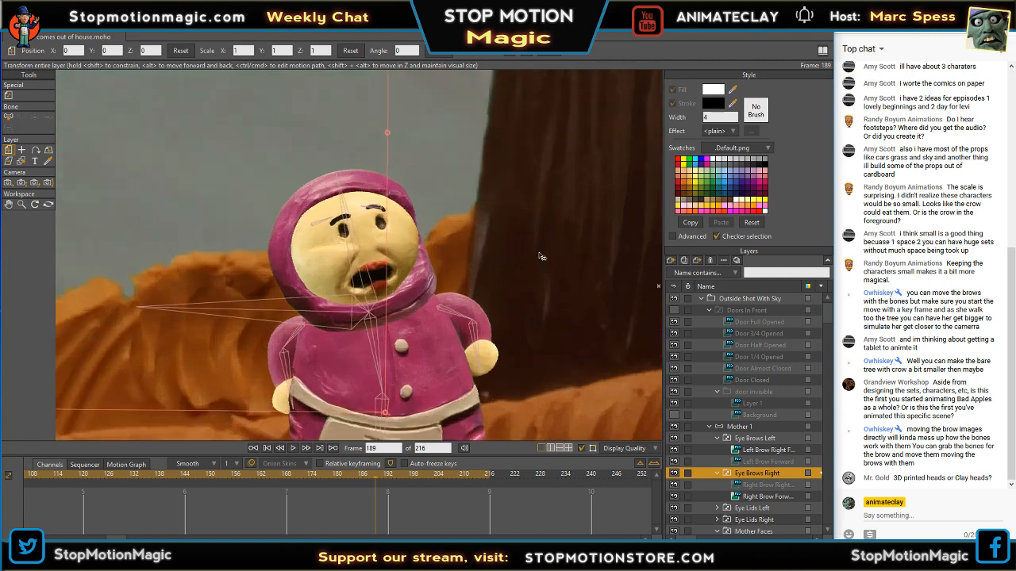
scroll(418, 233, down, 1)
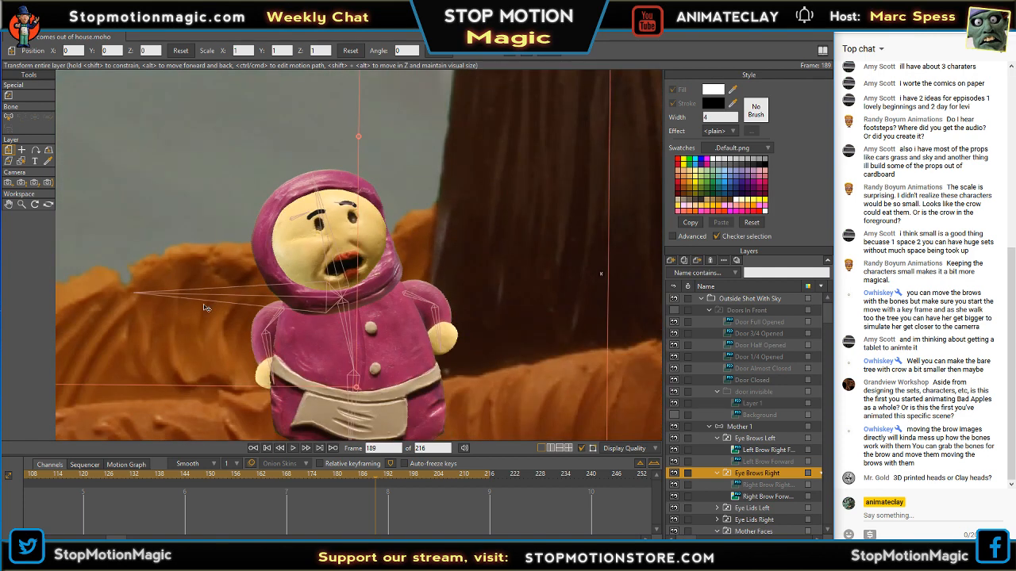
mouse_move(825, 314)
mouse_down()
mouse_move(829, 346)
mouse_move(834, 324)
mouse_up()
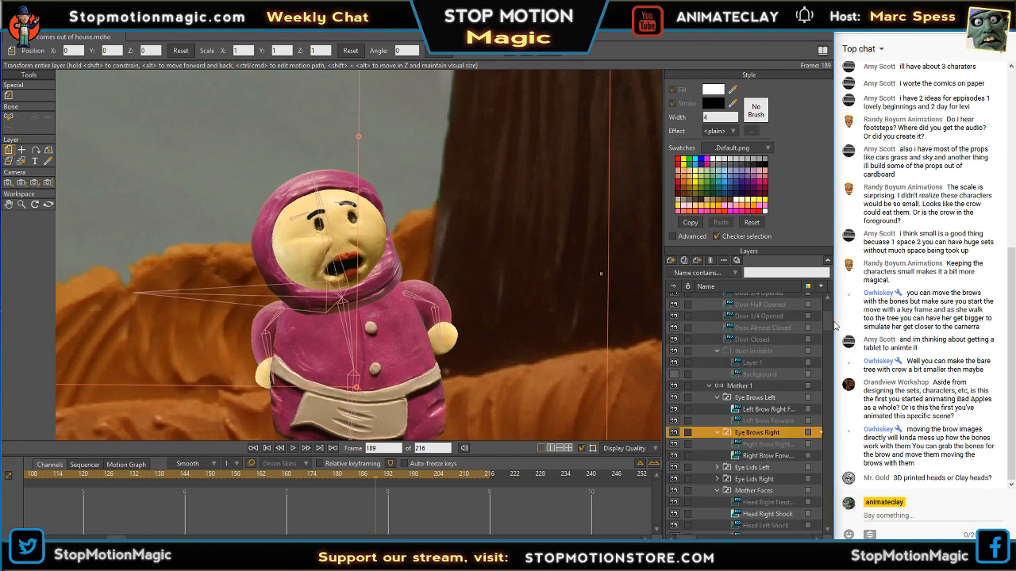
scroll(363, 226, down, 4)
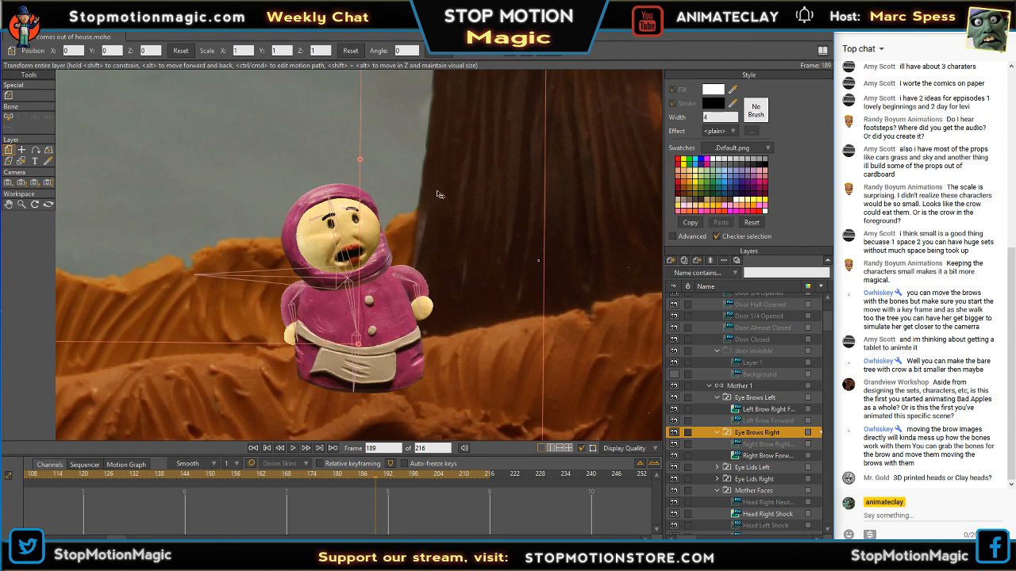
- Examine the crow on the tree branch and the worm in the hanging fruit, up close and within the whole scene
scroll(514, 279, up, 5)
scroll(514, 280, down, 5)
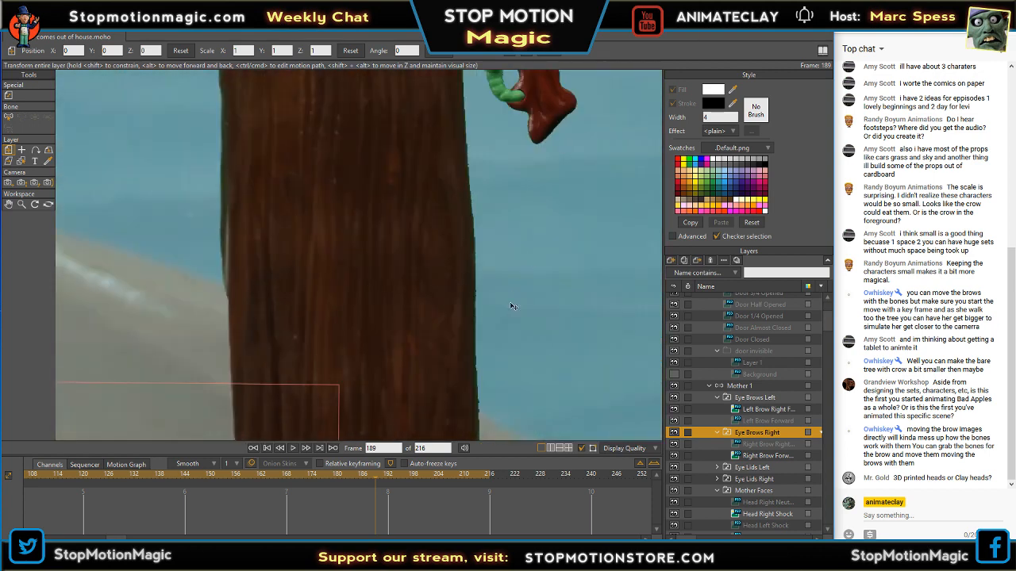
scroll(594, 274, right, 2)
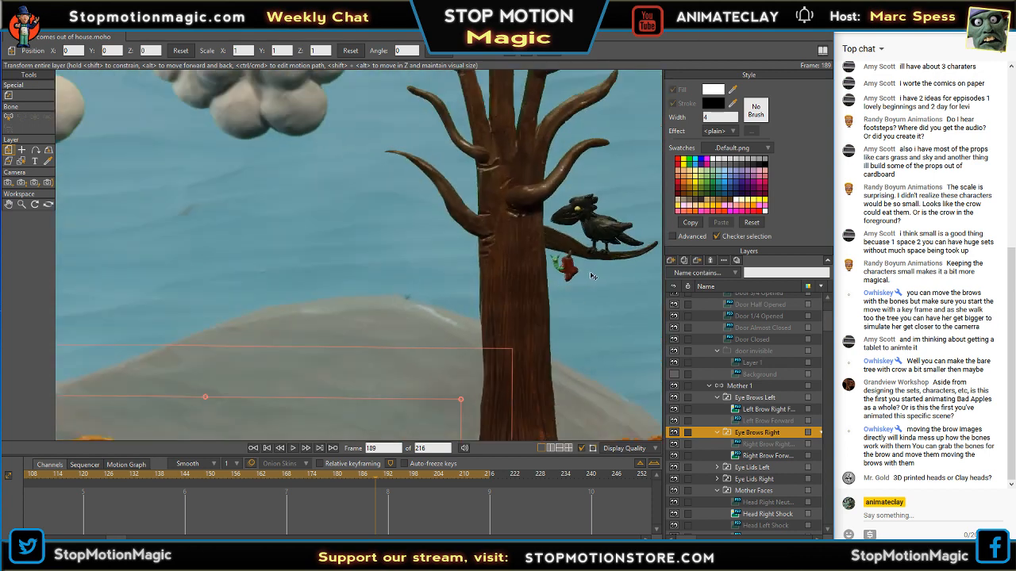
scroll(591, 274, down, 3)
scroll(486, 253, up, 3)
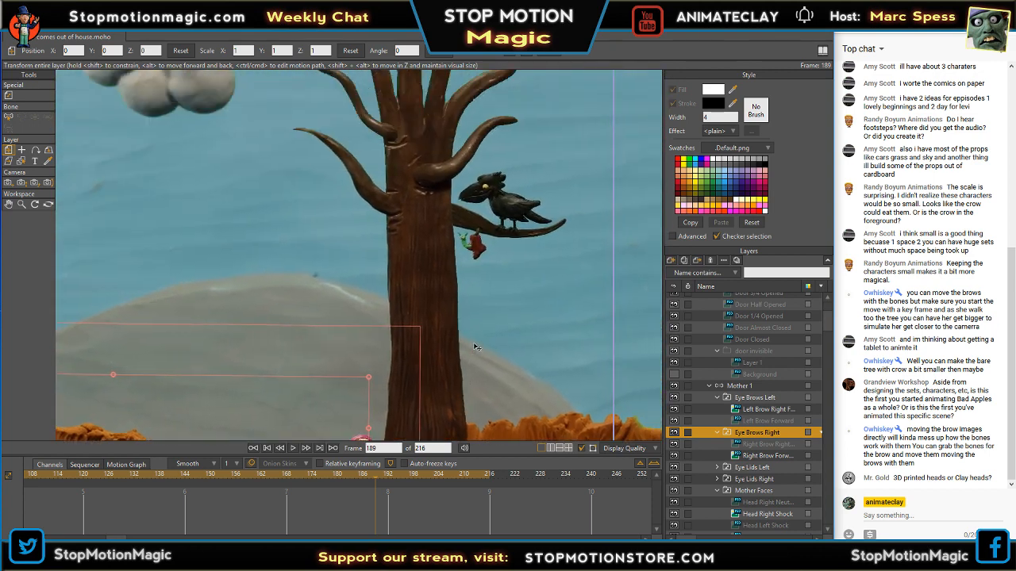
scroll(547, 211, up, 5)
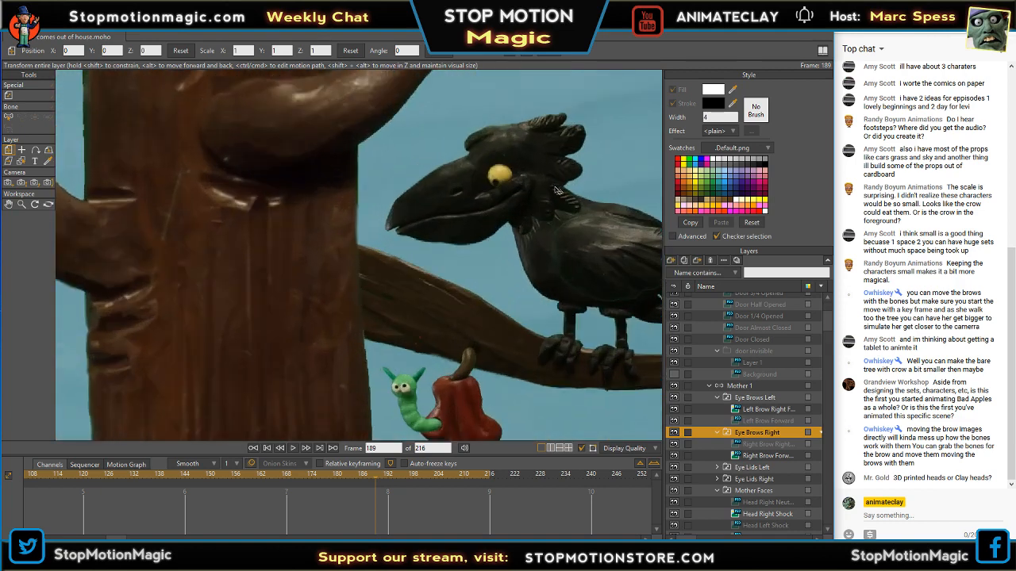
scroll(560, 190, right, 2)
scroll(476, 214, up, 1)
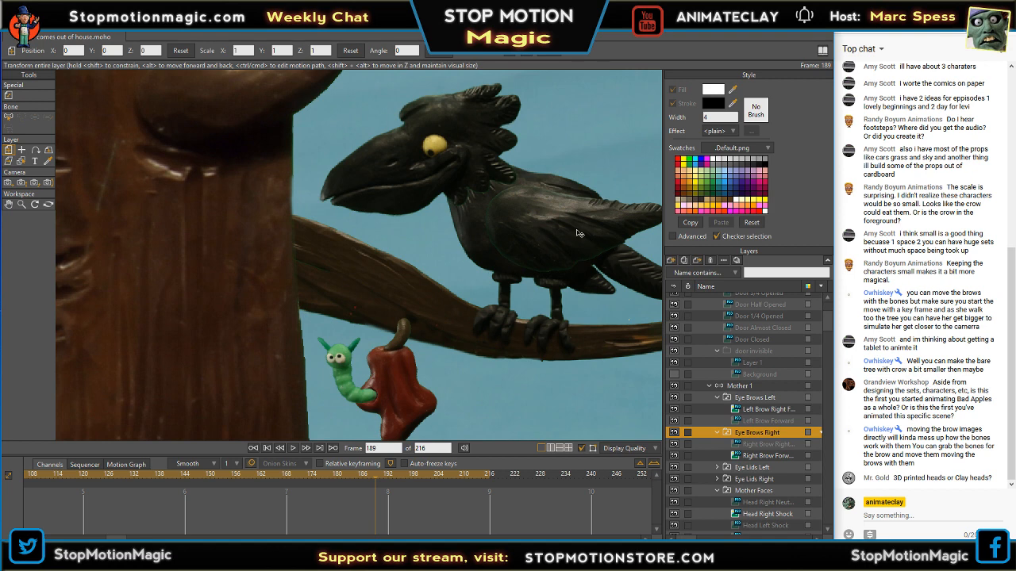
scroll(569, 220, down, 5)
scroll(568, 219, up, 2)
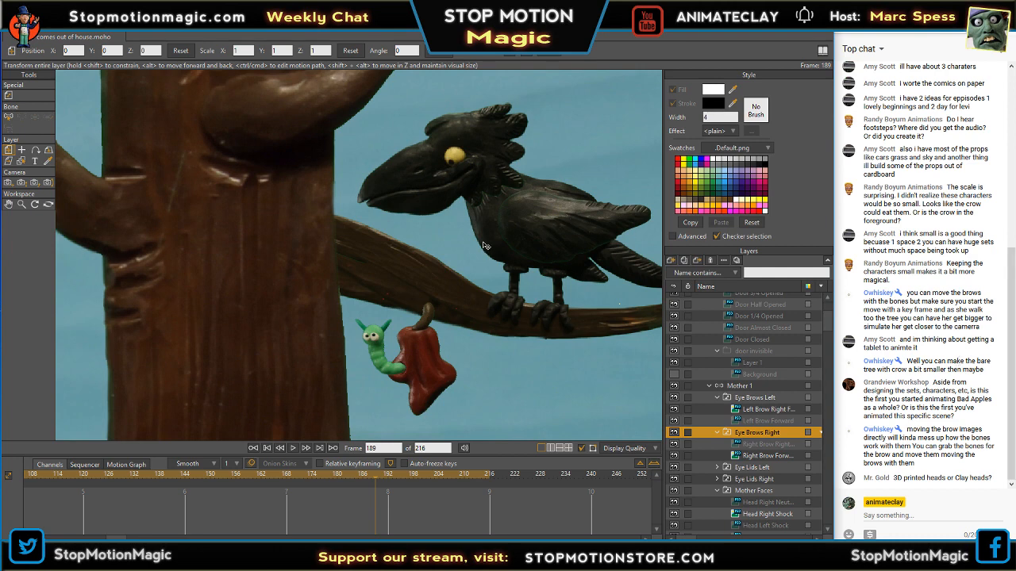
scroll(483, 243, down, 6)
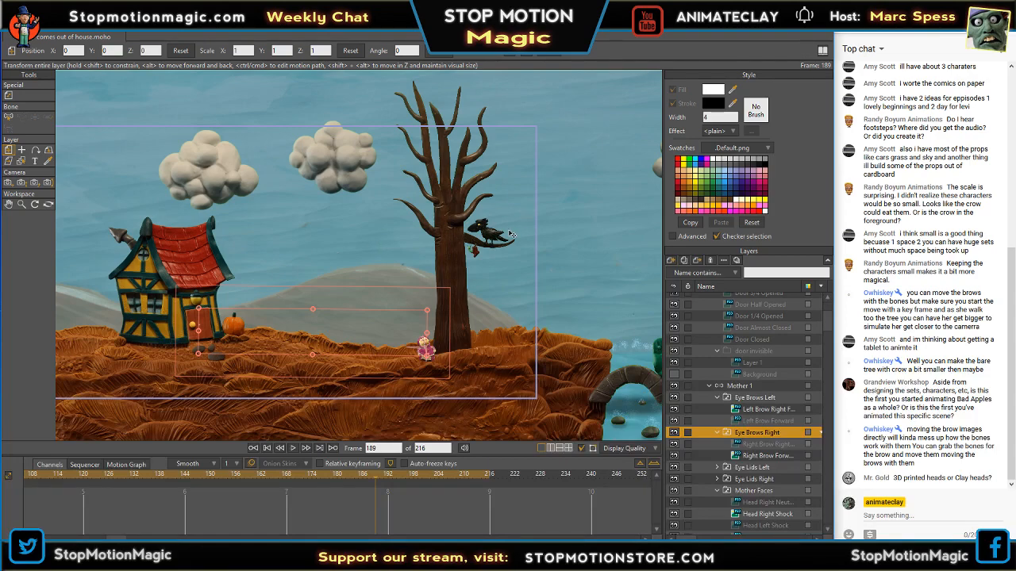
scroll(510, 235, up, 6)
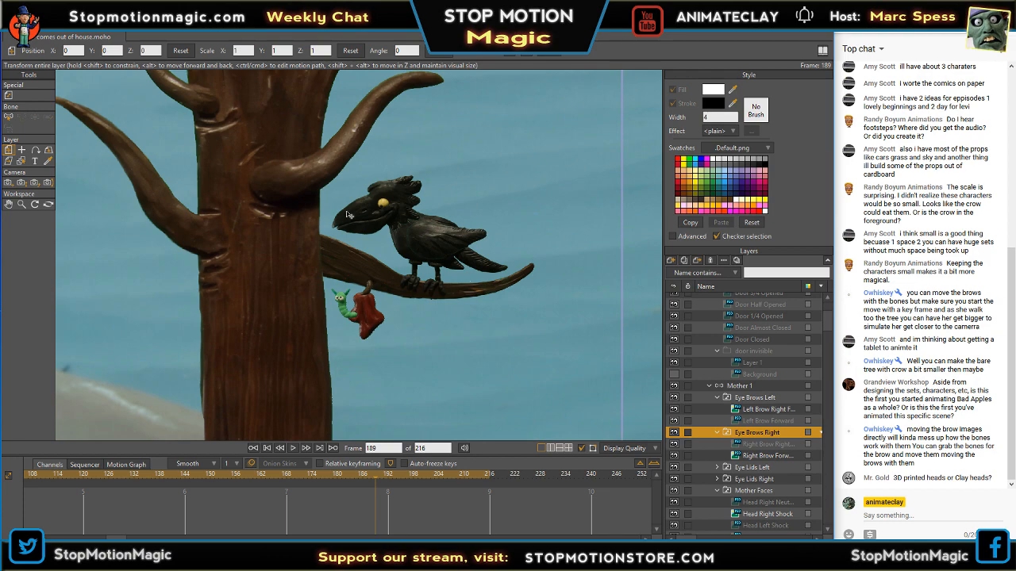
scroll(339, 169, down, 8)
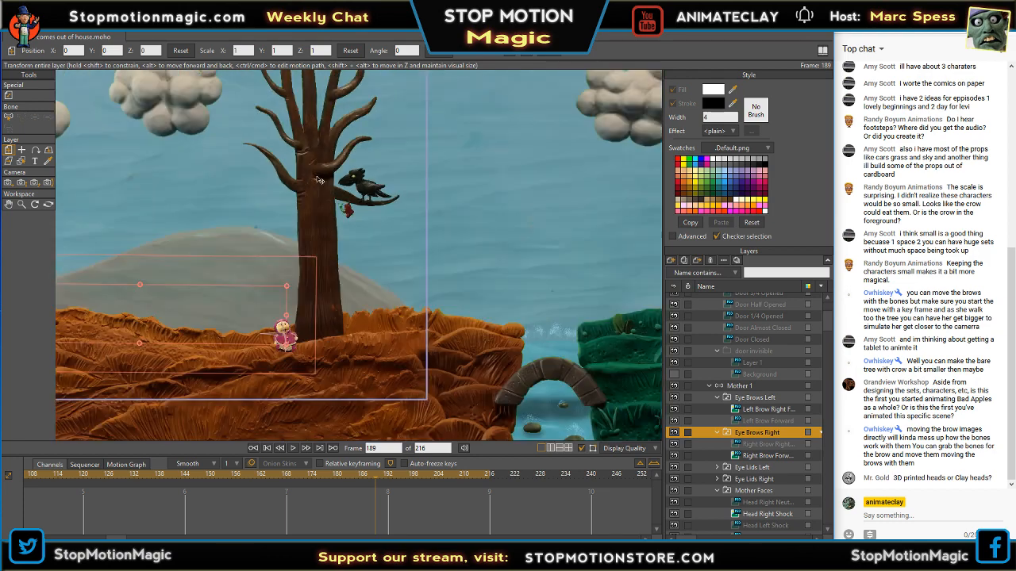
- Review the mother's position between the house and the tree at frames 98 and 149
drag(190, 213, 444, 240)
scroll(309, 216, up, 4)
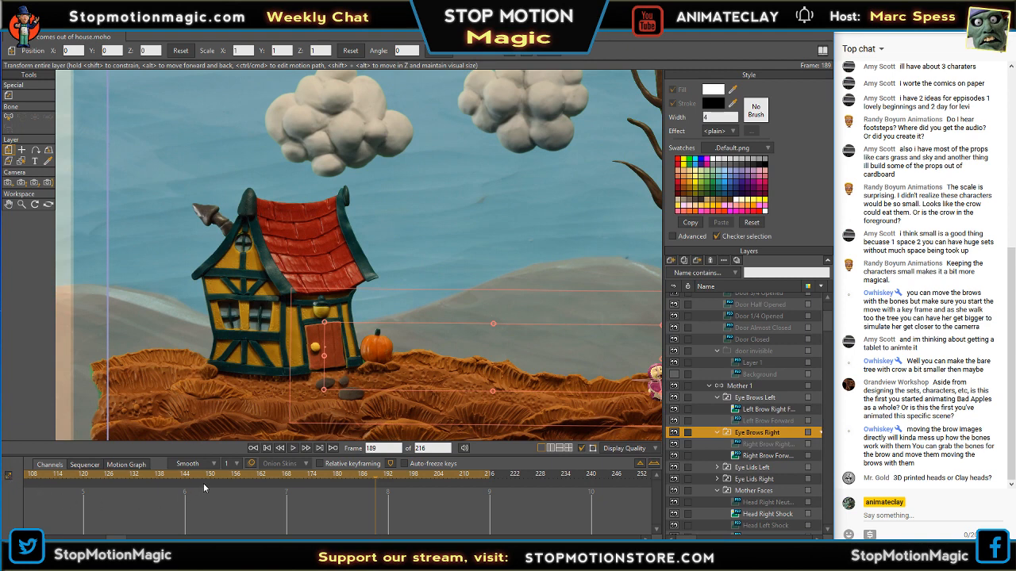
mouse_move(376, 481)
mouse_down()
mouse_move(8, 479)
mouse_move(370, 479)
mouse_up()
drag(280, 315, 219, 315)
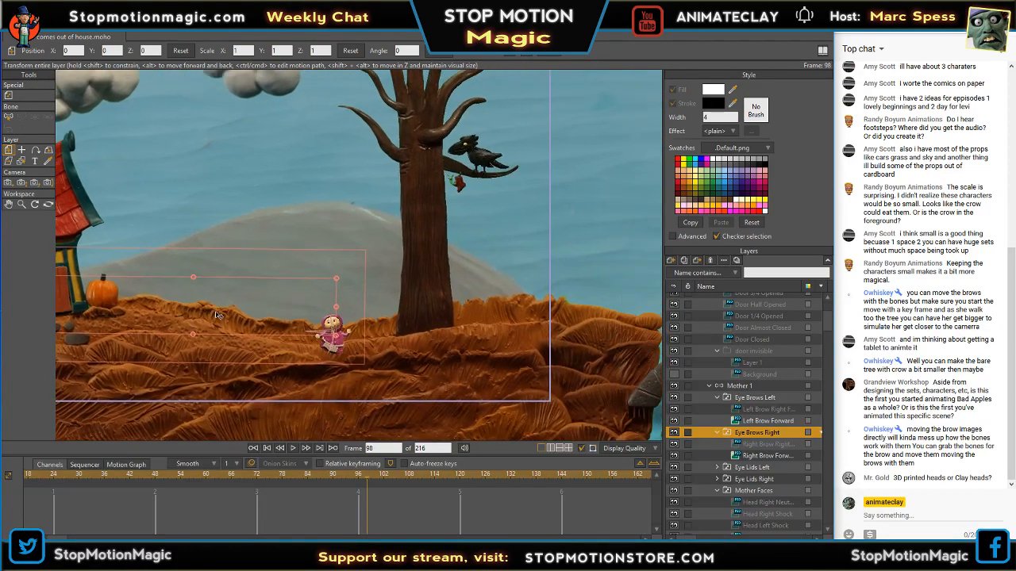
scroll(385, 343, up, 5)
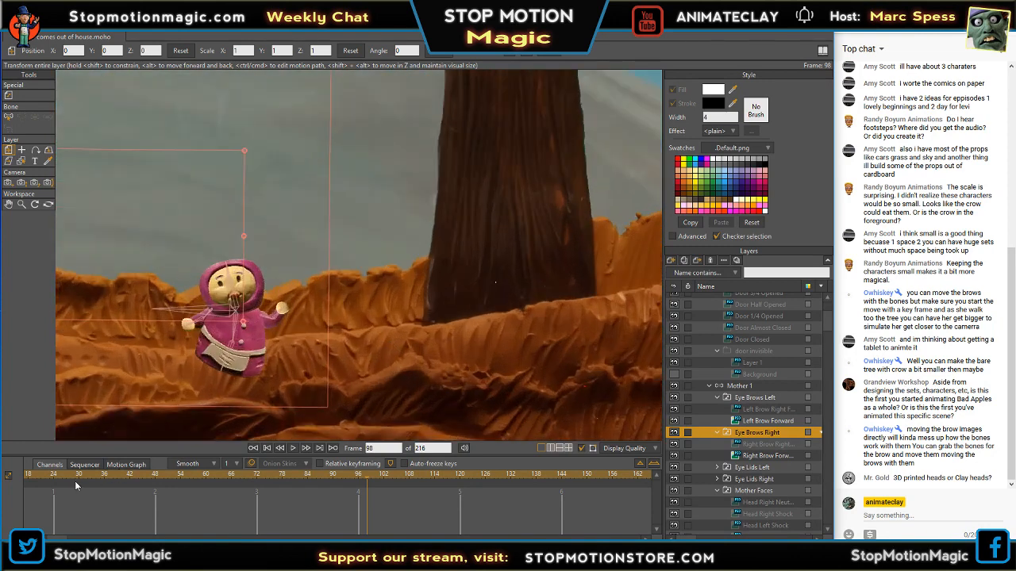
drag(369, 480, 585, 472)
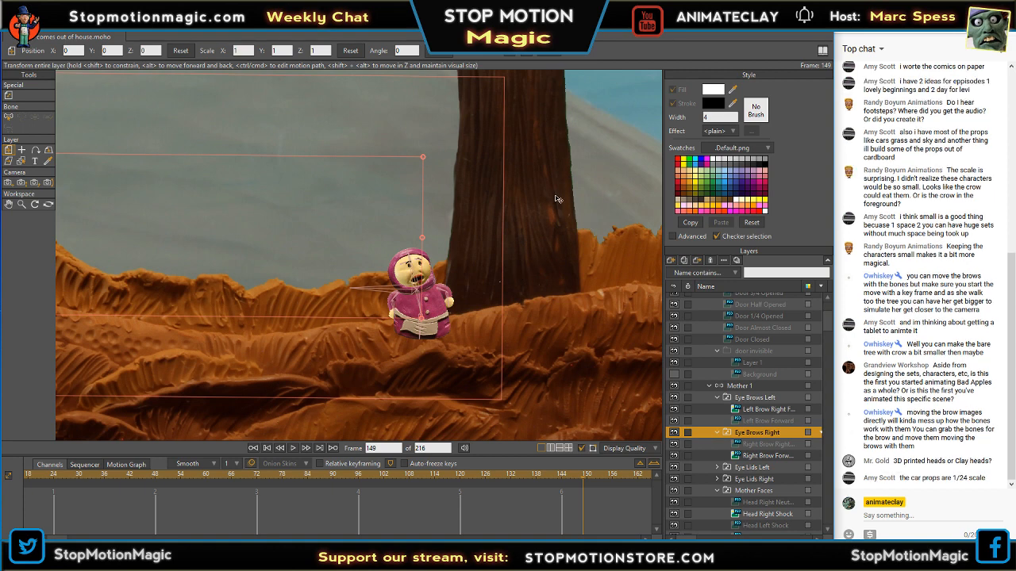
- Examine the full outdoor scene at frame 149, comparing the mother's size with the house, tree and crow
scroll(561, 198, down, 2)
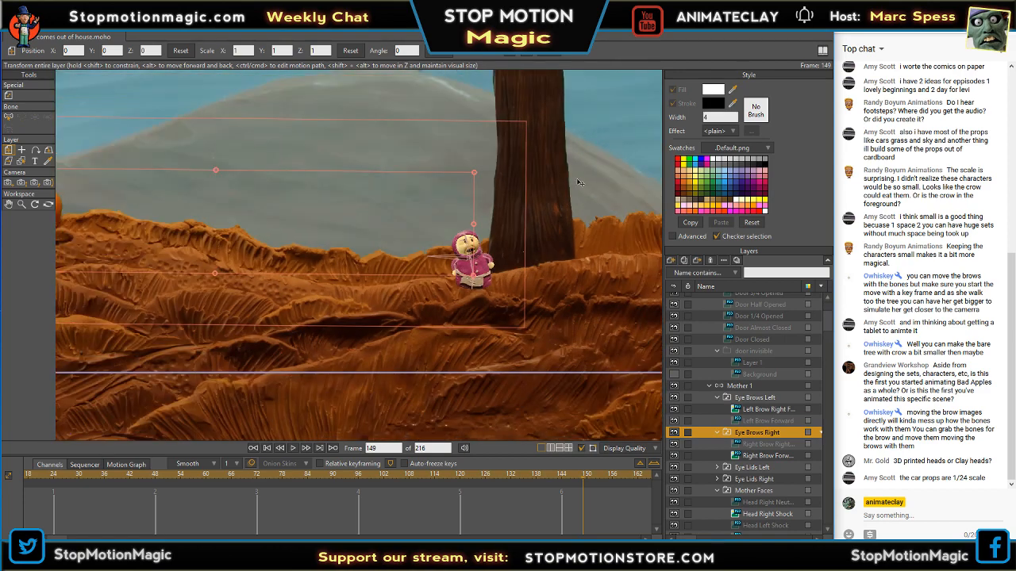
drag(615, 98, 514, 239)
scroll(515, 238, down, 2)
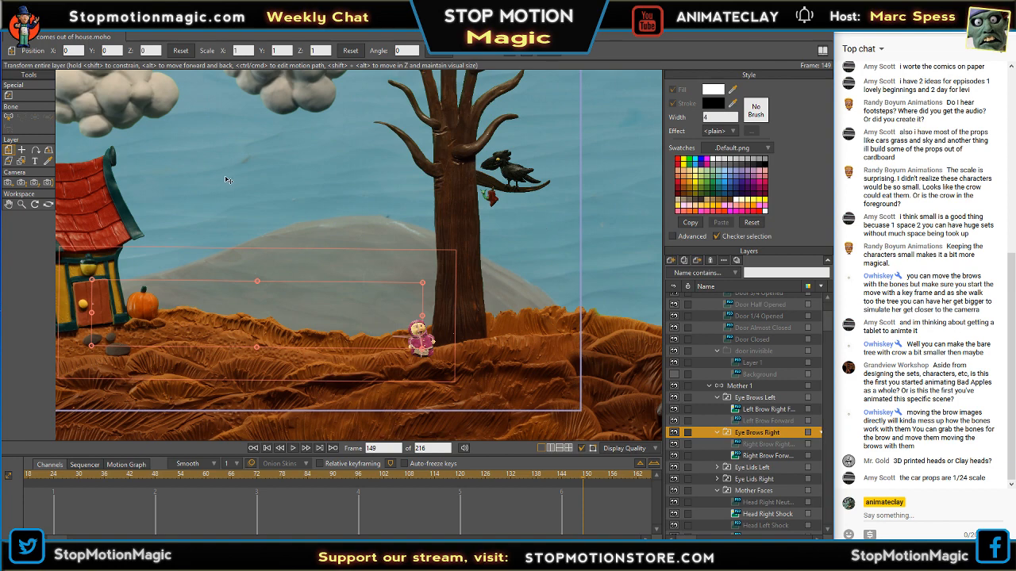
drag(230, 181, 292, 192)
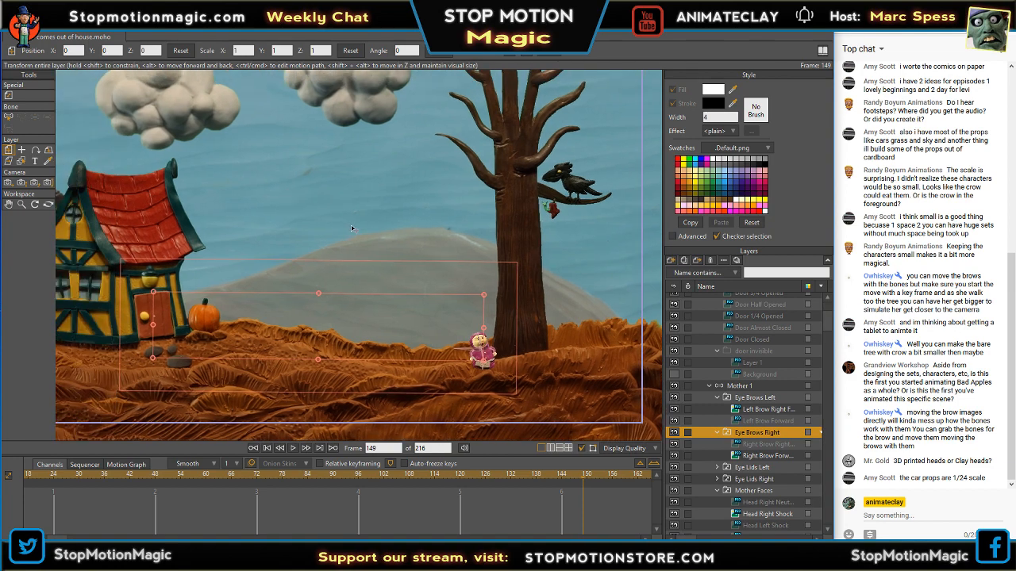
scroll(352, 229, down, 1)
scroll(407, 203, down, 1)
scroll(407, 202, up, 1)
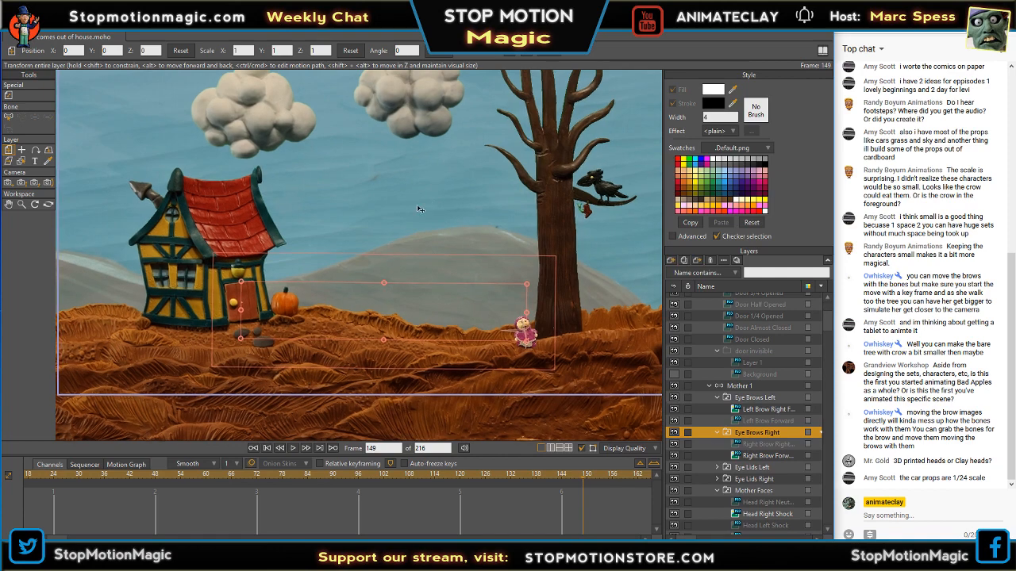
drag(444, 179, 409, 225)
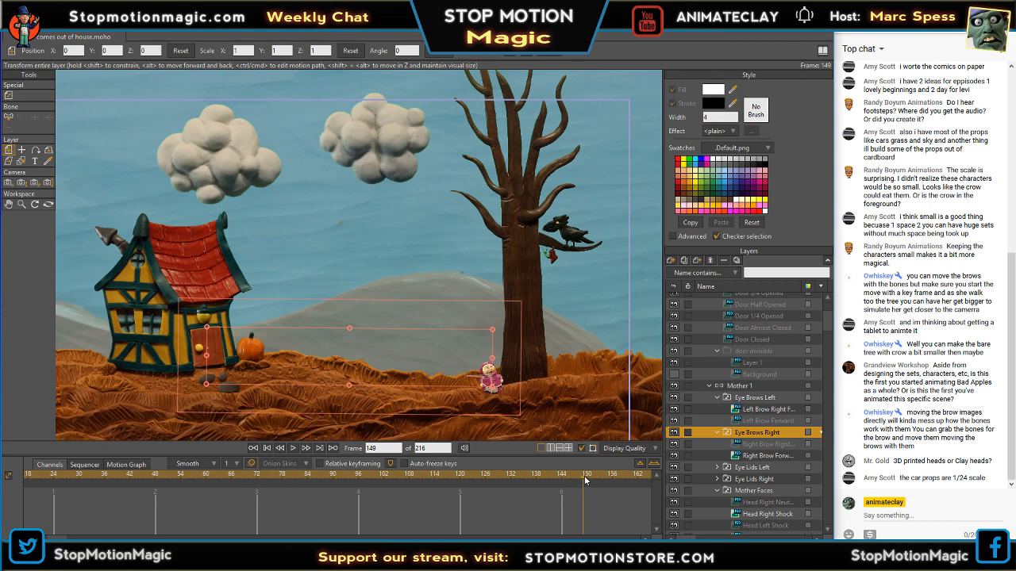
- Show the Doors In Front group at frame 0 and scrub to frame 53 to check the mother coming through the door
drag(585, 479, 1, 441)
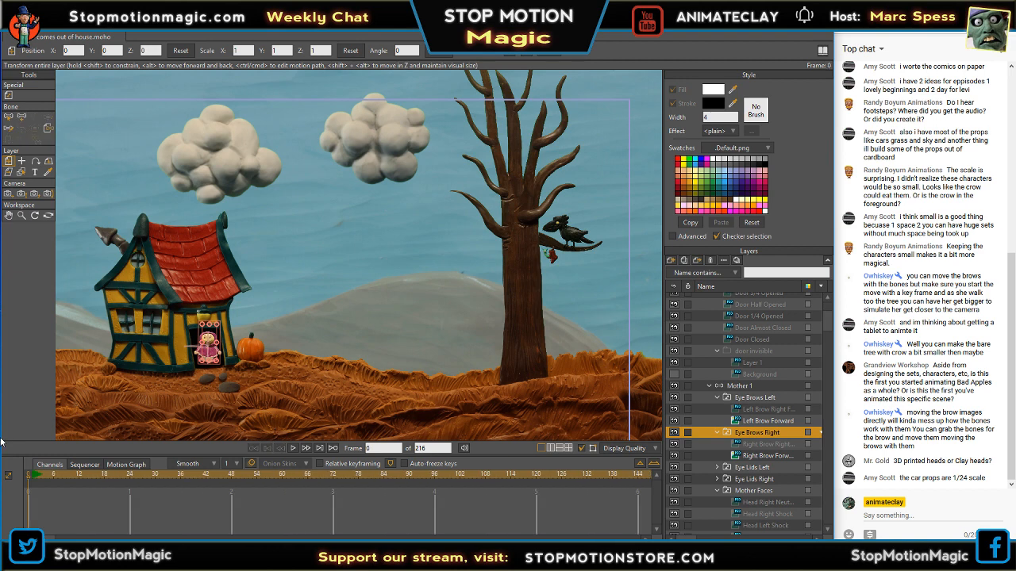
drag(826, 328, 830, 308)
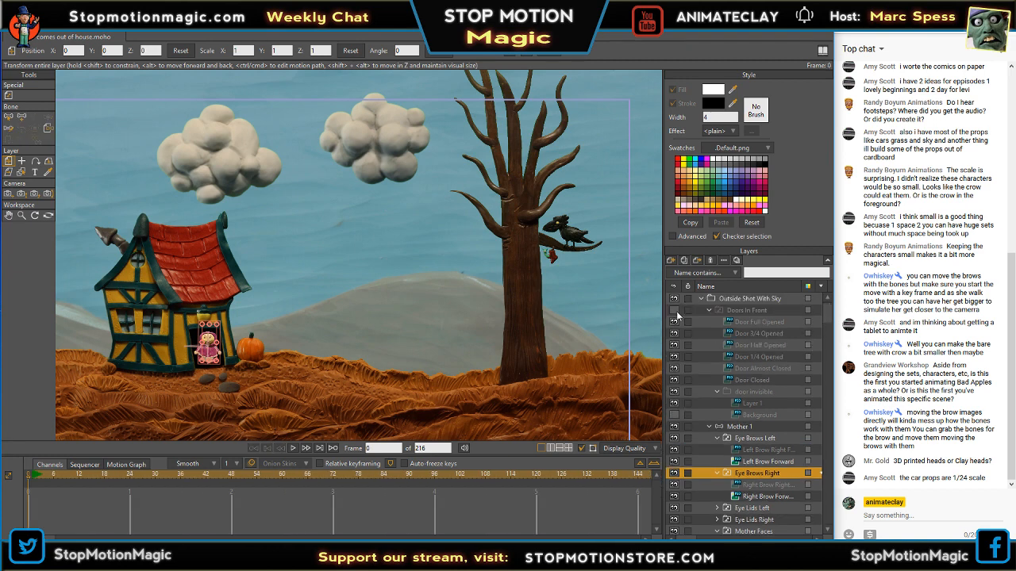
click(675, 311)
click(32, 479)
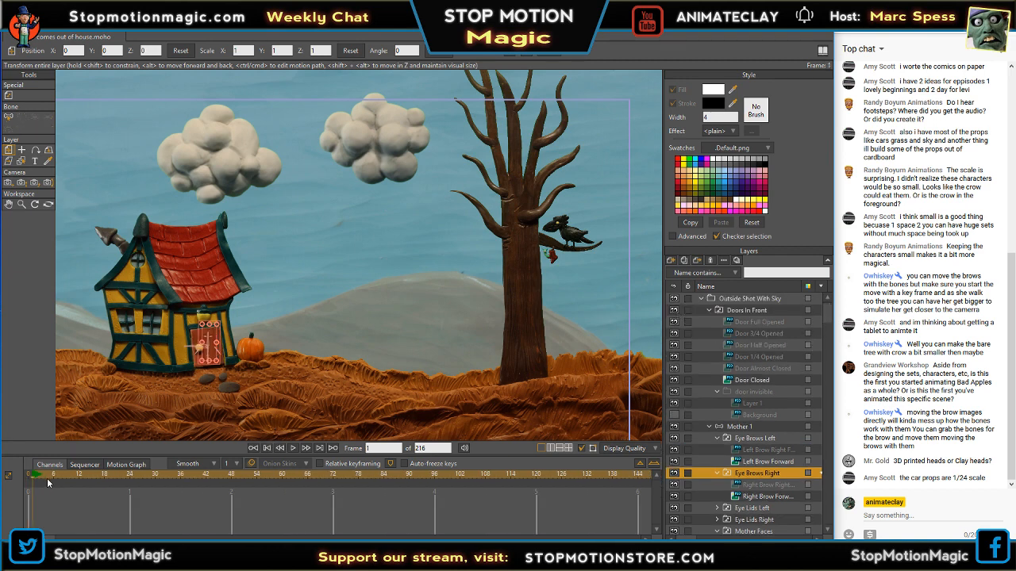
drag(71, 484, 262, 482)
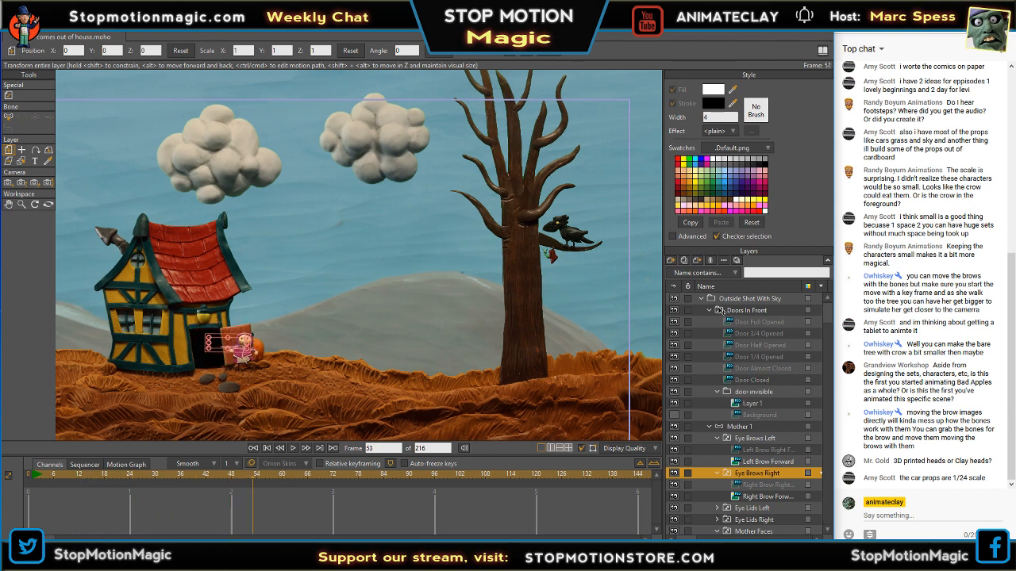
- Play the animation from the start with the Outside Shot With Sky group selected, and stop at frame 179
click(727, 300)
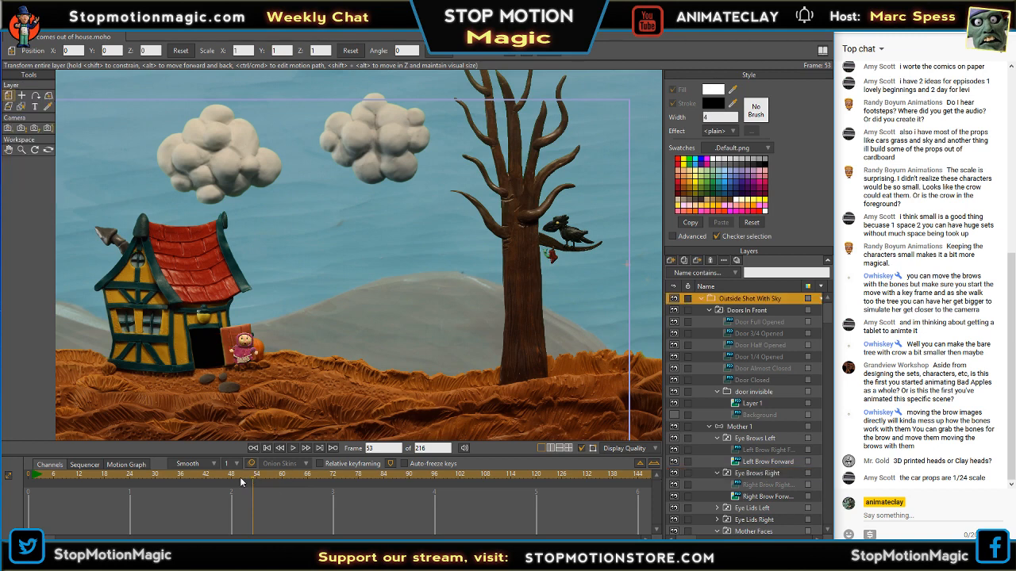
drag(241, 481, 28, 482)
click(293, 448)
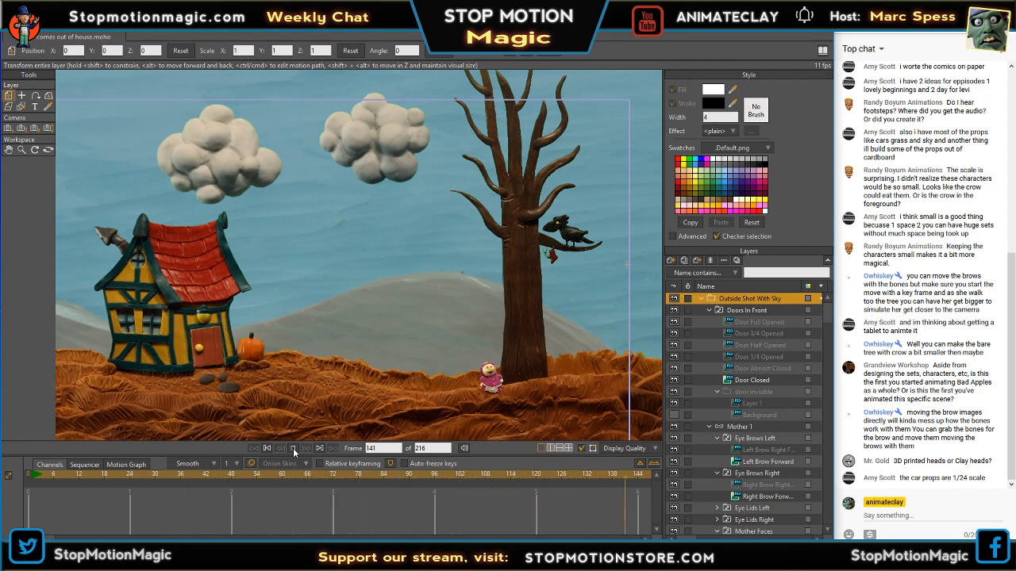
click(293, 450)
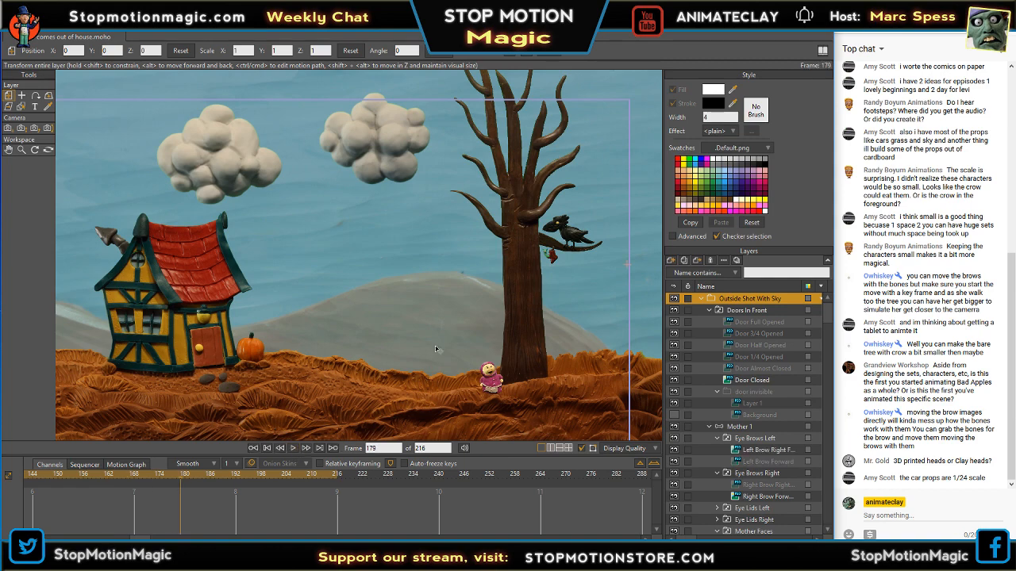
- Examine the two clouds in the sky and identify their layers by toggling the visibility of Cloud 2 and Cloud 1
scroll(435, 349, down, 2)
scroll(399, 349, up, 2)
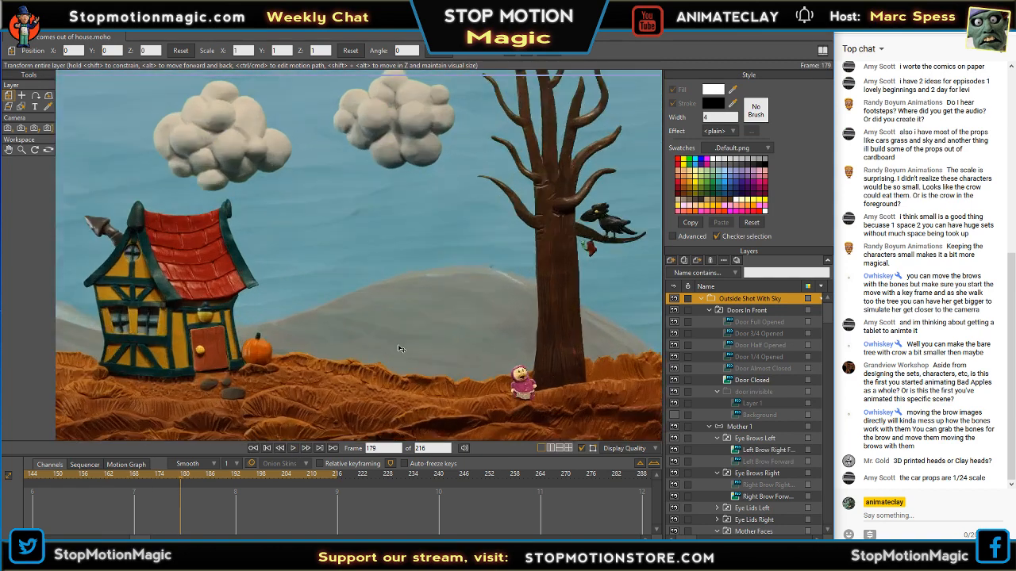
drag(429, 343, 483, 443)
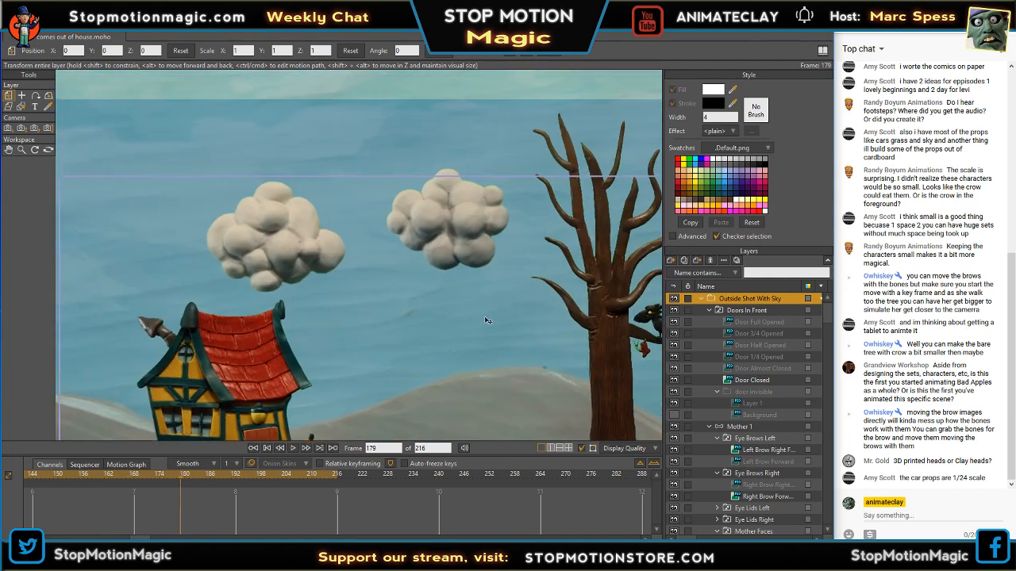
drag(829, 316, 835, 454)
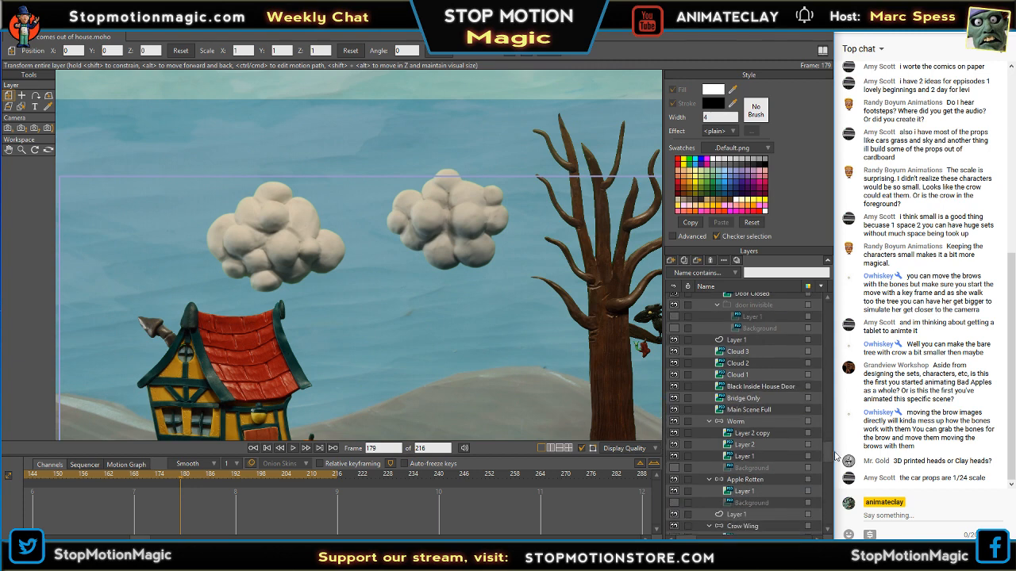
click(674, 362)
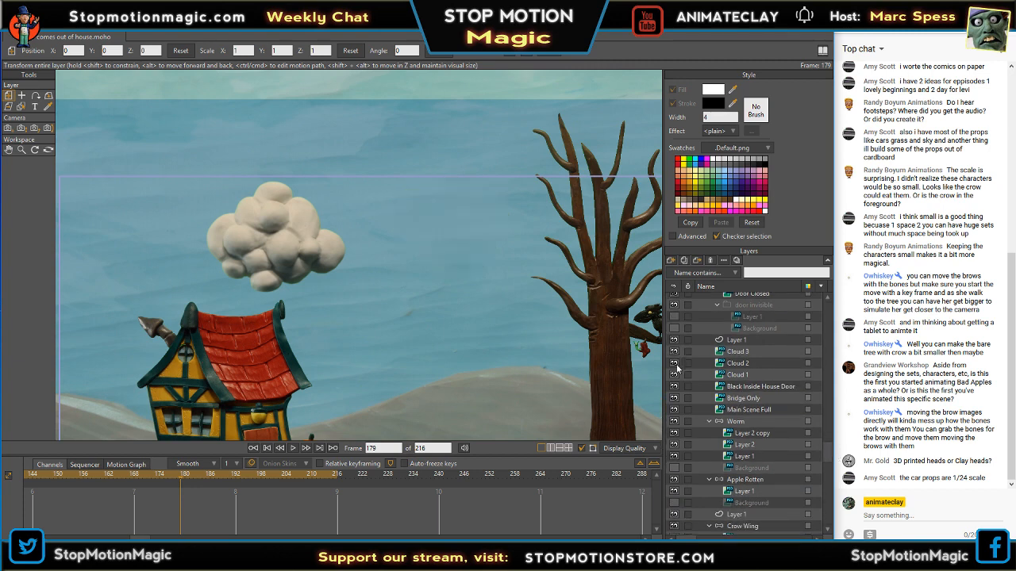
click(673, 365)
click(673, 374)
click(673, 375)
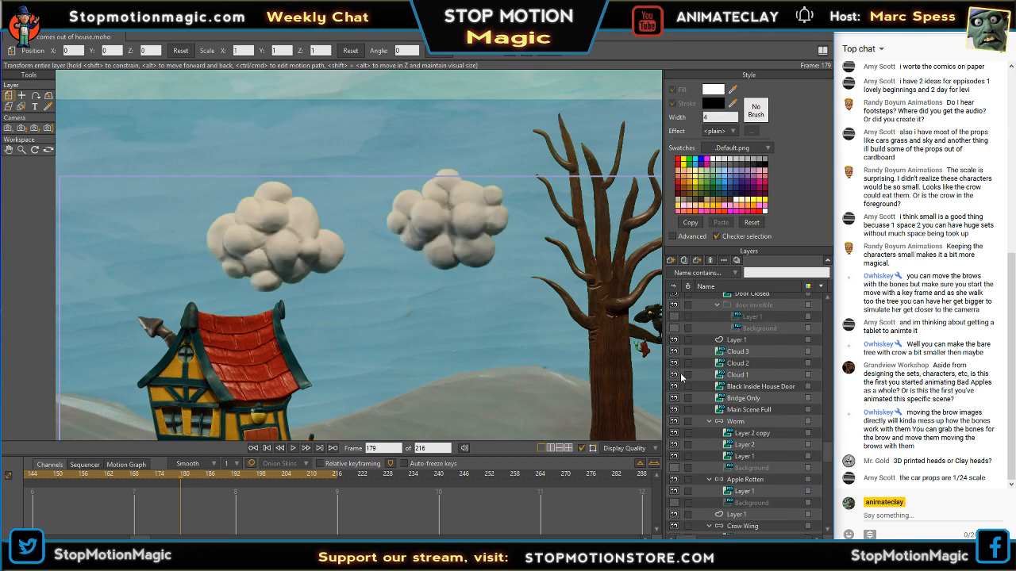
- Try moving Cloud 2 lower and closer to the bare tree at frame 41, to about X -5.69, Y 1.19
click(746, 365)
drag(480, 351, 511, 343)
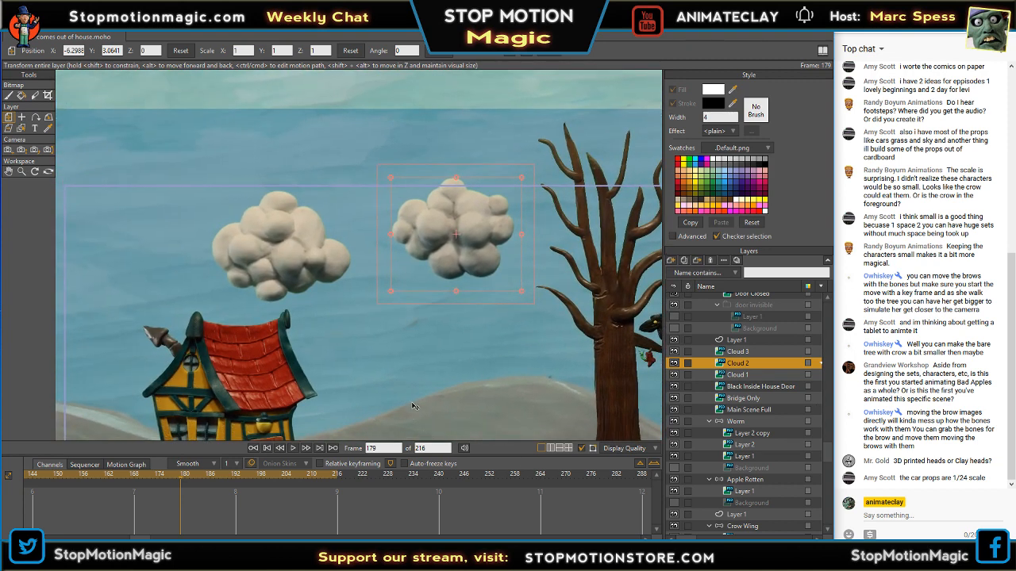
drag(186, 481, 334, 479)
drag(357, 378, 384, 244)
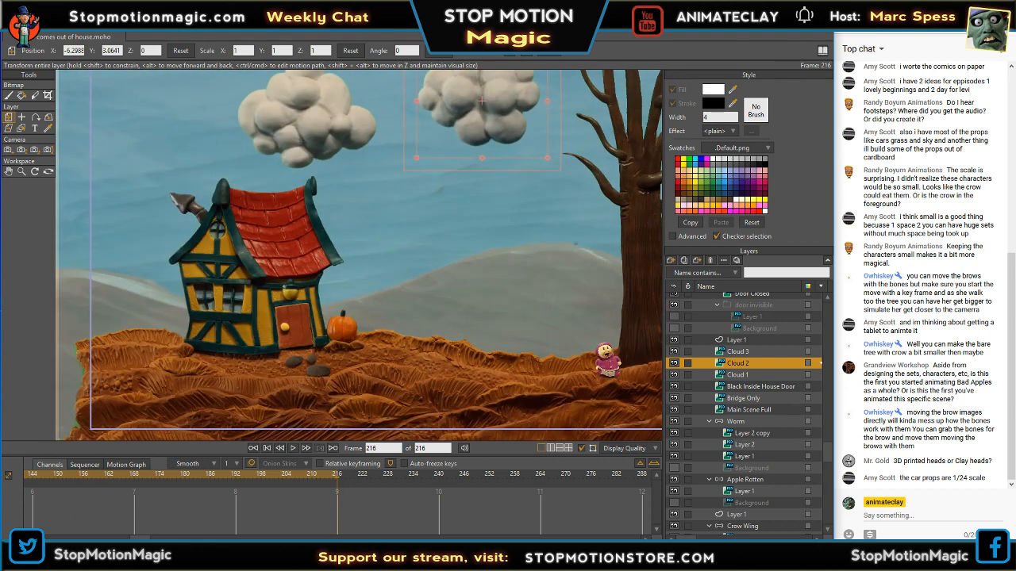
scroll(341, 500, left, 5)
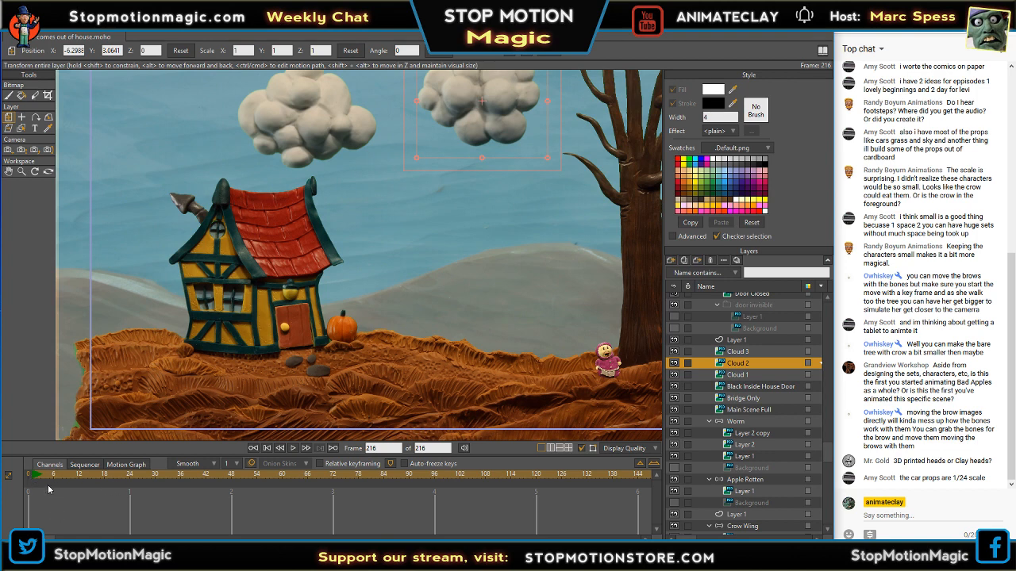
drag(32, 480, 181, 483)
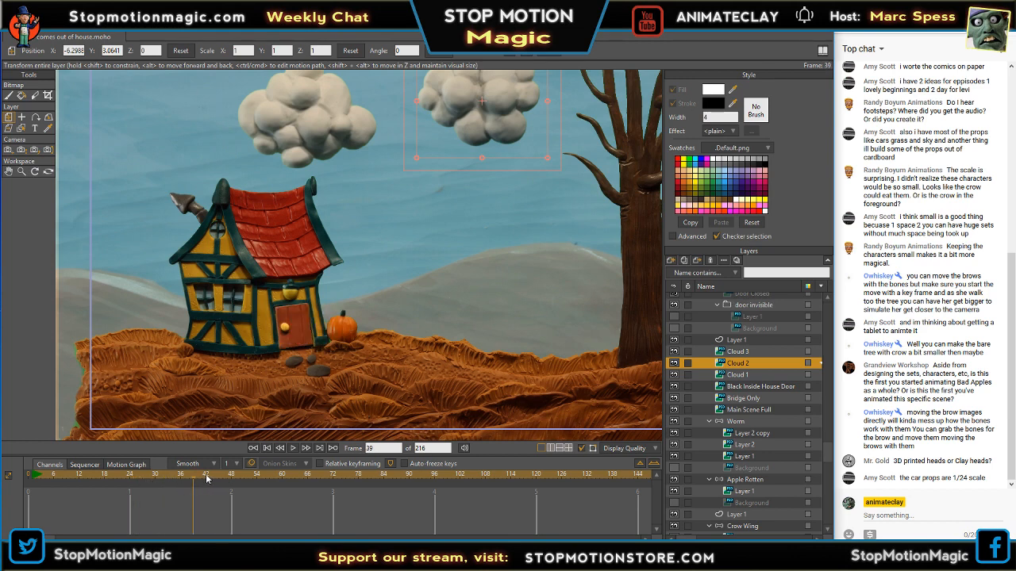
mouse_move(197, 482)
mouse_down()
mouse_move(213, 480)
mouse_move(201, 478)
mouse_up()
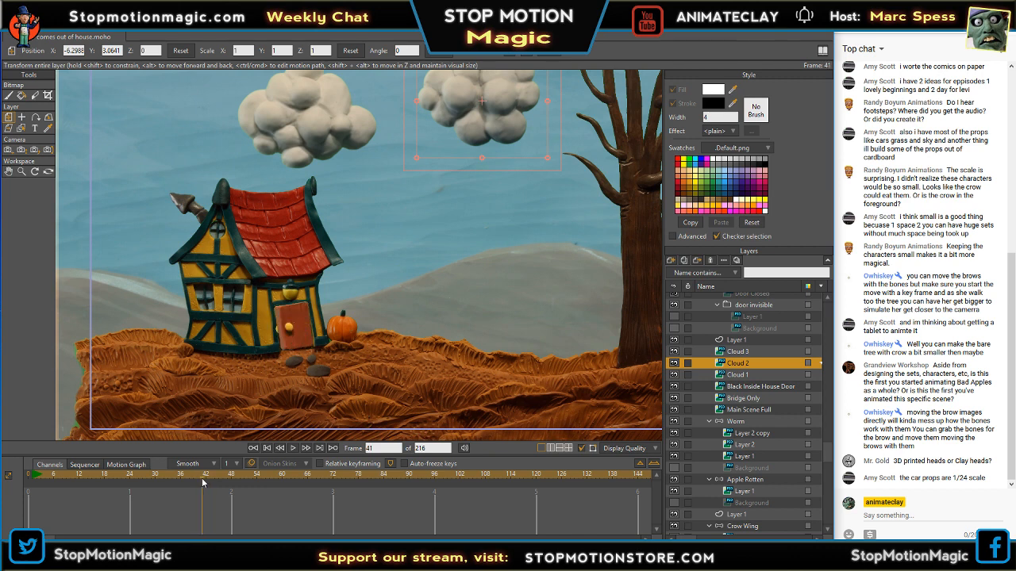
drag(505, 123, 528, 205)
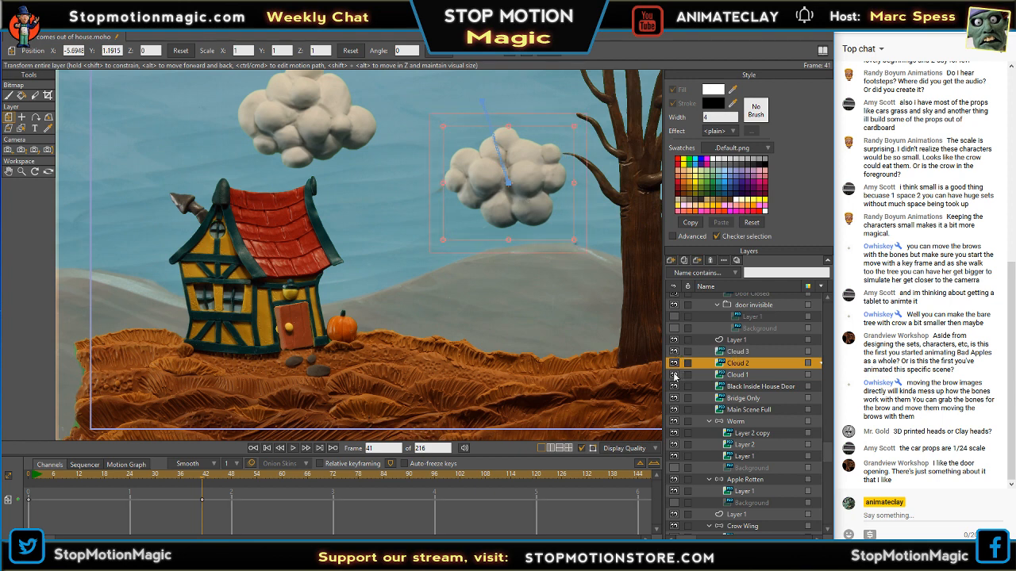
- Try moving Cloud 1 to about X -9.09, Y 2.78 and Cloud 3 to about X -14.02, Y 2.27 at frame 41
click(736, 376)
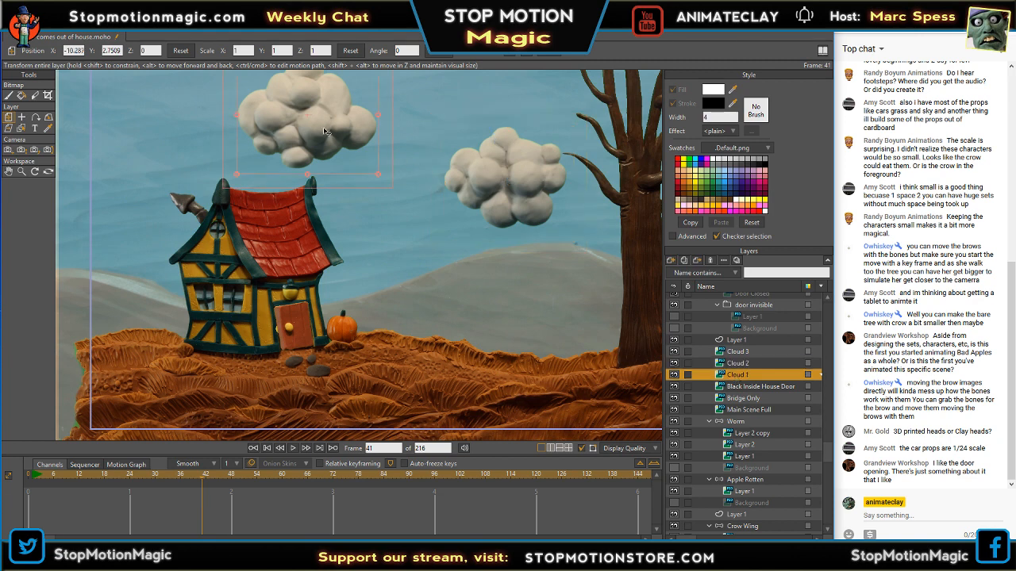
drag(324, 131, 390, 140)
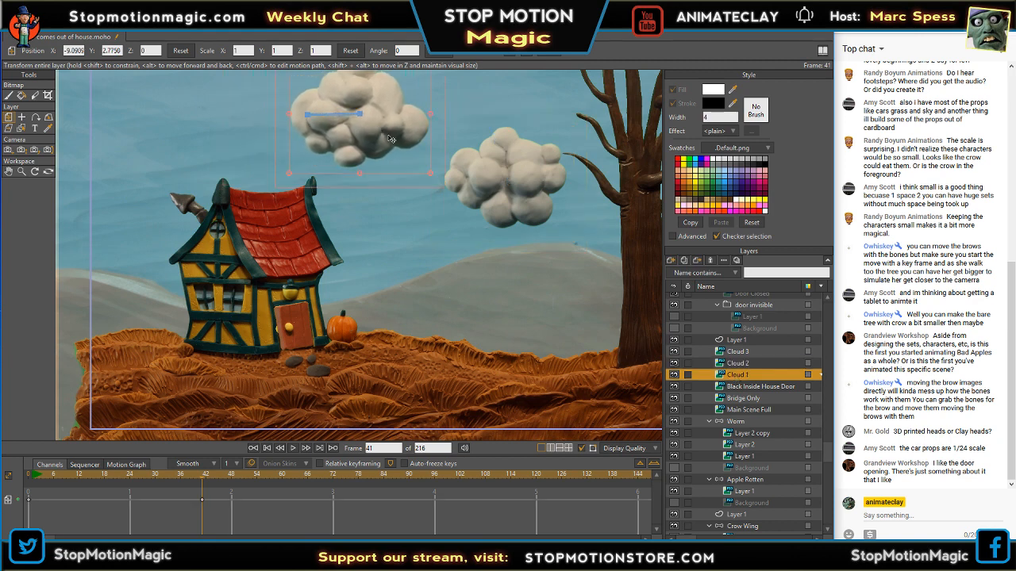
scroll(332, 265, down, 3)
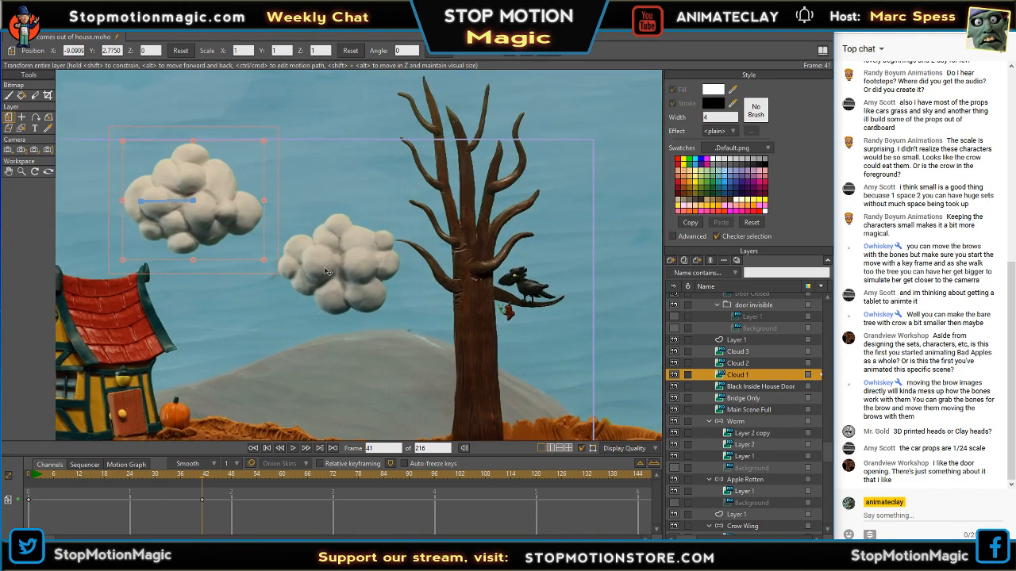
scroll(336, 258, down, 3)
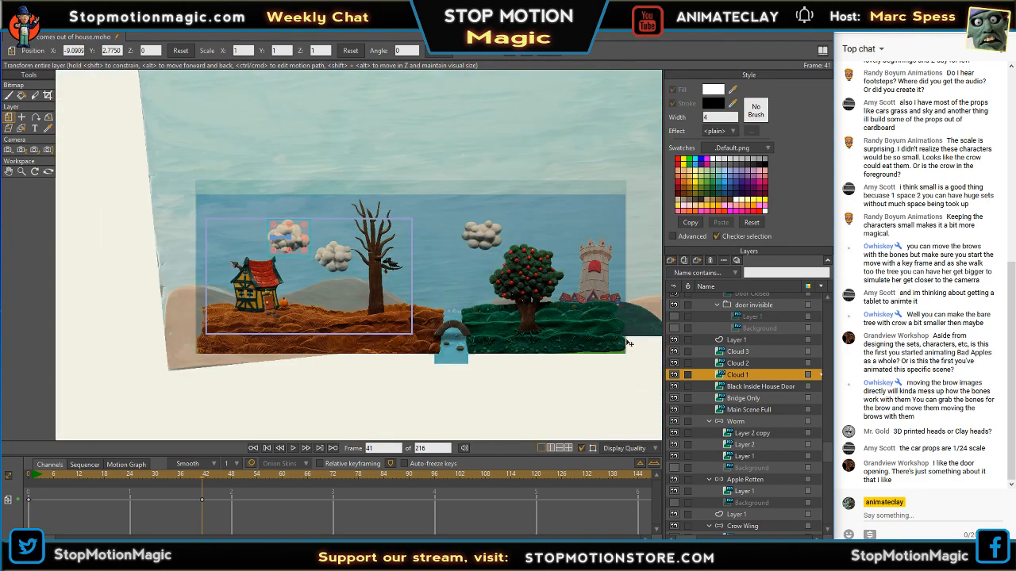
click(738, 353)
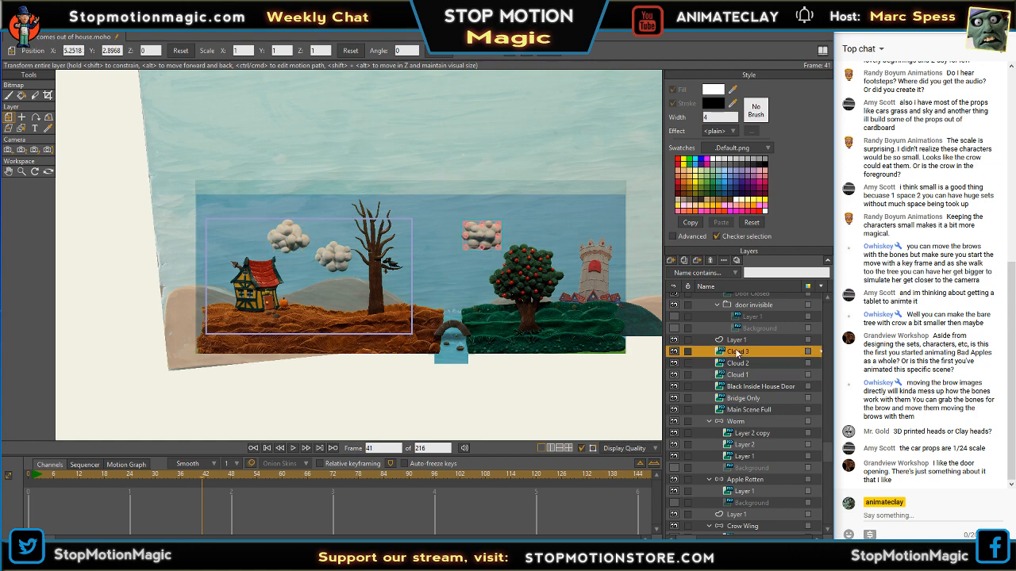
drag(490, 237, 231, 247)
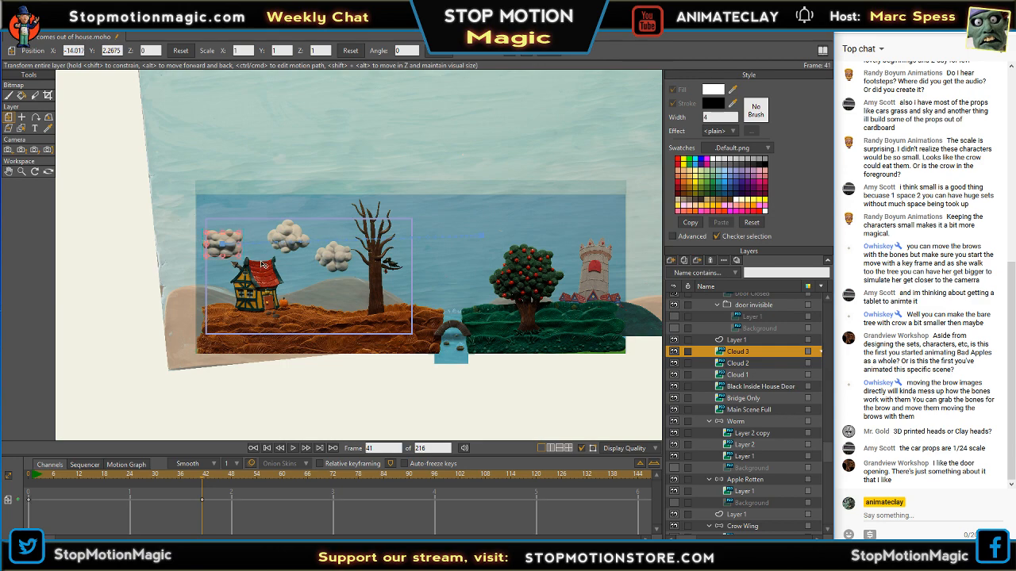
scroll(263, 264, up, 5)
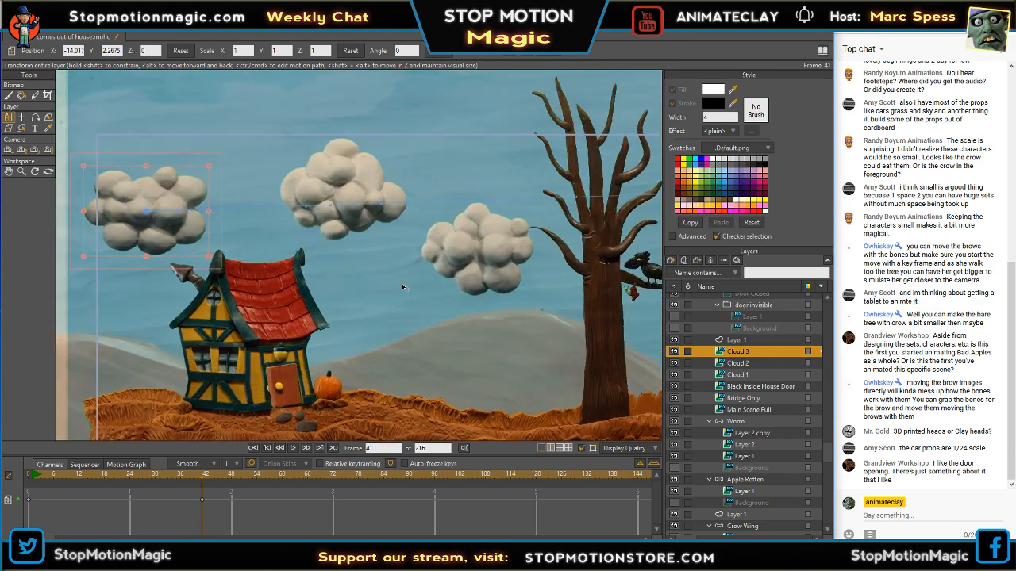
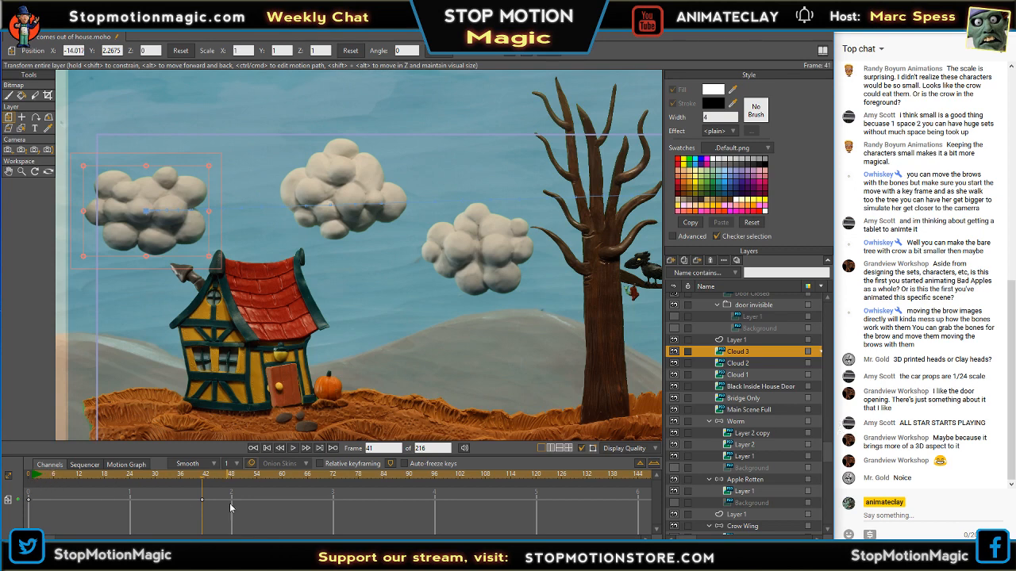
- Return to frame 0 and undo the three cloud moves made at frame 41
drag(204, 476, 9, 471)
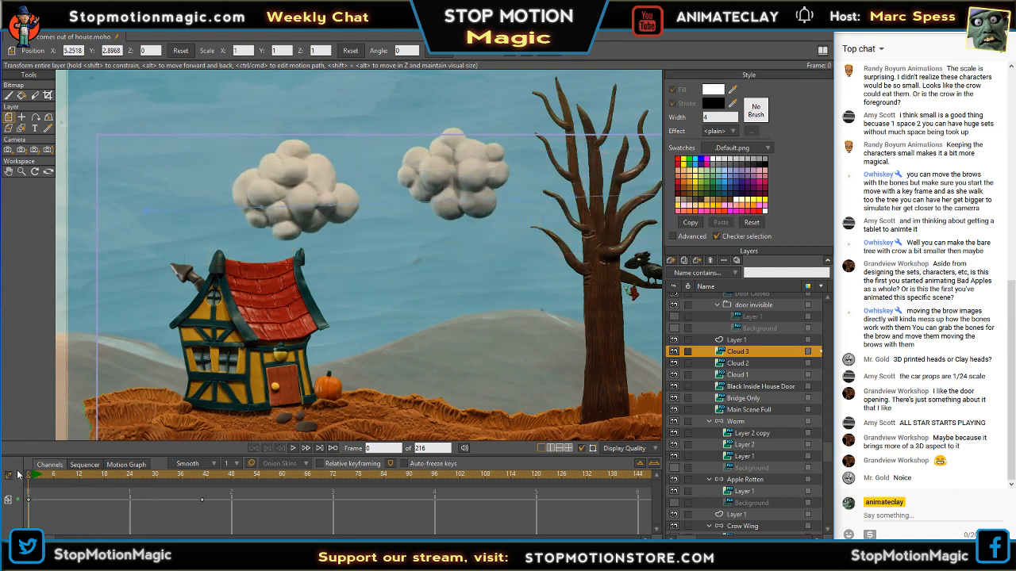
key(ctrl+z)
key(ctrl+z)
key(ctrl+z)
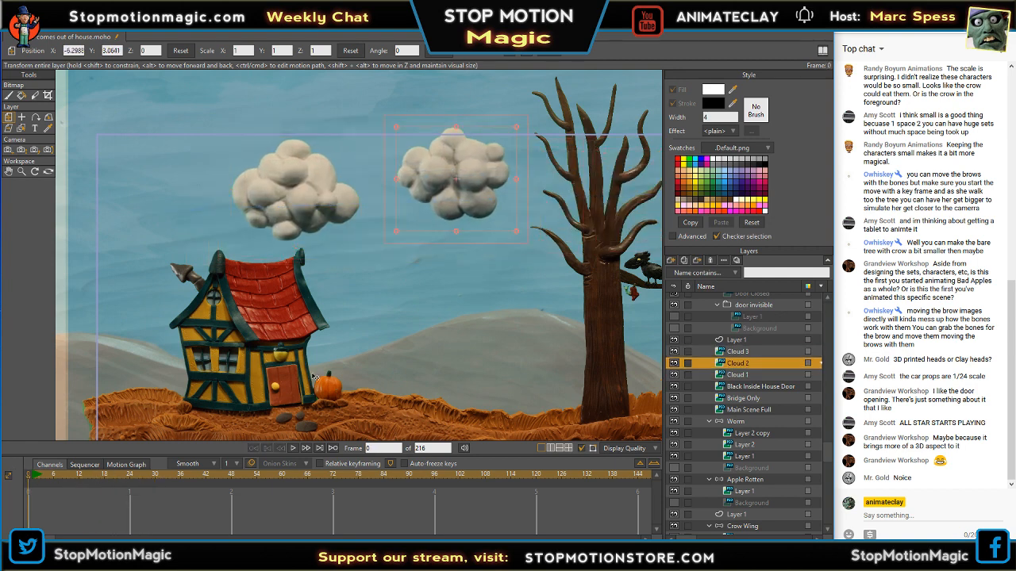
- At frame 0, move Cloud 2 to about X -5.48, Y 2.07 and shift Cloud 1 slightly up and toward the tree
scroll(465, 307, down, 5)
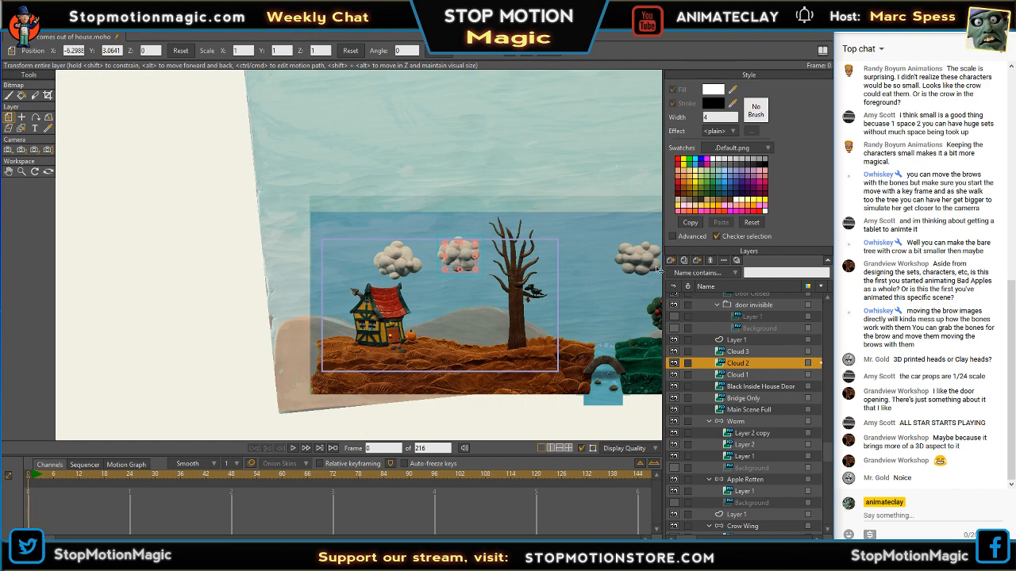
drag(463, 268, 480, 280)
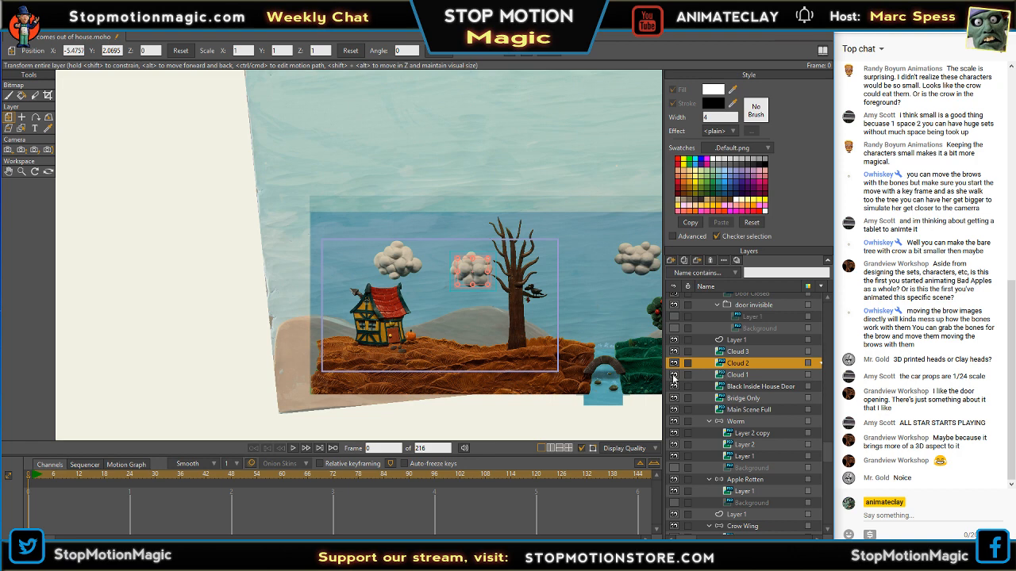
click(737, 375)
drag(396, 268, 416, 258)
- Move Cloud 3 from the far side of the scene to above the house, at about X -13.68, Y 2.42
click(746, 352)
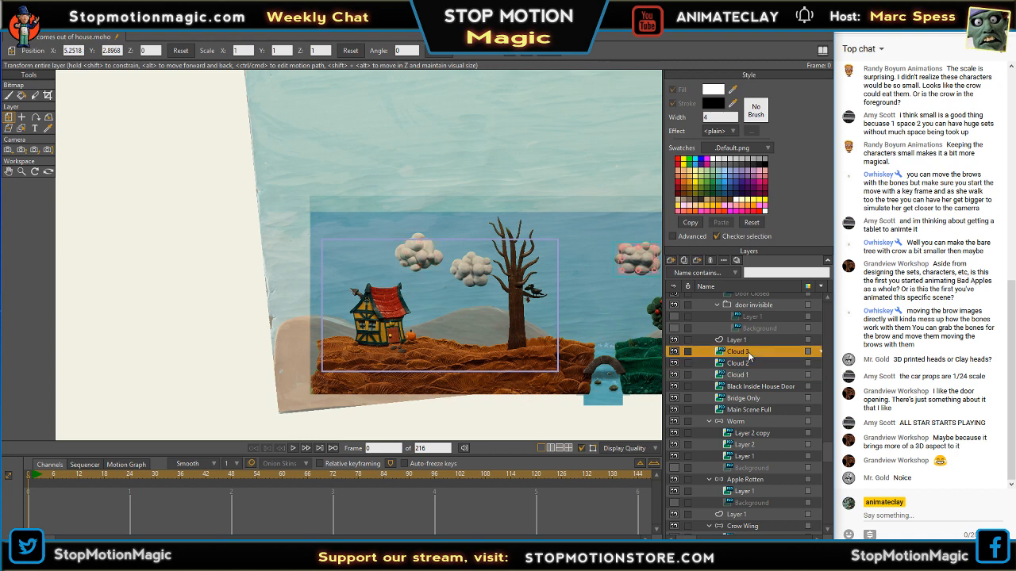
drag(655, 270, 353, 272)
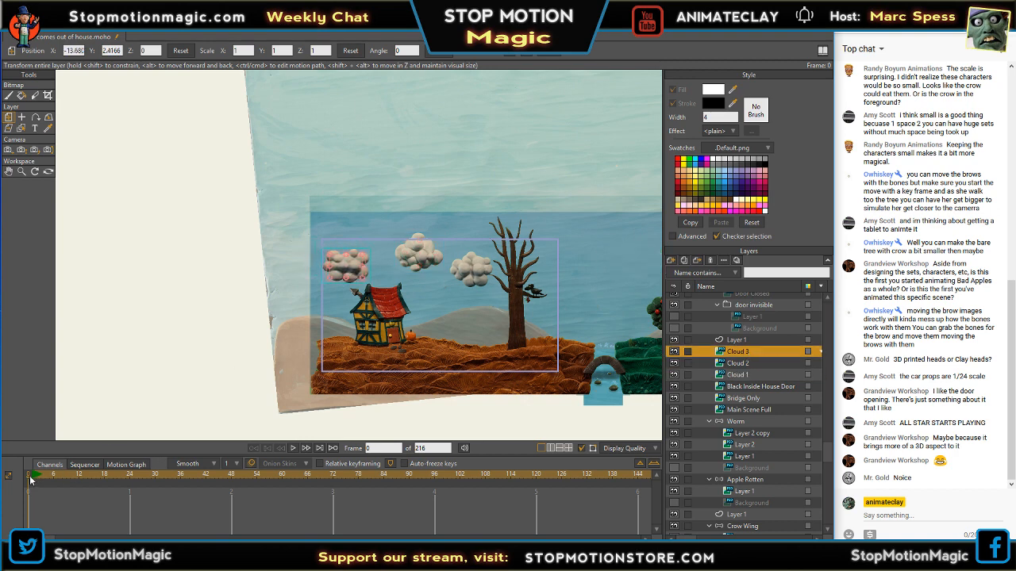
- Scrub the timeline from frame 0 to frame 150 to review the repositioned clouds over the house
click(57, 480)
drag(92, 483, 409, 481)
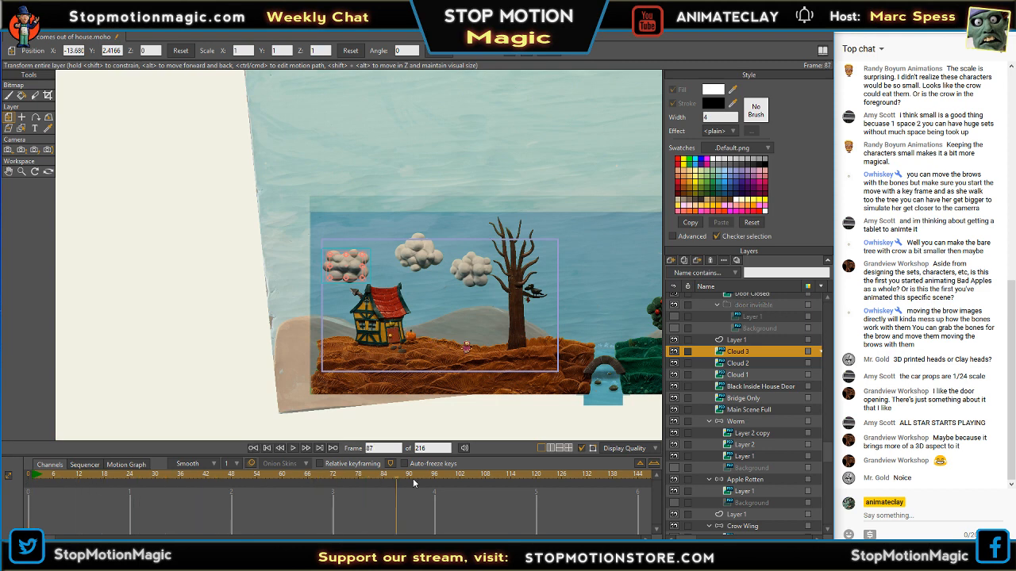
drag(334, 488, 2, 485)
scroll(416, 321, up, 5)
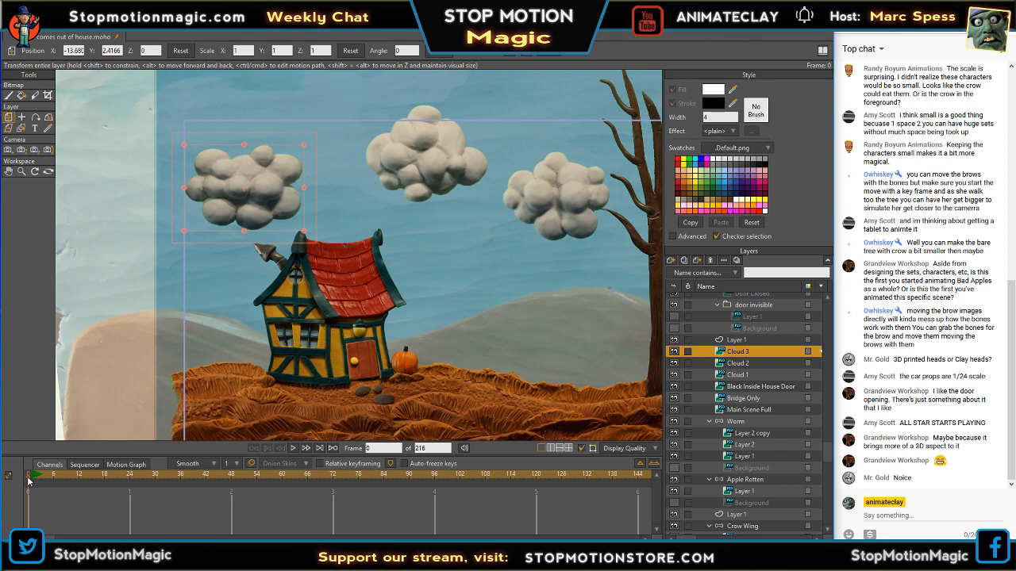
drag(29, 479, 642, 484)
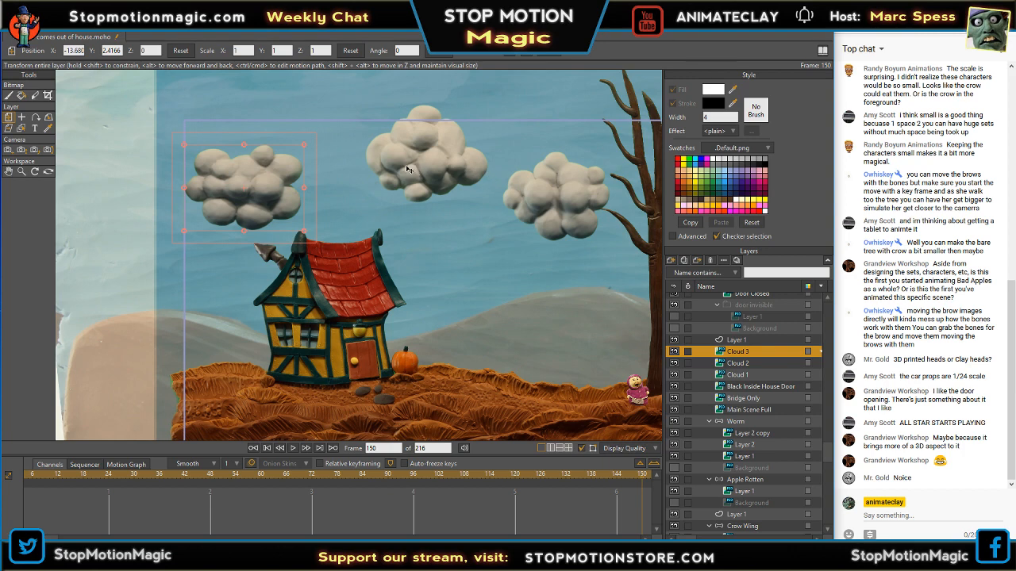
drag(830, 449, 833, 307)
click(671, 261)
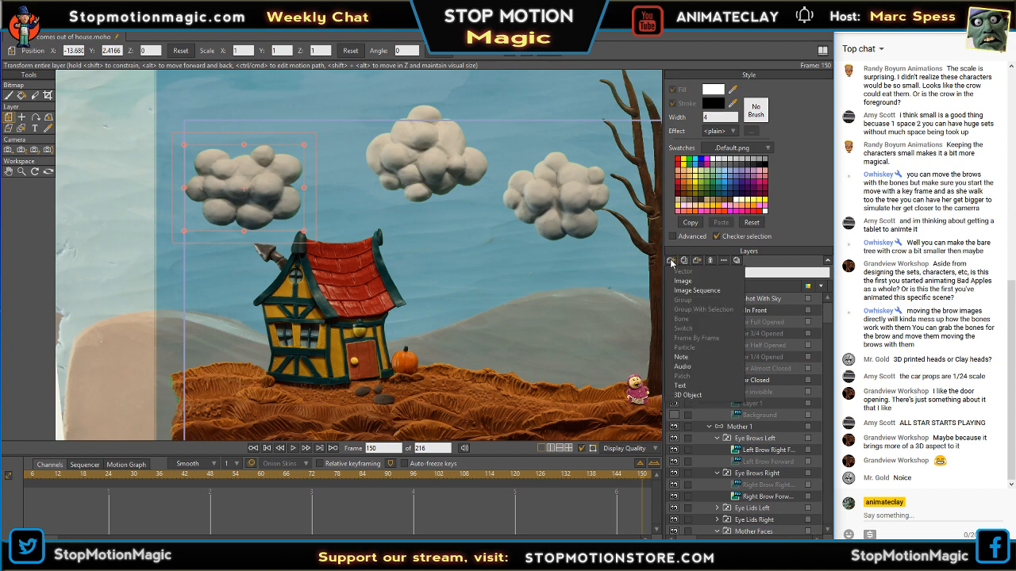
click(770, 261)
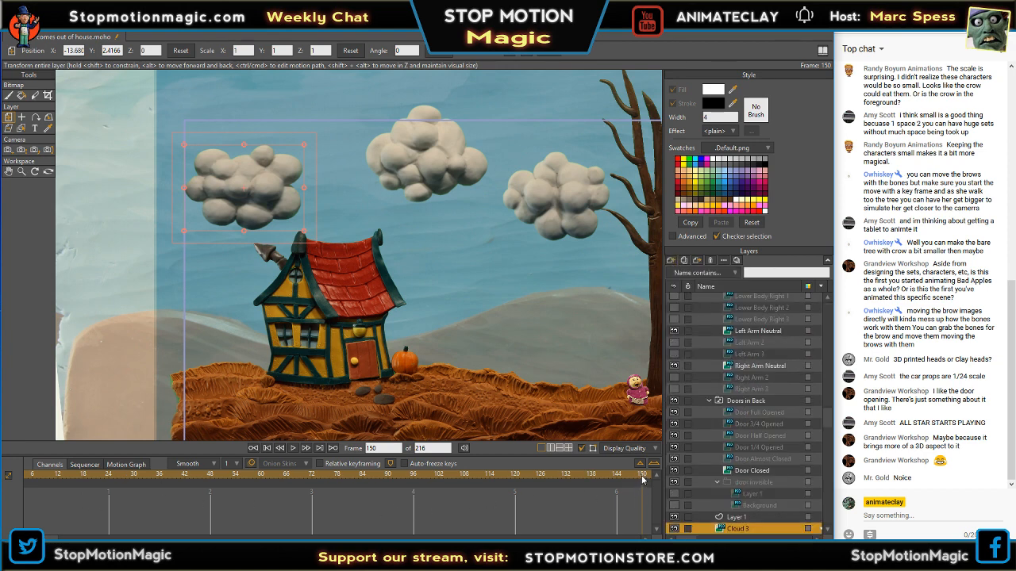
- At frame 0, add a transparent 1280 × 720 image layer named Surface Gage and scale it to about 4.91 at X -6.89, Y 0.40
click(421, 484)
drag(333, 485, 1, 471)
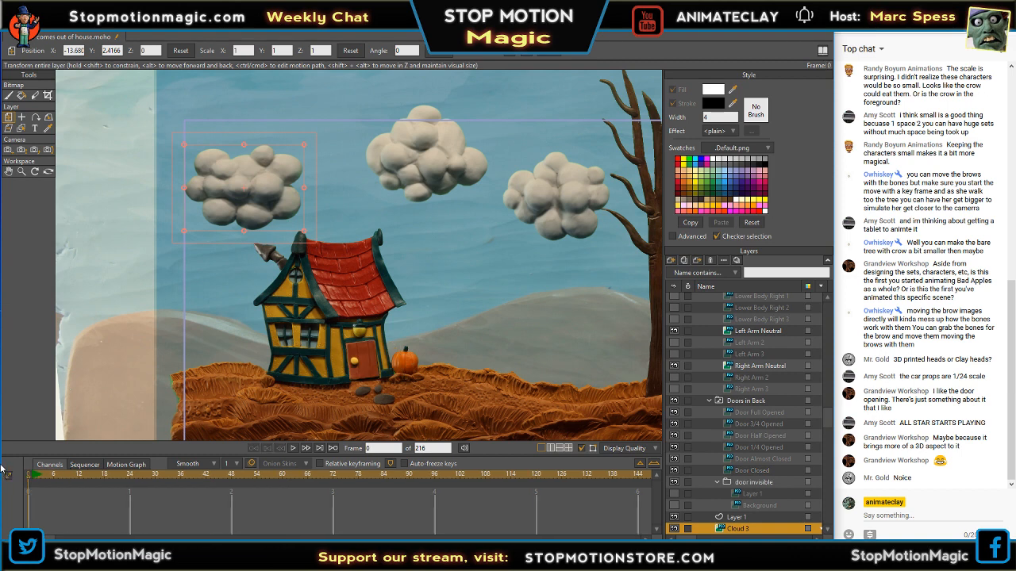
click(670, 261)
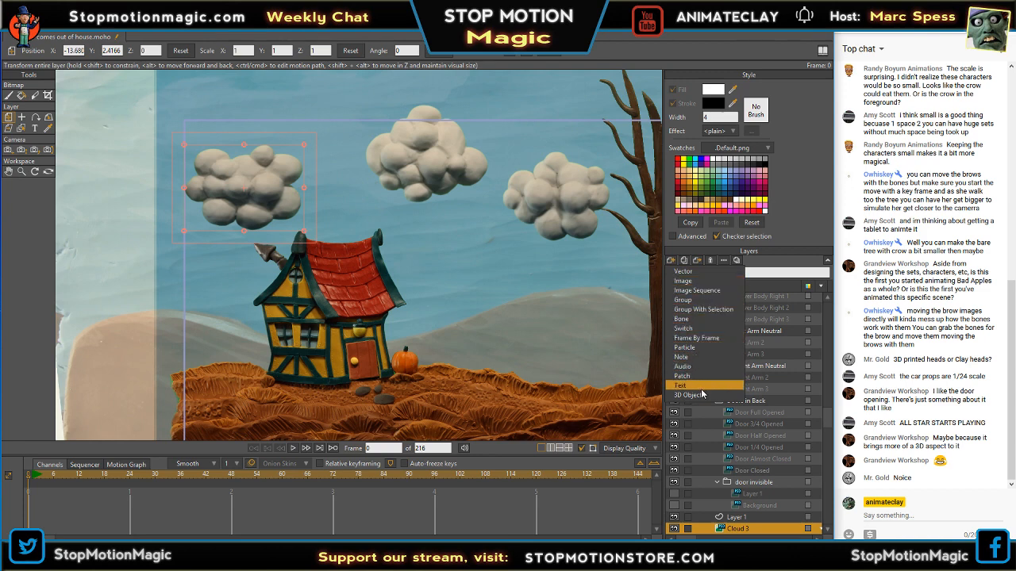
click(695, 282)
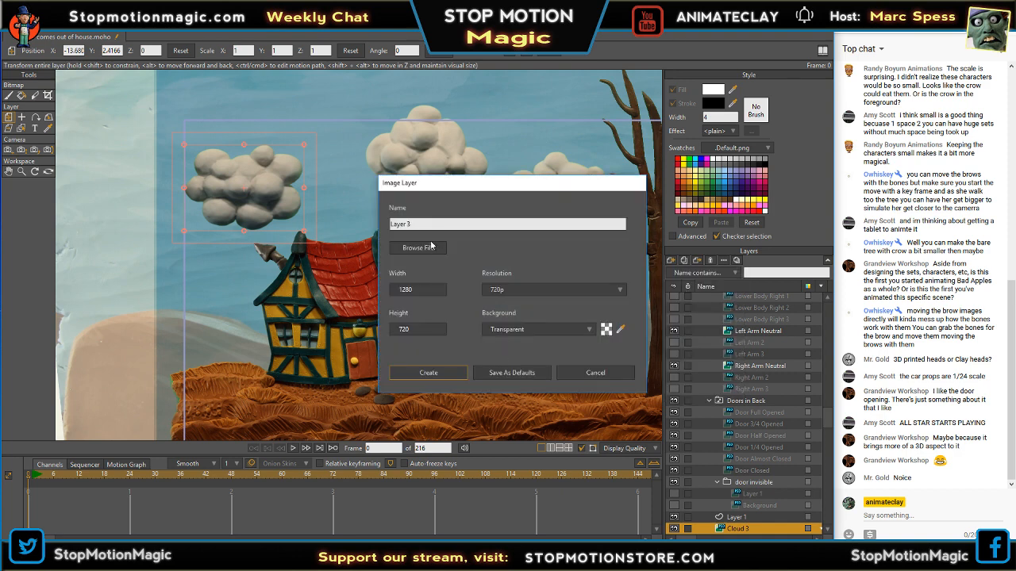
click(414, 224)
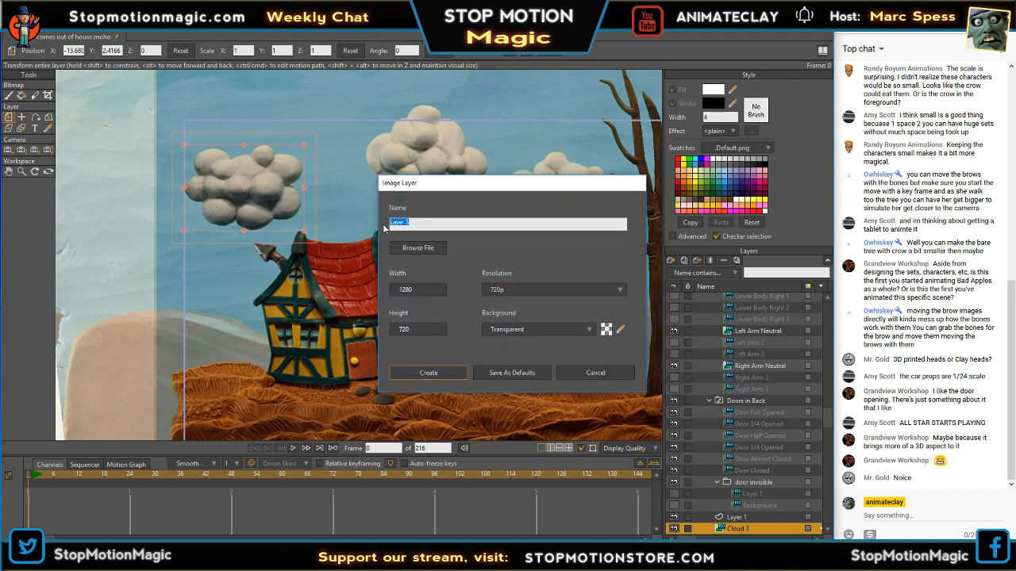
text(Surface Gage)
click(424, 374)
scroll(452, 280, down, 3)
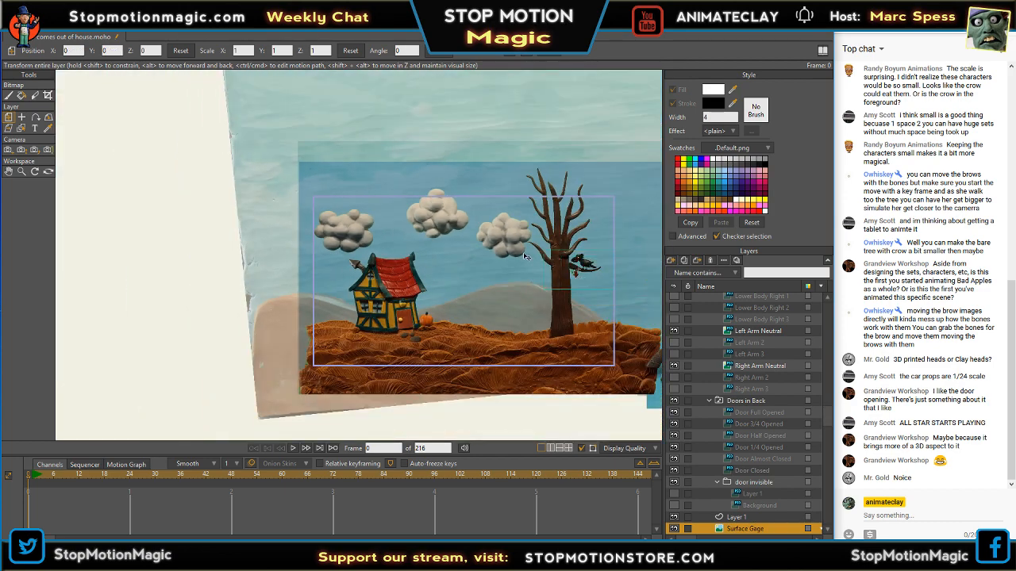
drag(332, 212, 499, 294)
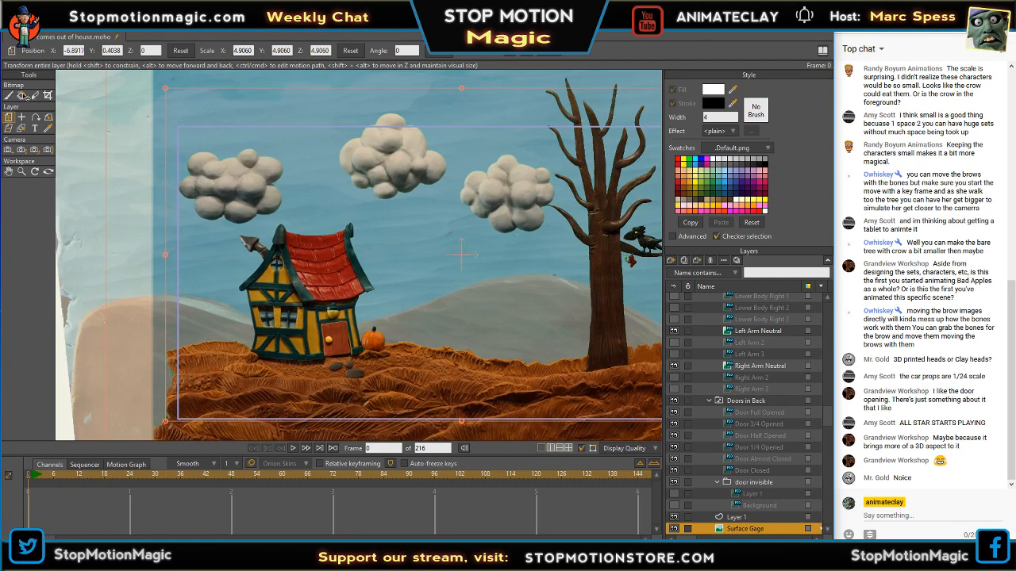
- Choose the bitmap Brush, set the fill to dark red and the width to 2, and try a stroke between two clouds
click(9, 96)
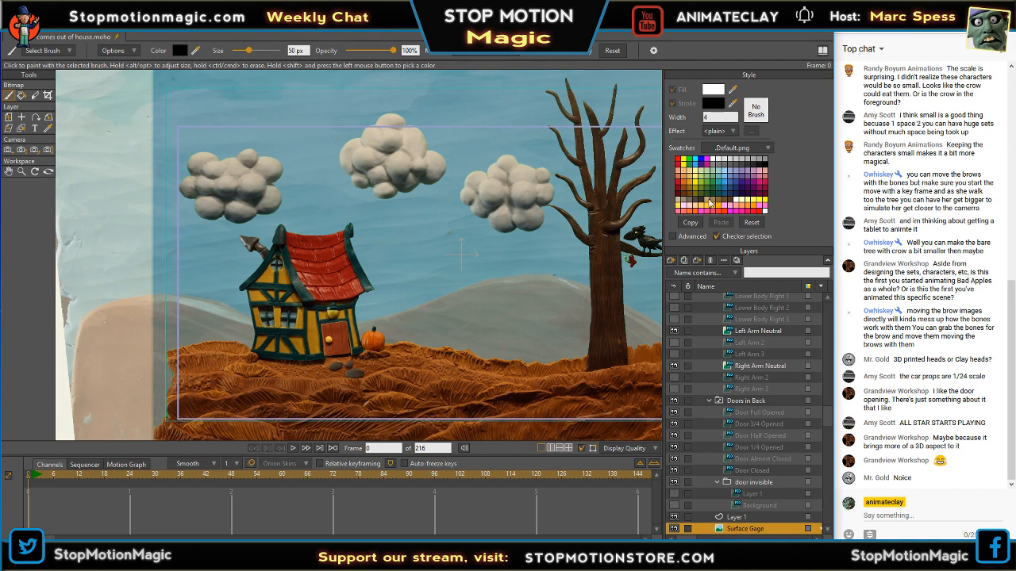
click(680, 194)
click(706, 117)
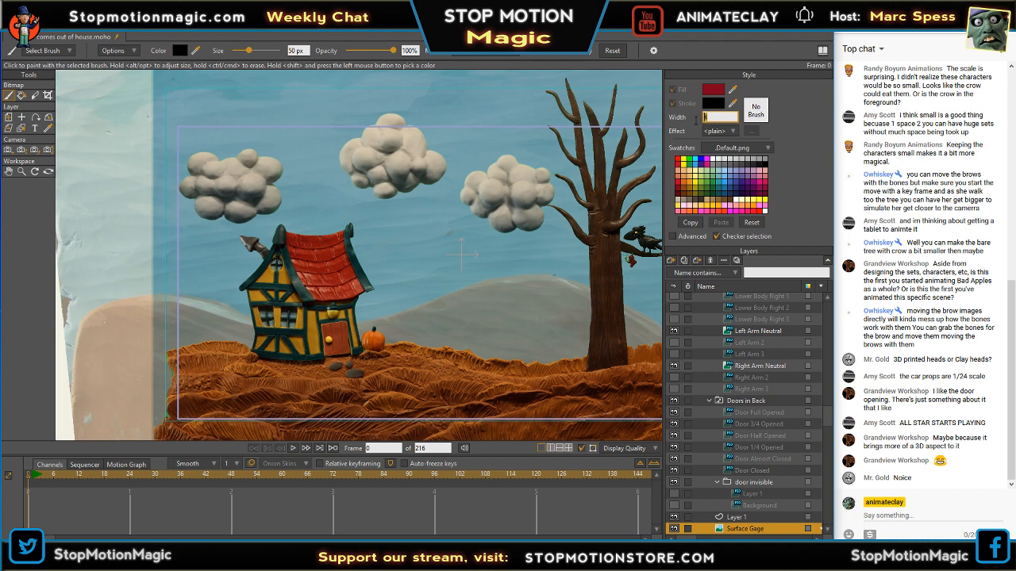
drag(449, 163, 476, 202)
key(ctrl+z)
- Set the width to 1 and try another brush stroke beside the middle cloud, undoing it
click(734, 132)
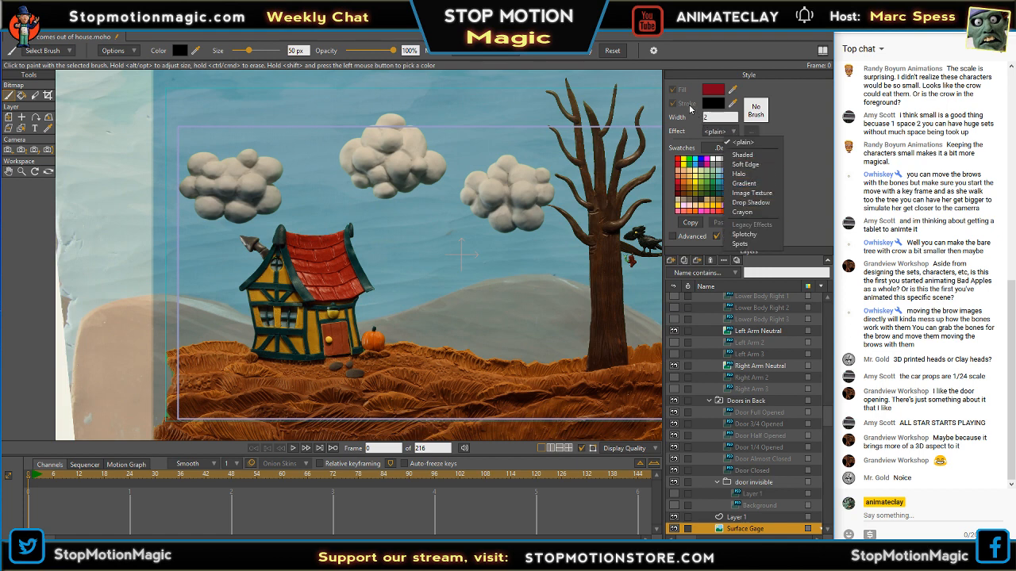
click(692, 109)
drag(711, 118, 701, 119)
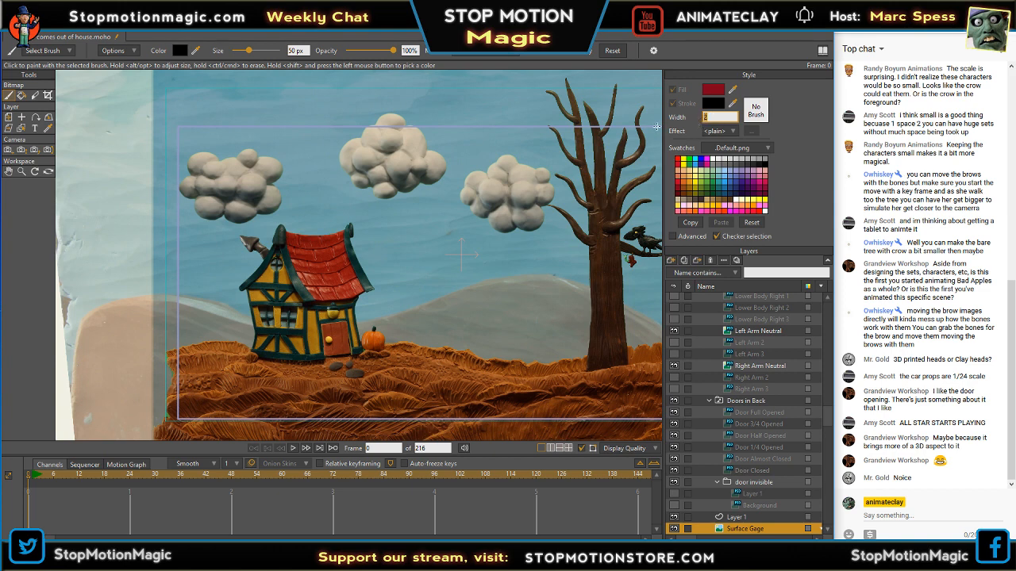
drag(465, 162, 453, 187)
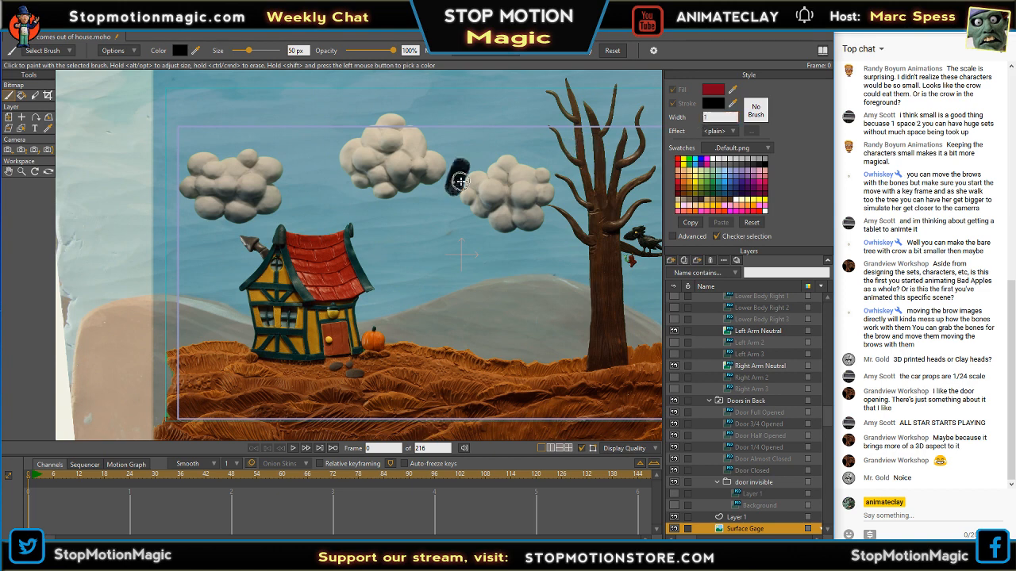
key(ctrl+z)
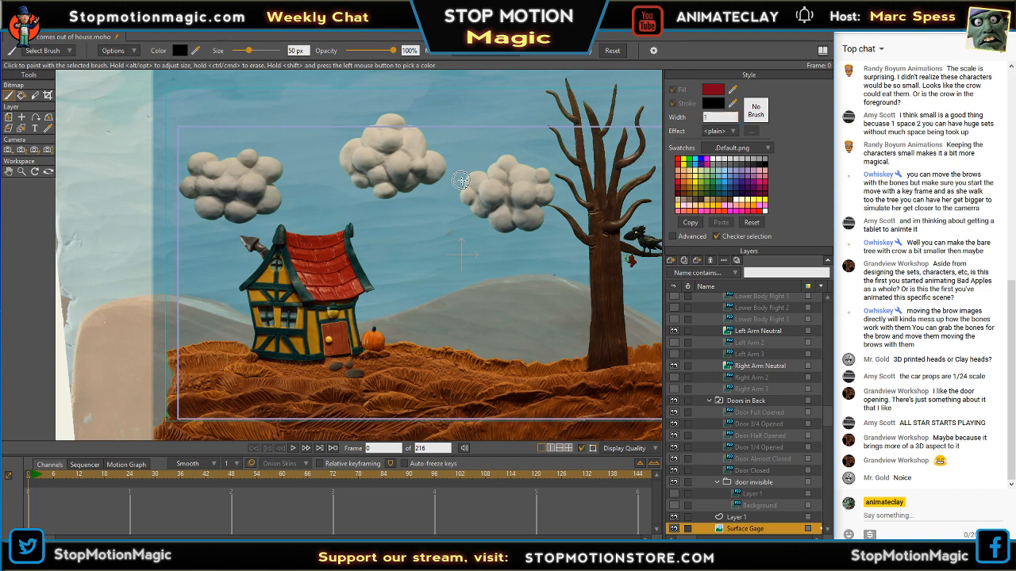
- Paint a marker dot just below each of the three clouds on the Surface Gage layer
click(385, 208)
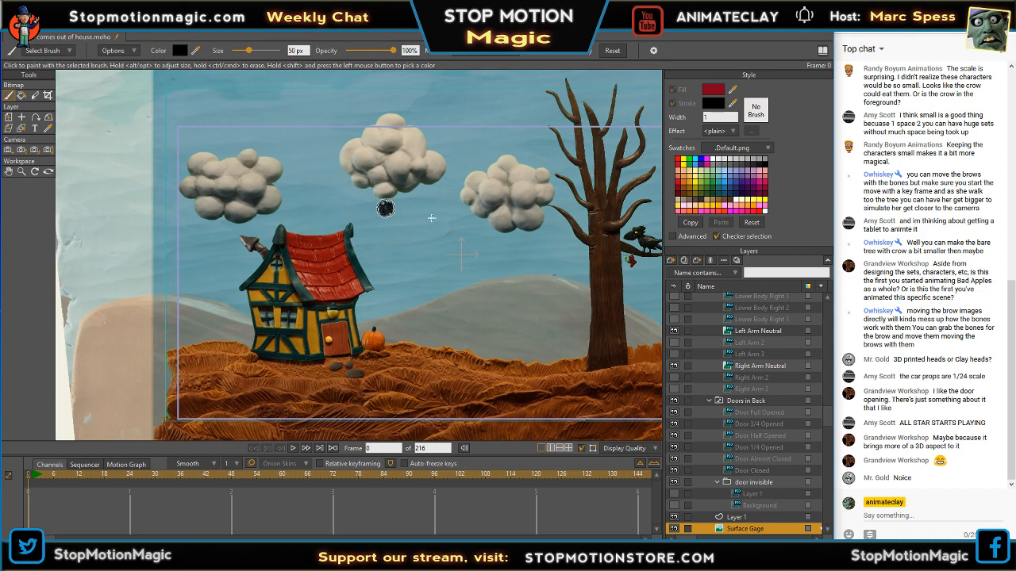
click(505, 242)
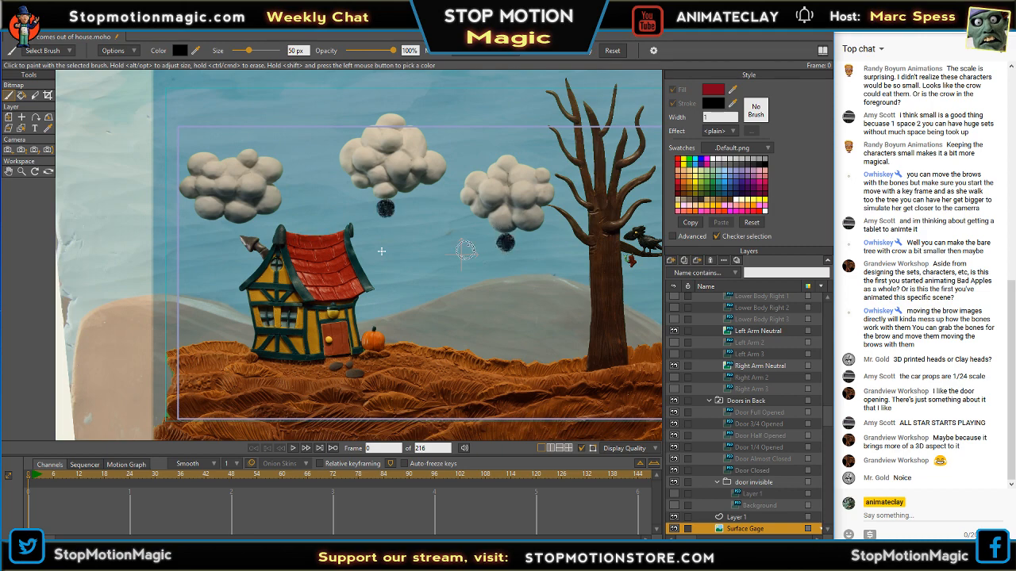
click(239, 233)
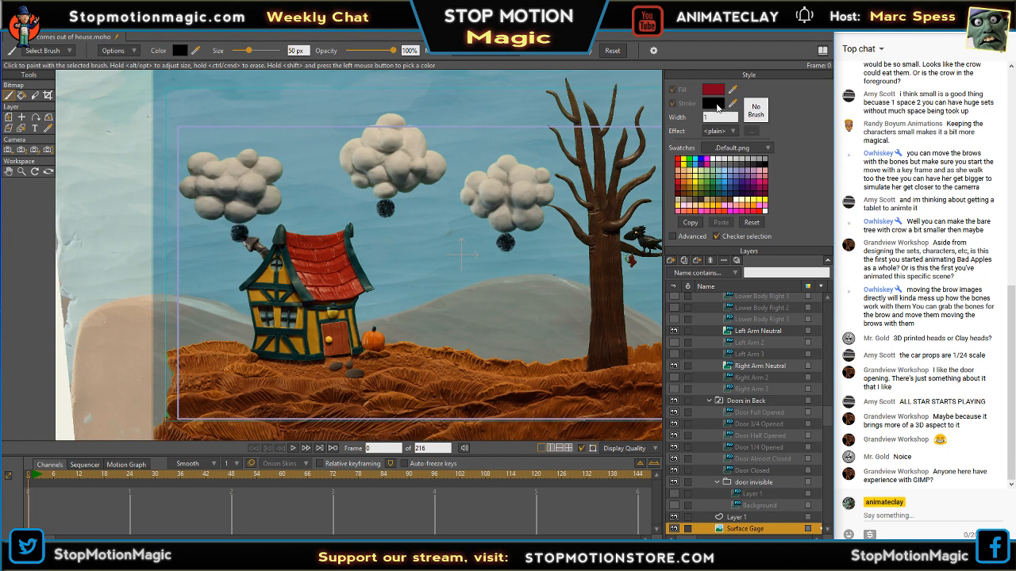
- Set the stroke colour to bright red and add a second set of dots marking the clouds' target positions toward the scene's outer edge
click(717, 107)
click(531, 216)
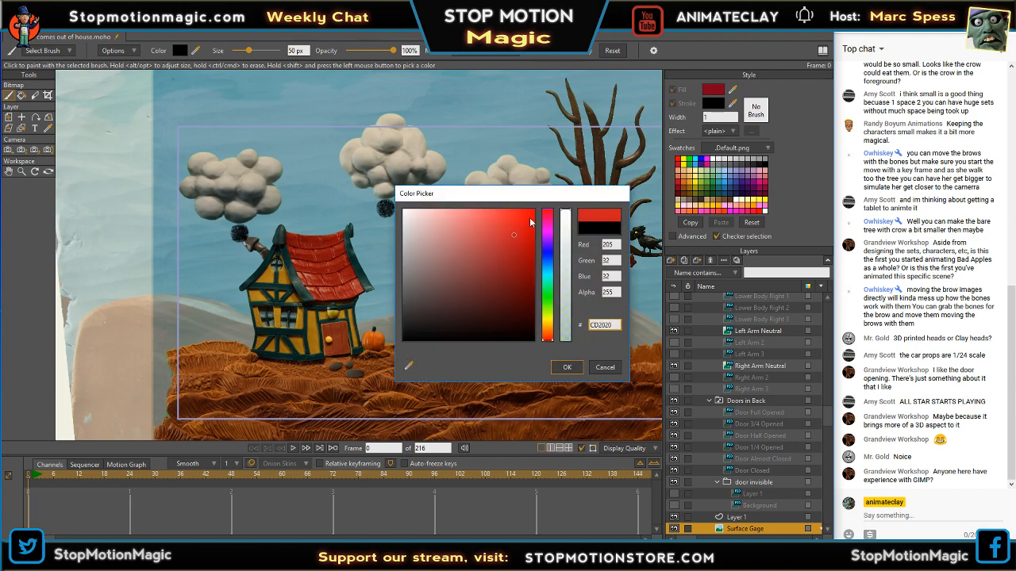
click(566, 366)
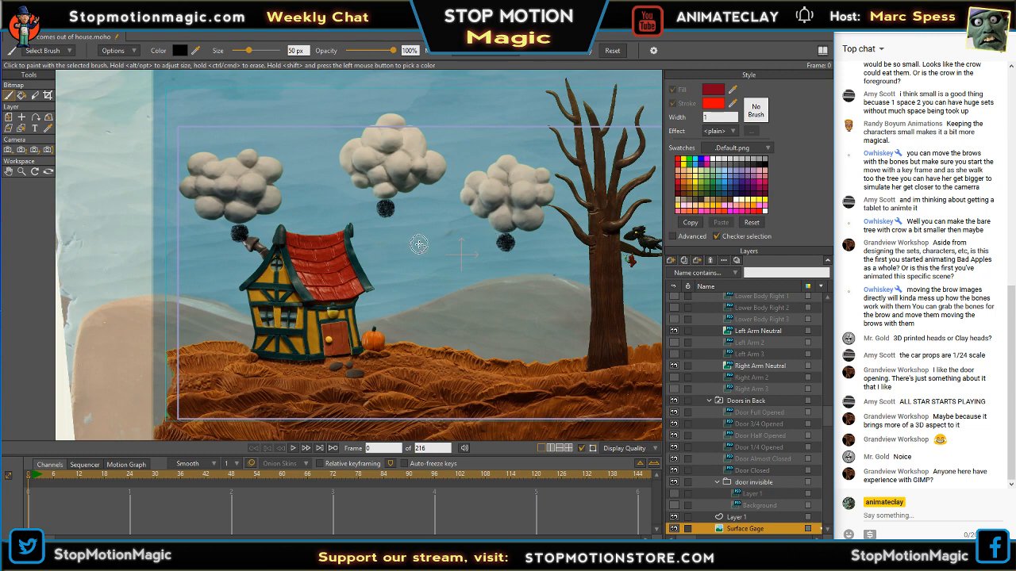
click(418, 247)
click(306, 206)
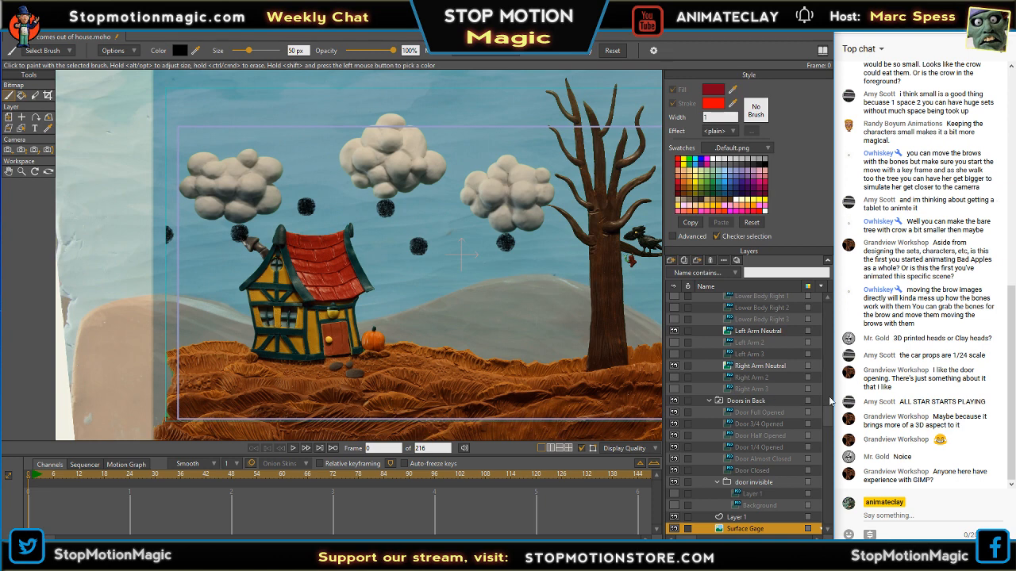
- Move the Surface Gage layer out of the Outside Shot With Sky group to the very top of the layer stack
drag(830, 400, 834, 453)
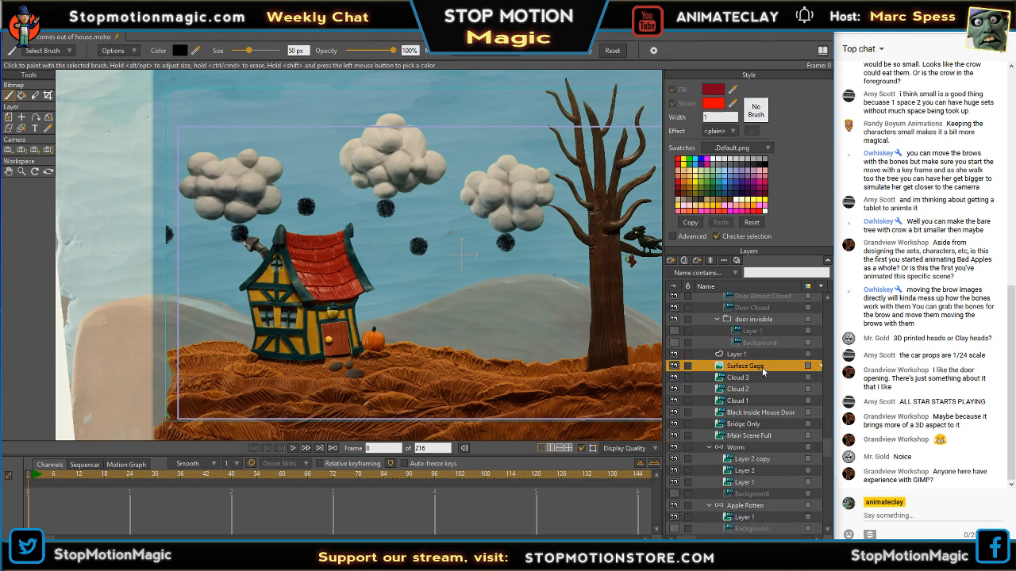
scroll(769, 293, up, 3)
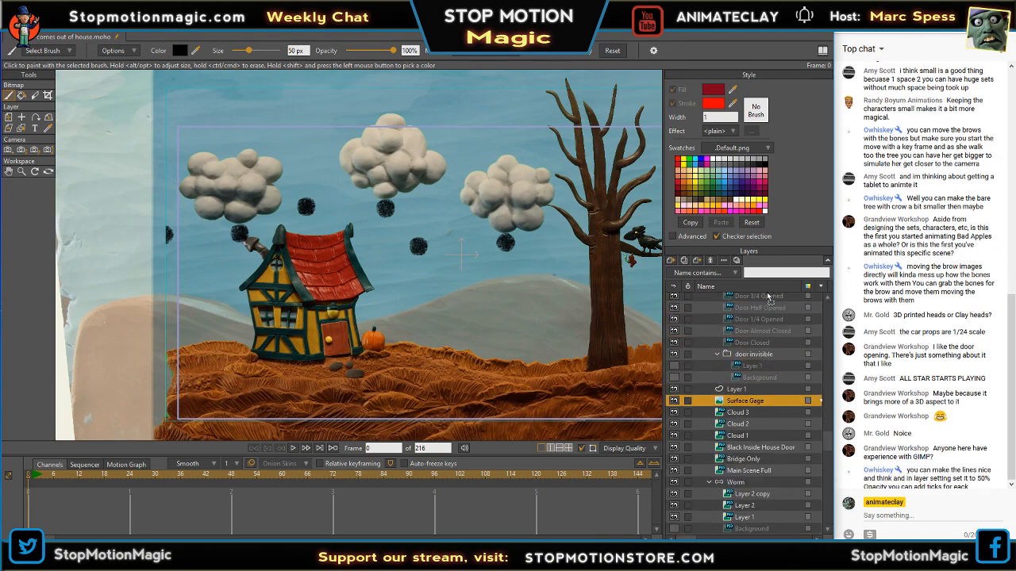
scroll(769, 298, up, 5)
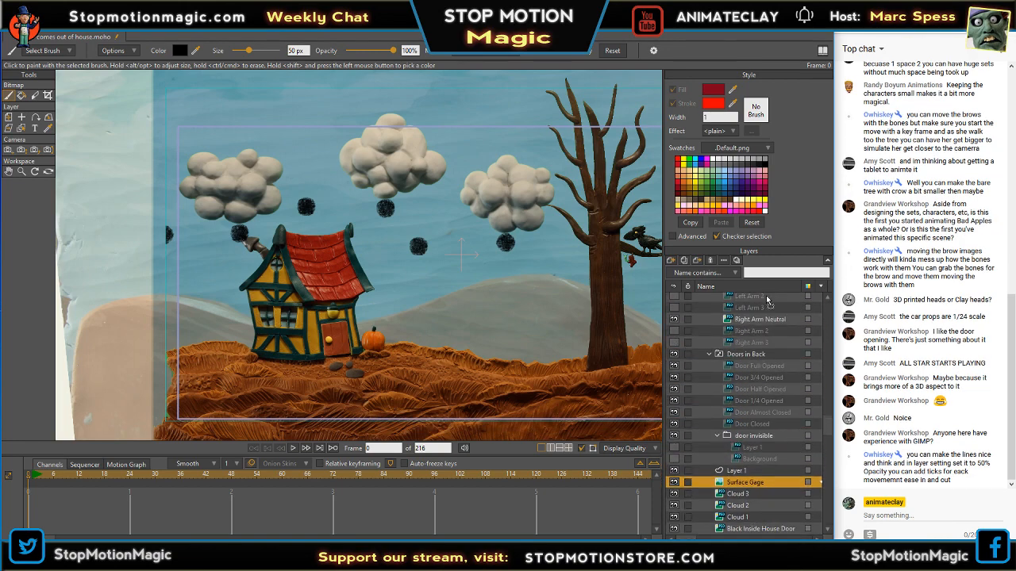
scroll(774, 299, up, 8)
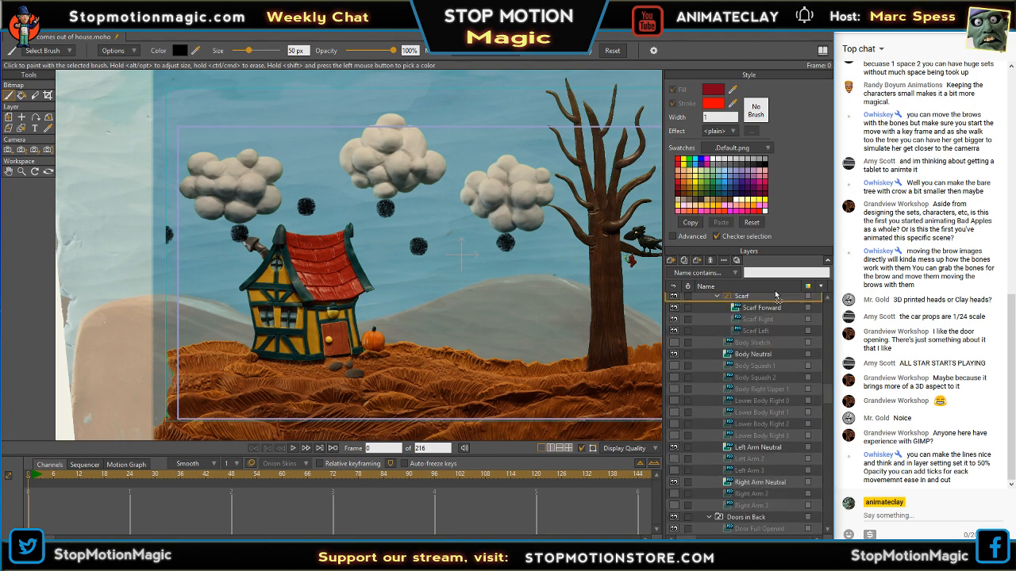
scroll(778, 299, up, 7)
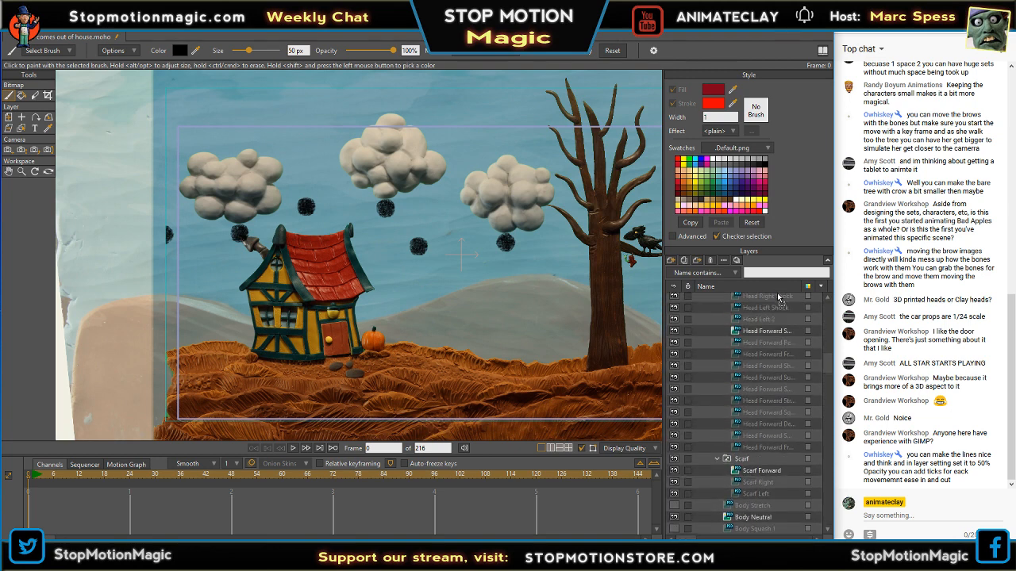
scroll(779, 298, up, 6)
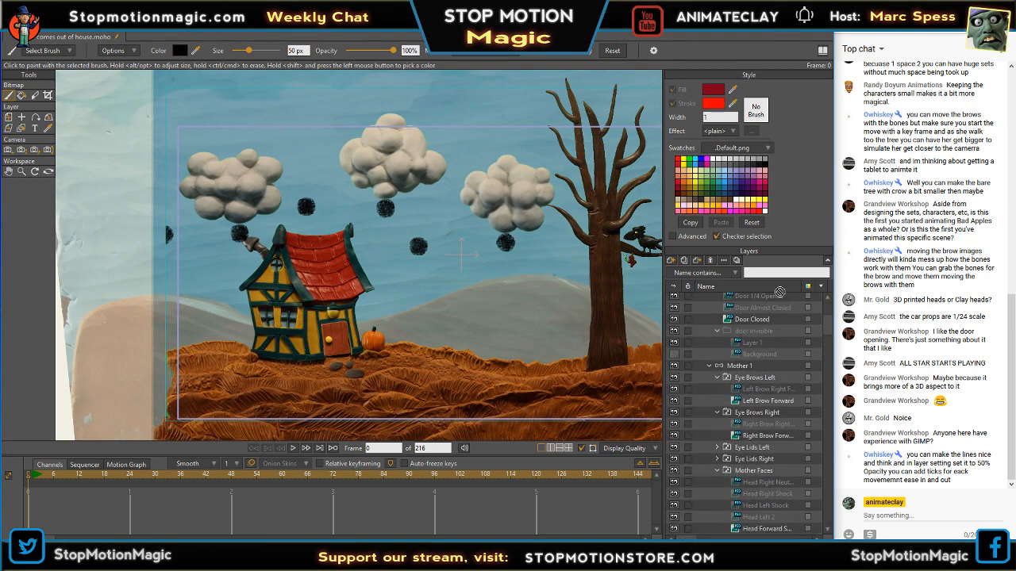
scroll(780, 299, up, 1)
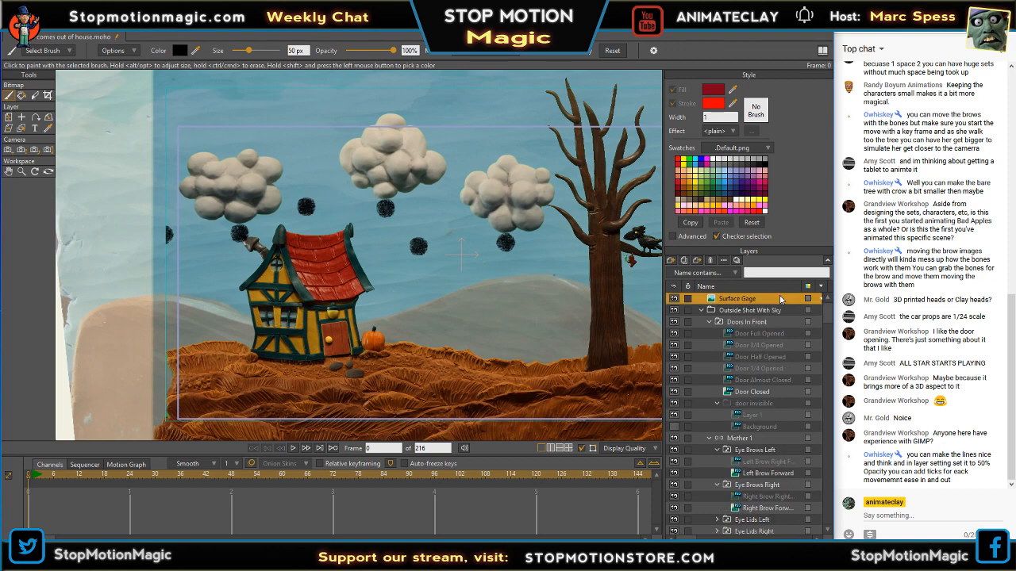
- Identify Cloud 3 by toggling its visibility, and at frame 150 shift it horizontally past the scene's edge to its target marker dot
drag(831, 317, 830, 457)
click(718, 366)
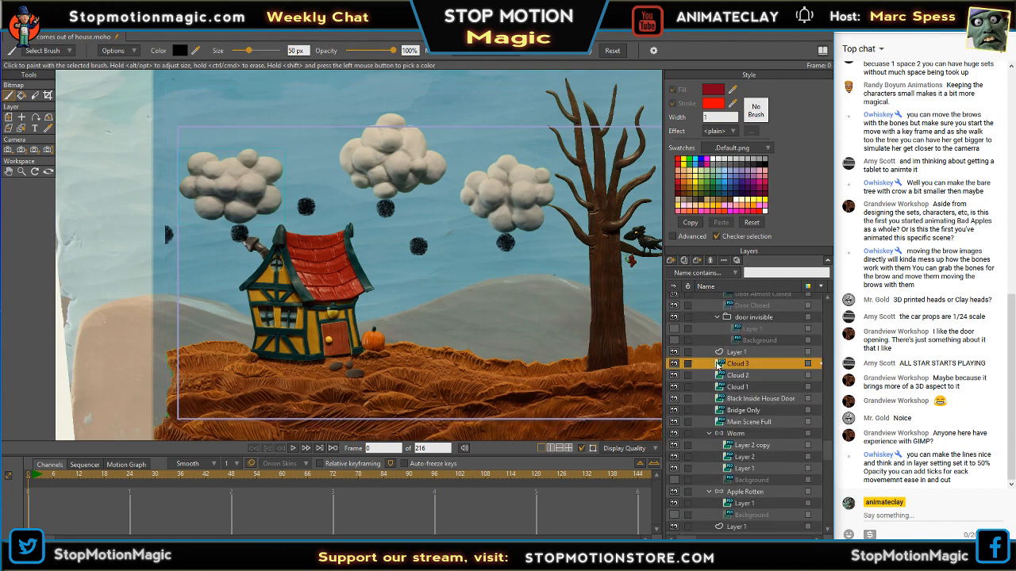
click(674, 365)
click(675, 365)
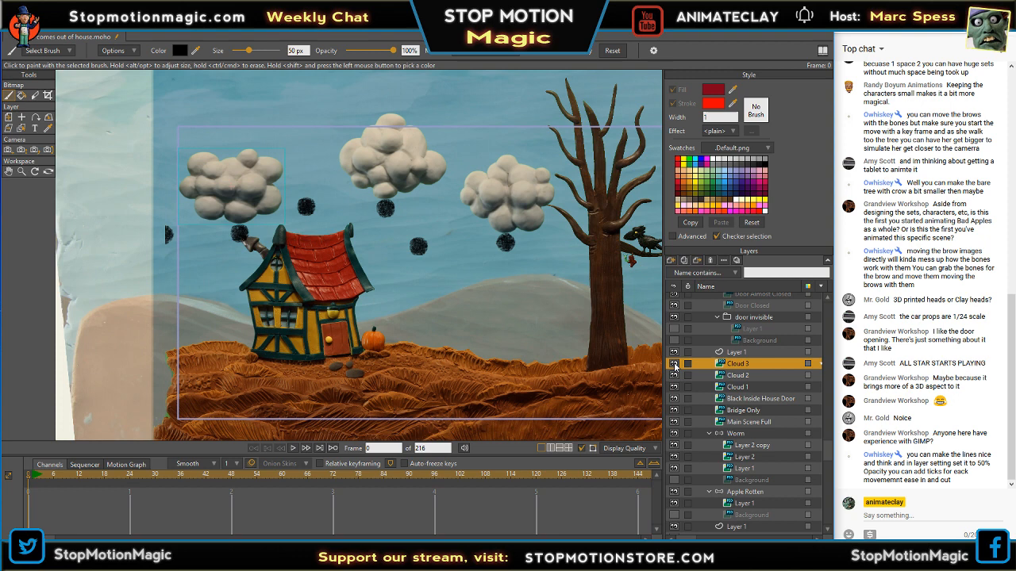
double_click(740, 366)
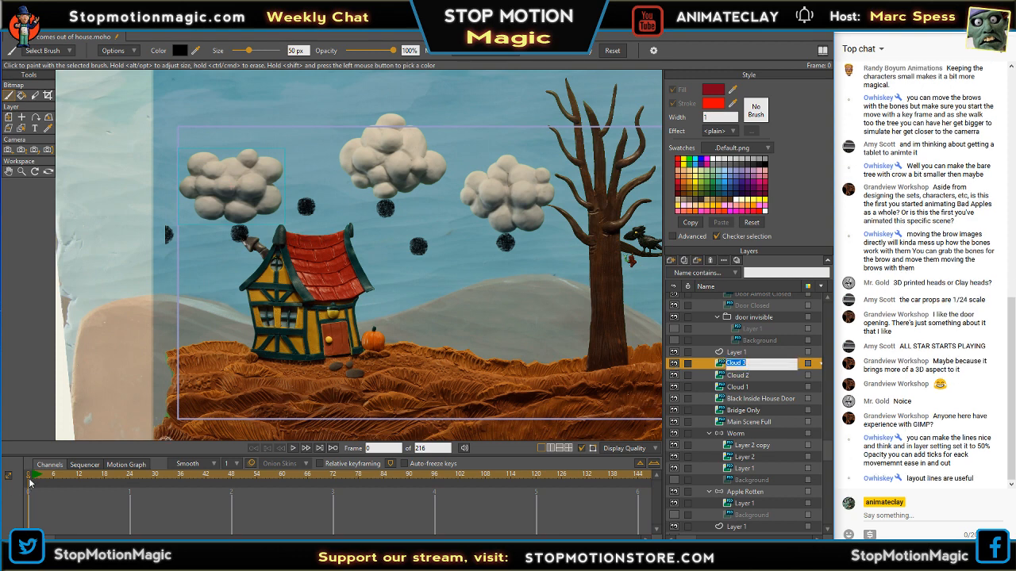
drag(29, 482, 622, 490)
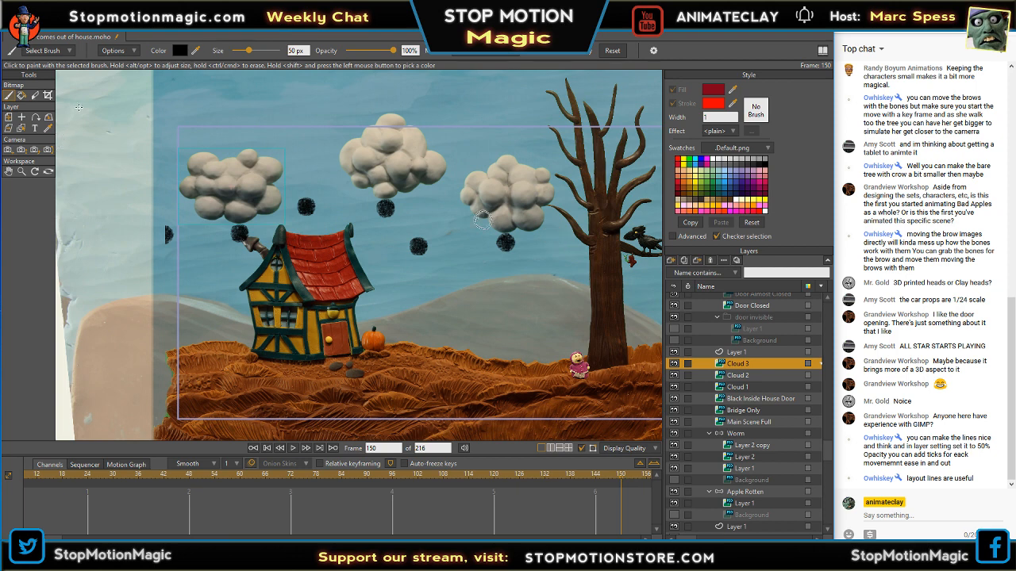
click(9, 118)
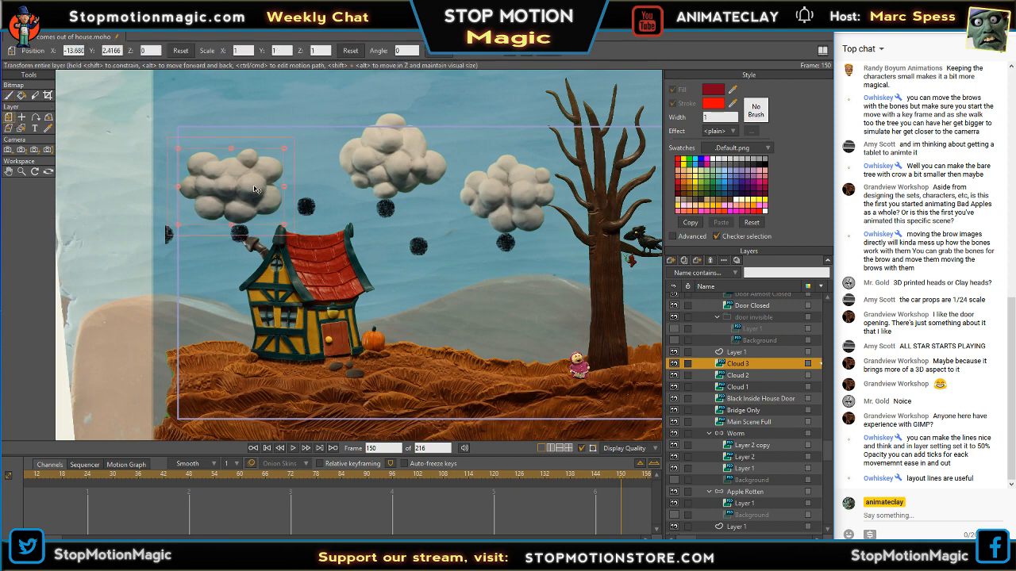
drag(254, 189, 176, 192)
- At frame 150, move Cloud 2 to about X -8.00, Y 1.94 and Cloud 1 to about X -11.44, Y 3.27, above their target dots
click(738, 375)
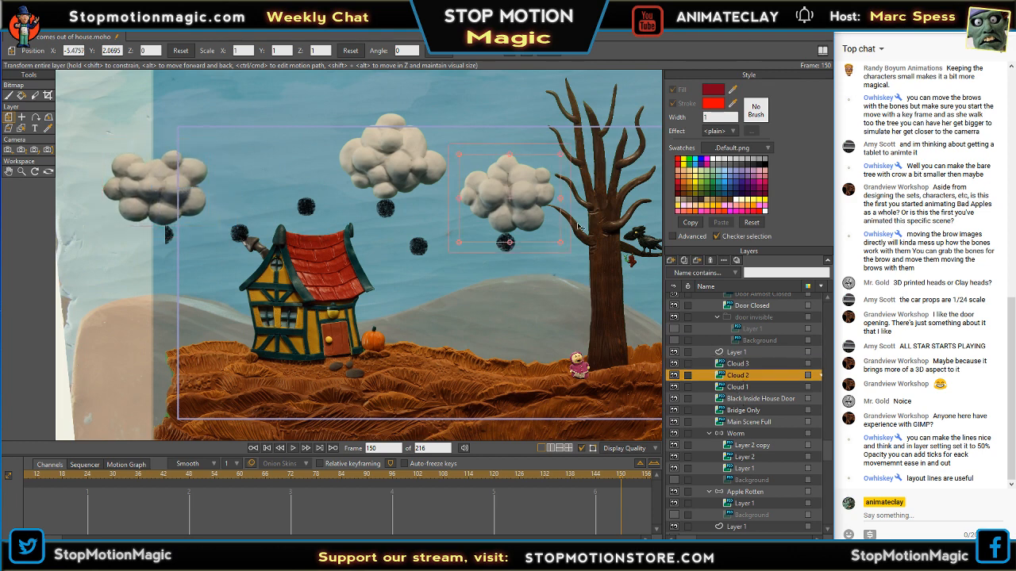
drag(524, 213, 437, 219)
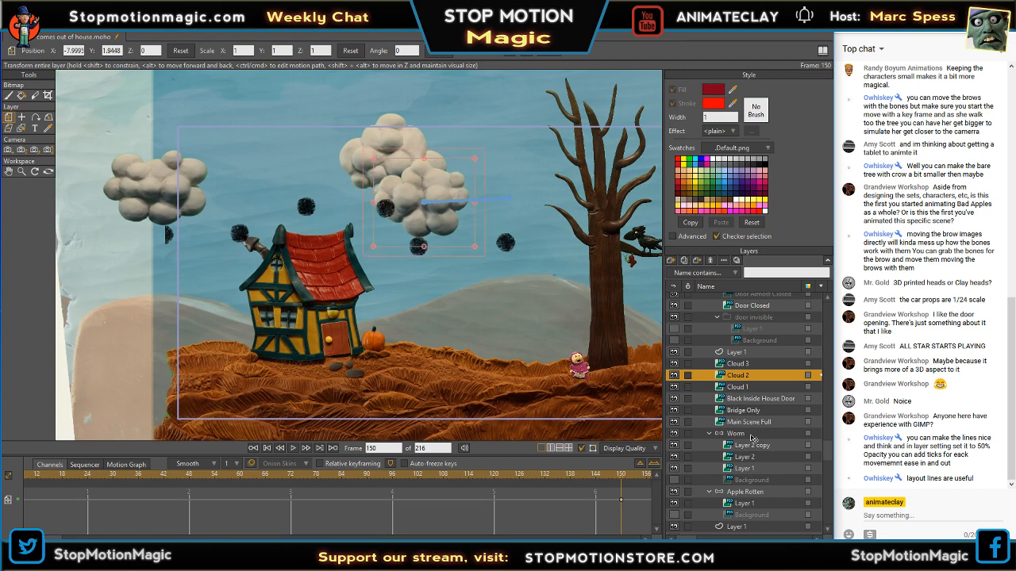
click(736, 387)
drag(417, 184, 332, 180)
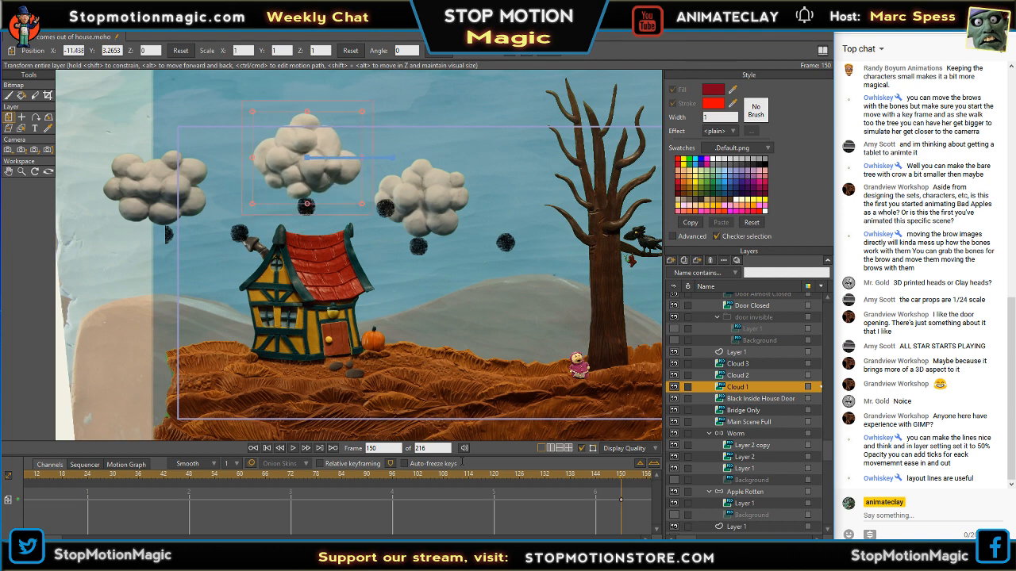
- Play the animation from frame 0 to preview the clouds' drift
drag(612, 481, 0, 416)
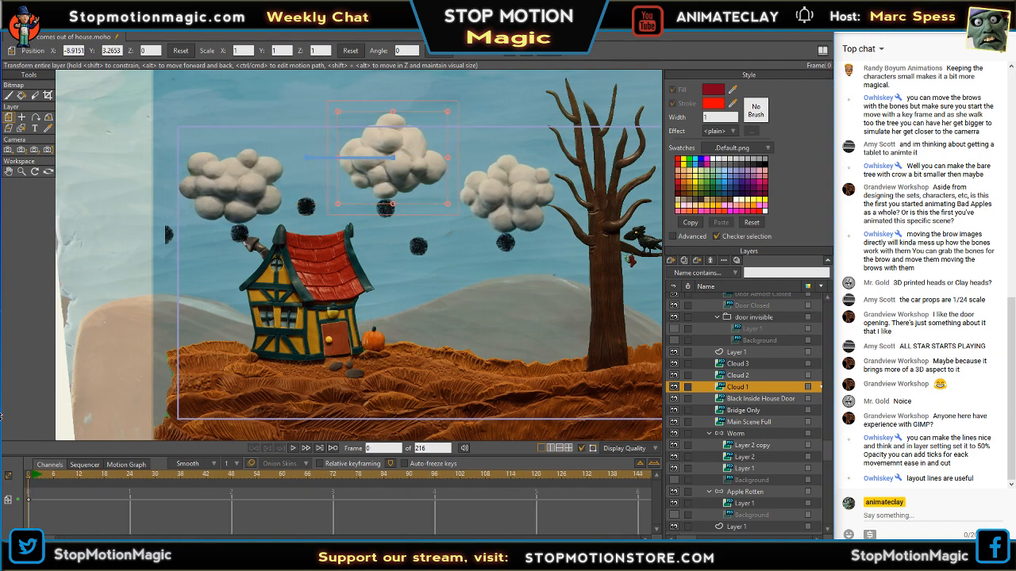
click(295, 449)
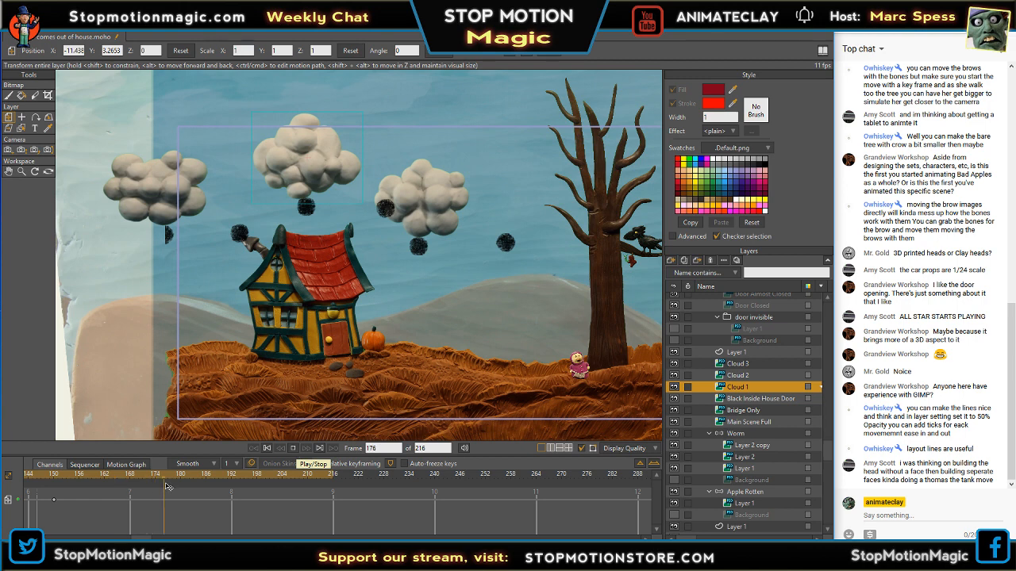
click(293, 448)
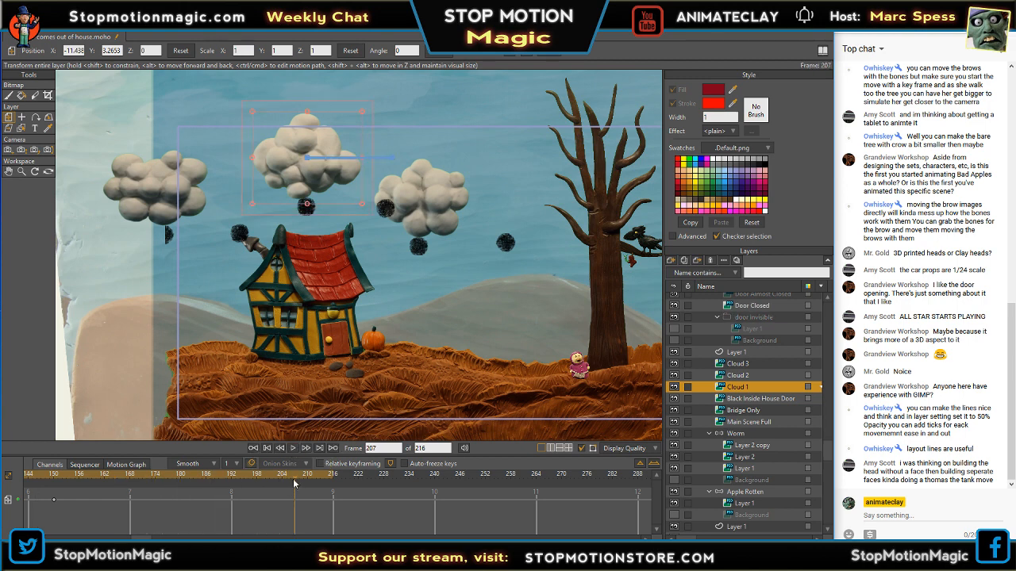
- At frame 150, move Cloud 1 to about X -9.96, Y 3.19 and Cloud 2 to about X -6.69, Y 1.94, shortening their drift
drag(291, 481, 2, 474)
drag(427, 522, 364, 483)
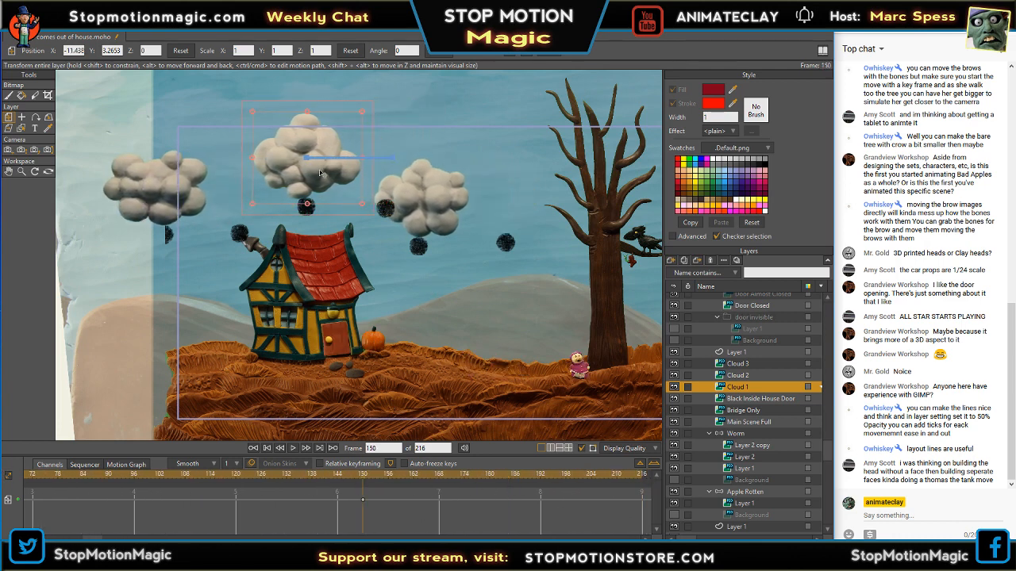
drag(320, 172, 373, 176)
click(737, 375)
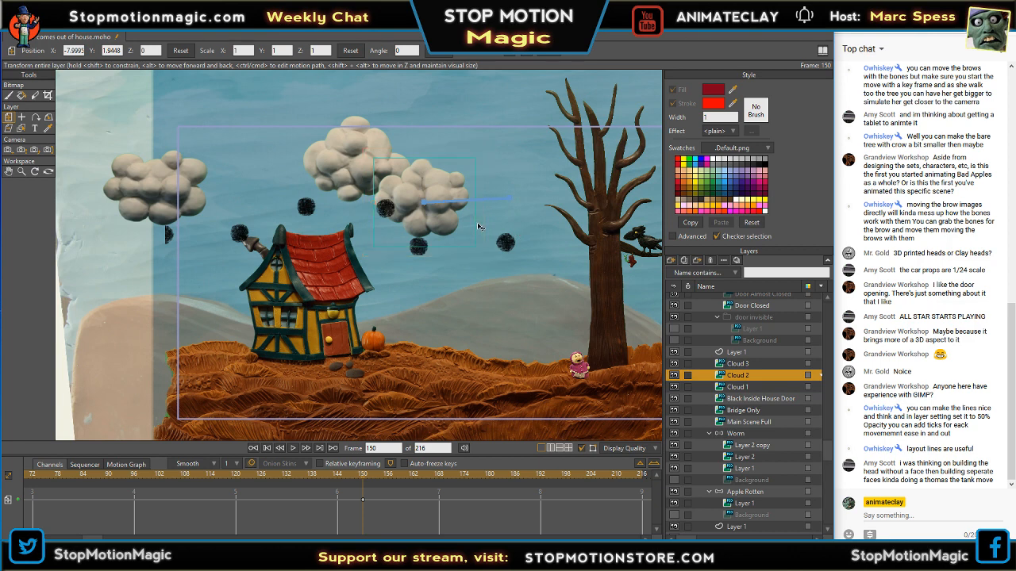
drag(479, 228, 500, 228)
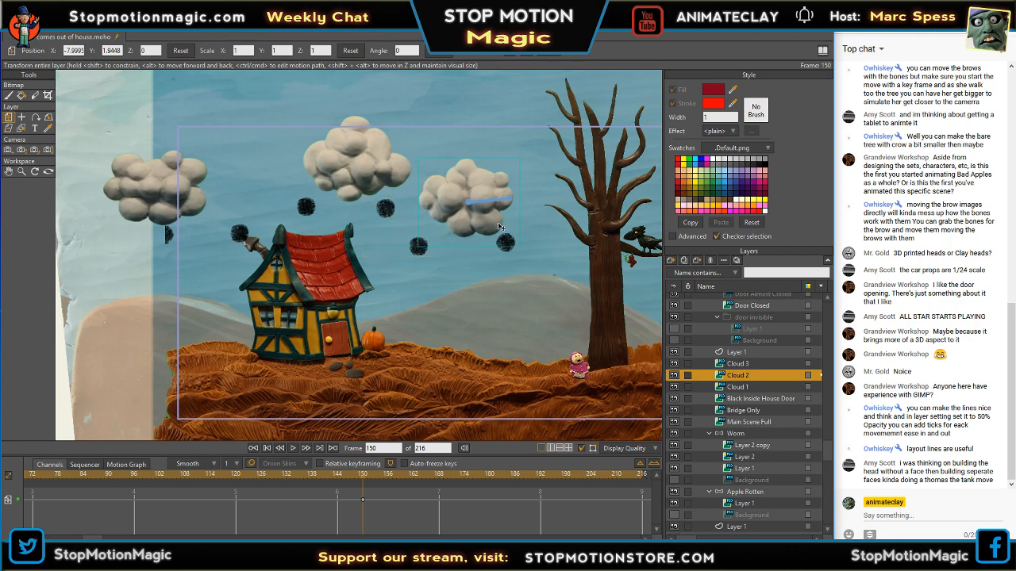
- At frame 150, move Cloud 3 back toward the house to about X -14.77, Y 2.34
click(744, 388)
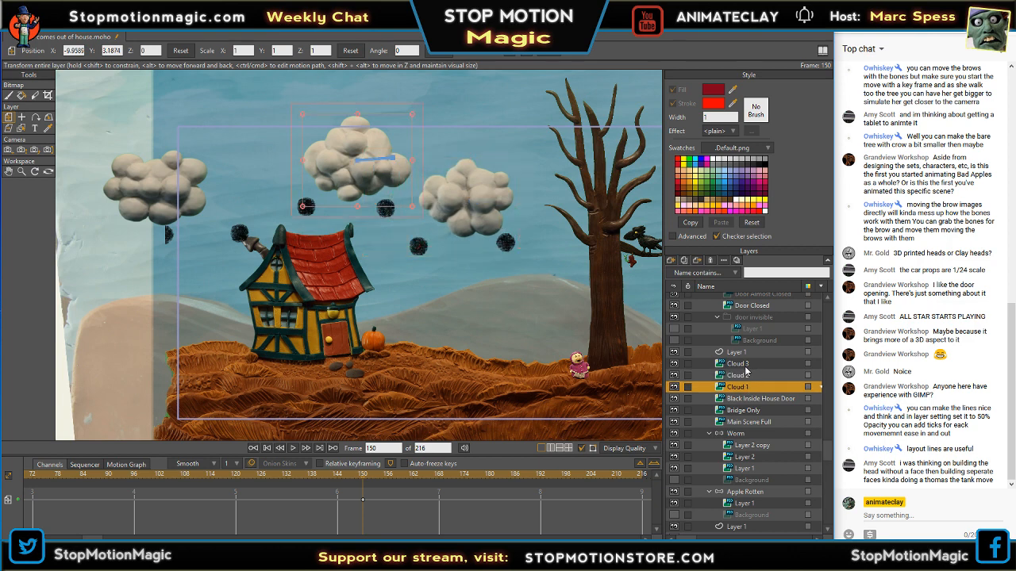
click(745, 365)
drag(186, 211, 226, 208)
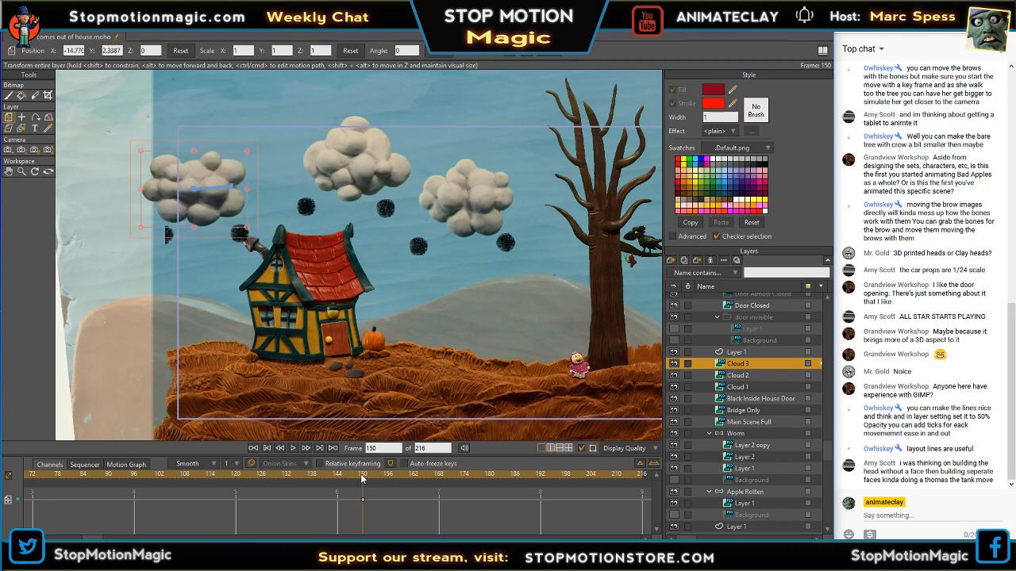
- Play the shot from frame 0 to check the shortened cloud drift, then return to frame 0
drag(362, 477, 2, 449)
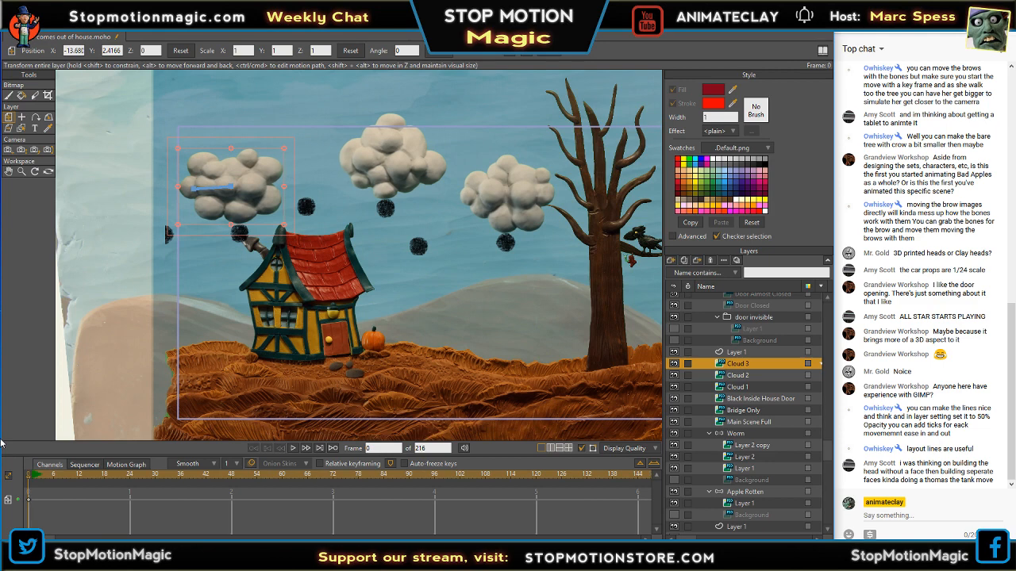
click(293, 448)
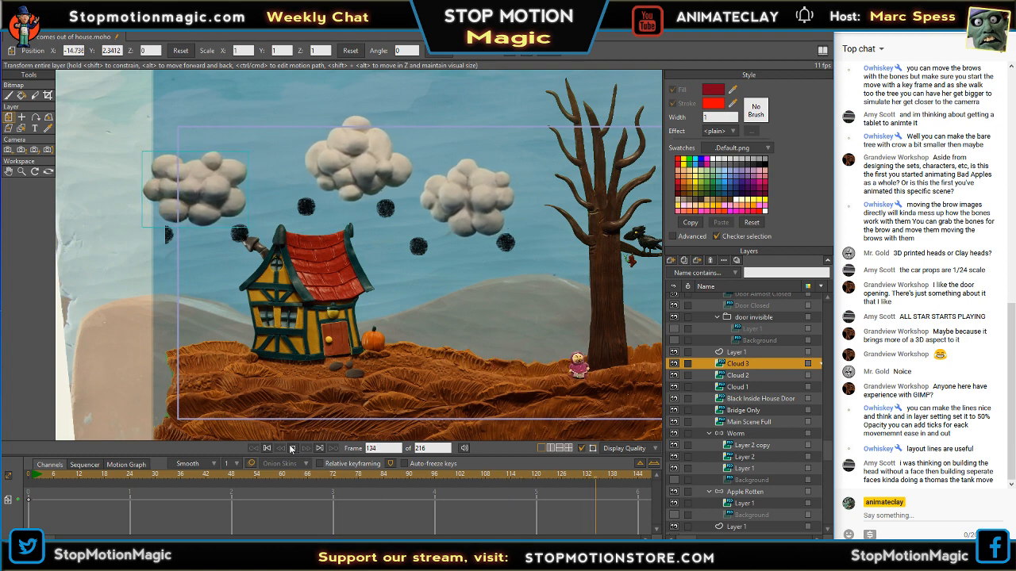
click(293, 449)
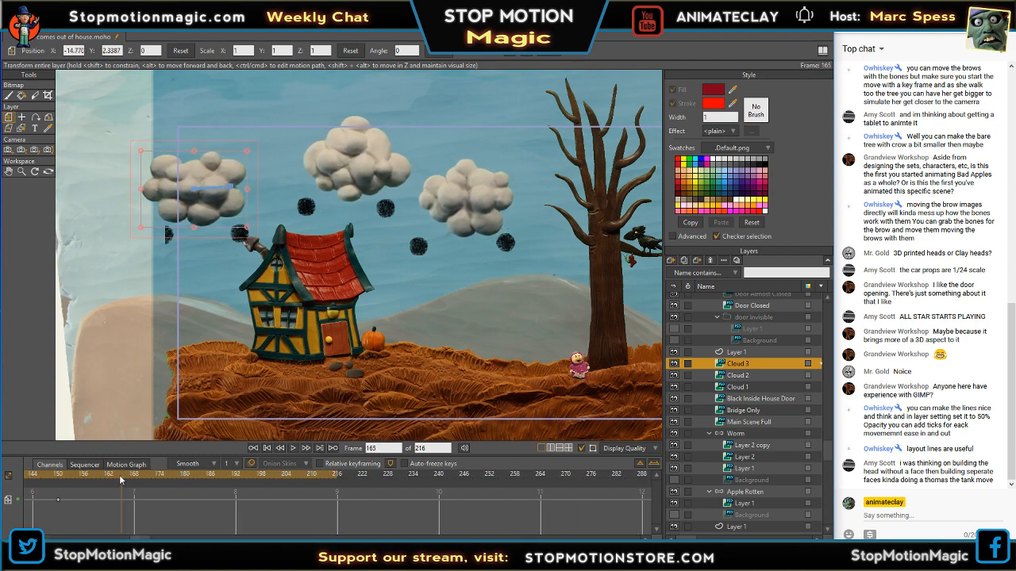
key(ctrl+shift+Left)
key(space)
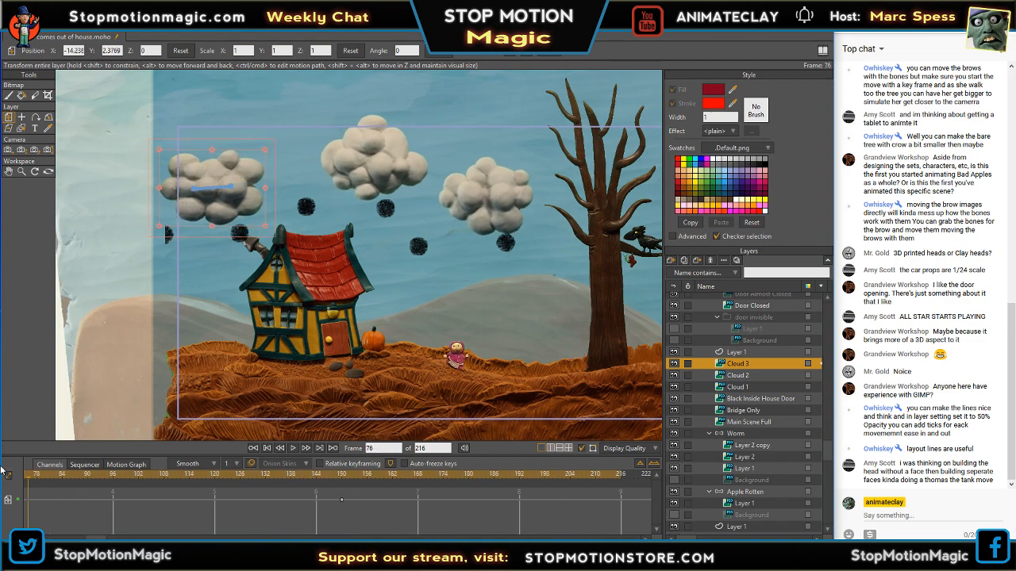
key(ctrl+shift+Left)
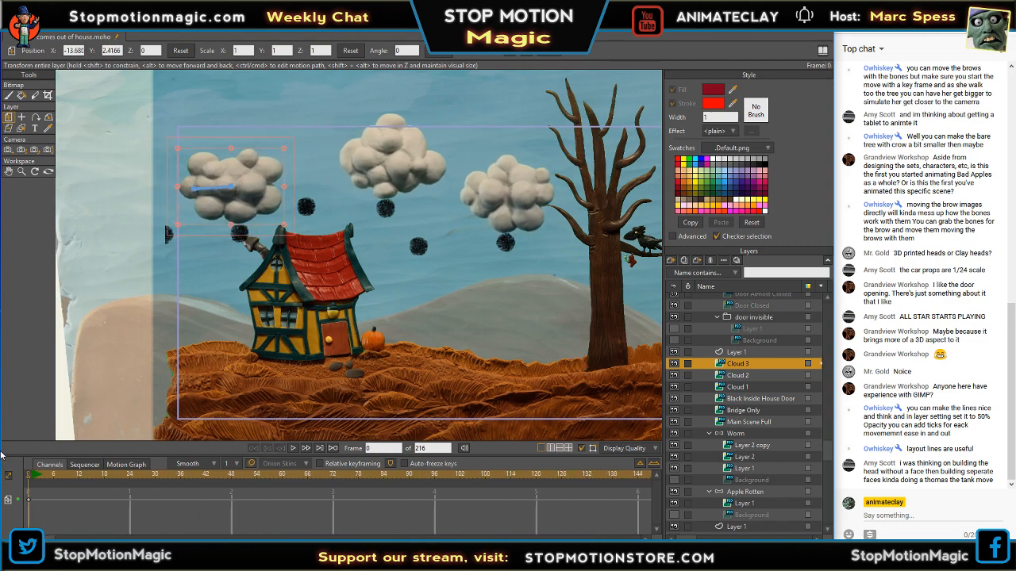
- Hide the Surface Gage layer and play the animation from frame 0 with the house in close-up
scroll(444, 323, up, 4)
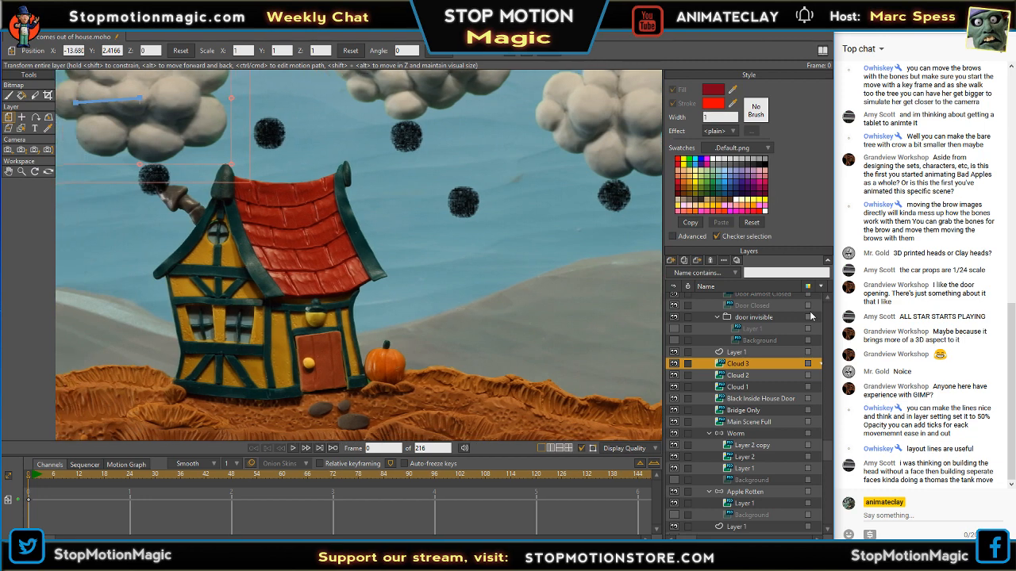
drag(828, 447, 834, 316)
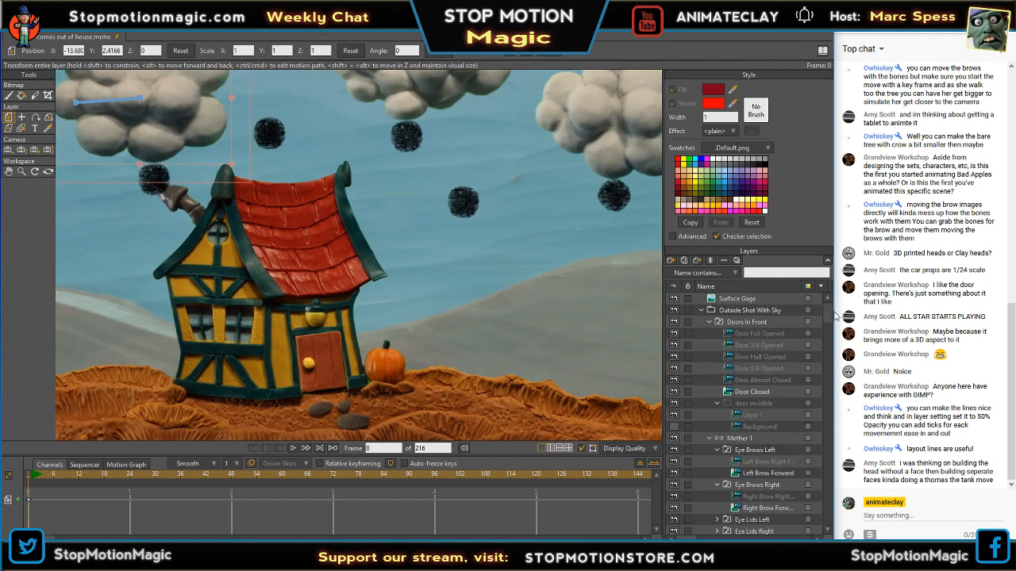
click(673, 299)
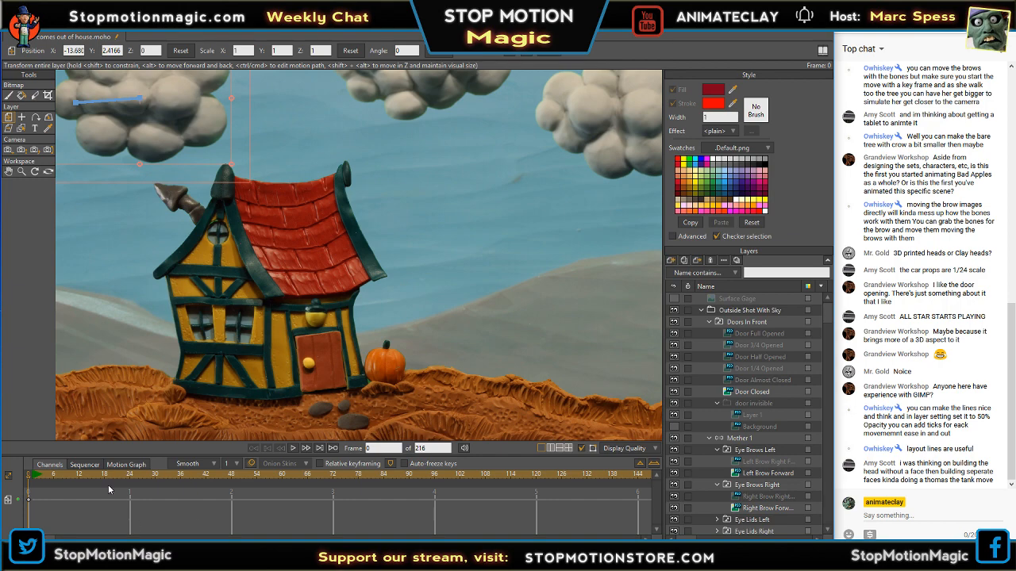
scroll(324, 365, up, 3)
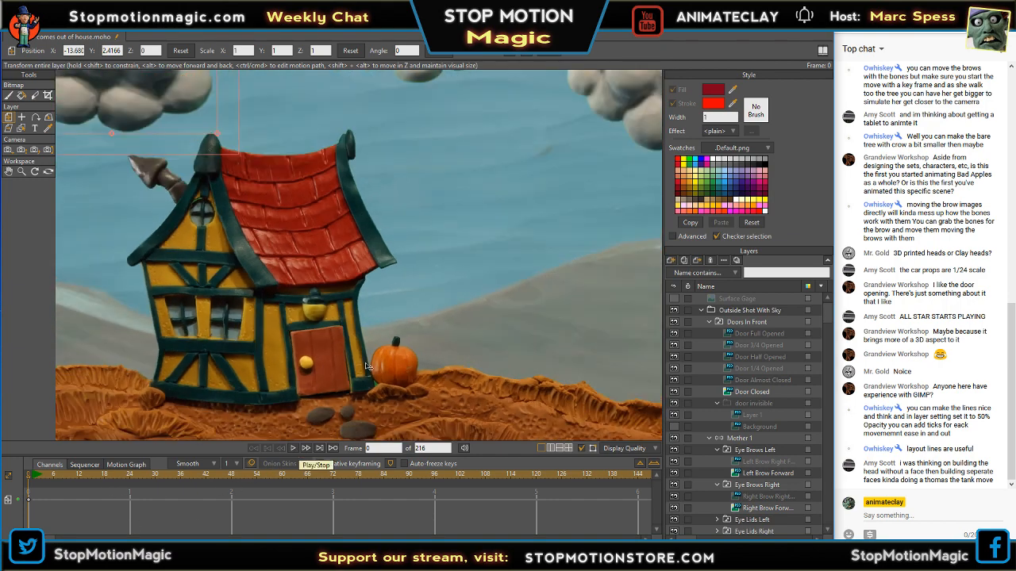
drag(380, 377, 378, 369)
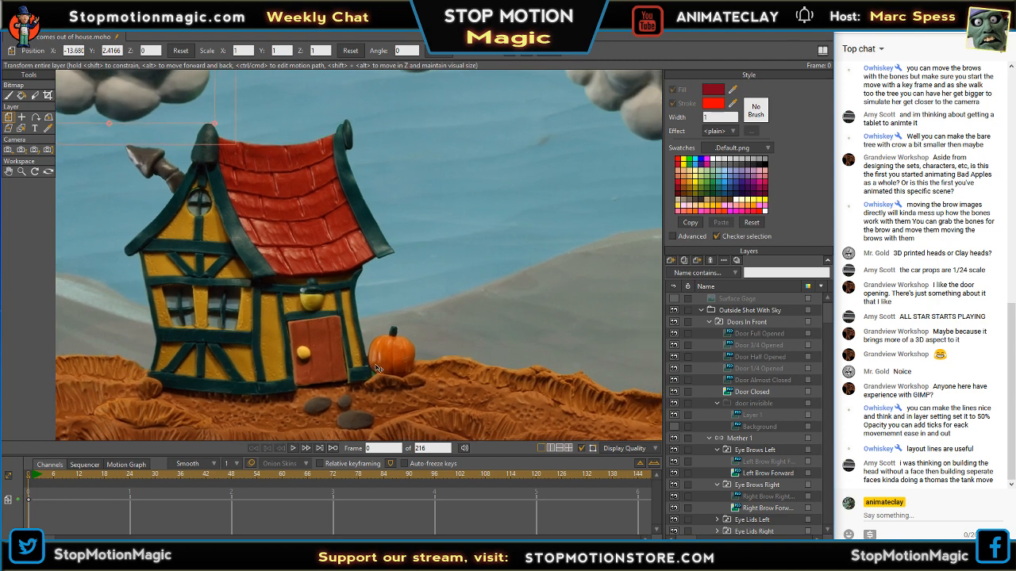
click(293, 448)
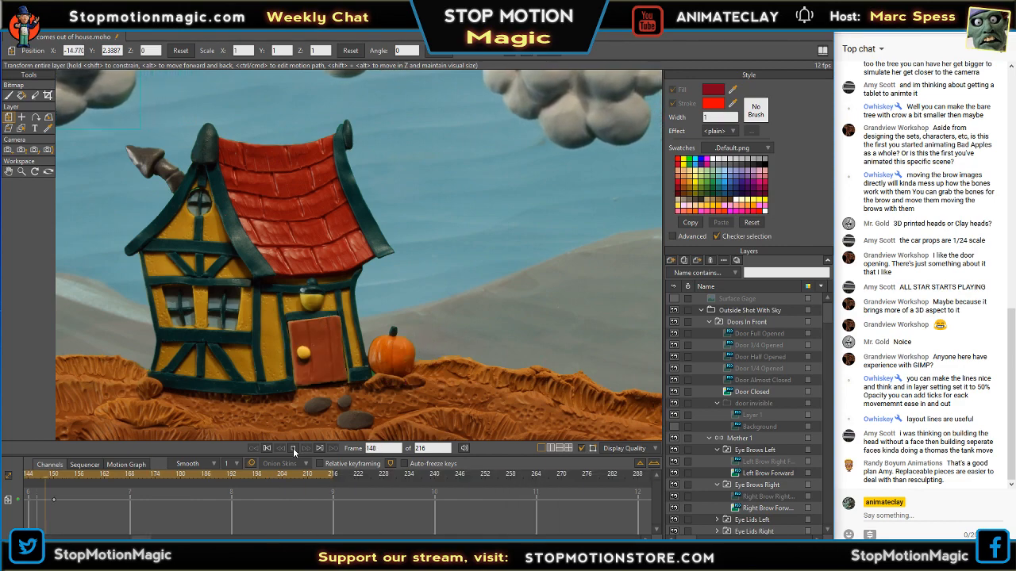
click(293, 449)
- Show the Surface Gage layer again and shift Cloud 3 horizontally to about X -14.42 at frame 150
scroll(476, 403, down, 5)
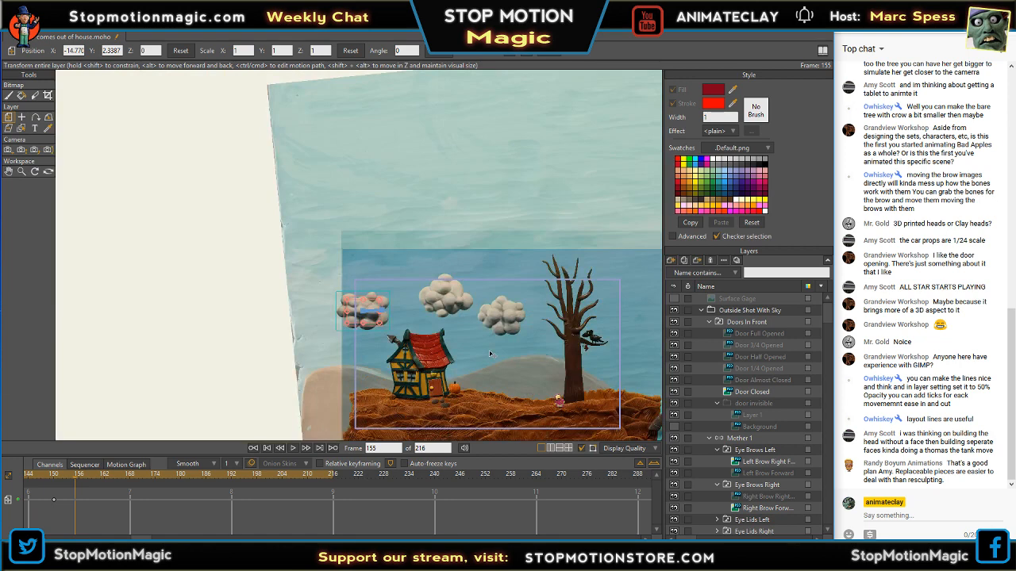
scroll(489, 354, up, 5)
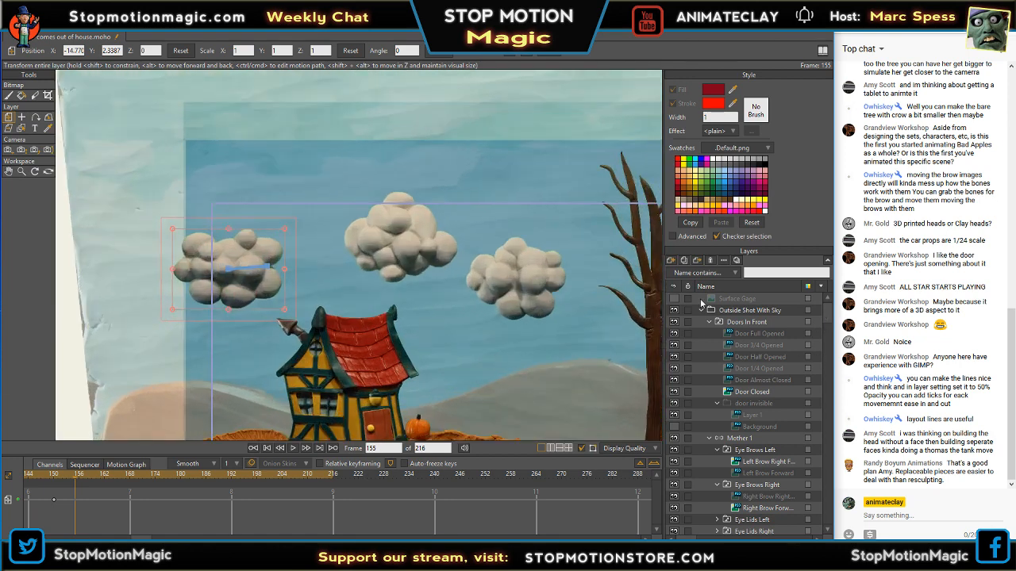
click(673, 298)
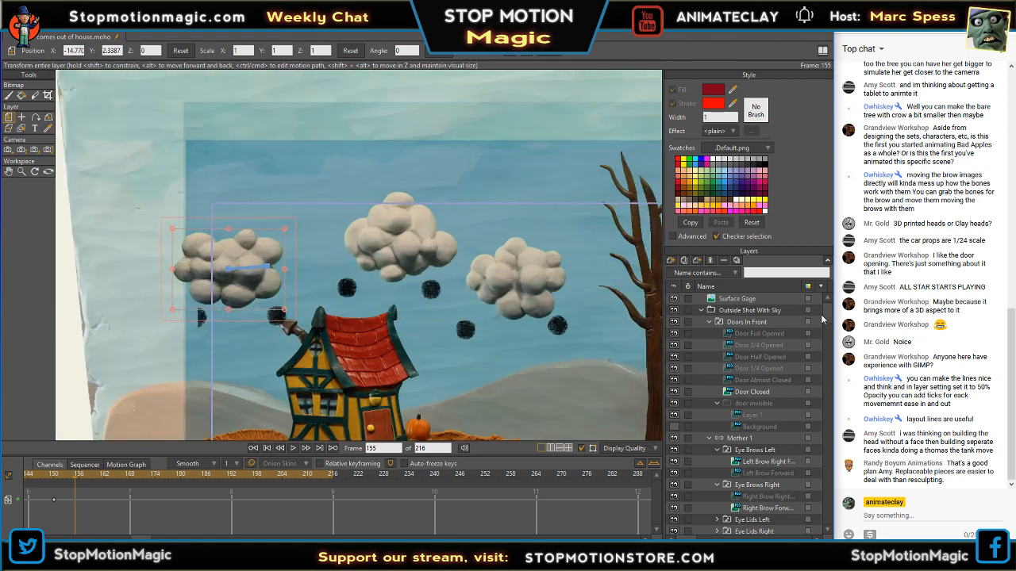
drag(830, 317, 826, 418)
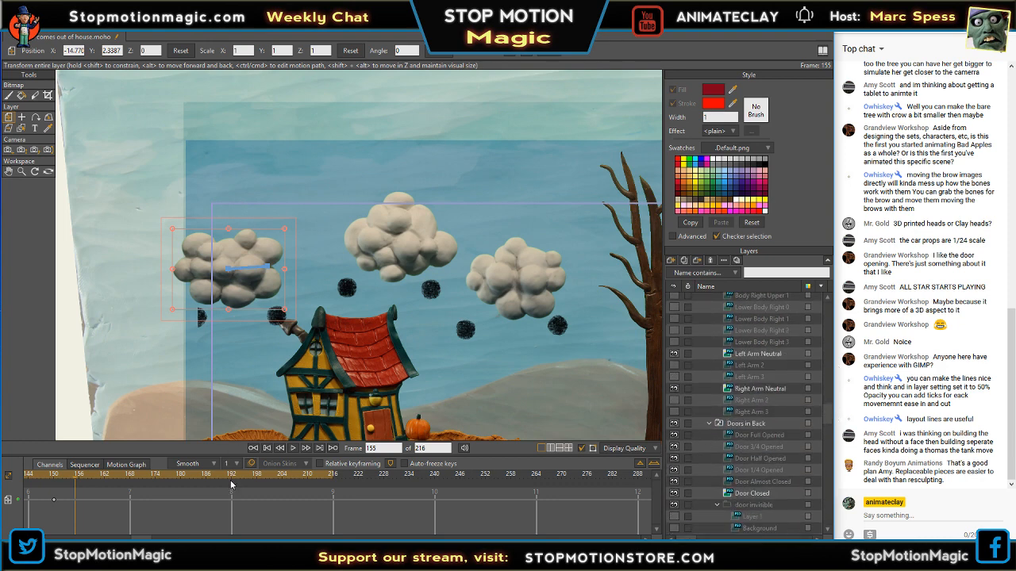
drag(77, 481, 58, 482)
drag(242, 286, 253, 282)
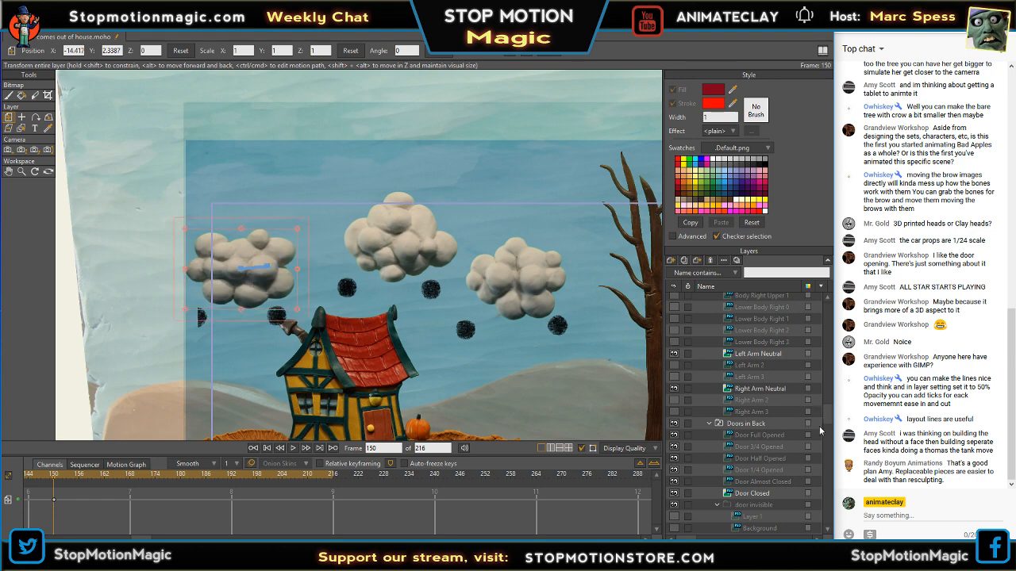
- At frame 150, move Cloud 2 to about X -6.26, Y 2.05 and Cloud 1 to about X -9.59, Y 3.26
drag(827, 416, 837, 460)
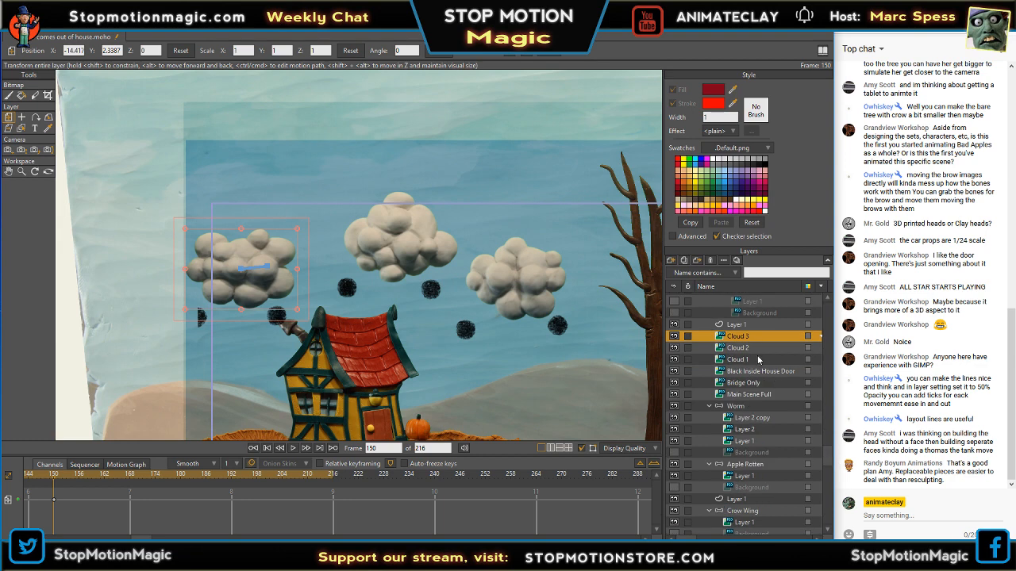
click(751, 347)
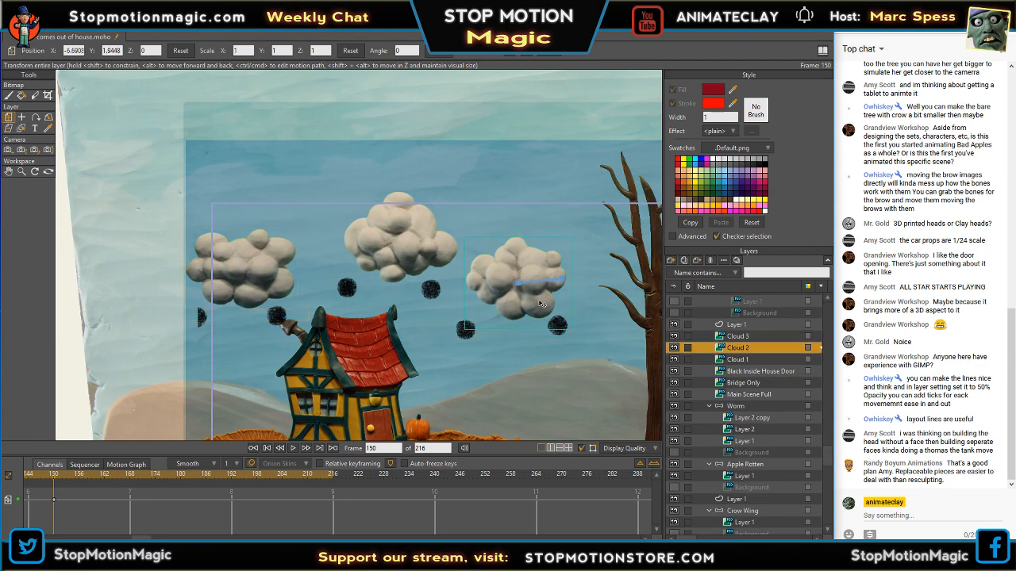
drag(540, 304, 559, 299)
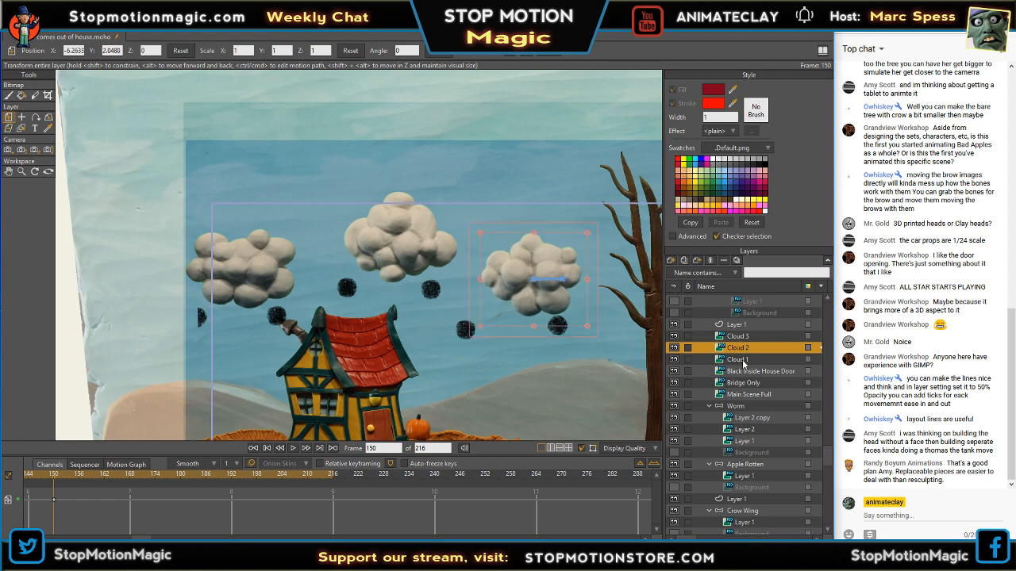
click(743, 363)
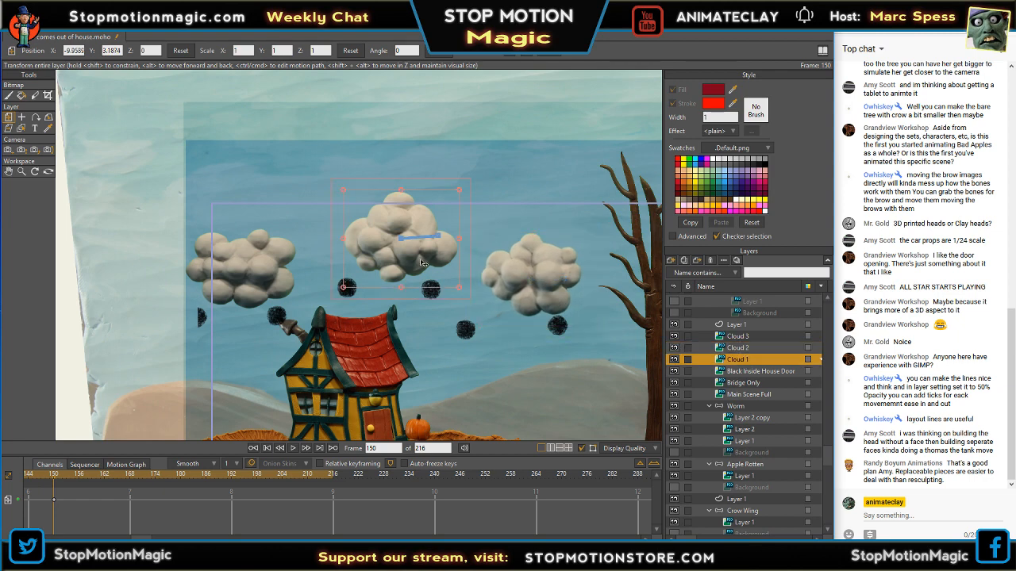
drag(422, 263, 433, 256)
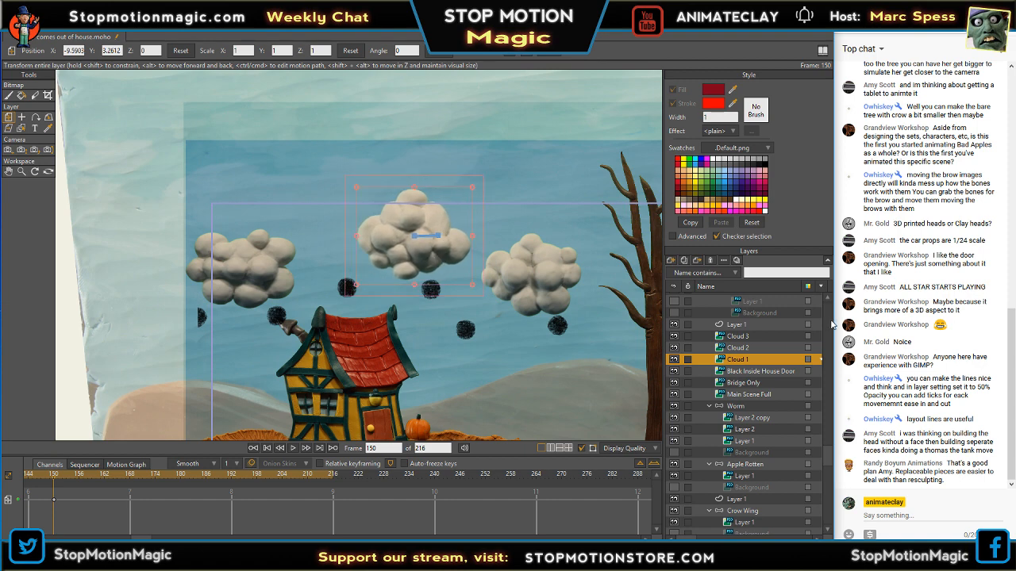
- Hide the Surface Gage layer and inspect the clouds over the scene at frame 150
drag(830, 452, 838, 311)
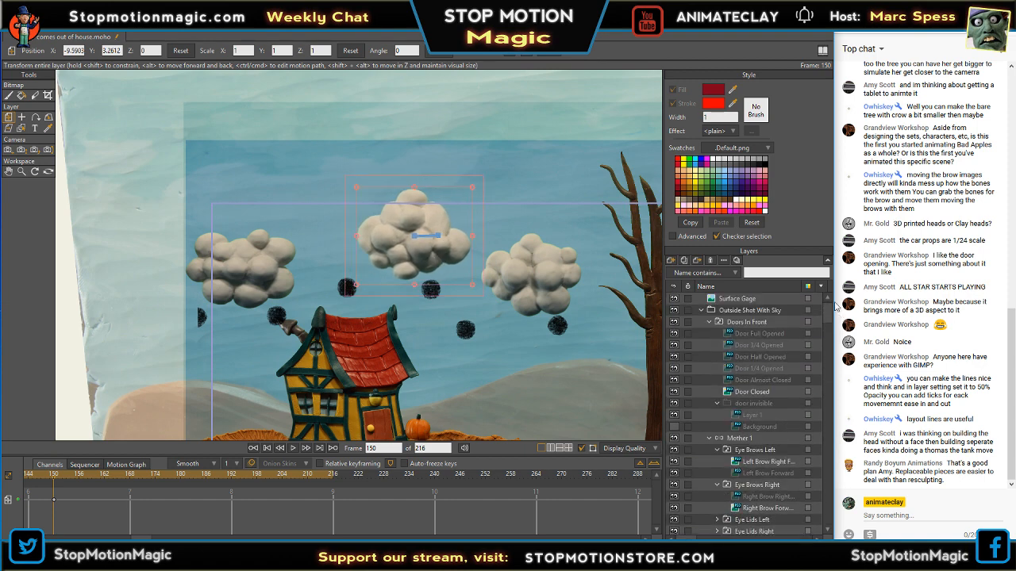
click(673, 299)
scroll(489, 294, down, 4)
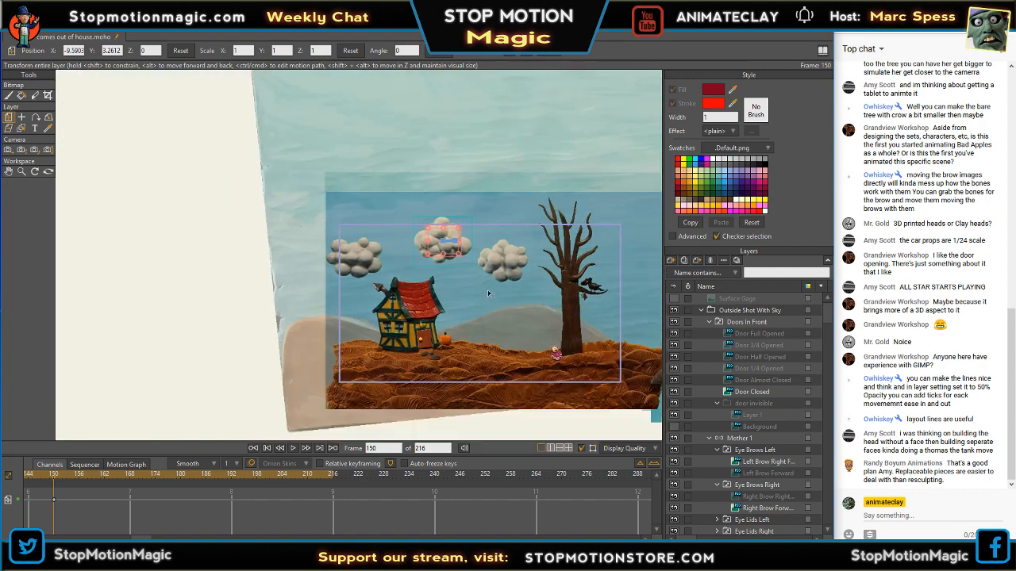
scroll(490, 294, up, 2)
scroll(501, 277, up, 3)
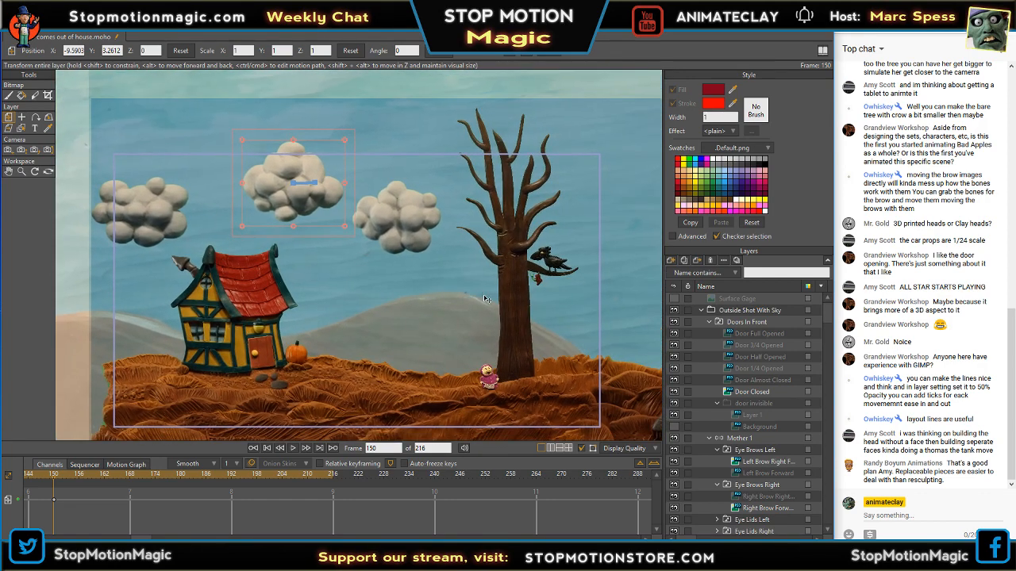
scroll(460, 311, up, 2)
drag(325, 340, 434, 302)
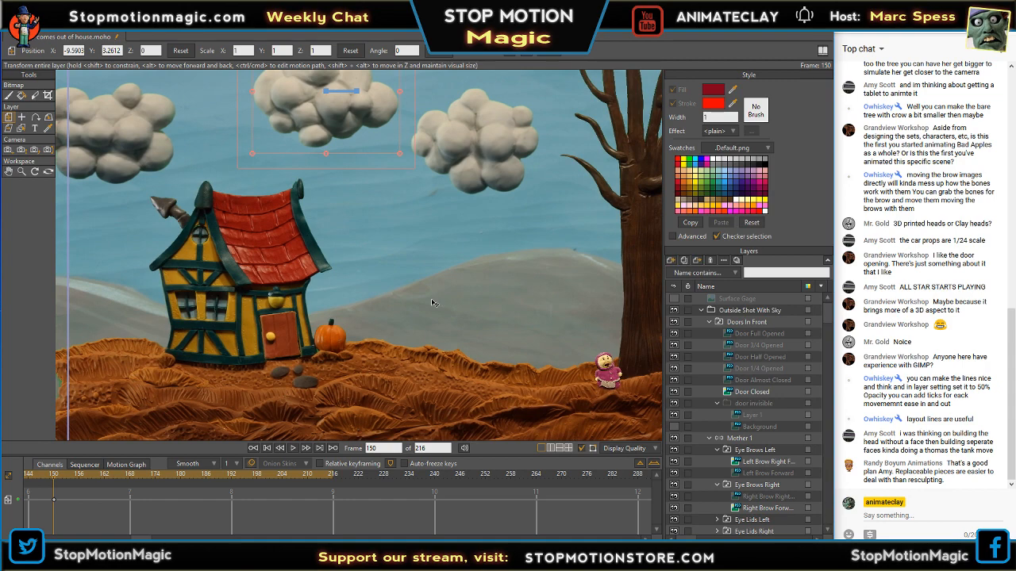
scroll(432, 302, up, 2)
scroll(433, 303, down, 2)
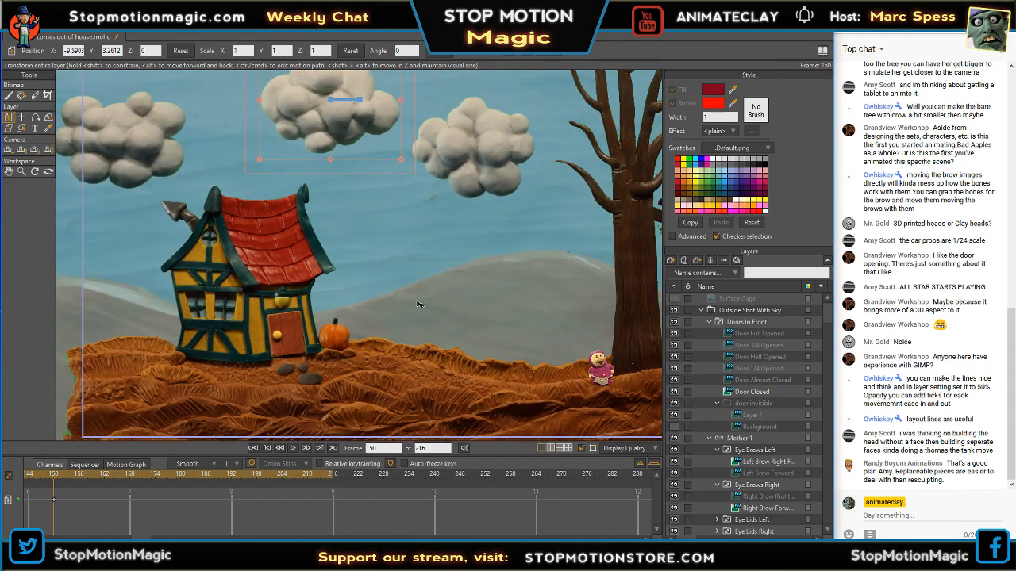
scroll(418, 304, up, 1)
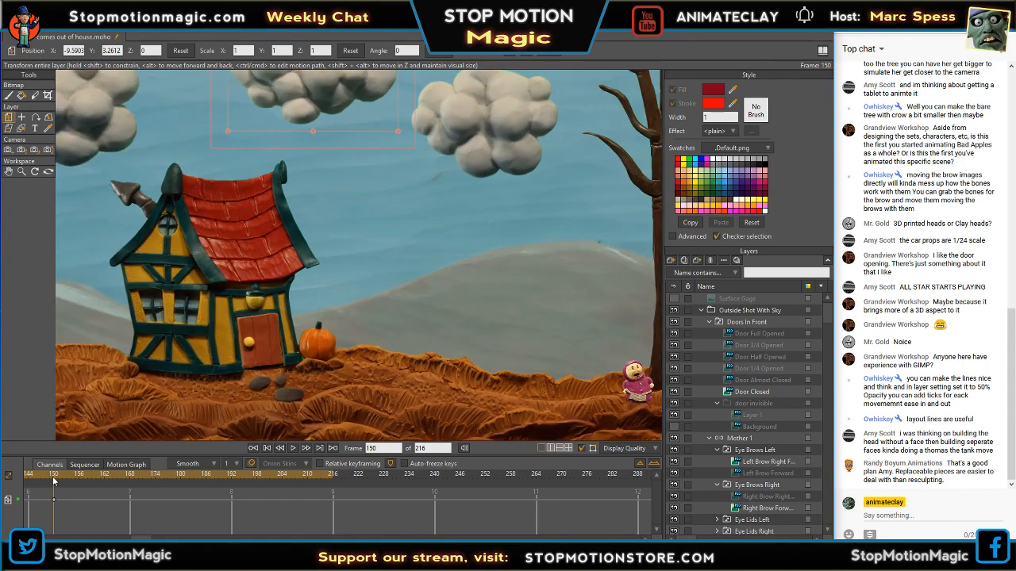
- Play the animation from frame 0 twice to review the cloud drift with the house in close-up
drag(55, 481, 1, 456)
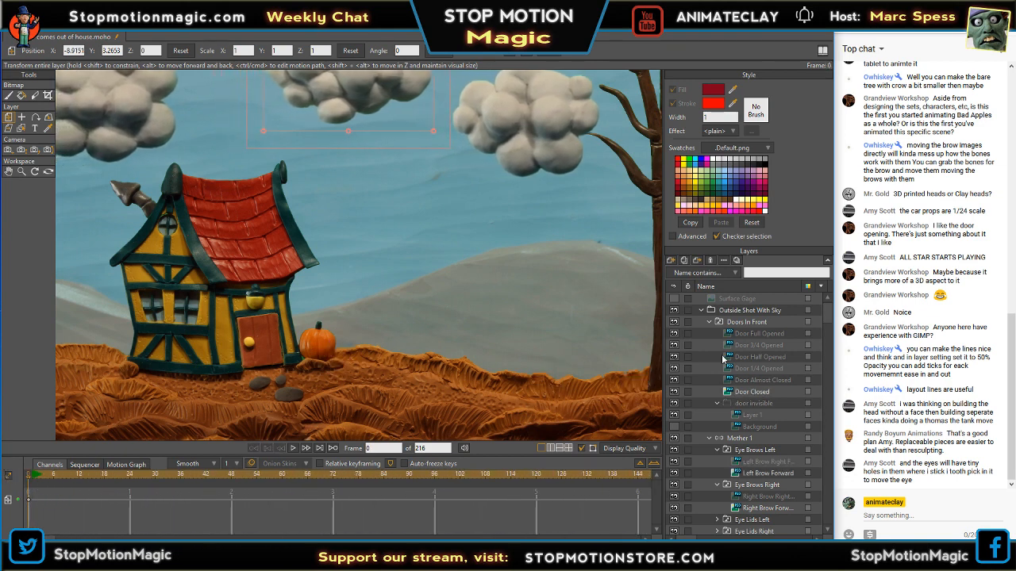
click(291, 450)
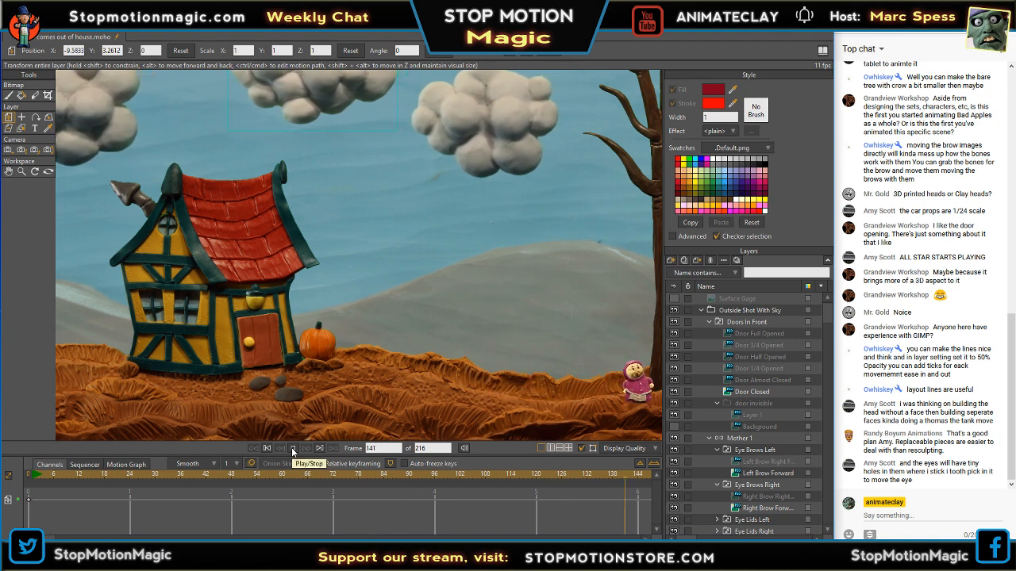
click(292, 450)
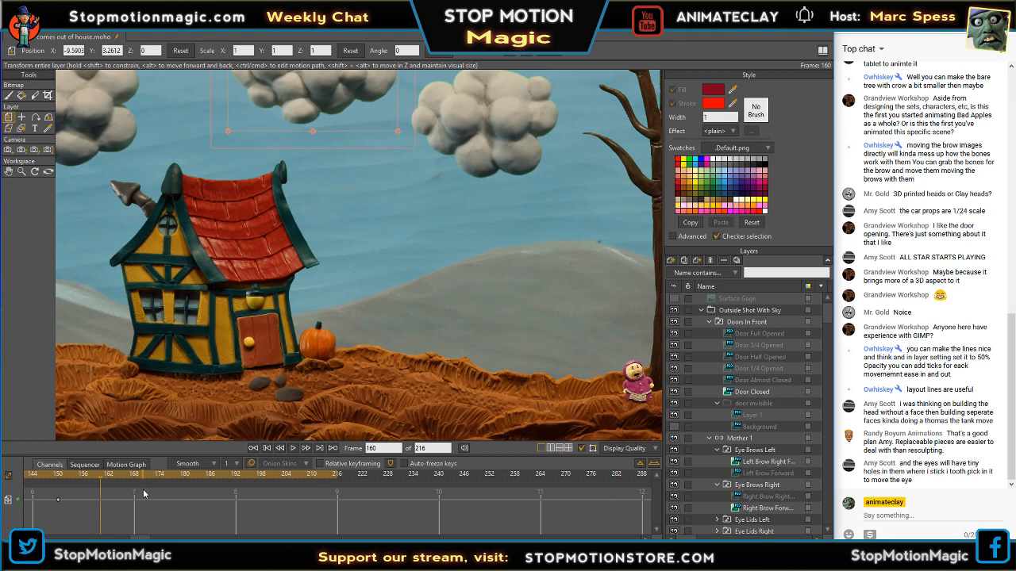
click(36, 480)
drag(37, 481, 1, 465)
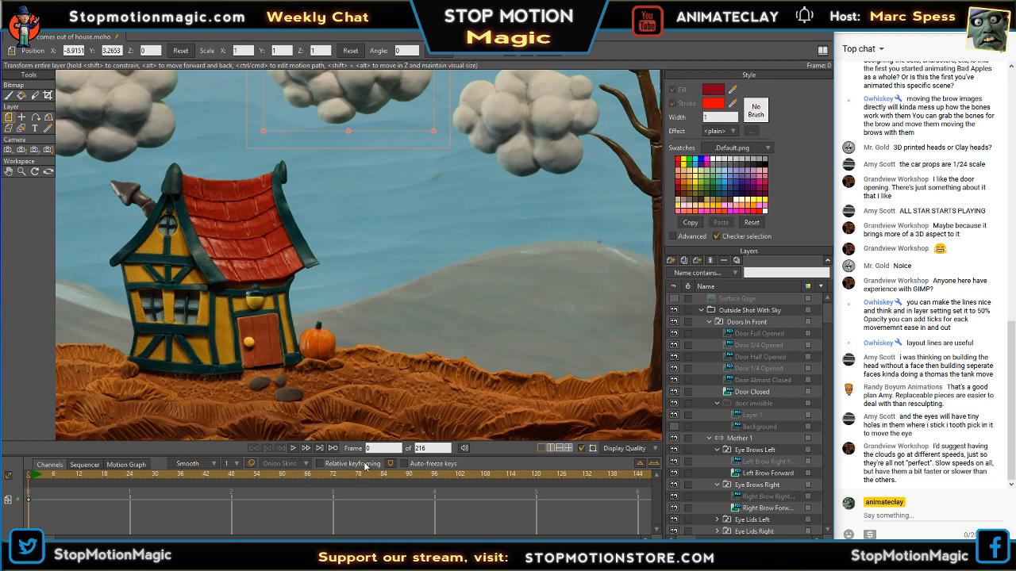
click(293, 449)
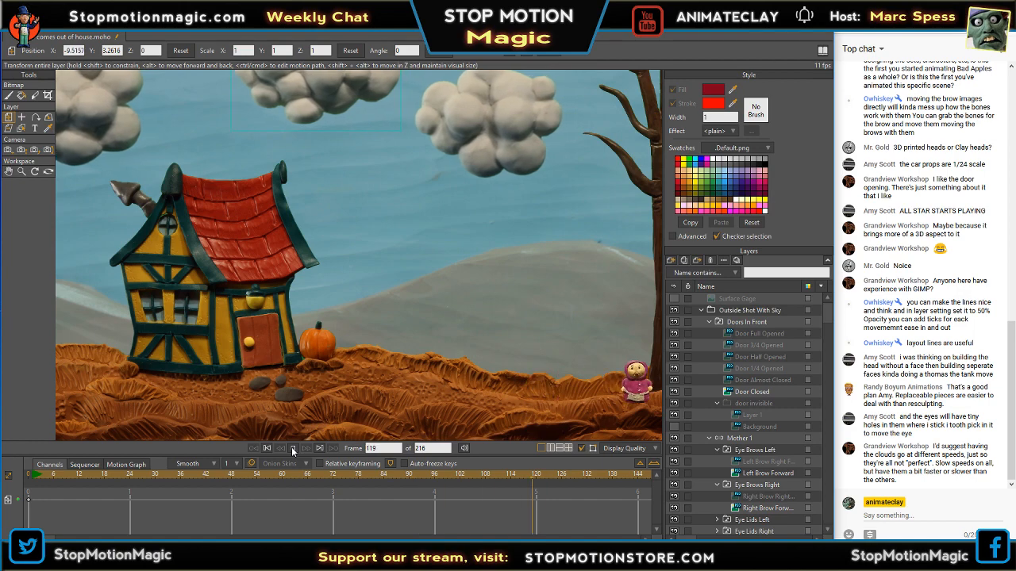
click(293, 450)
- Delete the Surface Gage layer from the project
scroll(527, 238, down, 2)
drag(520, 292, 419, 290)
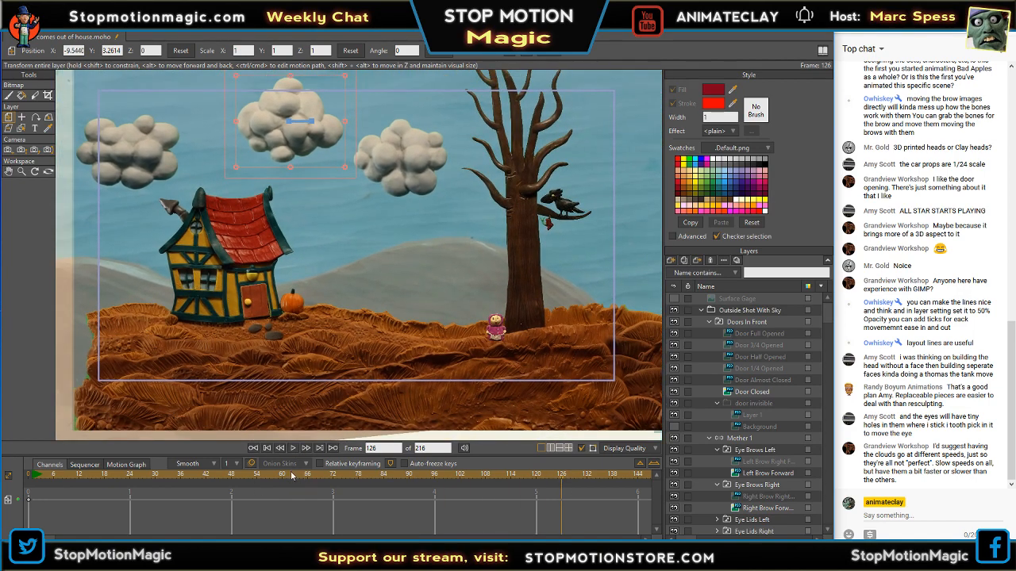
click(751, 299)
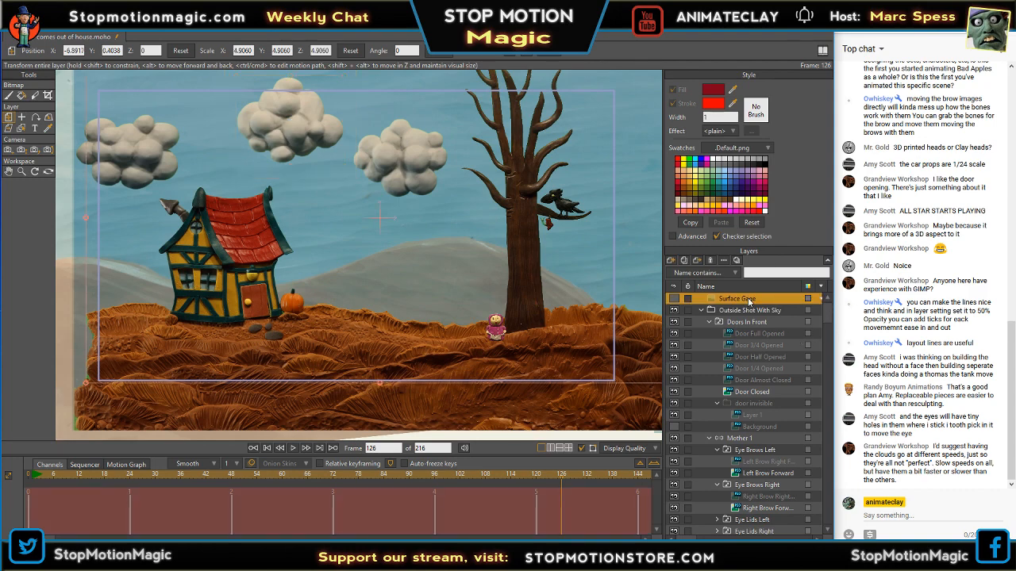
right_click(749, 302)
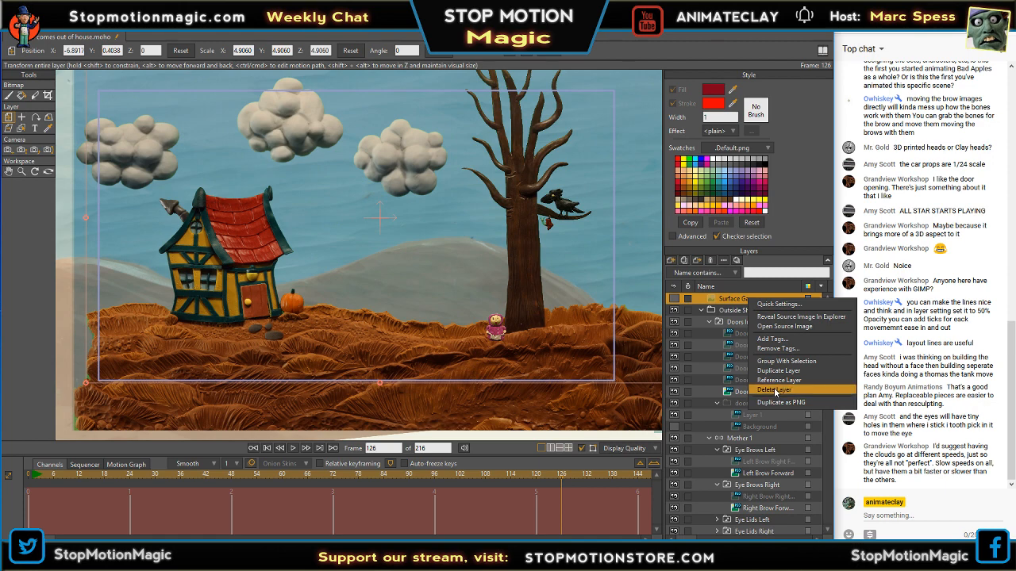
click(775, 391)
- Inspect the clouds, tree and mother at different zoom levels while scrubbing the timeline back to frame 107 and forward to frame 144
drag(391, 260, 409, 300)
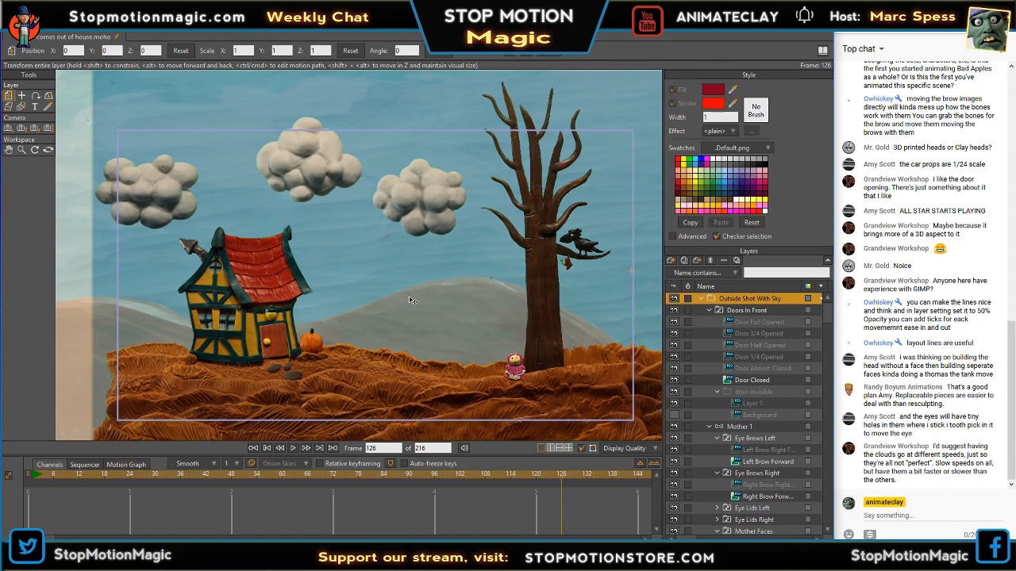
scroll(412, 219, up, 3)
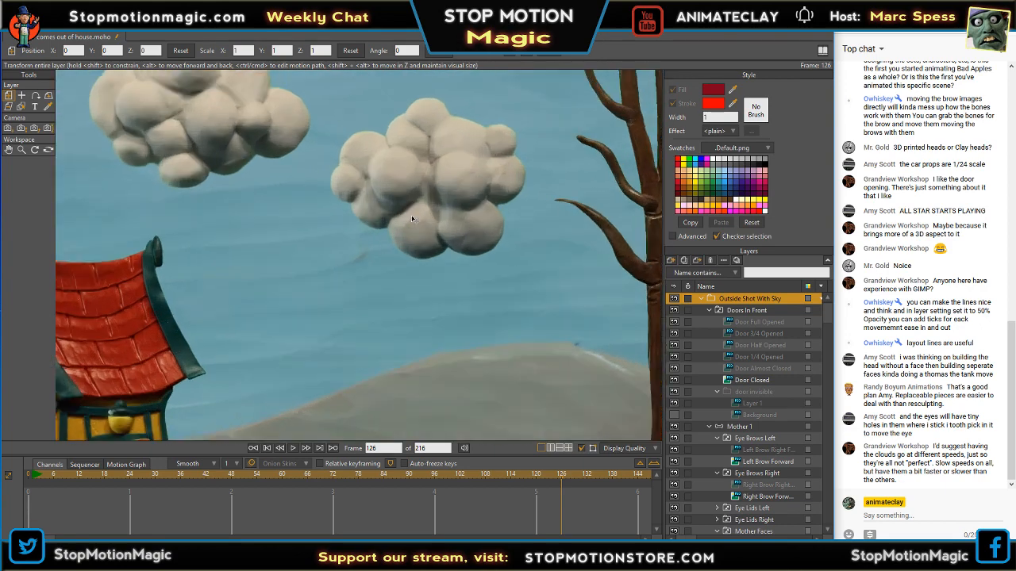
scroll(407, 222, down, 5)
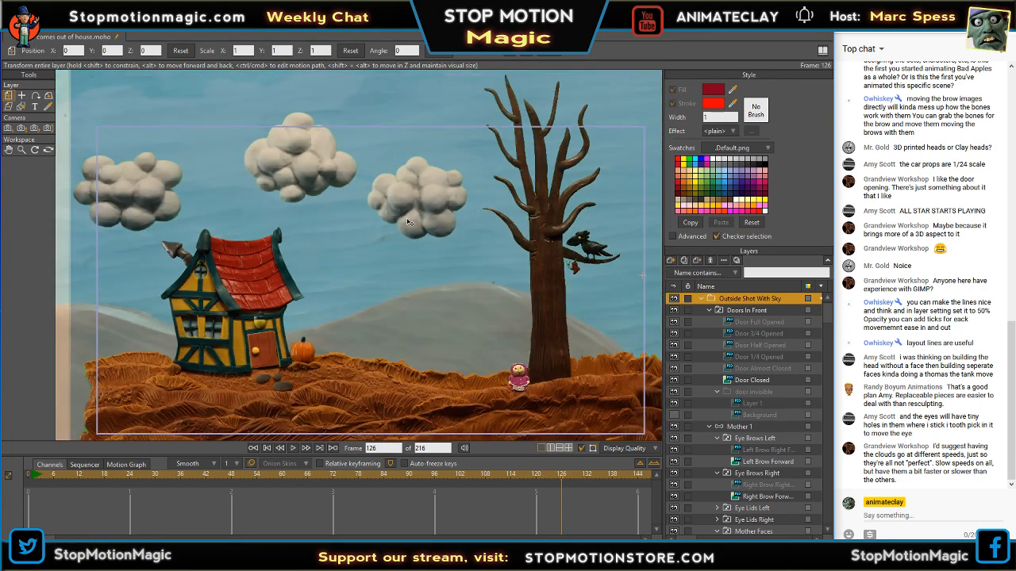
mouse_move(392, 284)
mouse_down()
mouse_move(391, 259)
mouse_move(389, 270)
mouse_up()
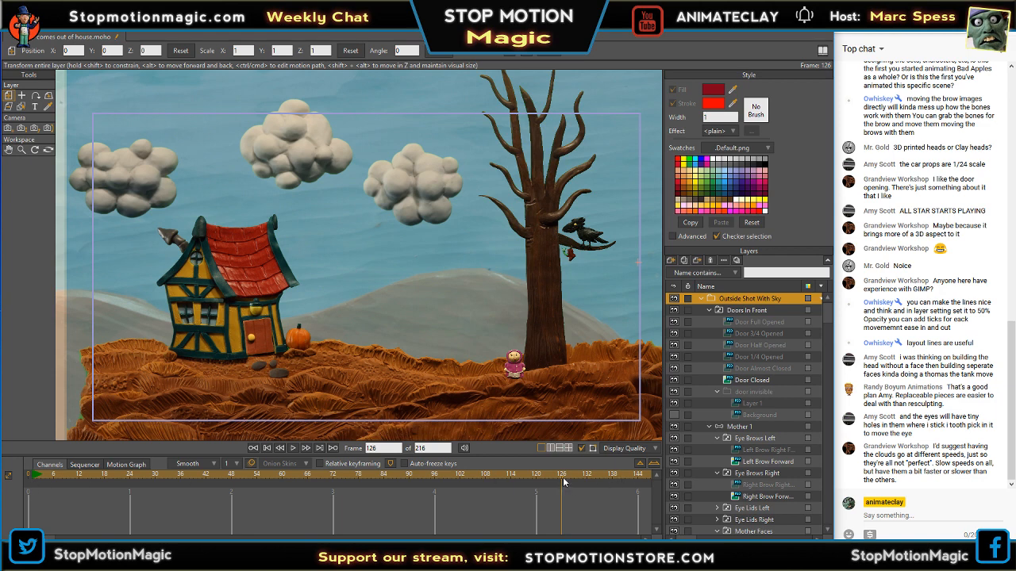
drag(561, 478, 482, 487)
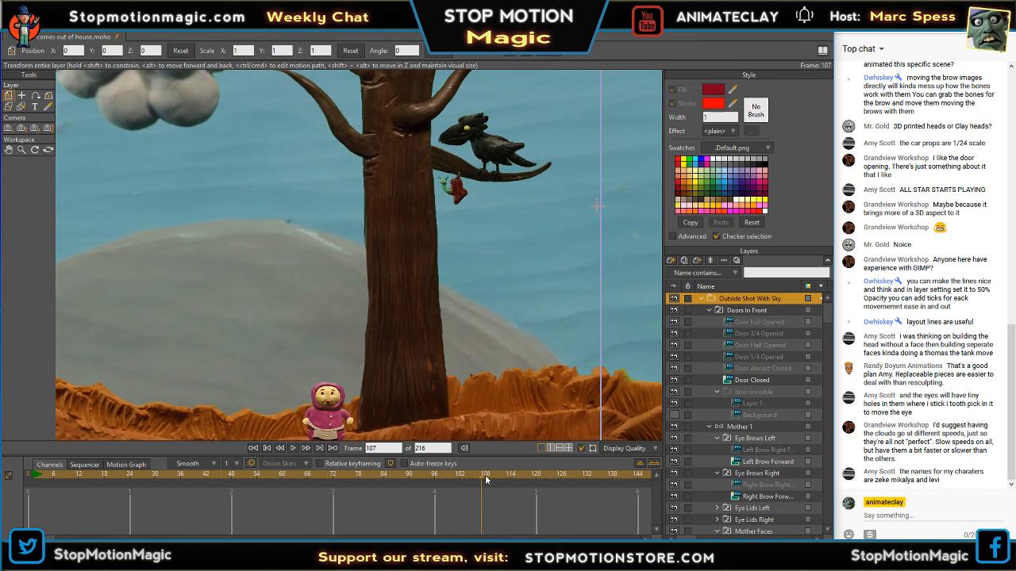
drag(480, 480, 609, 480)
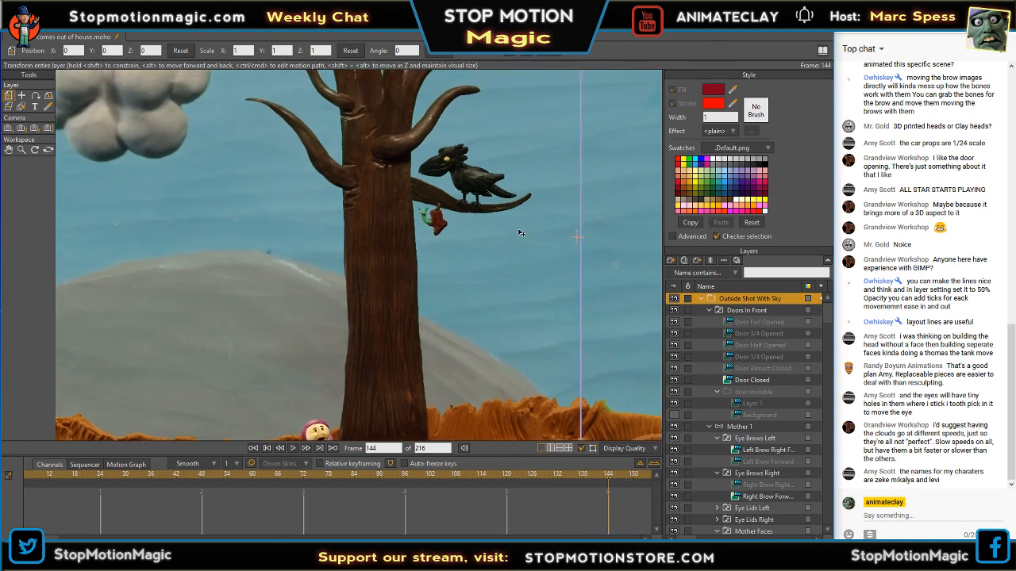
drag(520, 232, 554, 190)
scroll(496, 247, down, 3)
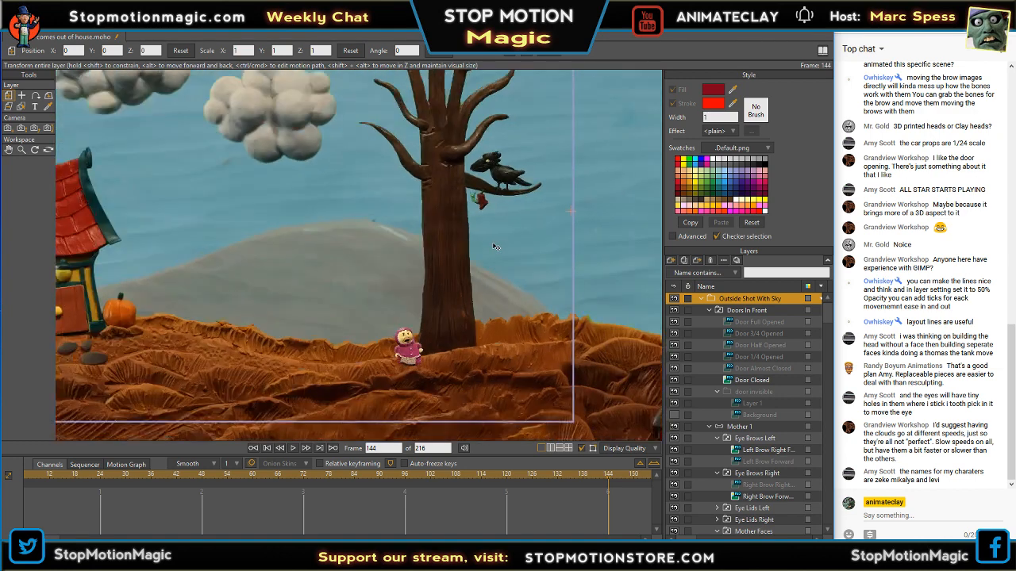
scroll(493, 247, down, 5)
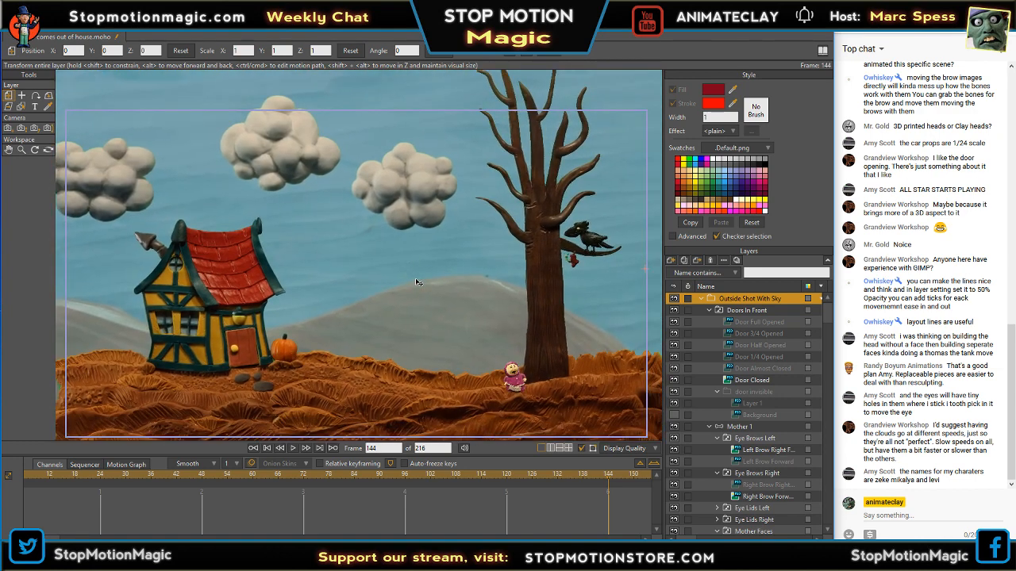
scroll(481, 297, down, 1)
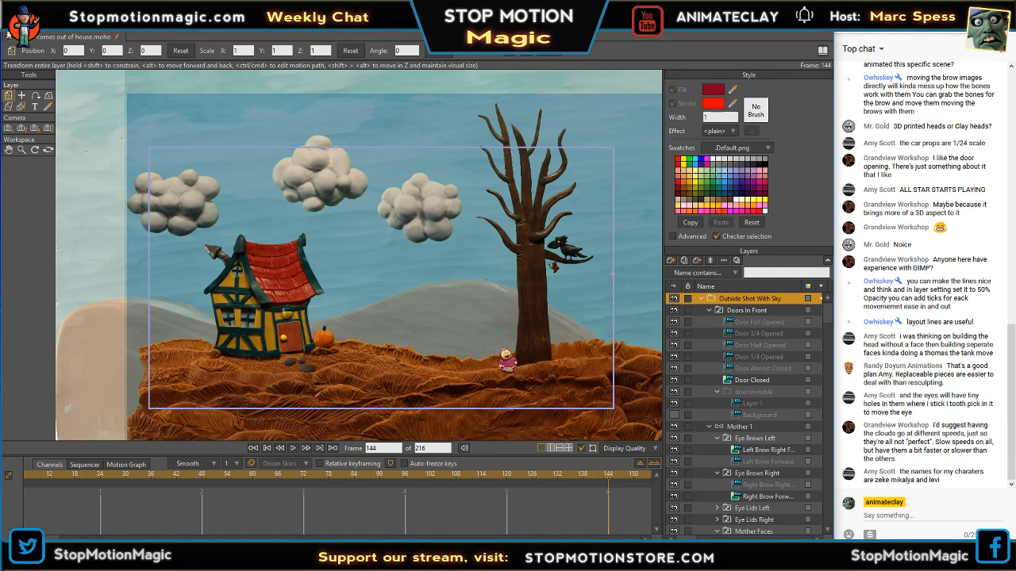
- Save the project under its existing file name
click(8, 33)
click(11, 30)
click(9, 32)
click(8, 33)
click(9, 33)
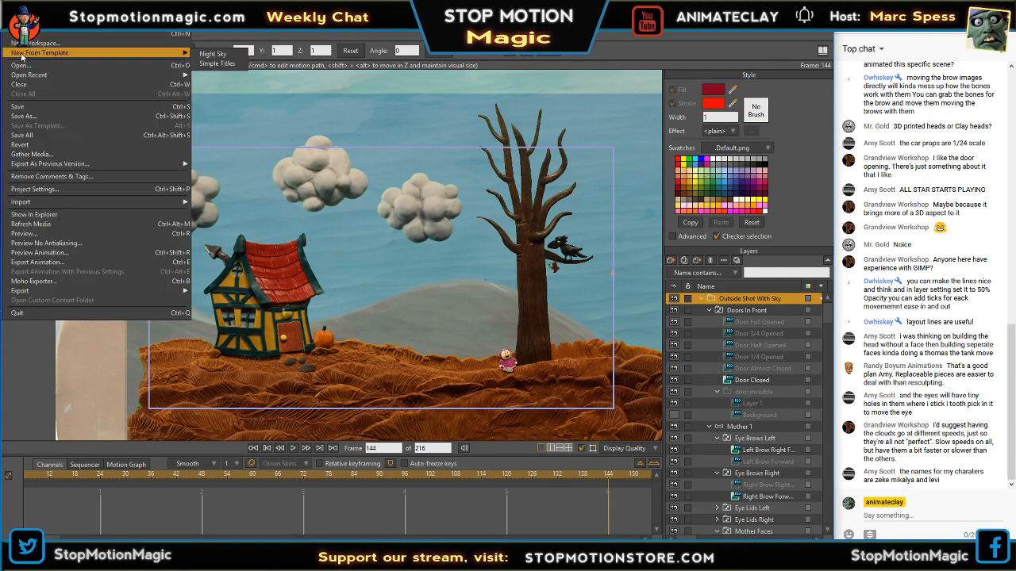
click(20, 108)
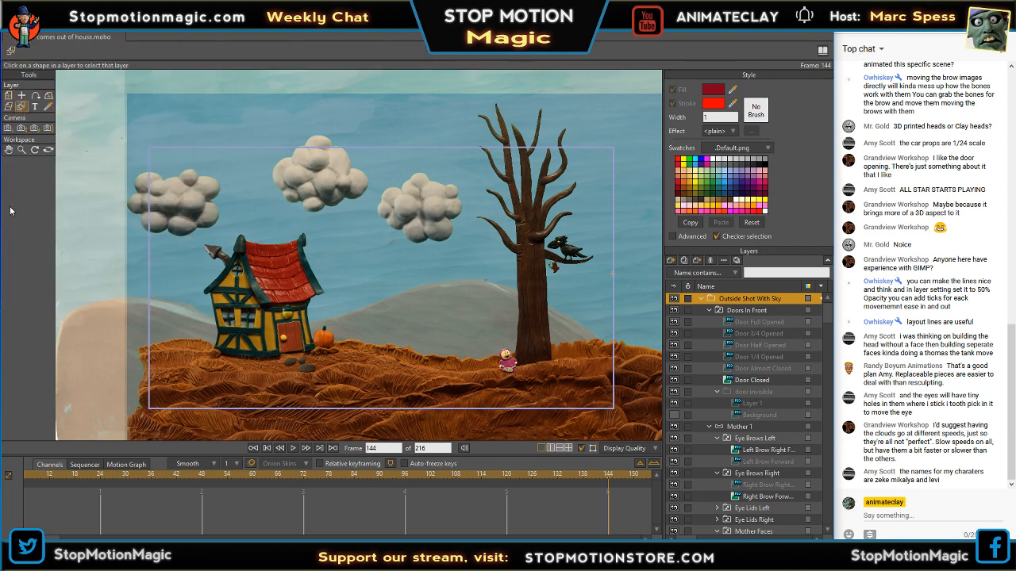
right_click(358, 6)
click(357, 6)
right_click(493, 13)
right_click(514, 10)
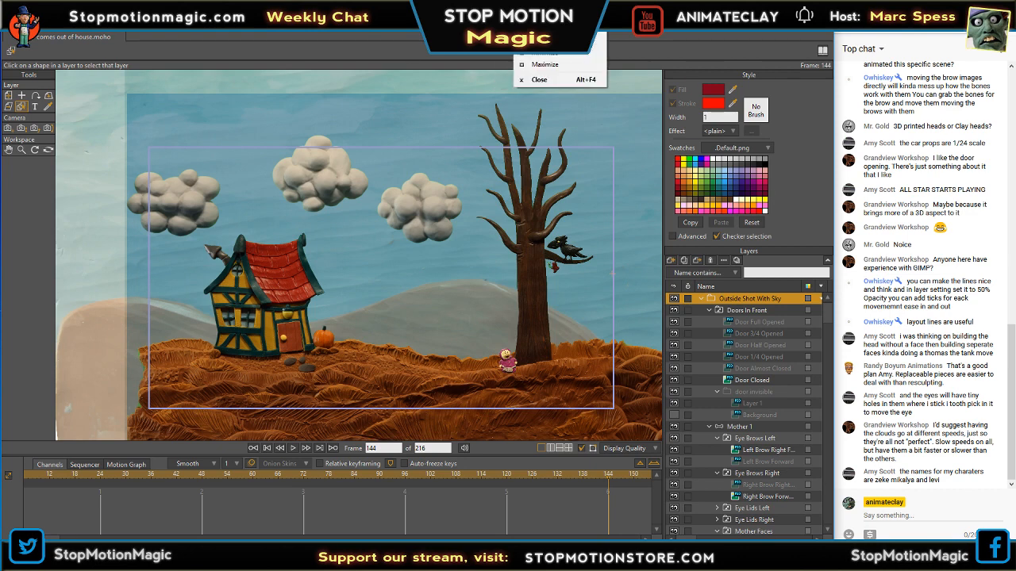
click(515, 10)
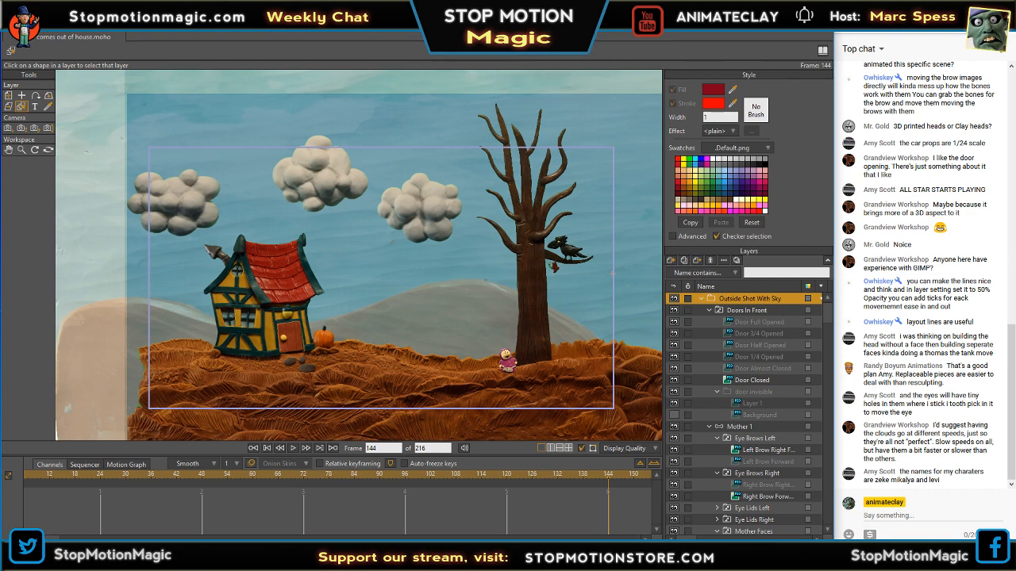
right_click(398, 10)
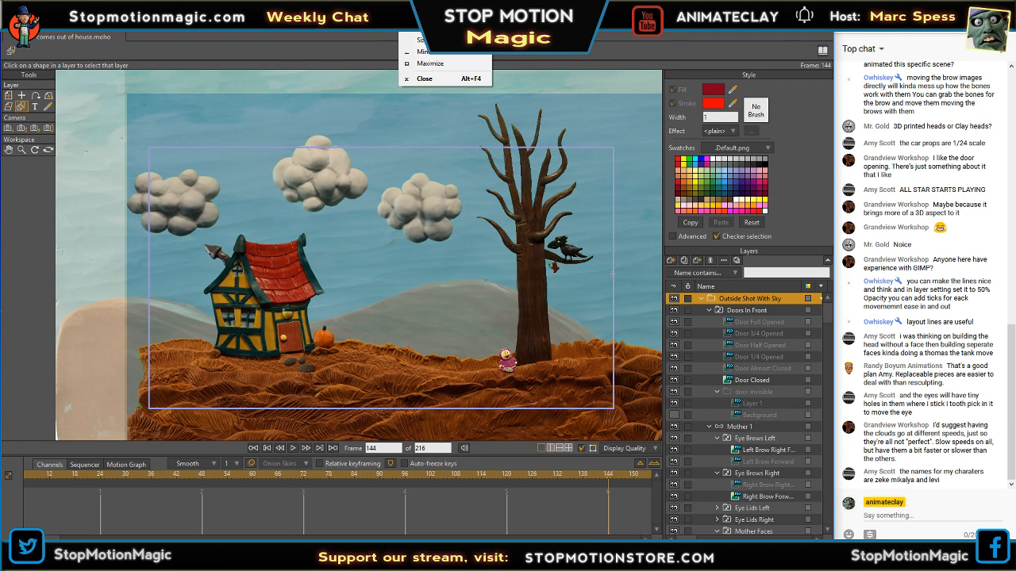
right_click(354, 7)
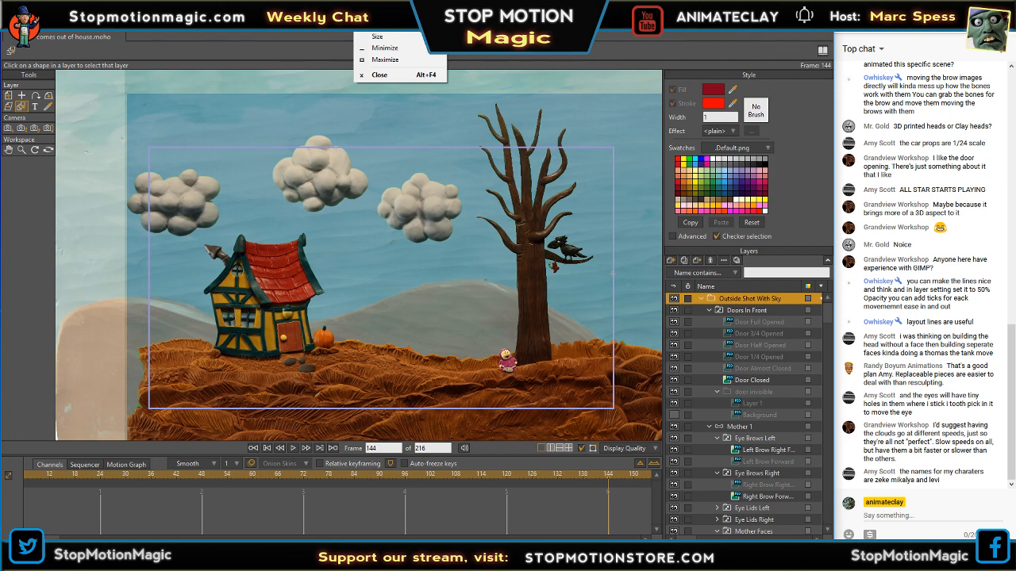
key(Escape)
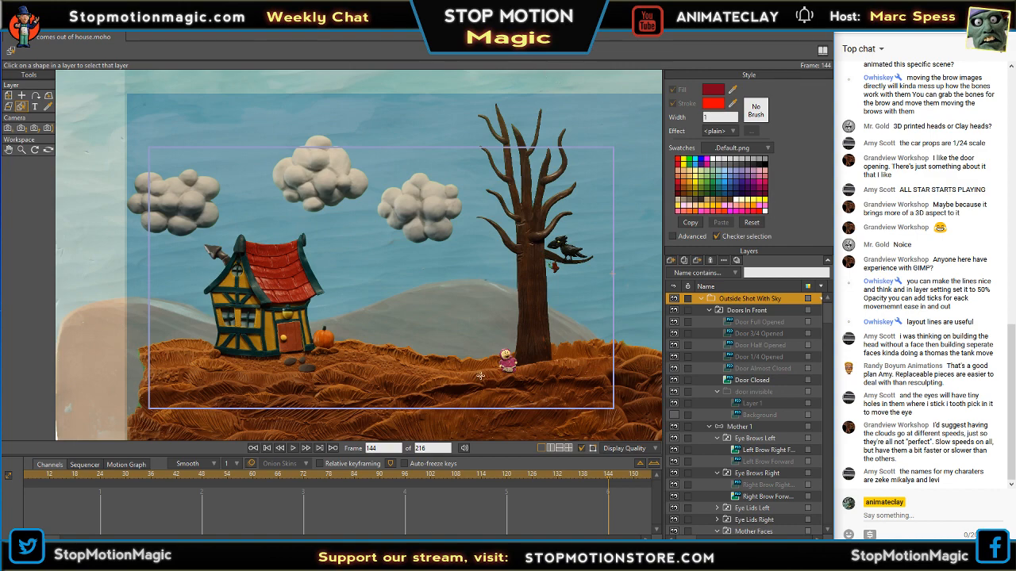
- Play the animation from frame 0 with all three clouds in view, and scrub from the start to frame 159 to check their movement
scroll(480, 375, up, 3)
scroll(496, 349, down, 1)
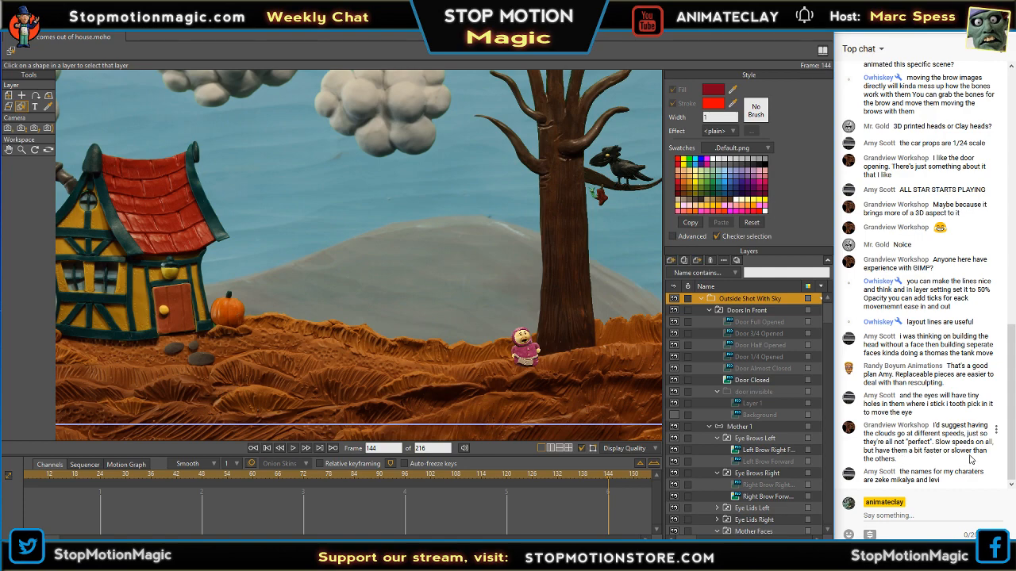
scroll(428, 250, down, 3)
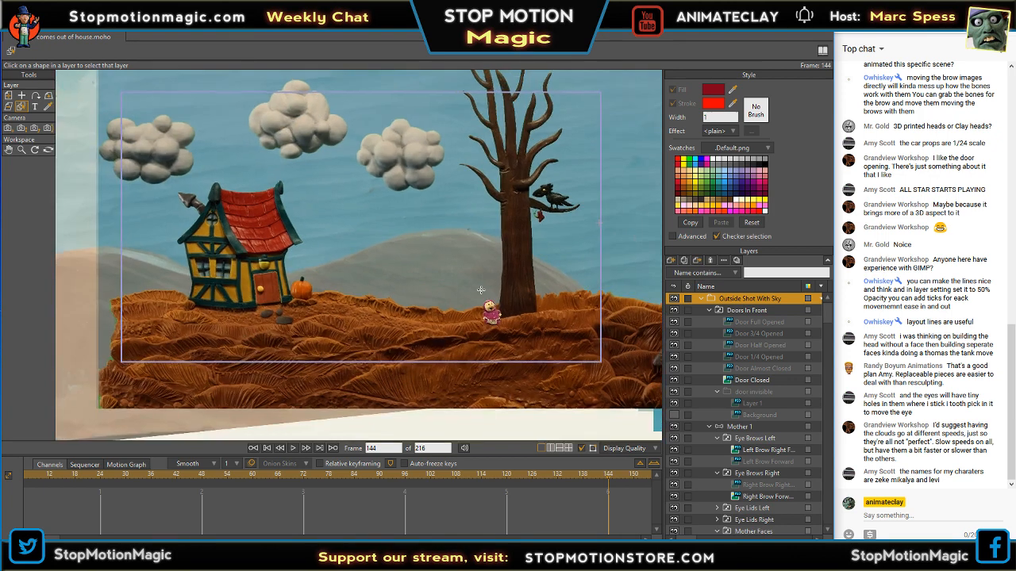
drag(369, 266, 460, 334)
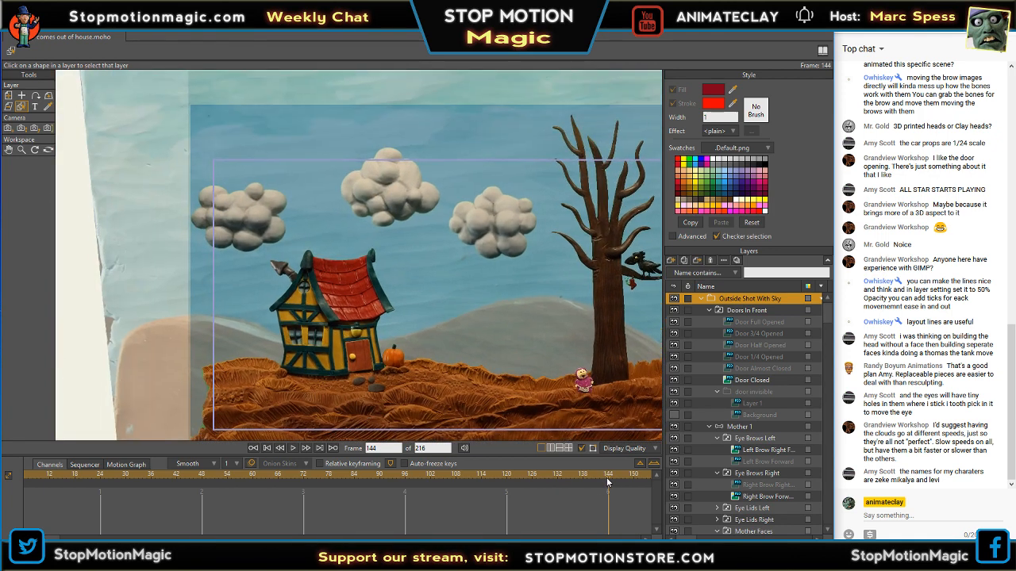
drag(607, 476, 0, 457)
click(292, 448)
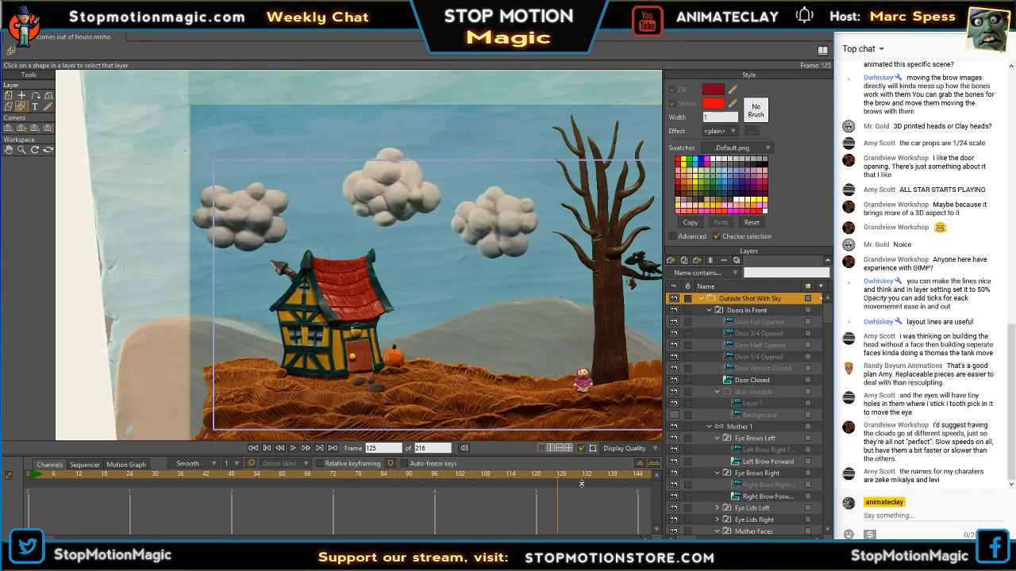
drag(540, 485, 40, 492)
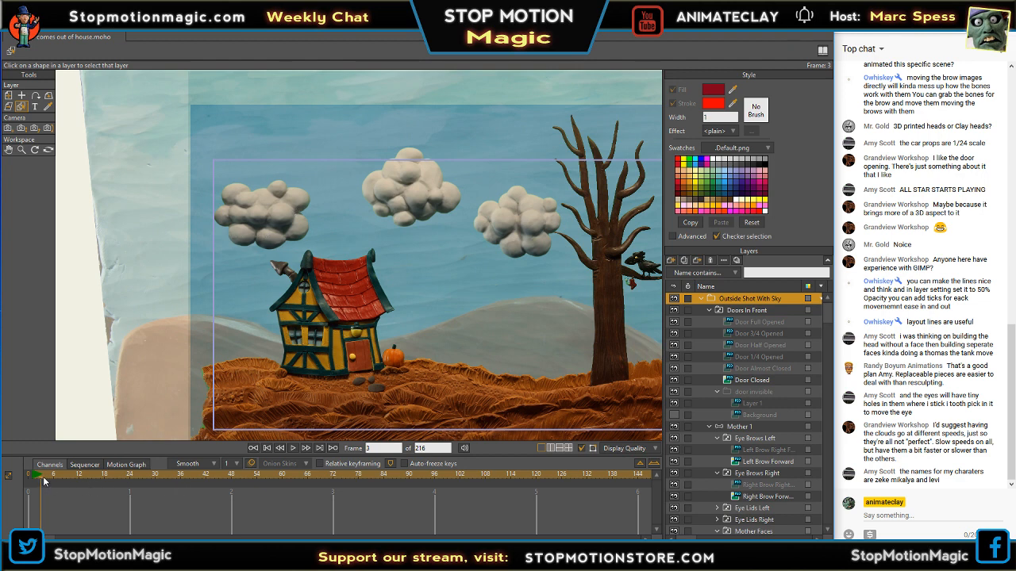
drag(41, 486, 649, 470)
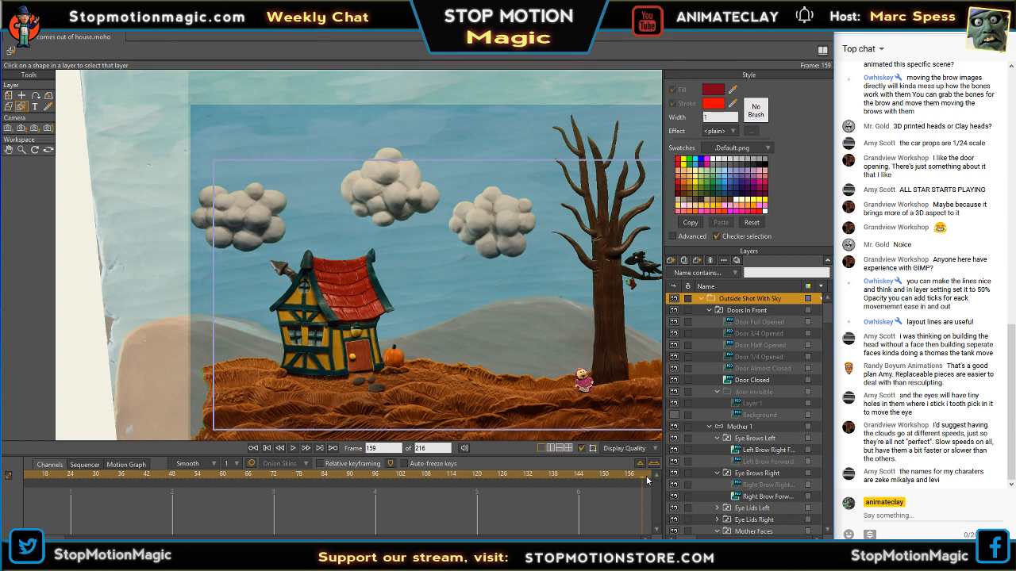
- Examine the crow on the branch and the worm below it in close-up at frame 159
scroll(456, 285, up, 4)
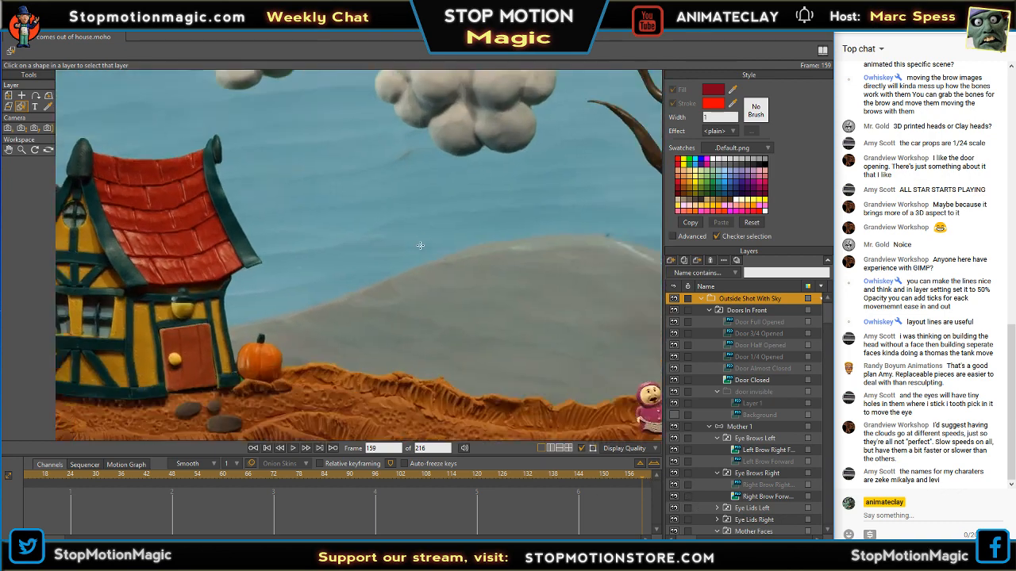
scroll(420, 246, down, 3)
scroll(364, 284, up, 1)
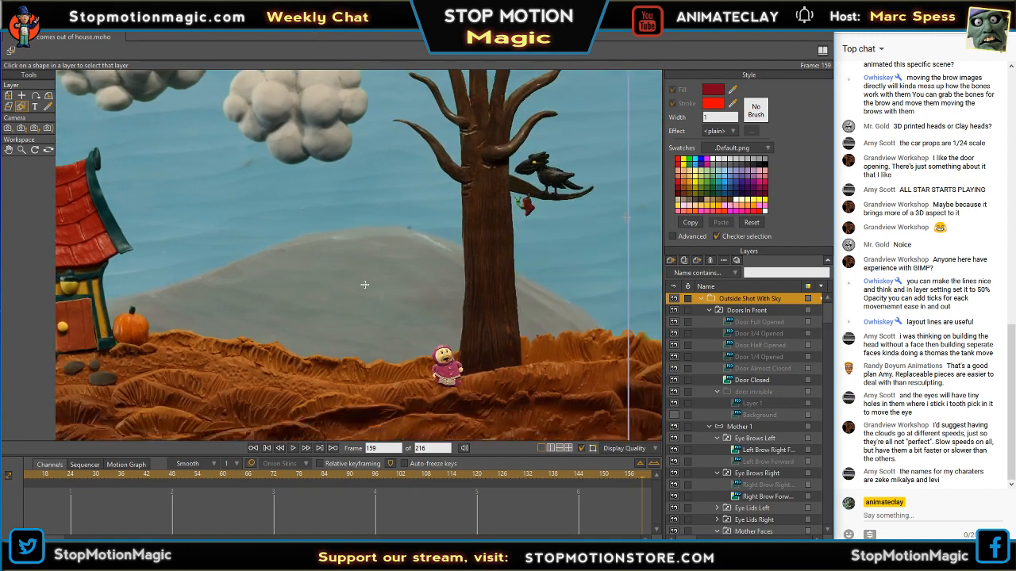
scroll(540, 255, up, 2)
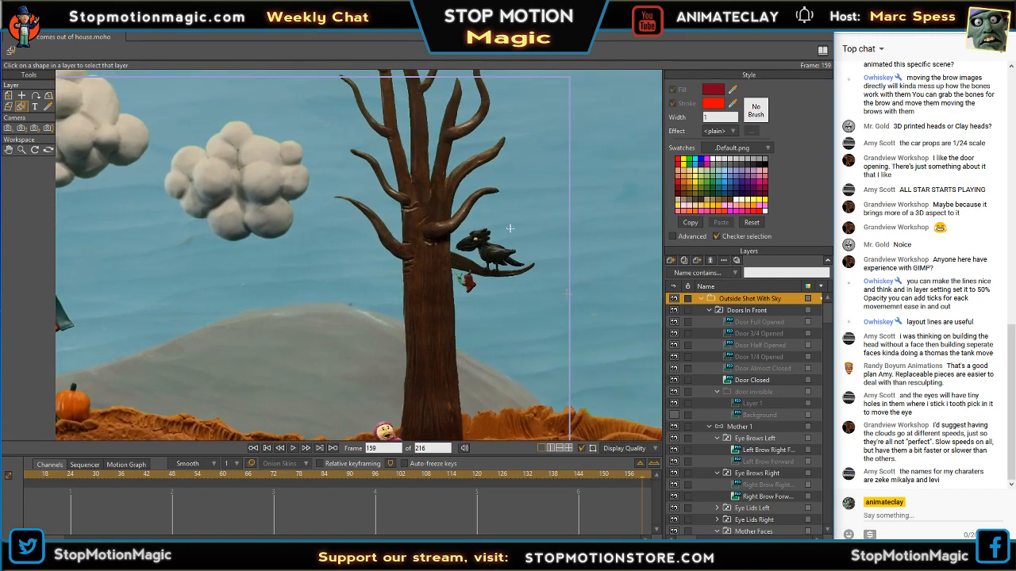
scroll(497, 247, up, 3)
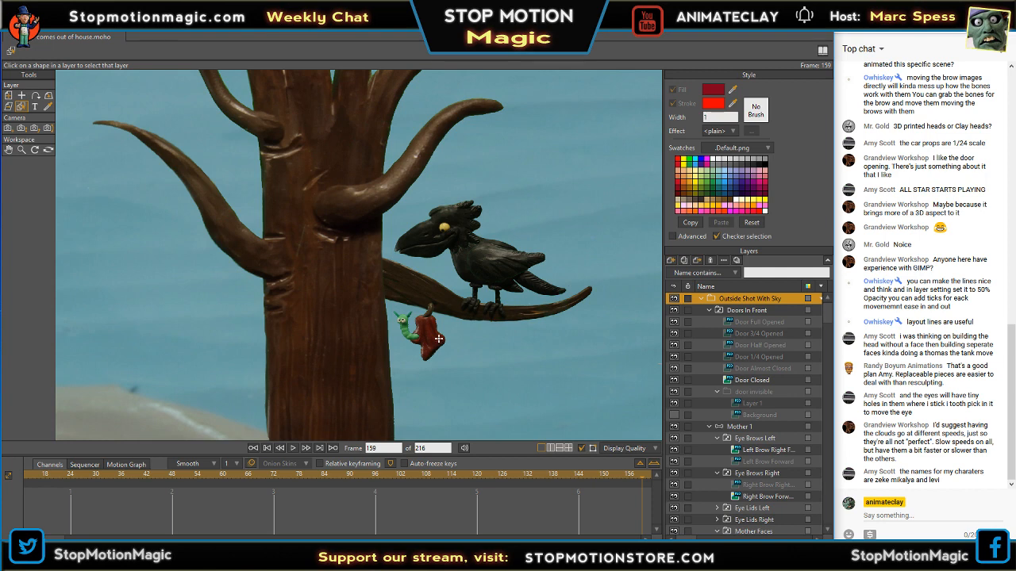
scroll(441, 315, up, 1)
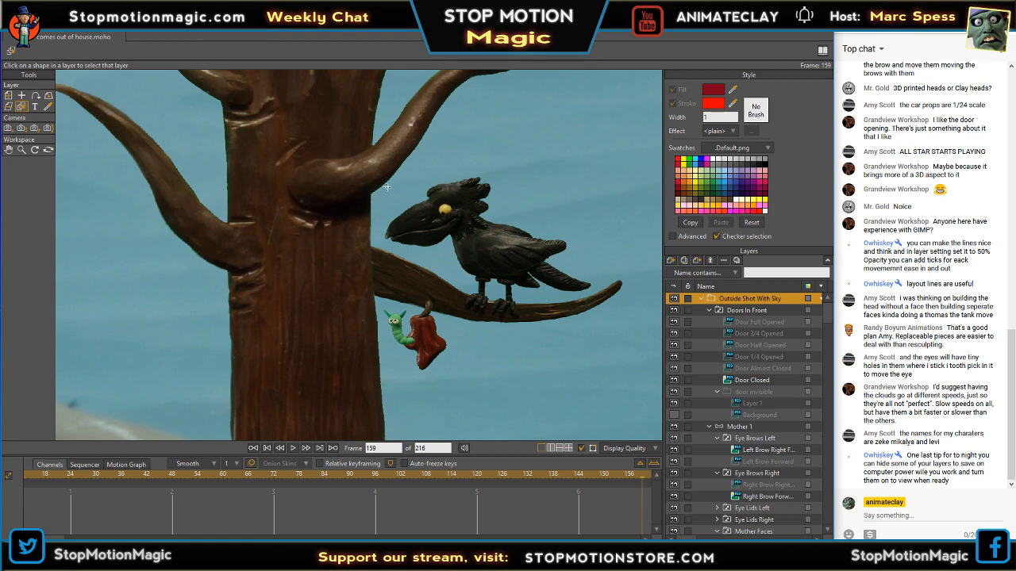
- Examine the crow on the branch and the worm below it at several zoom levels at frame 159
scroll(437, 187, down, 3)
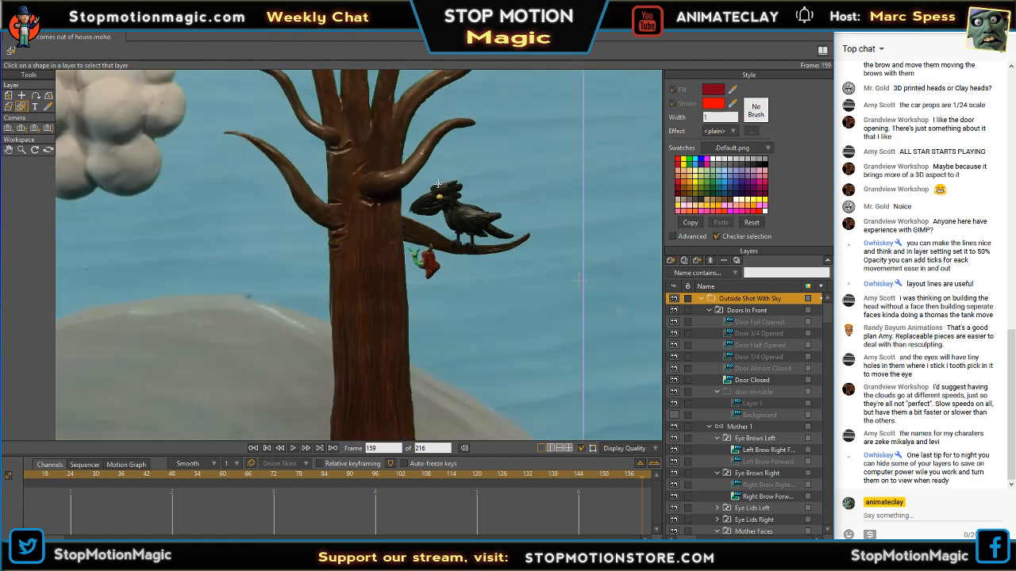
scroll(477, 228, up, 2)
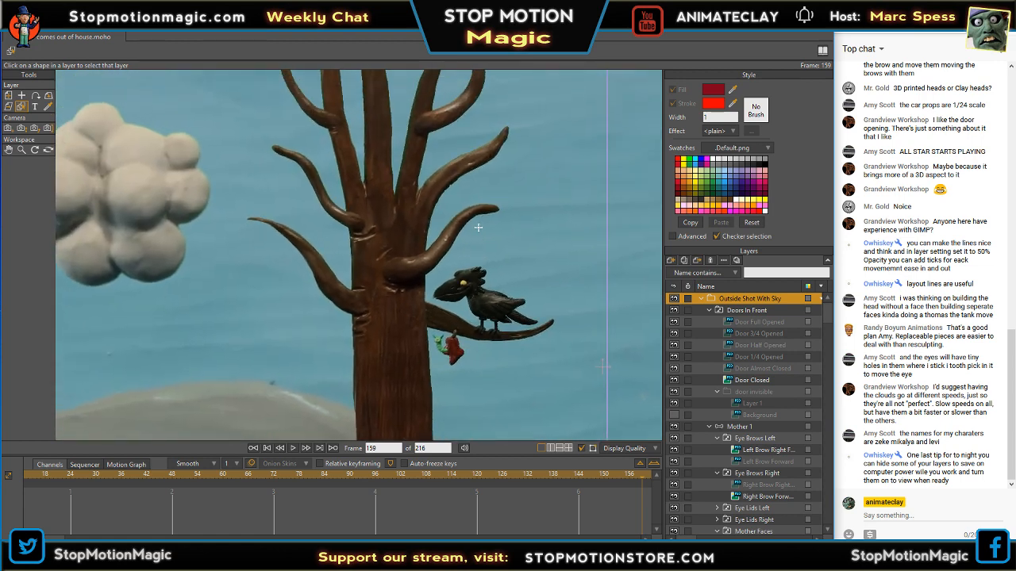
scroll(476, 229, up, 4)
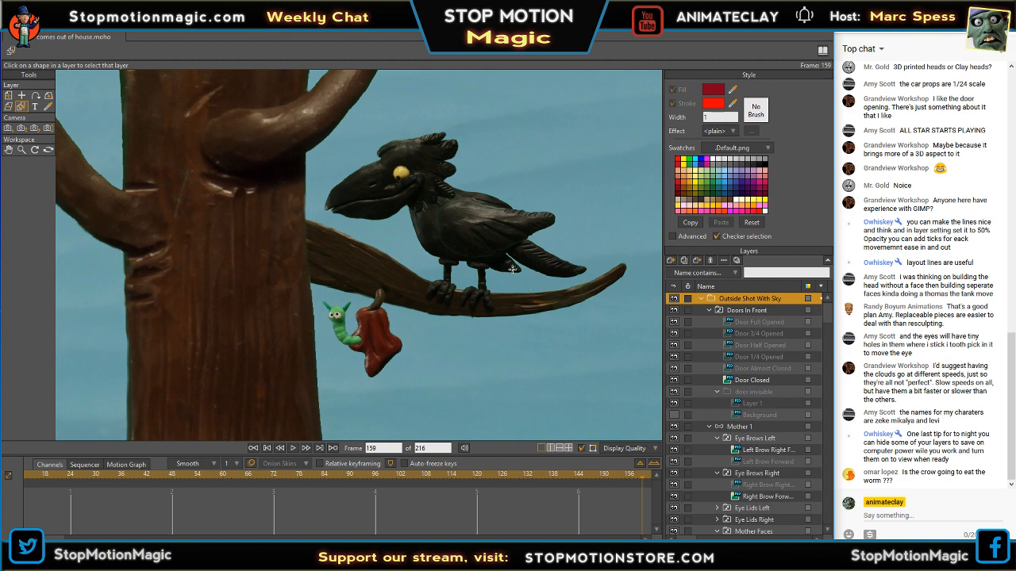
scroll(341, 273, down, 1)
scroll(341, 273, up, 2)
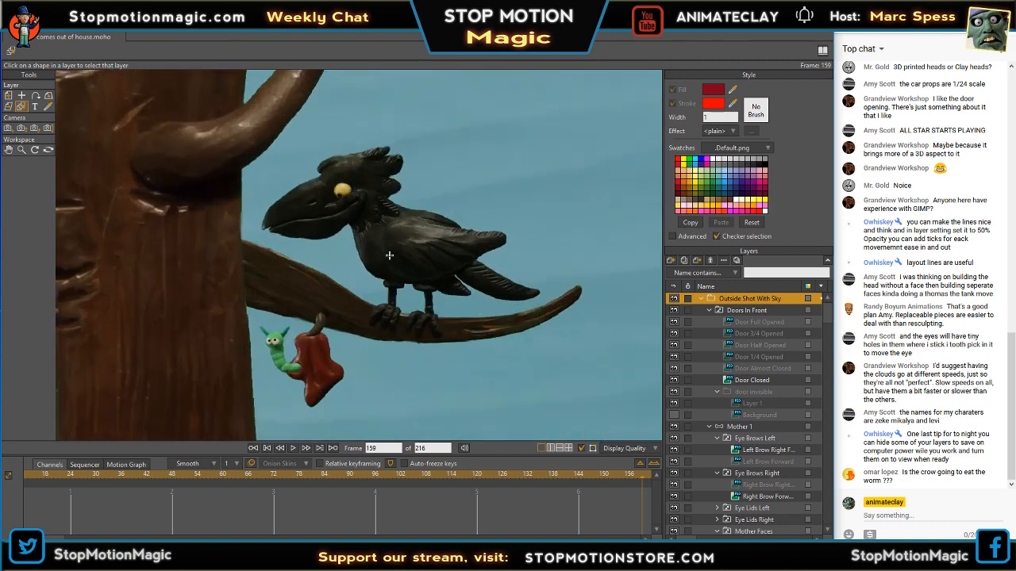
scroll(211, 305, down, 2)
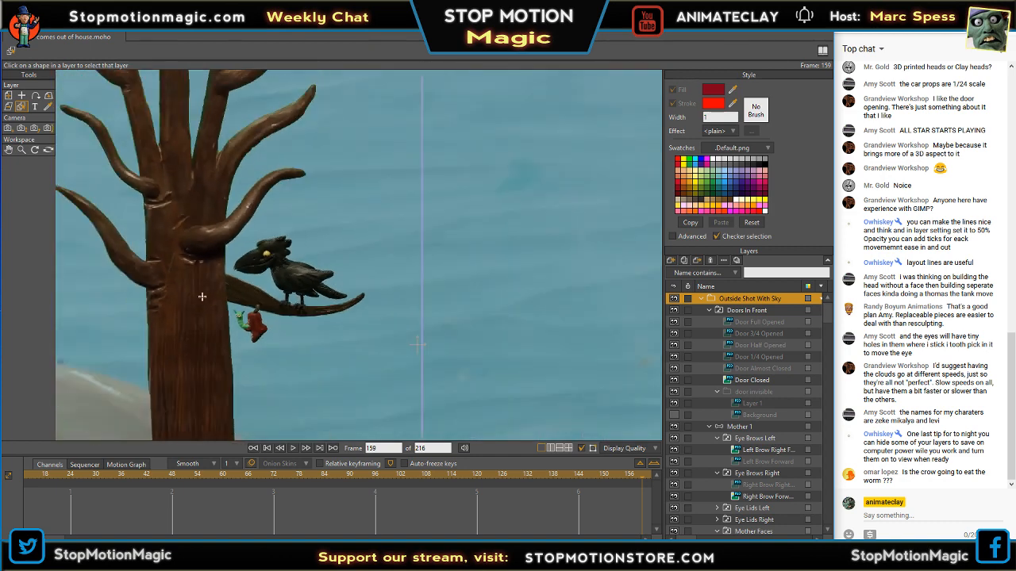
scroll(311, 296, up, 1)
scroll(311, 297, down, 1)
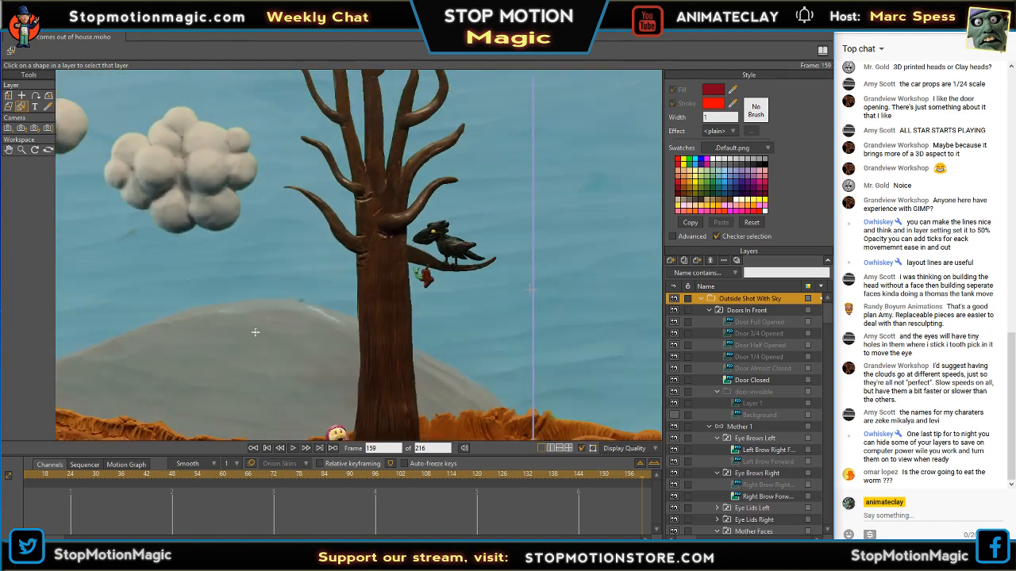
- Scrub the timeline back to frame 59 and forward to frame 139 with the house, clouds and tree in view
scroll(255, 332, down, 3)
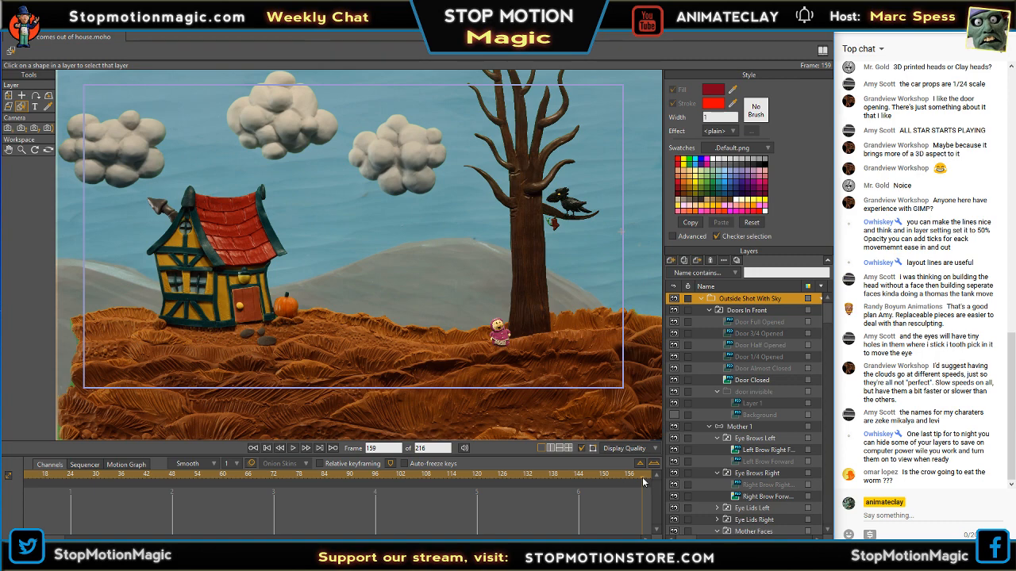
drag(642, 477, 219, 474)
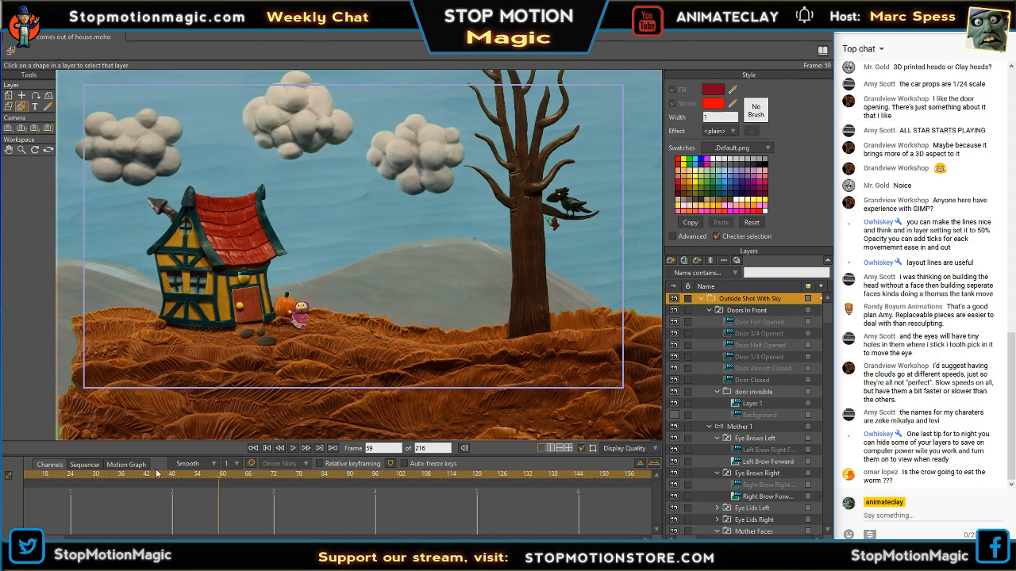
drag(157, 473, 559, 471)
- Inspect the crow, worm and branch in close-up at frame 139, and return to the whole scene
scroll(585, 194, up, 3)
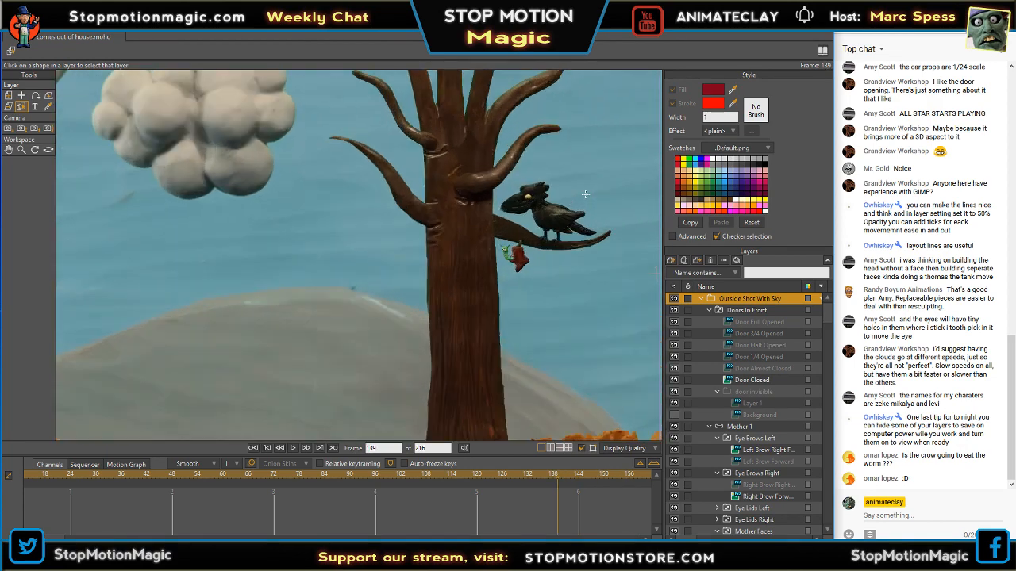
scroll(578, 172, up, 5)
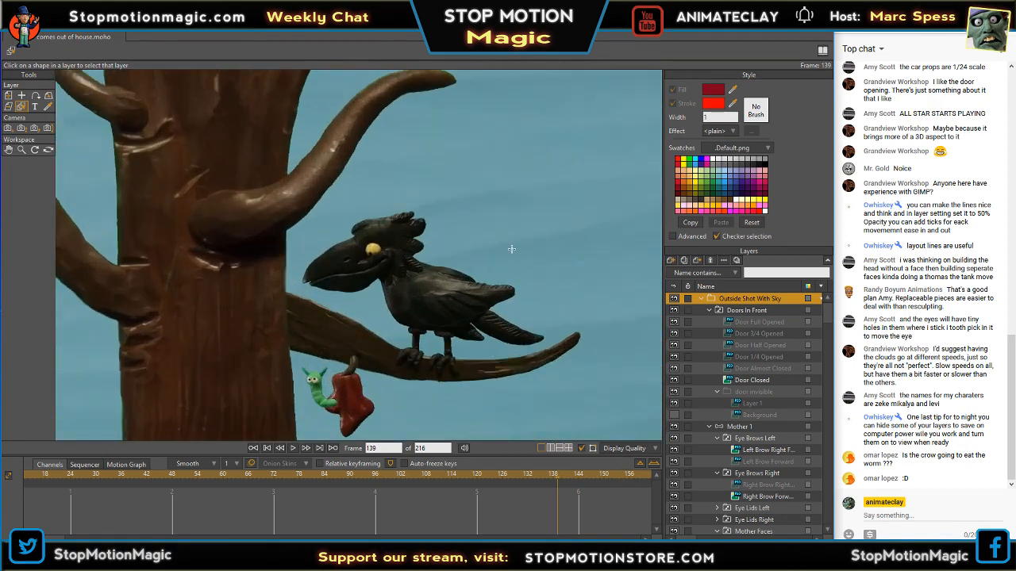
drag(517, 255, 523, 208)
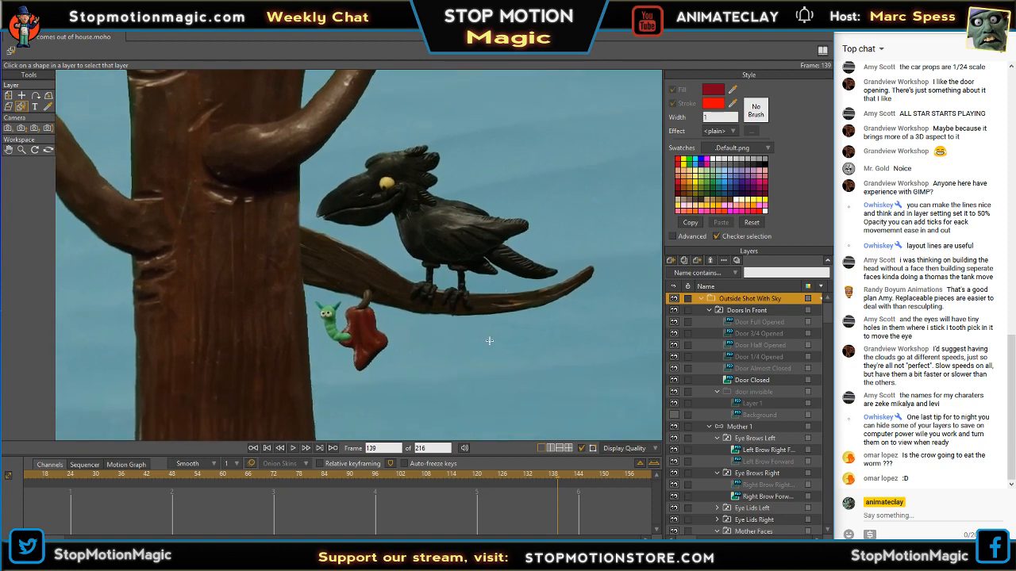
scroll(473, 304, down, 3)
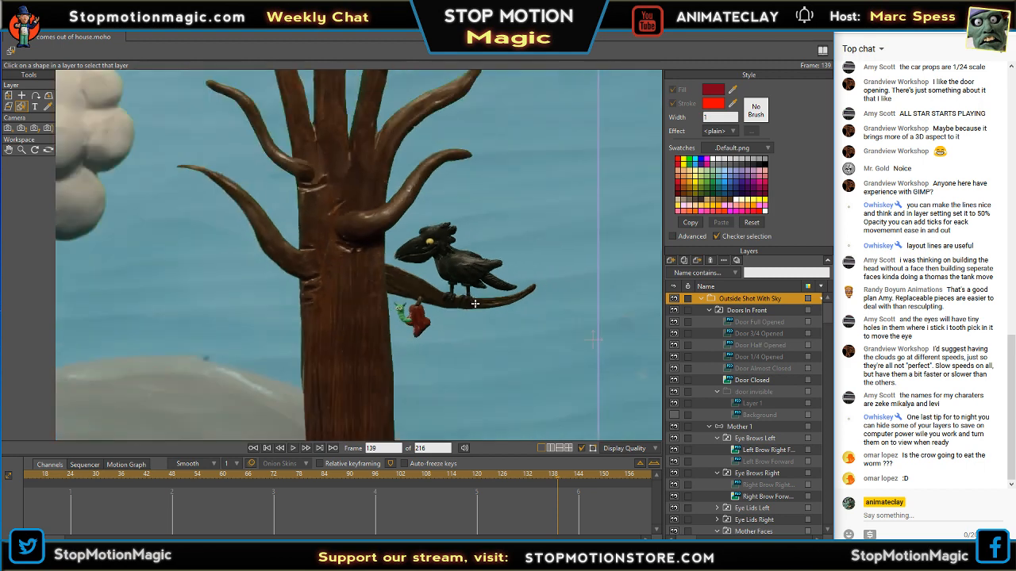
scroll(473, 299, down, 4)
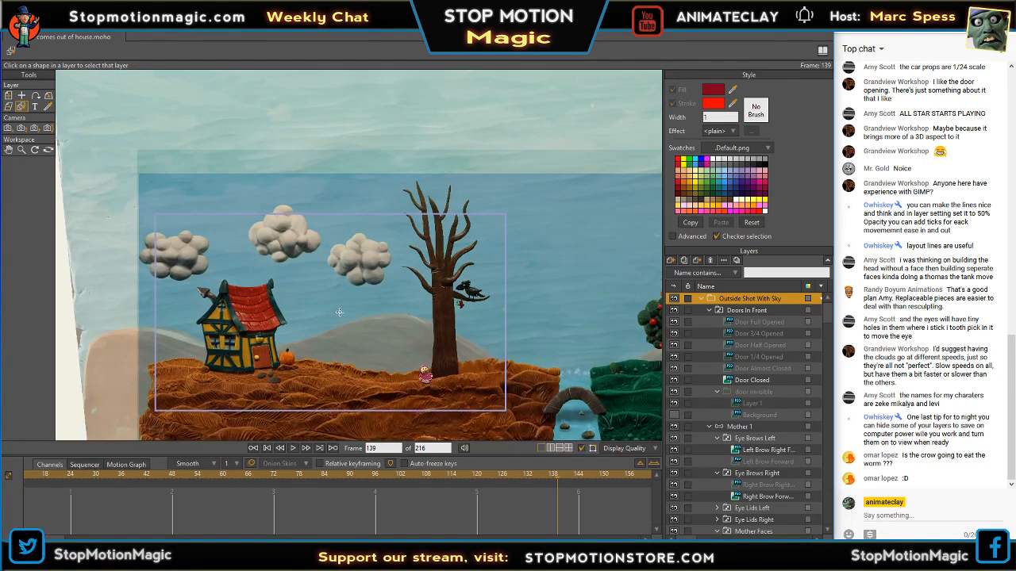
- Save the project under its existing file name with the whole scene in view at frame 139
scroll(386, 283, down, 1)
click(9, 35)
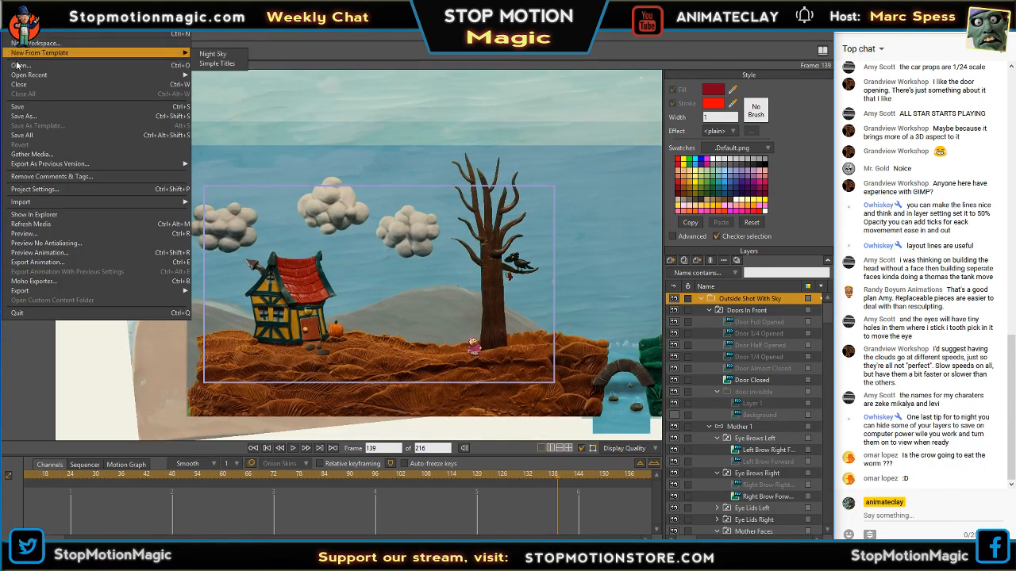
click(19, 108)
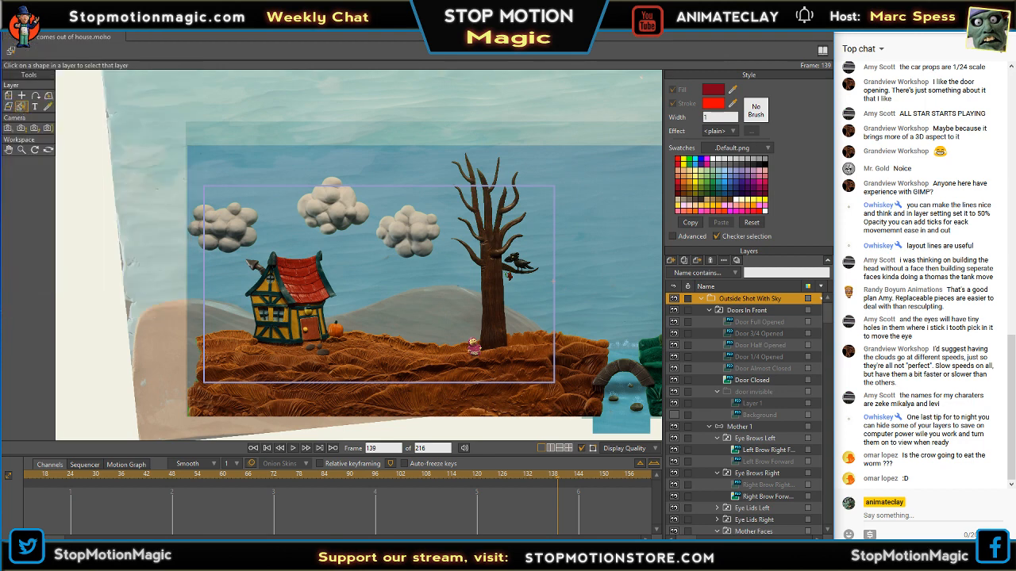
- Switch to the YouTube live stream page in Firefox, and bring up OBS to change the broadcast scene
mouse_move(143, 554)
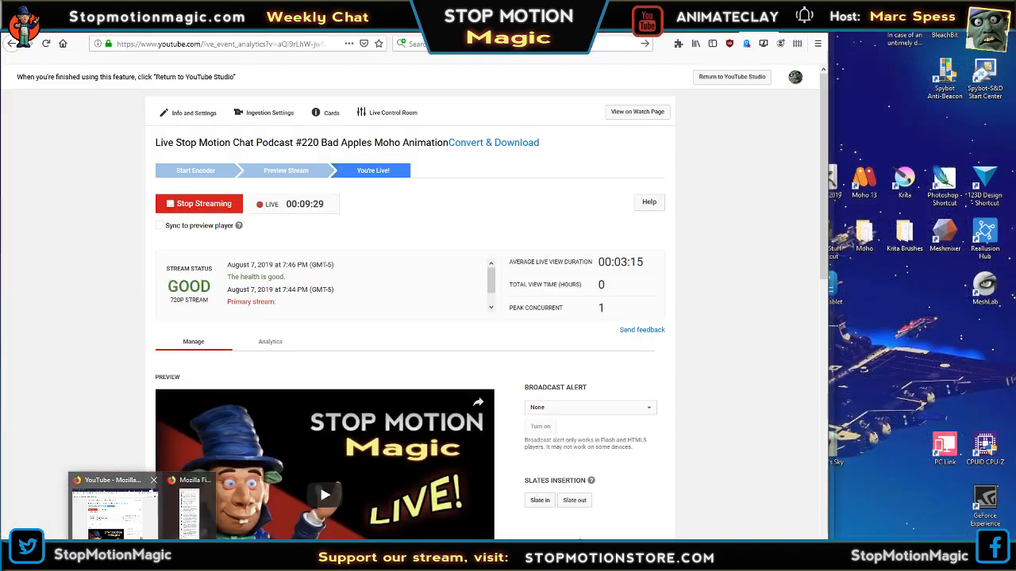
click(116, 510)
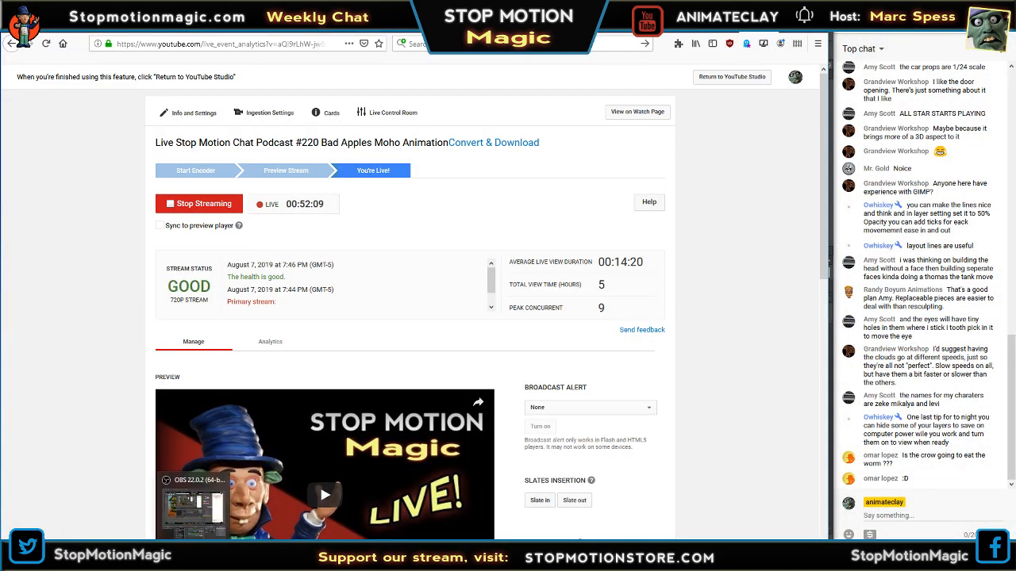
click(195, 554)
click(364, 326)
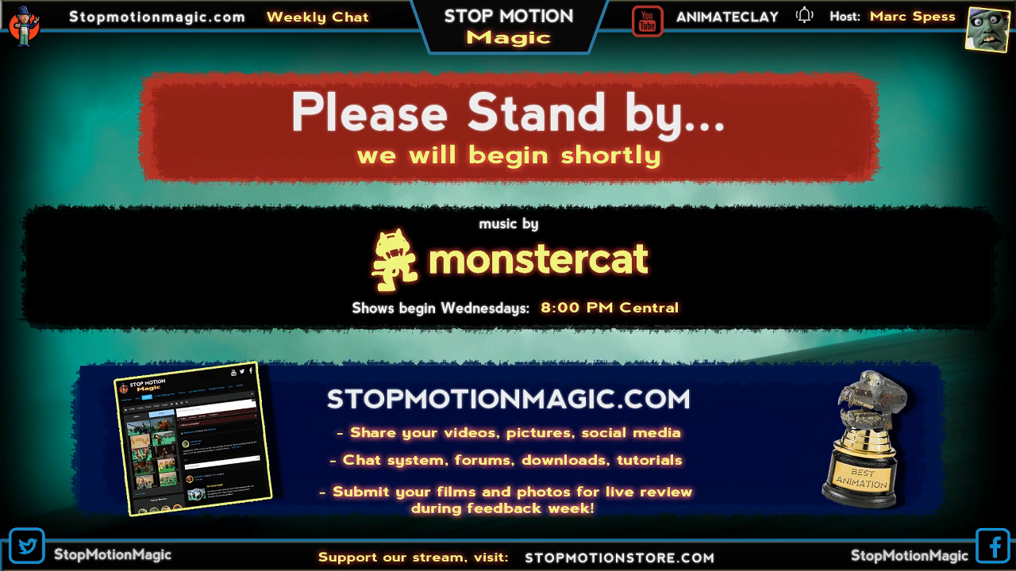
click(365, 326)
- Expand and read the Feedback Week announcement in the animateclay.com network feed, and return to the page's start
click(822, 119)
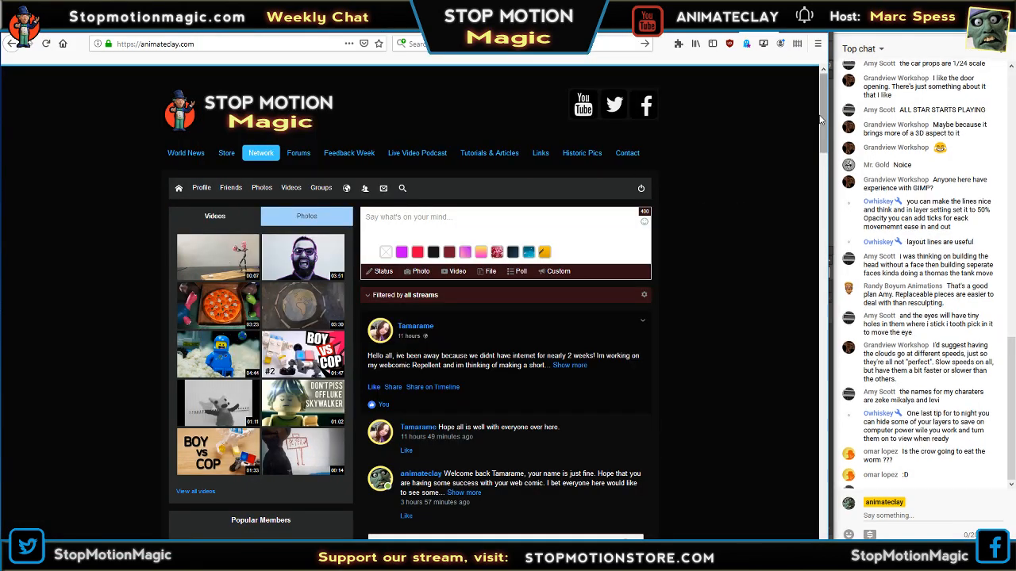
drag(822, 119, 834, 181)
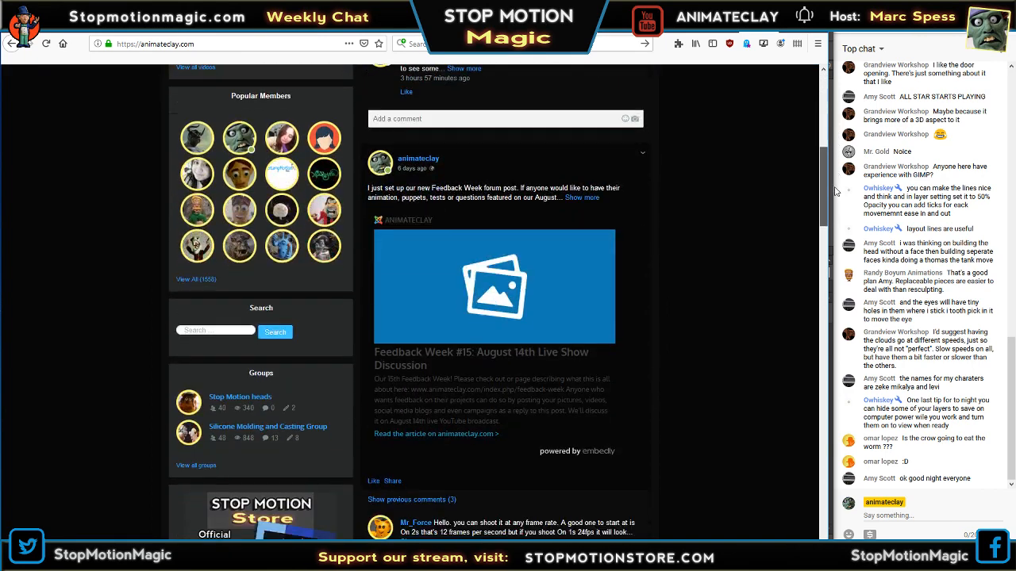
click(578, 198)
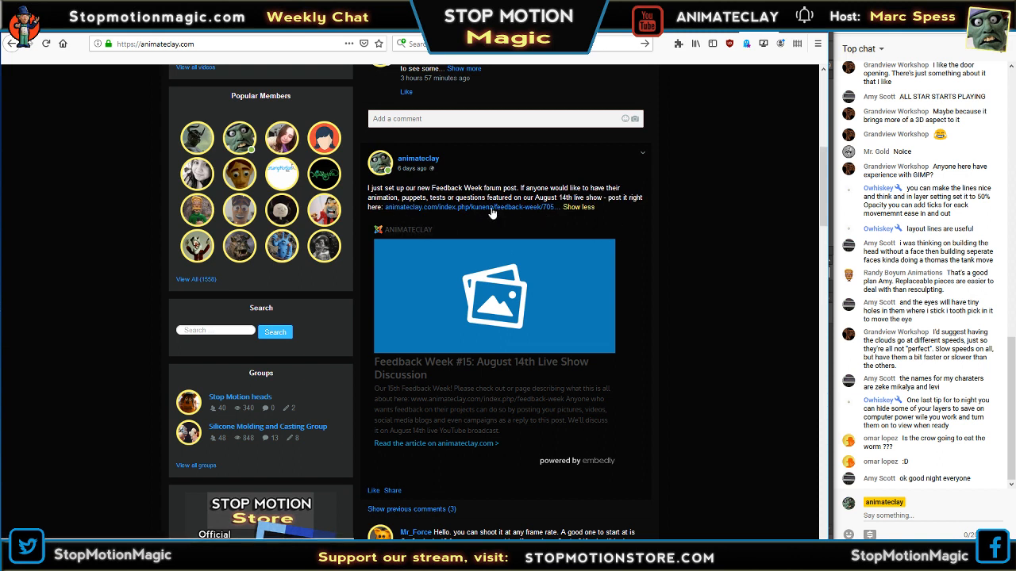
scroll(741, 181, up, 6)
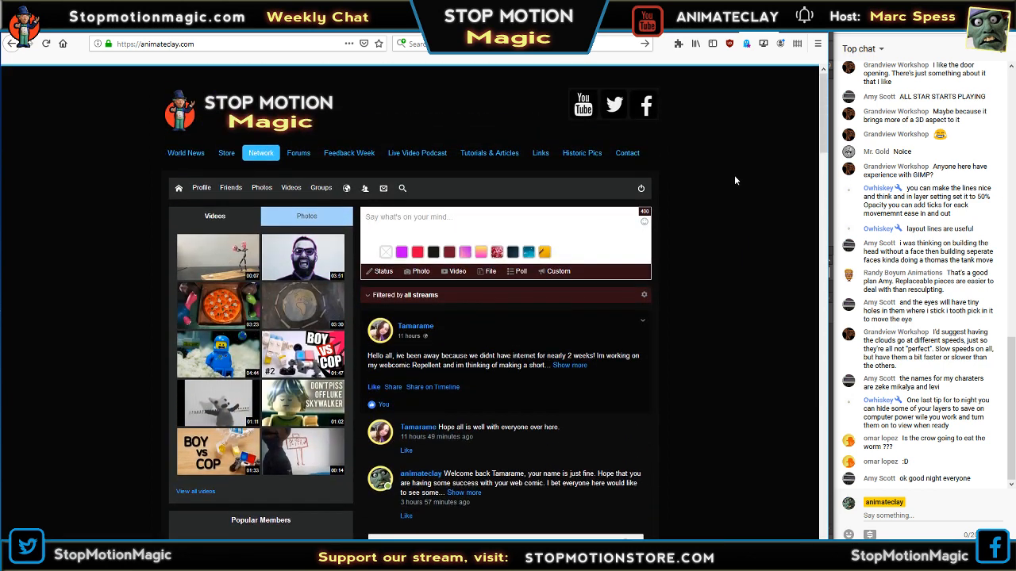
- Open the site's Feedback Week page and look through its instructions for posting work and attachments
click(351, 154)
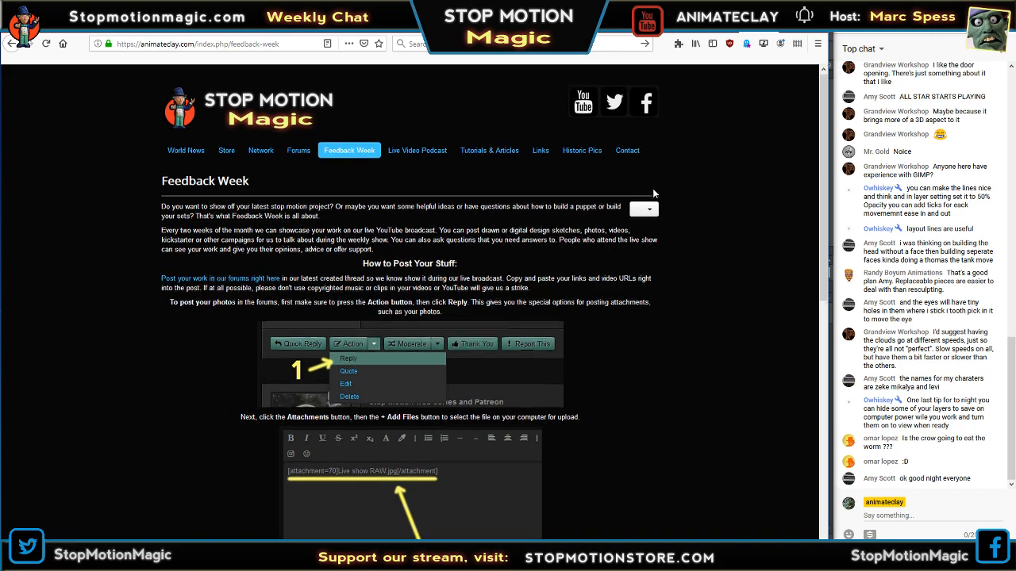
scroll(655, 188, down, 5)
scroll(658, 186, down, 1)
scroll(657, 186, up, 5)
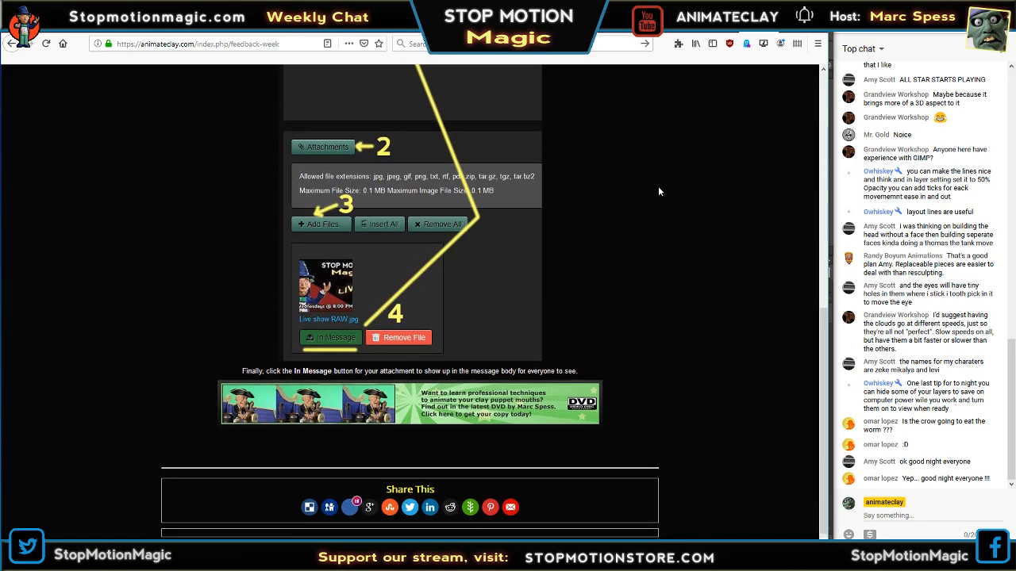
scroll(659, 186, up, 1)
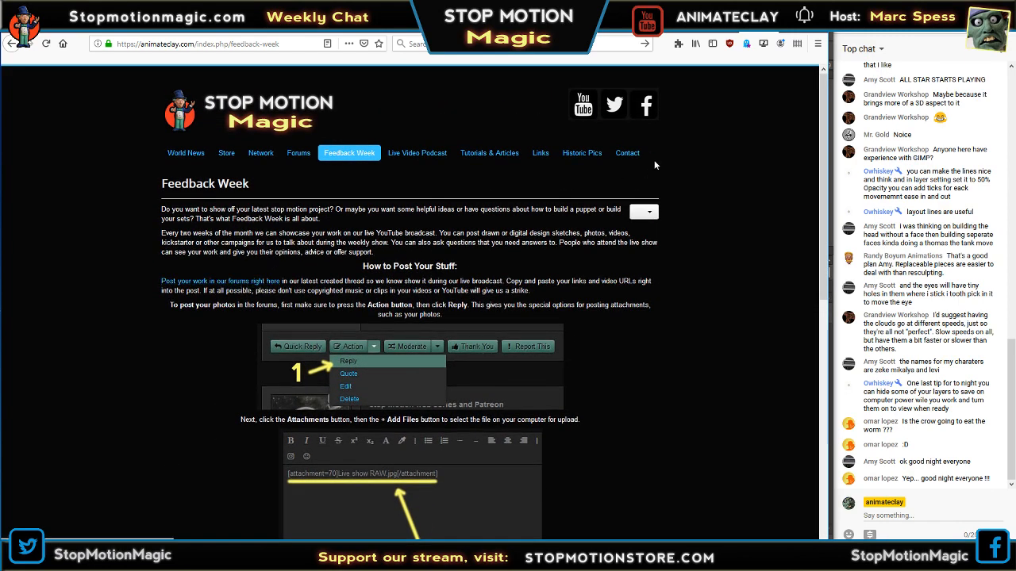
scroll(658, 157, down, 3)
scroll(665, 160, down, 1)
scroll(665, 160, up, 5)
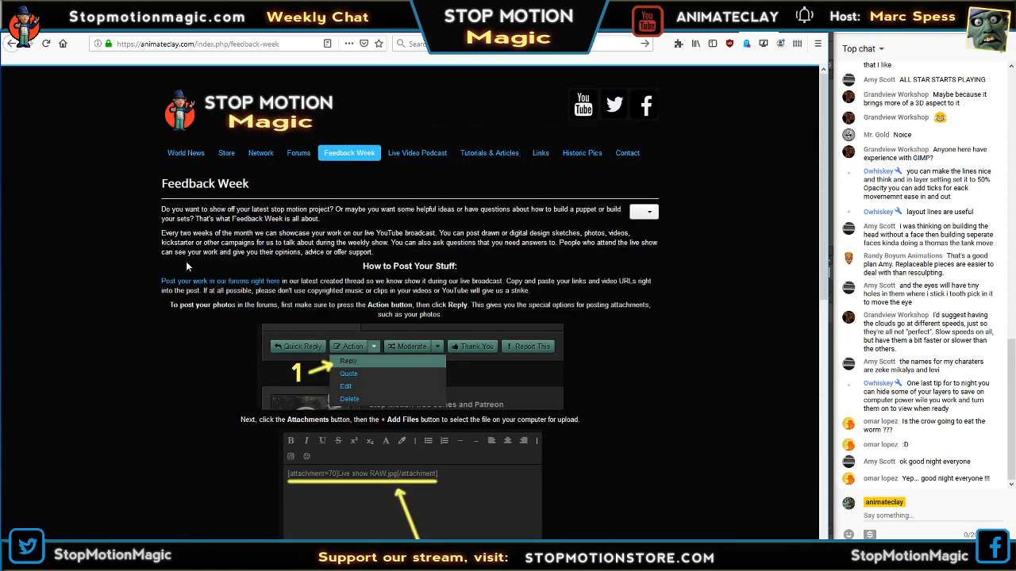
- View the forum topic "Feedback Week #15: August 14th Live Show Discussion", and return to the YouTube live stream page
click(191, 284)
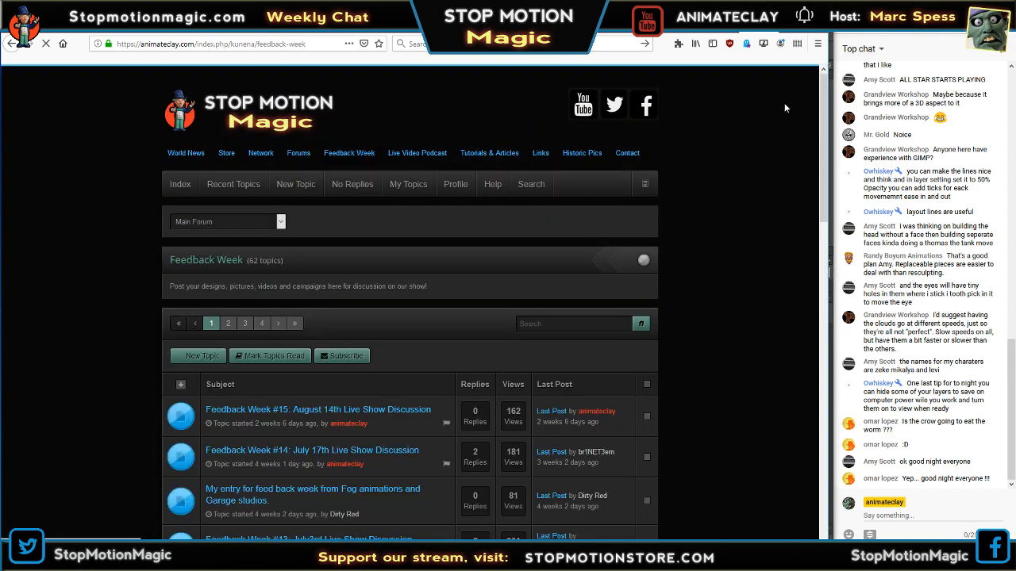
scroll(730, 132, down, 2)
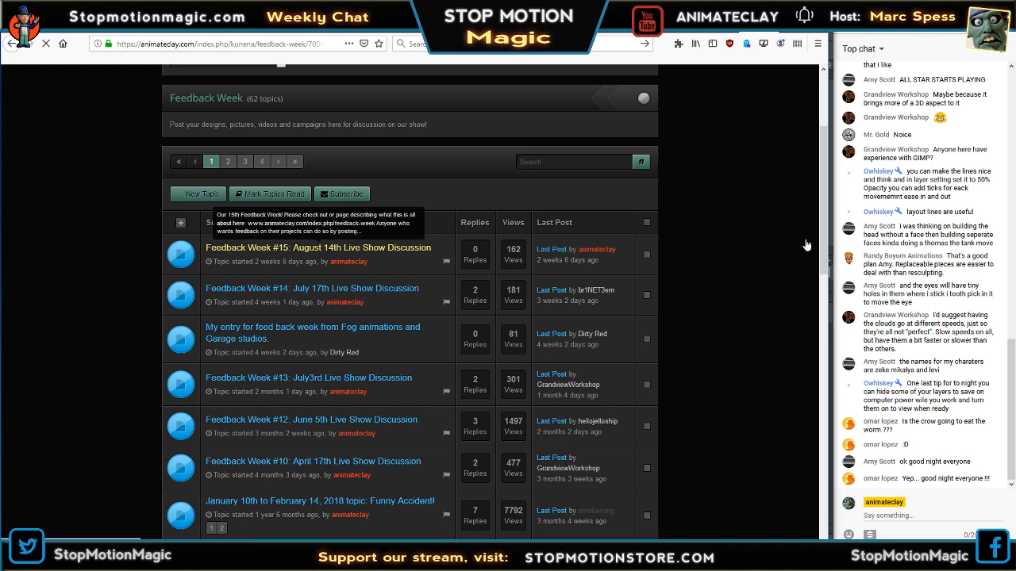
scroll(761, 188, down, 5)
scroll(769, 190, up, 3)
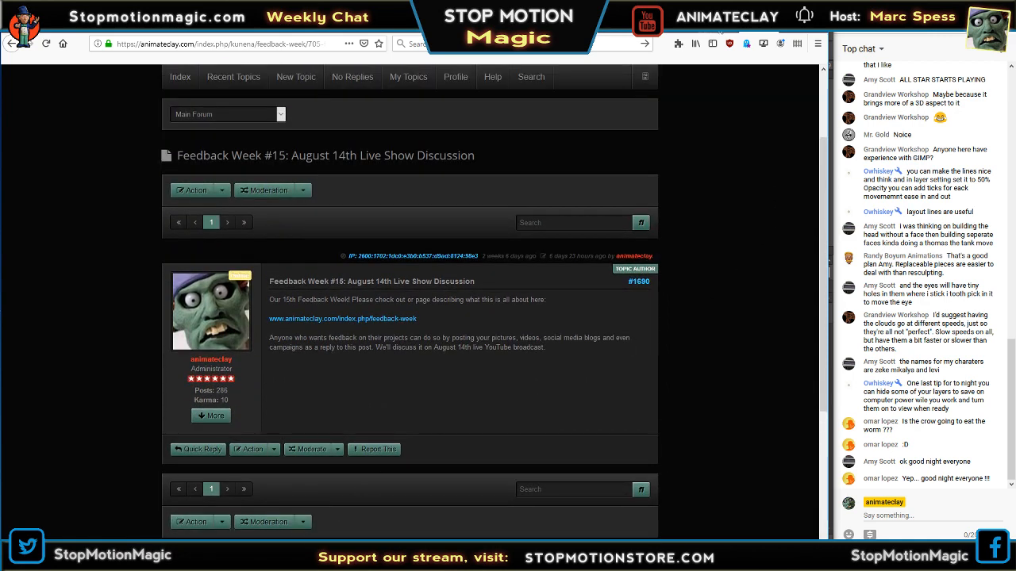
key(ctrl+Tab)
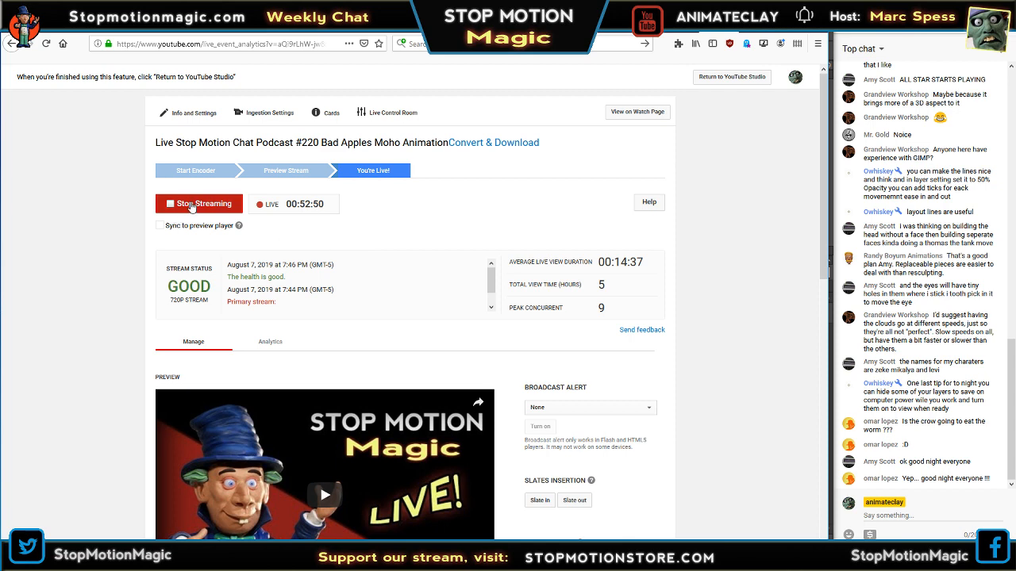